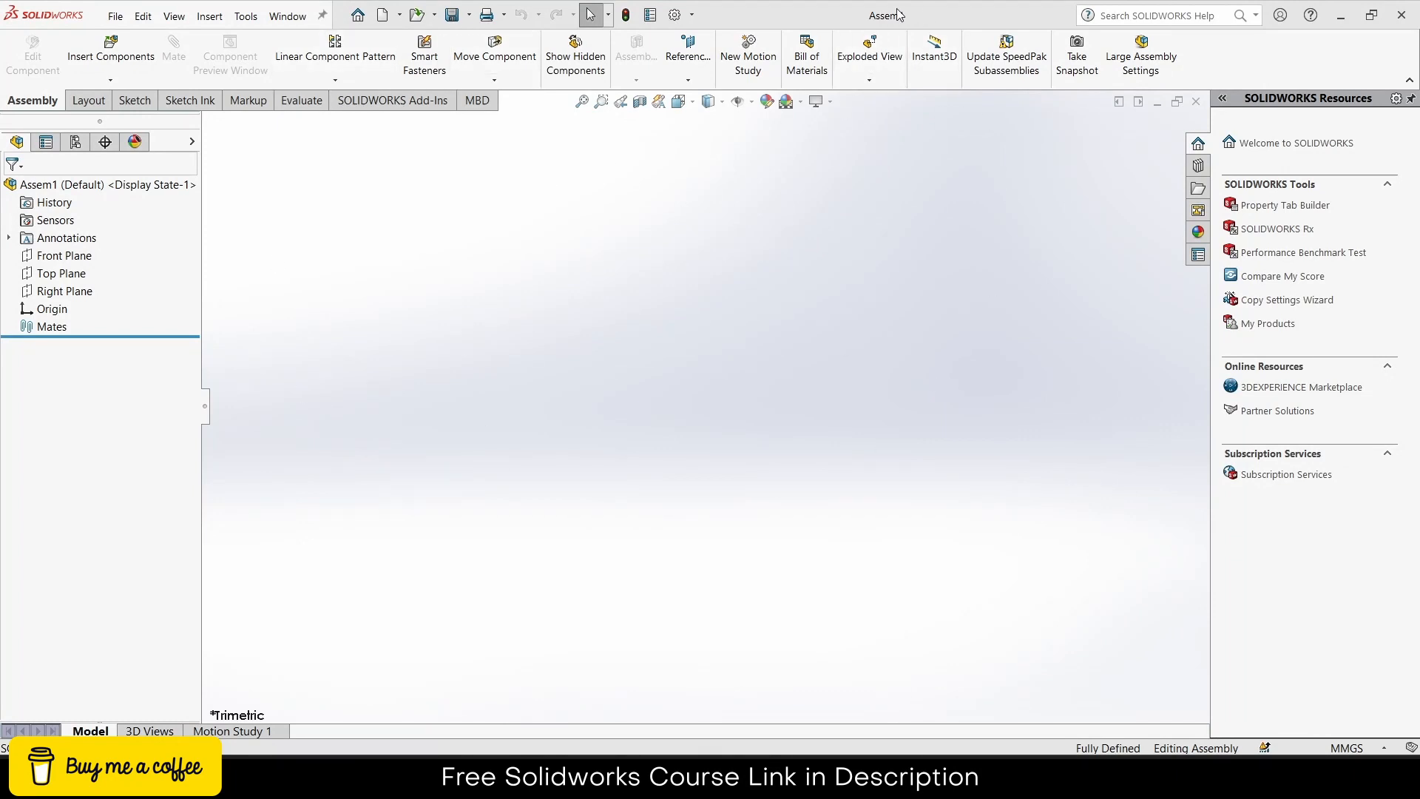
Step: Add in the Toolbox from the Design Library and open its ANSI Metric Power Transmission gears
click(1199, 166)
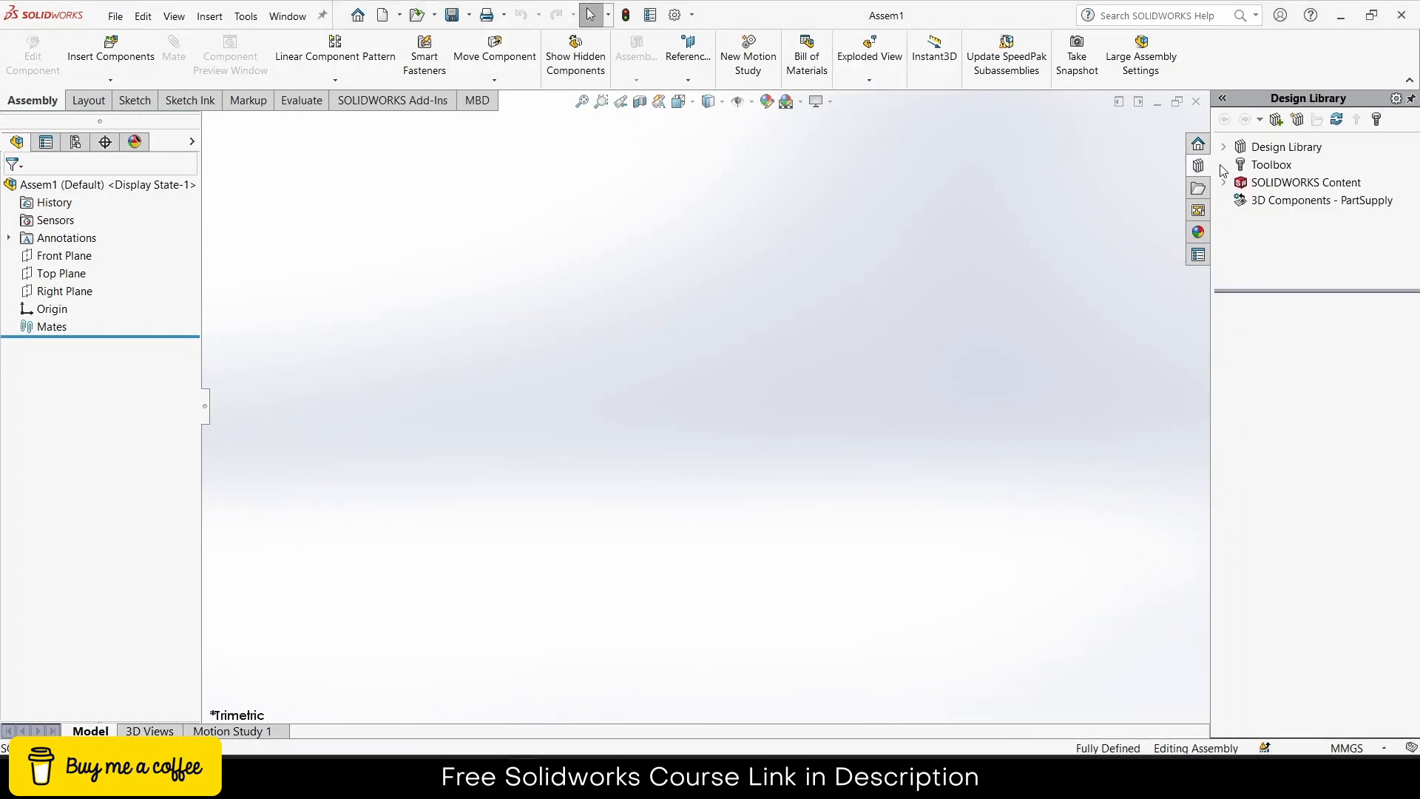
click(1267, 165)
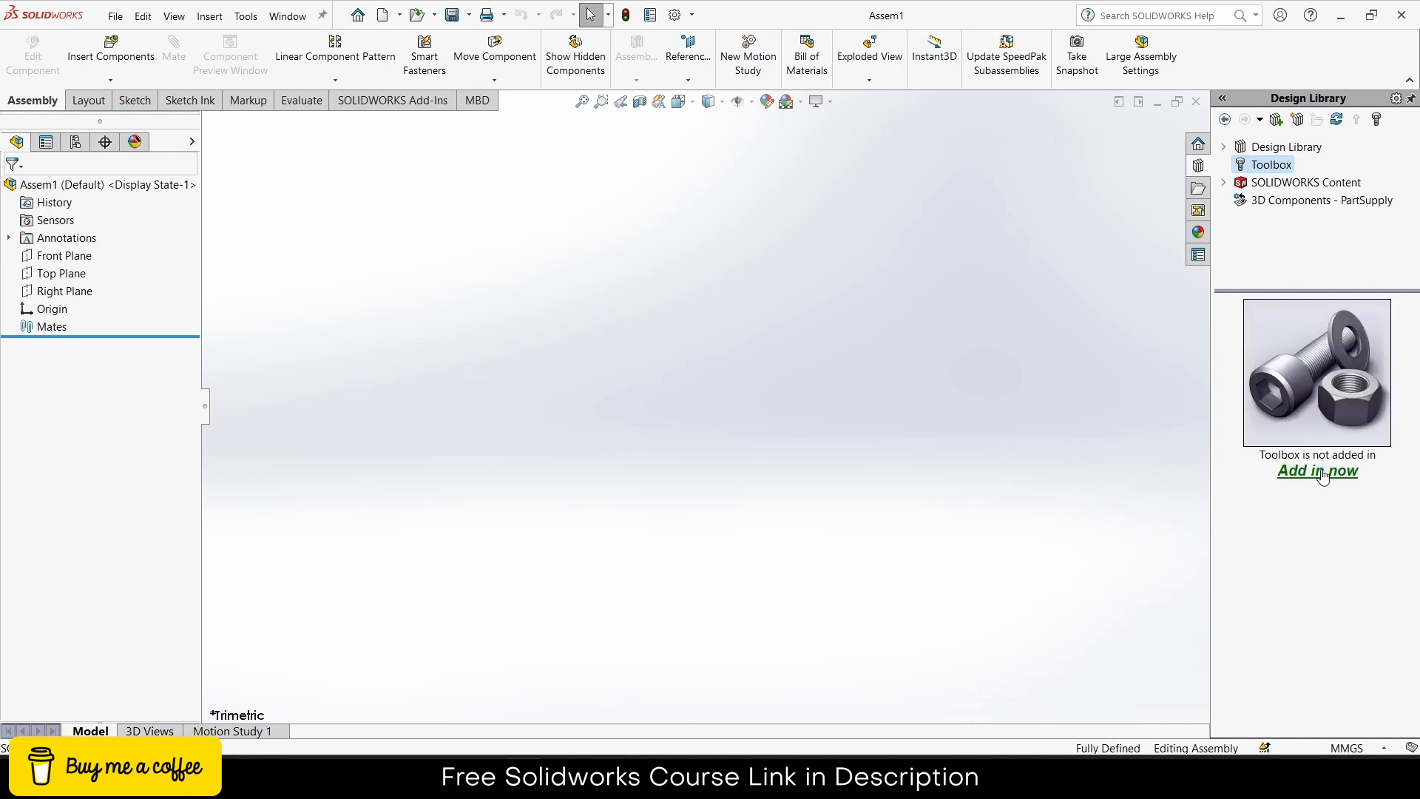
click(1322, 472)
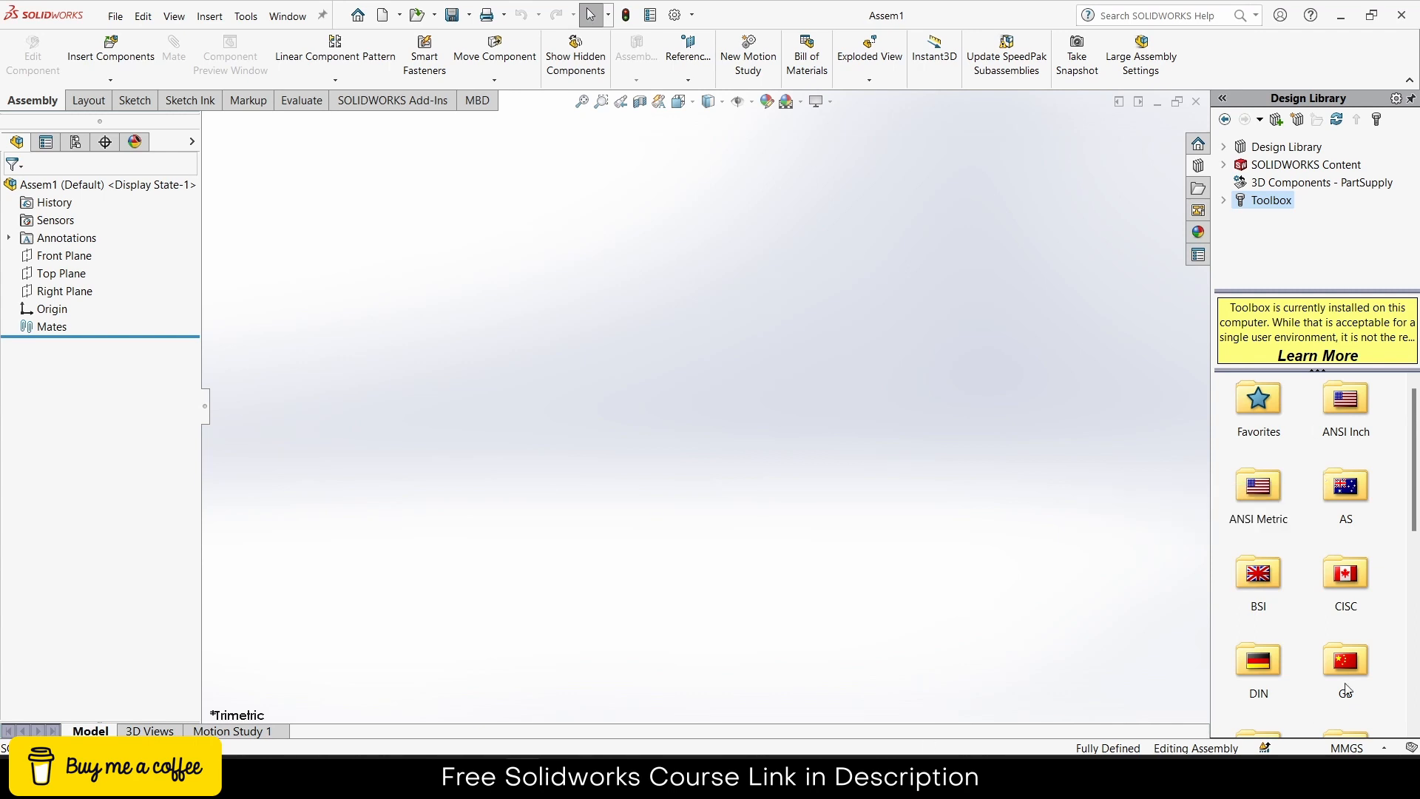
double_click(1281, 496)
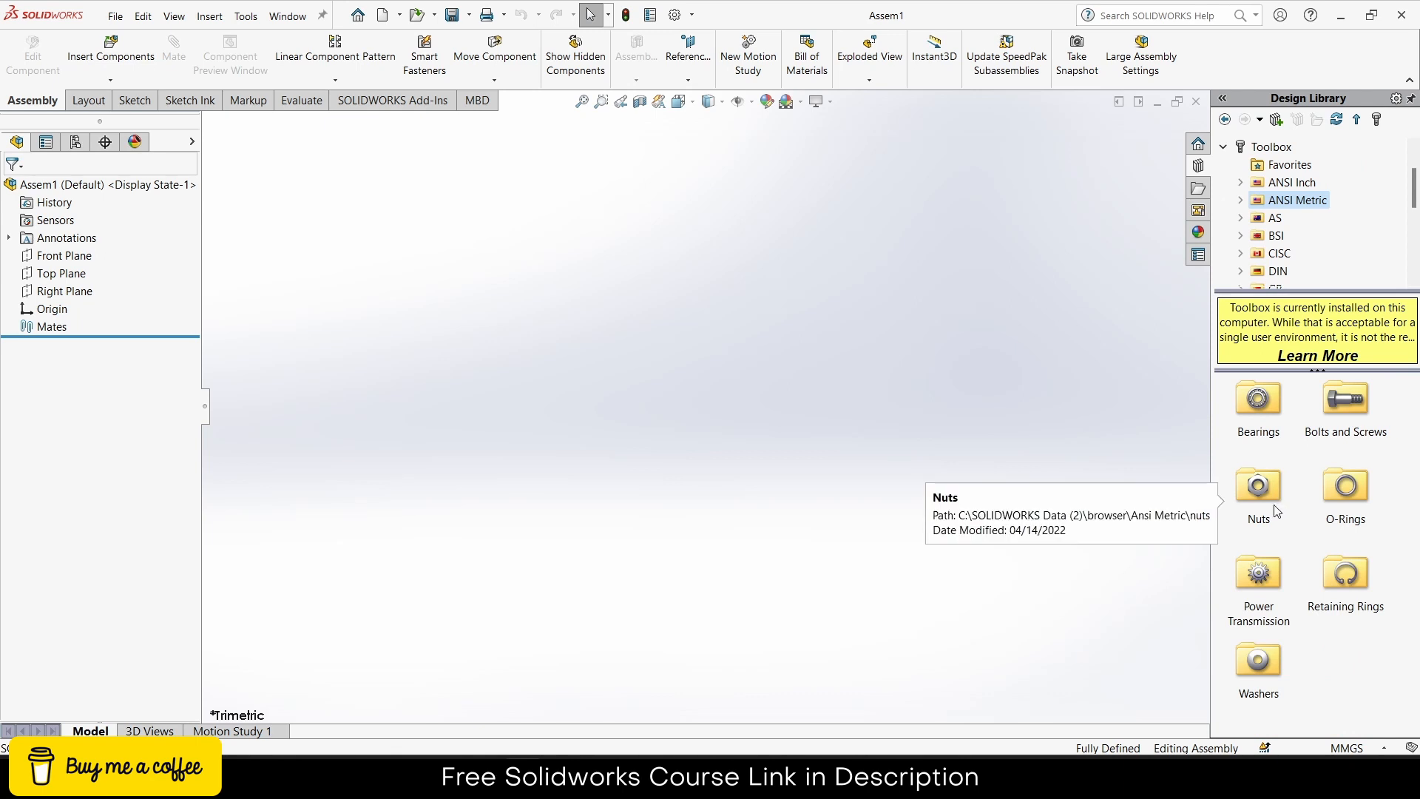
double_click(1265, 589)
double_click(1268, 405)
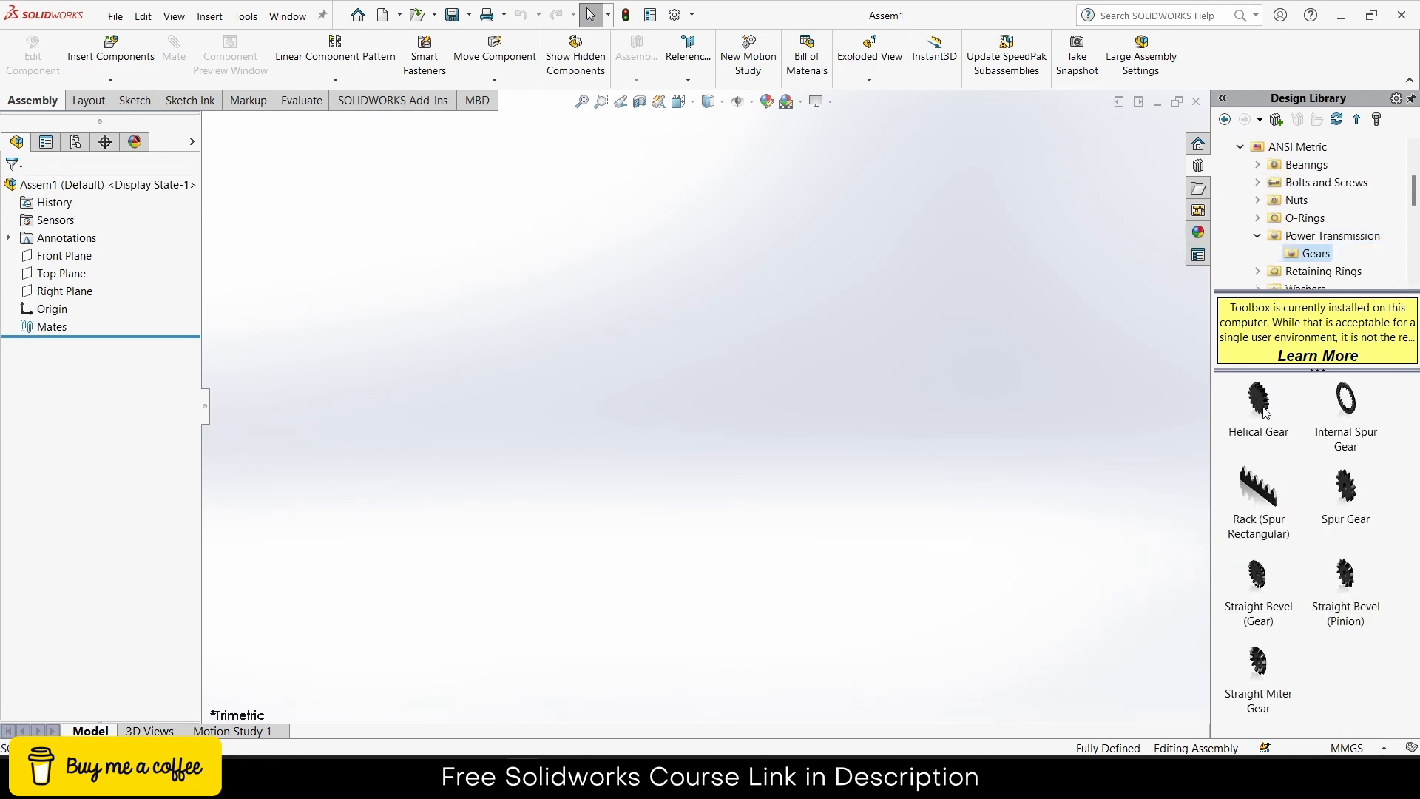
Step: Insert three right-hand helical gears side by side with module 1, 20 teeth, 45° helix angle, 20° pressure angle and 20 mm face width
drag(1265, 412, 717, 374)
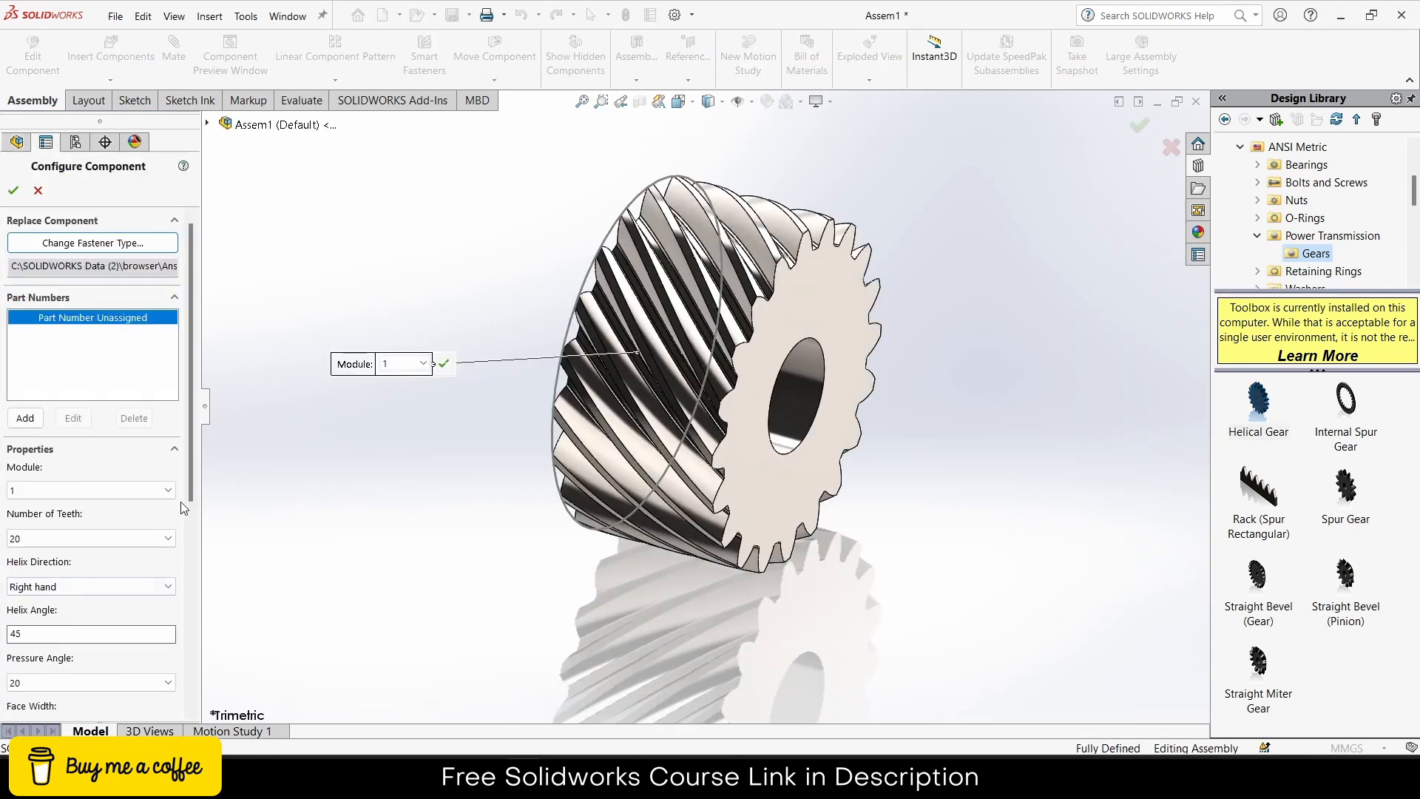
scroll(186, 518, down, 3)
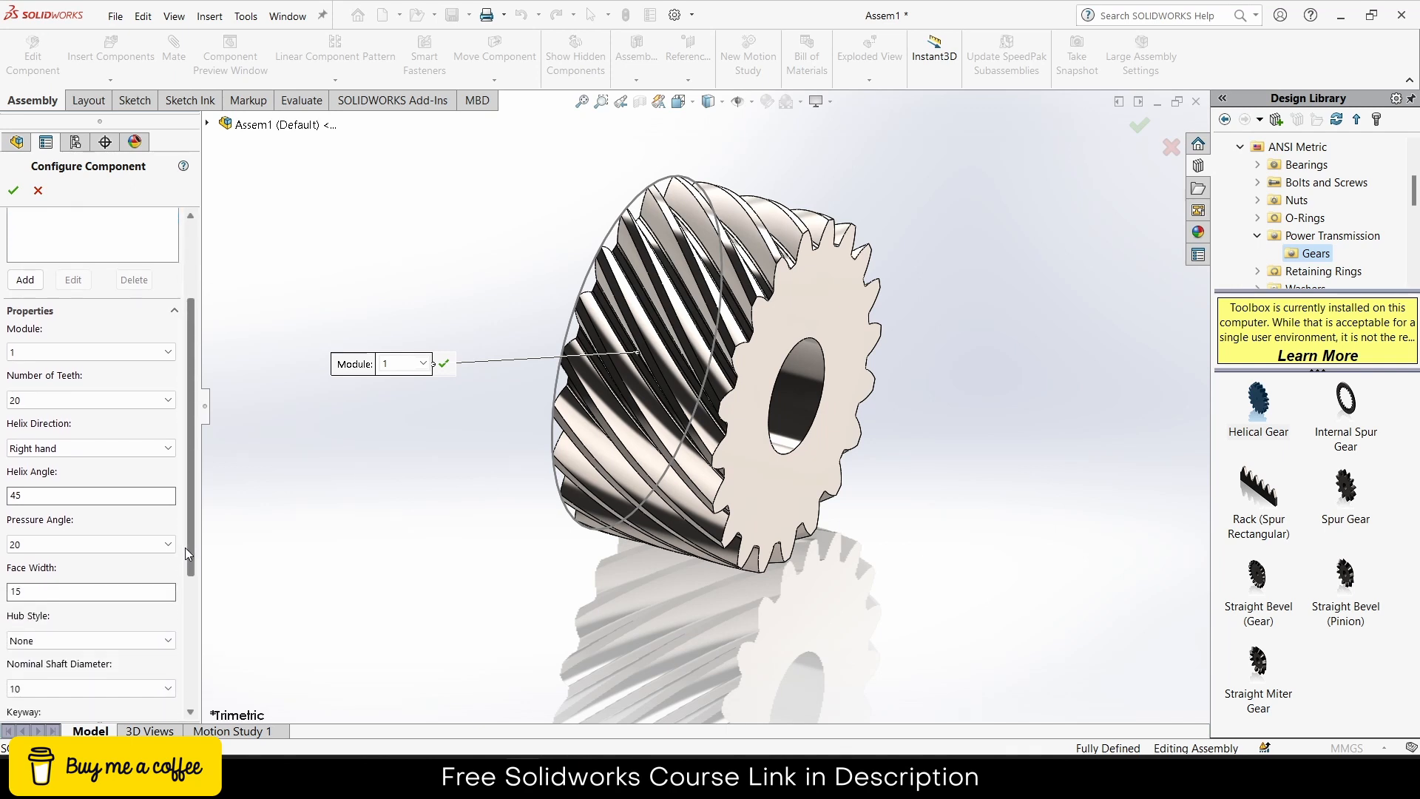
scroll(187, 553, down, 1)
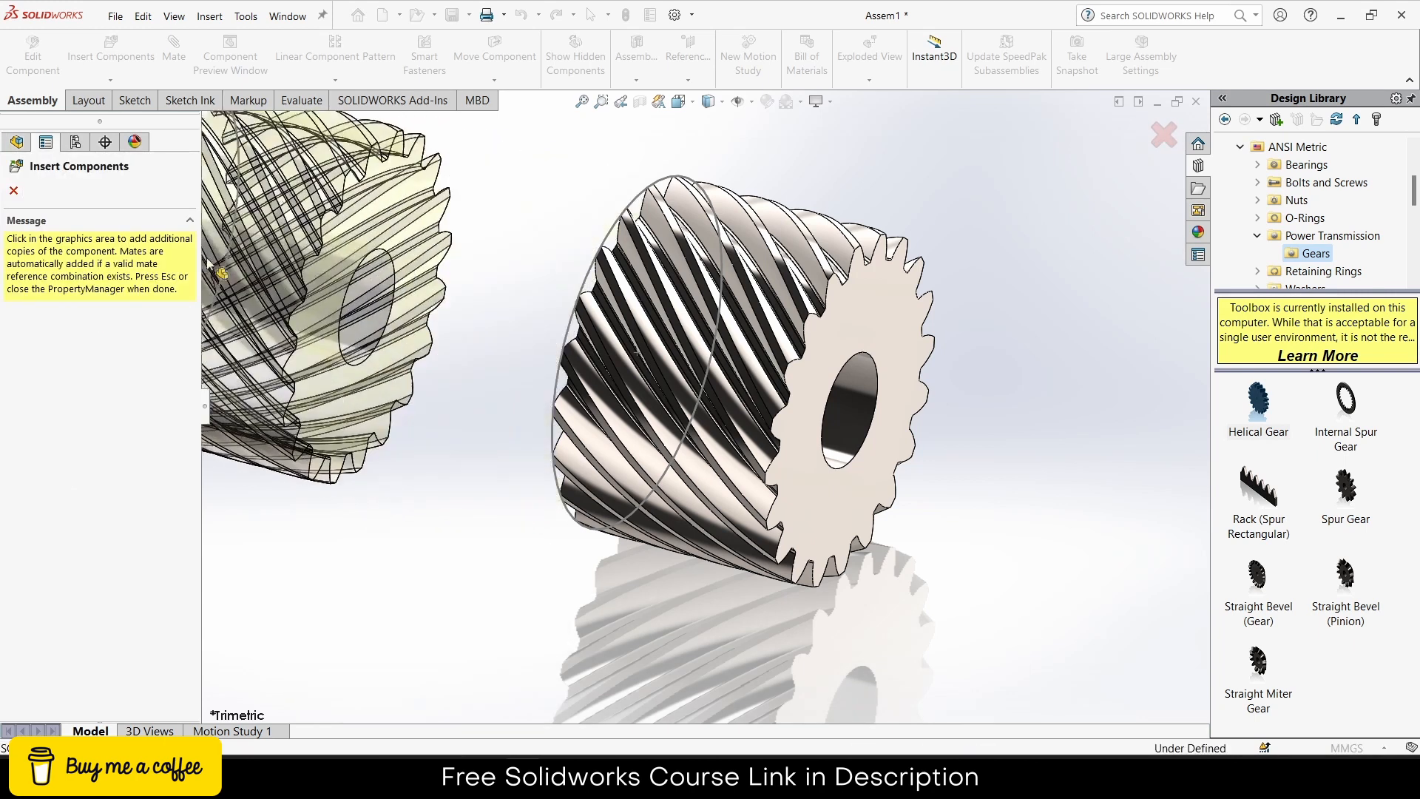
click(312, 290)
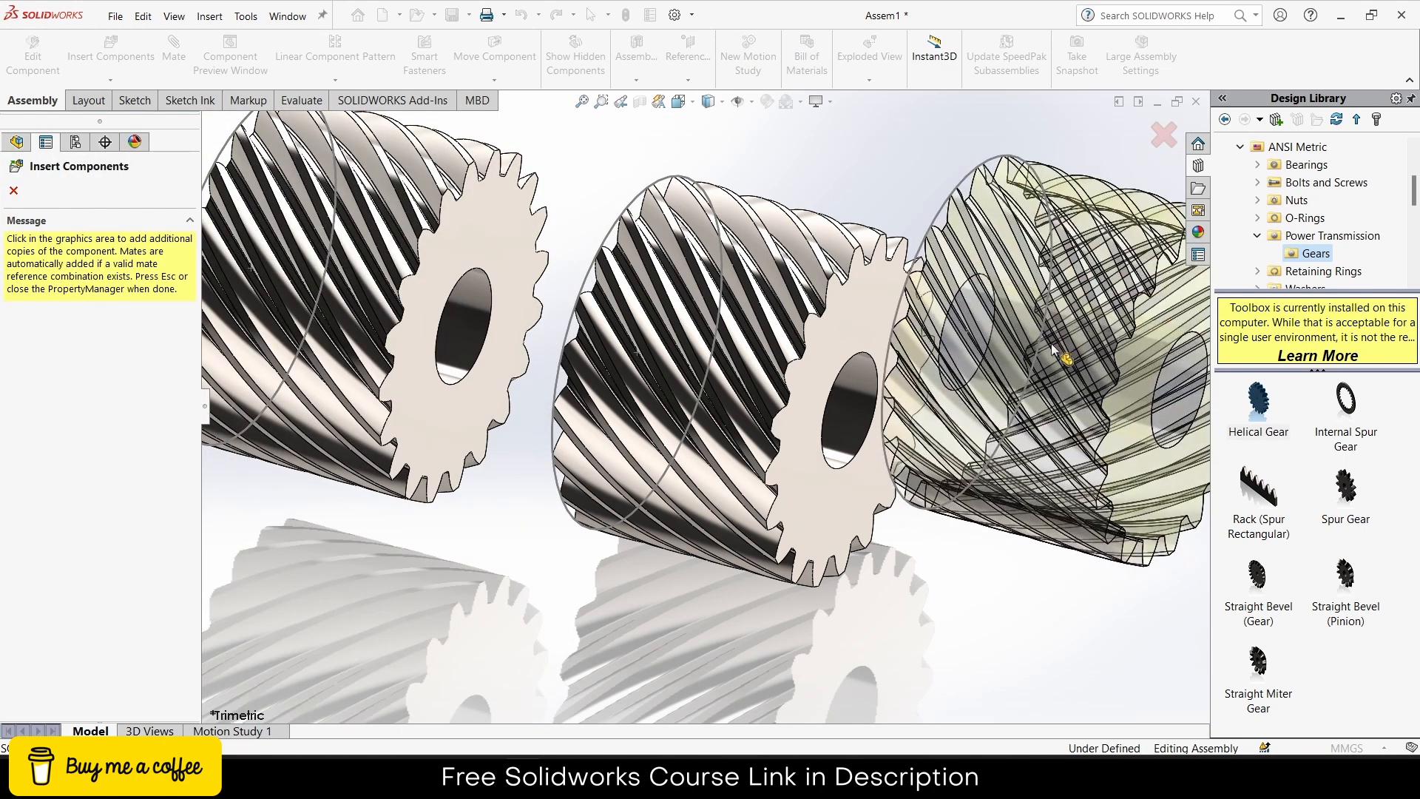
click(1053, 348)
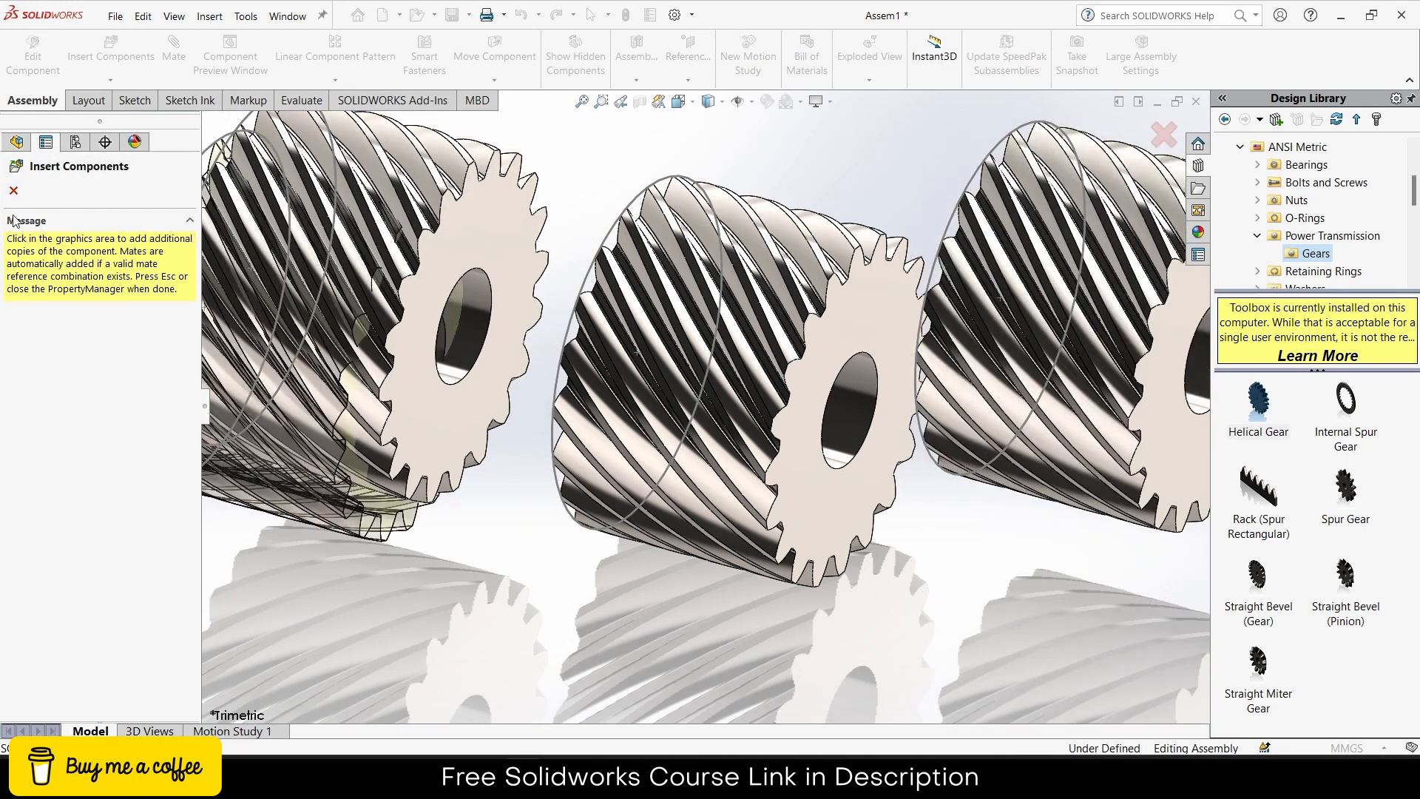
click(13, 191)
key(f)
middle_drag(636, 474, 518, 518)
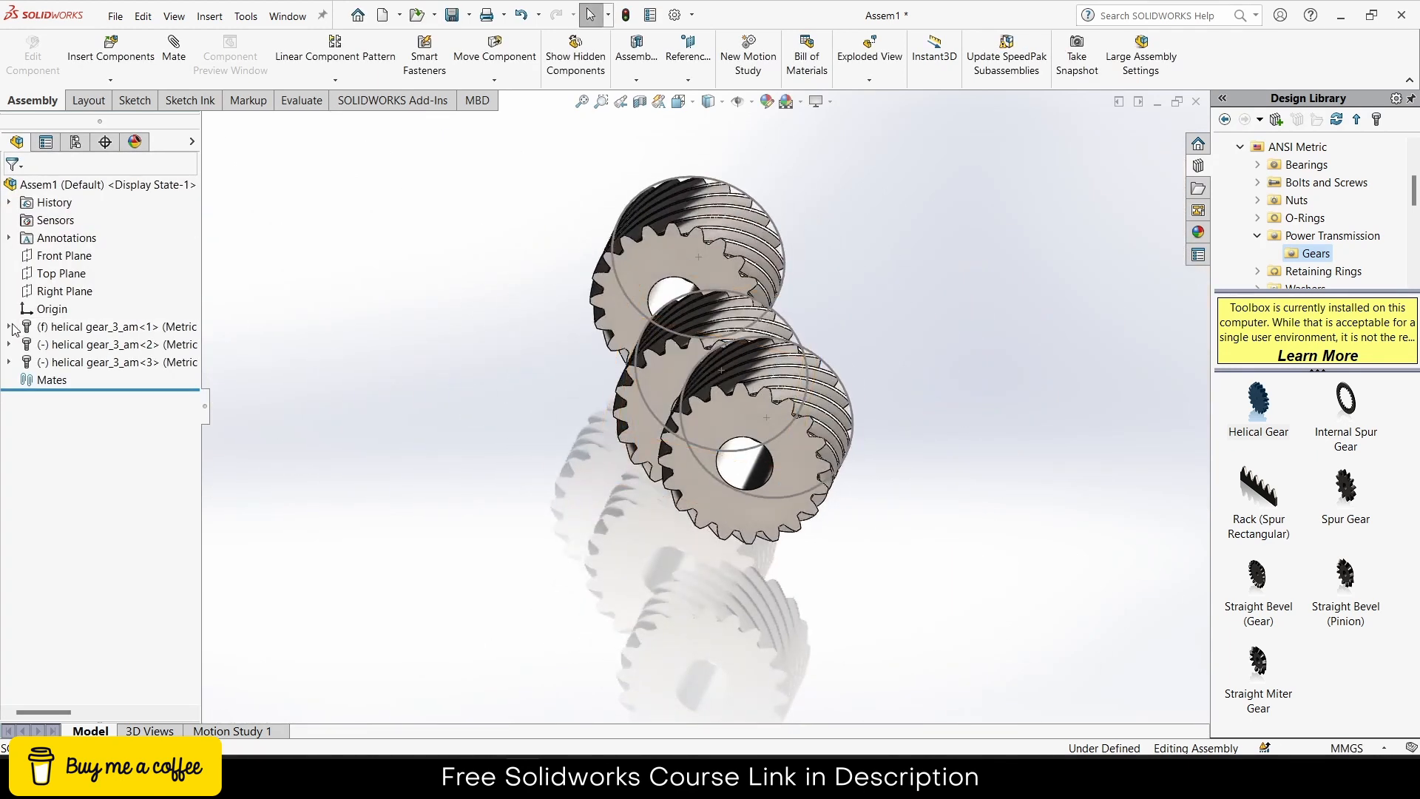
Step: Sketch a horizontal line about 45 mm long from the origin on the Front Plane and exit the sketch
click(67, 259)
click(100, 212)
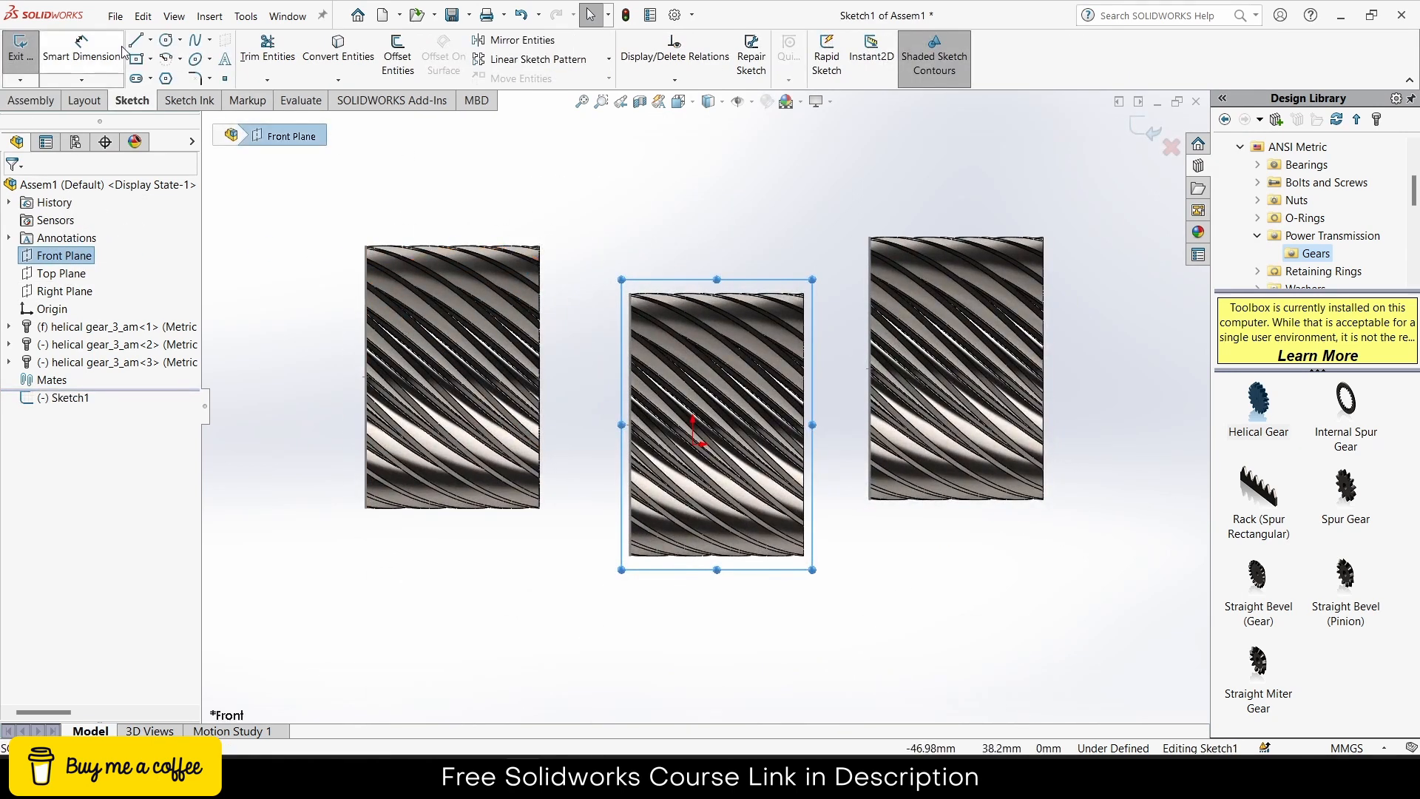
click(139, 44)
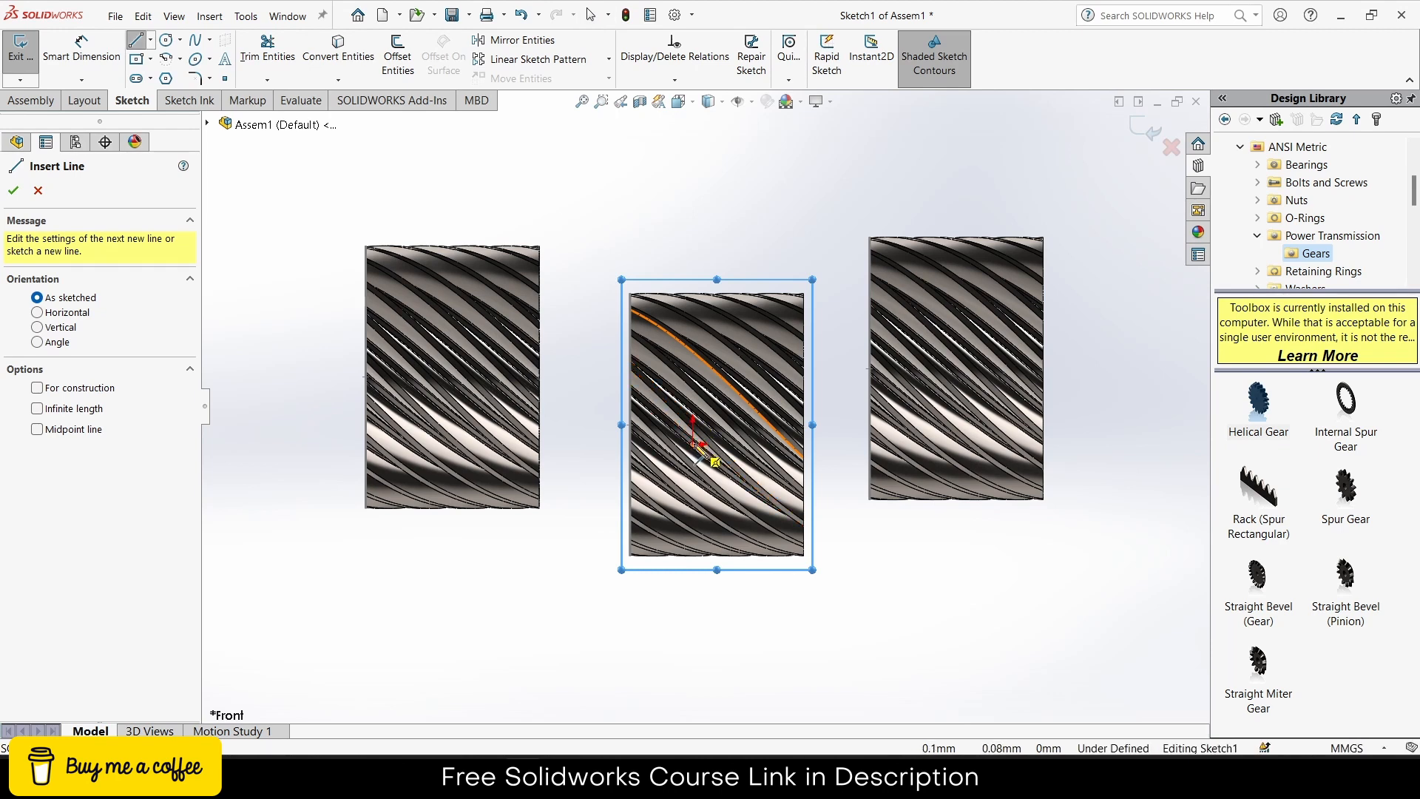
click(694, 445)
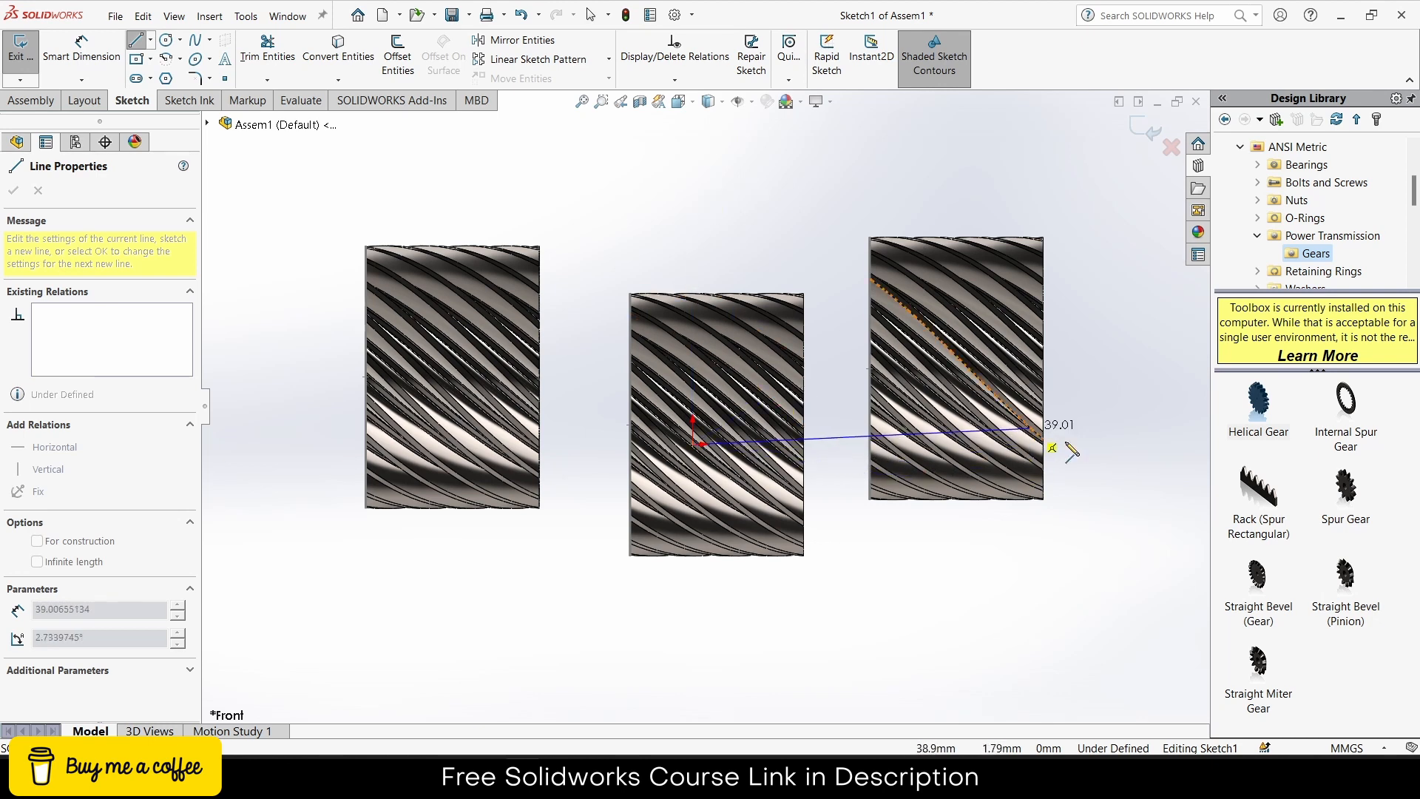
click(1080, 445)
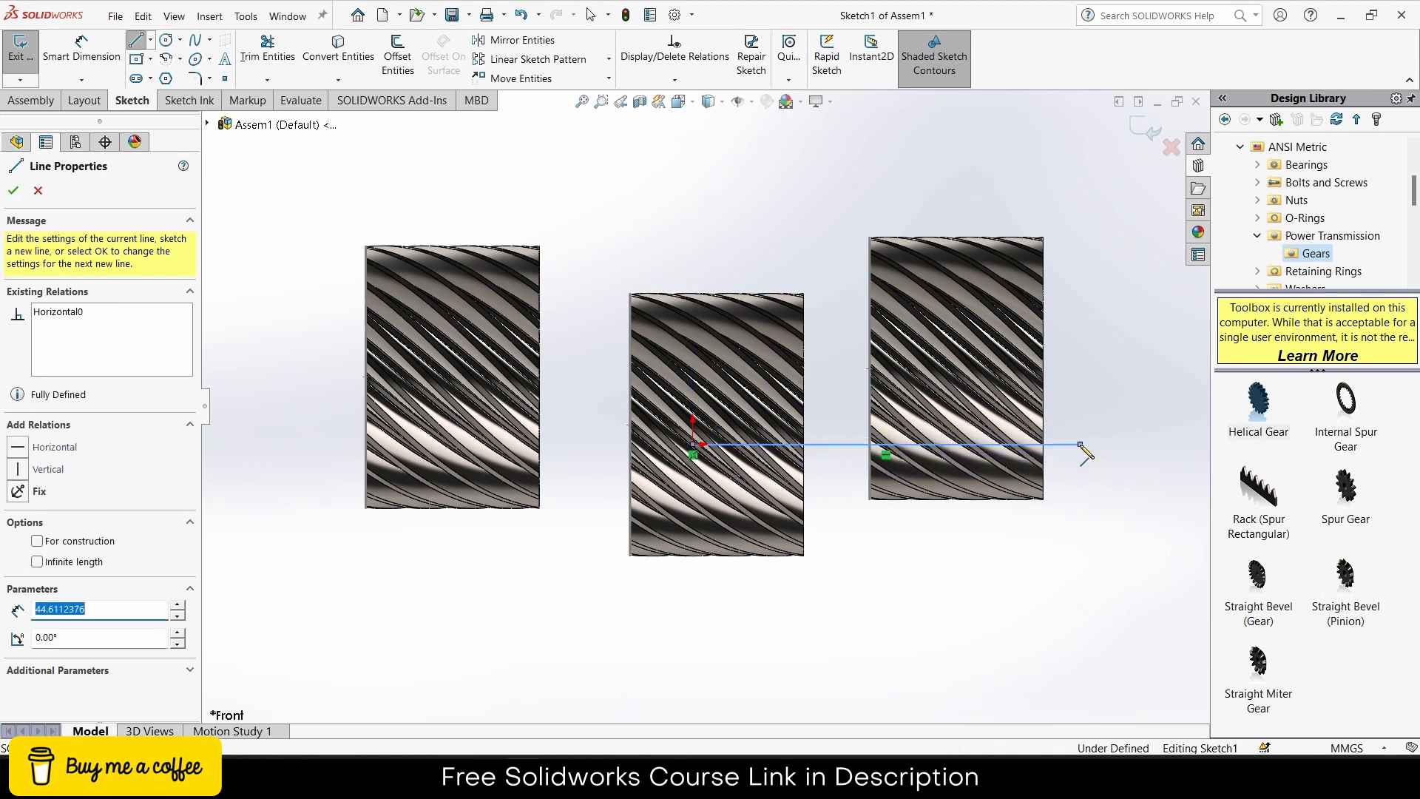
key(Escape)
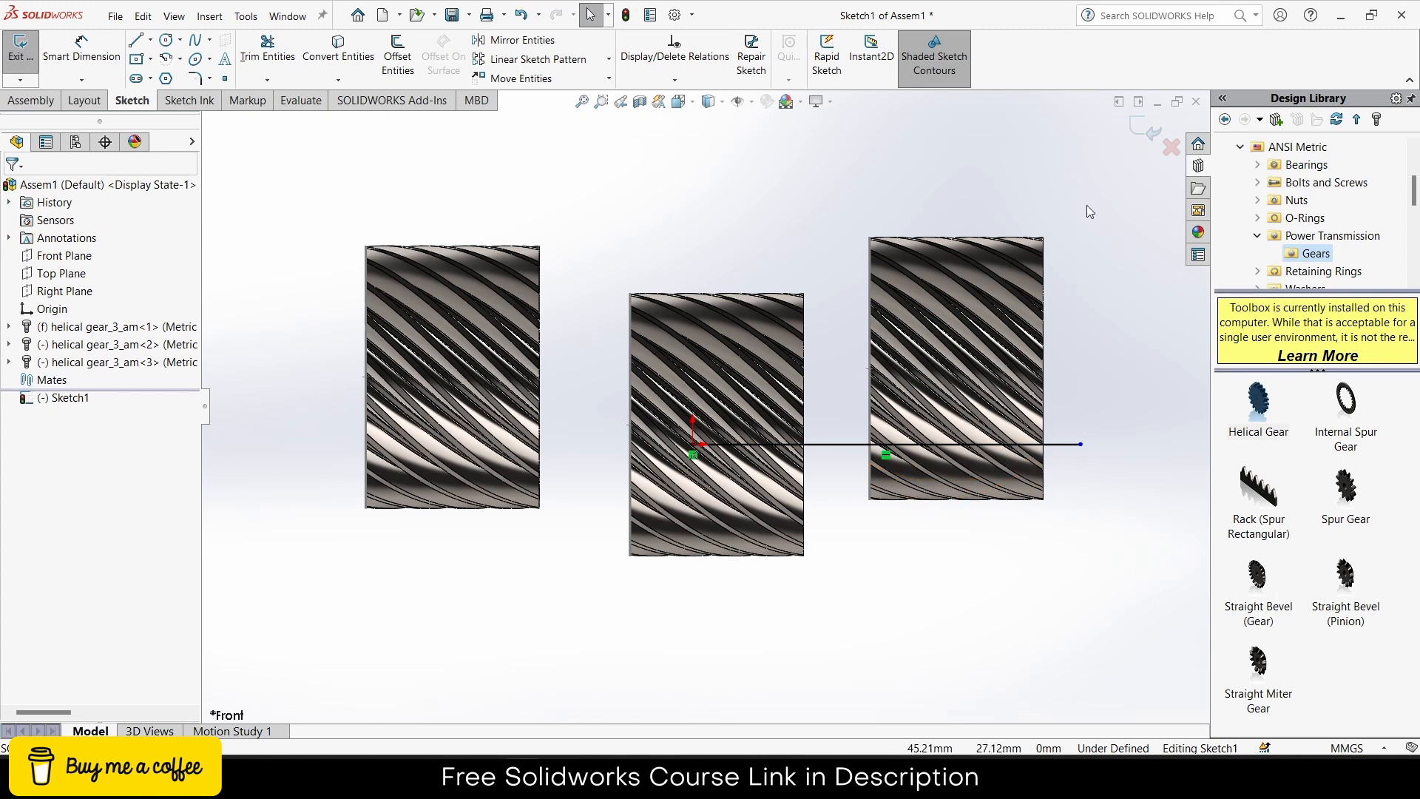
click(1146, 137)
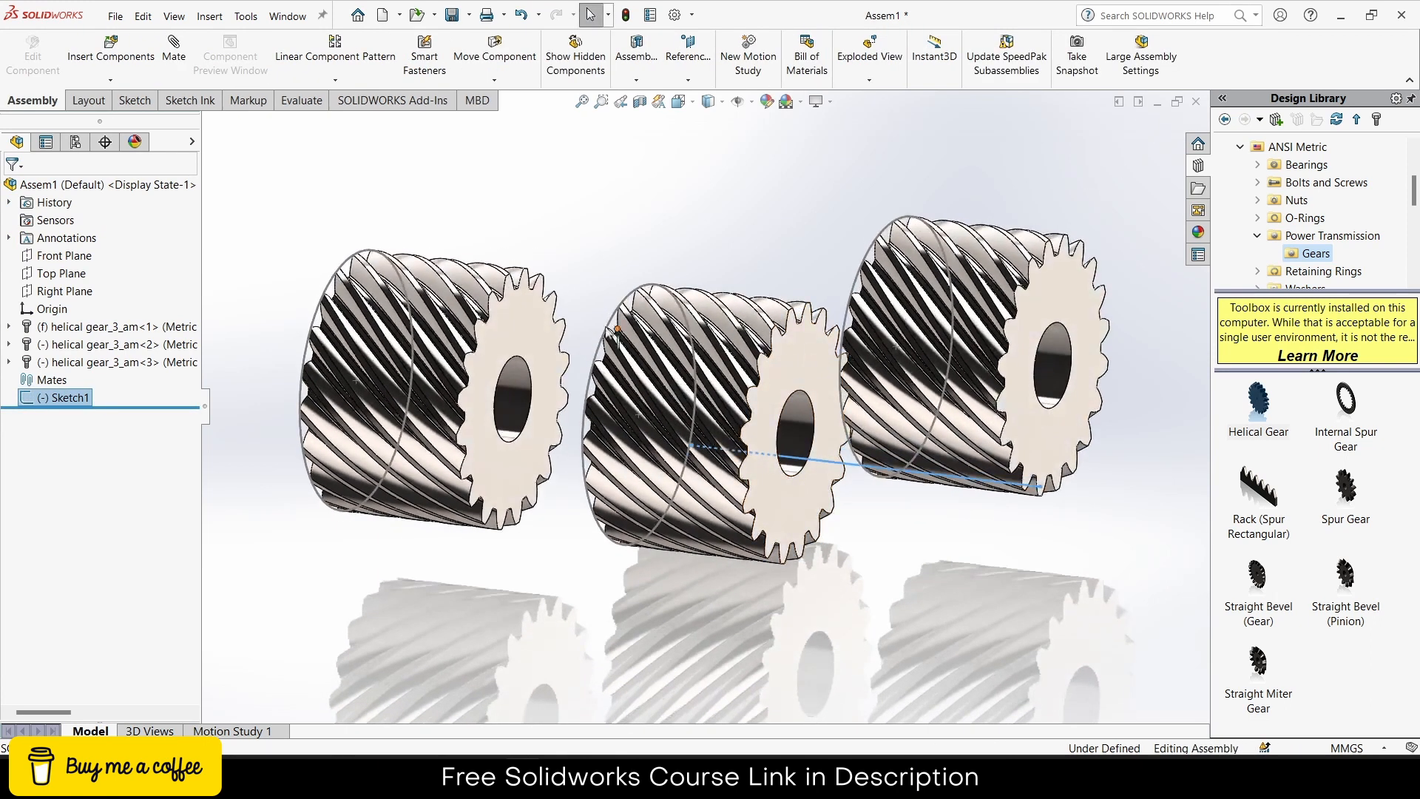
click(610, 210)
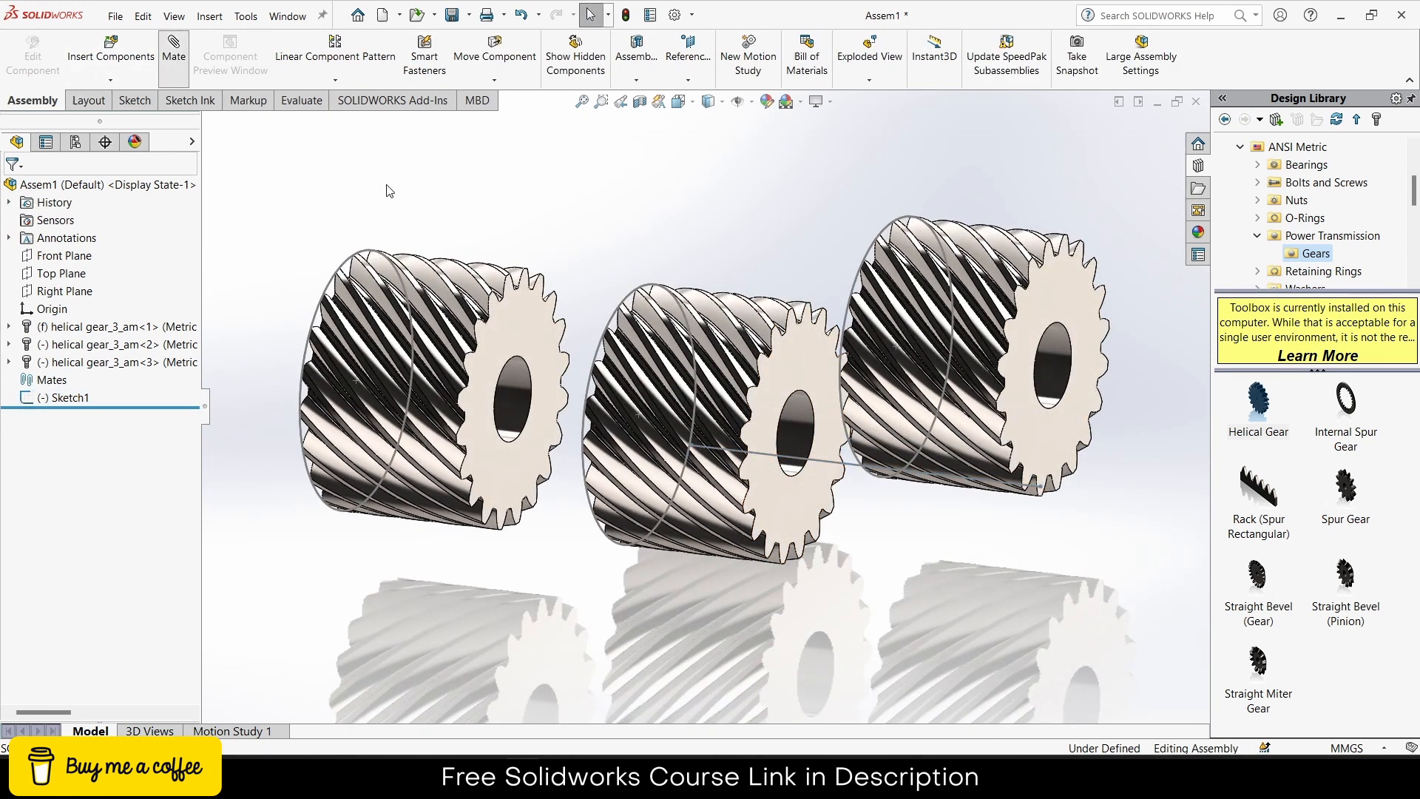
click(803, 429)
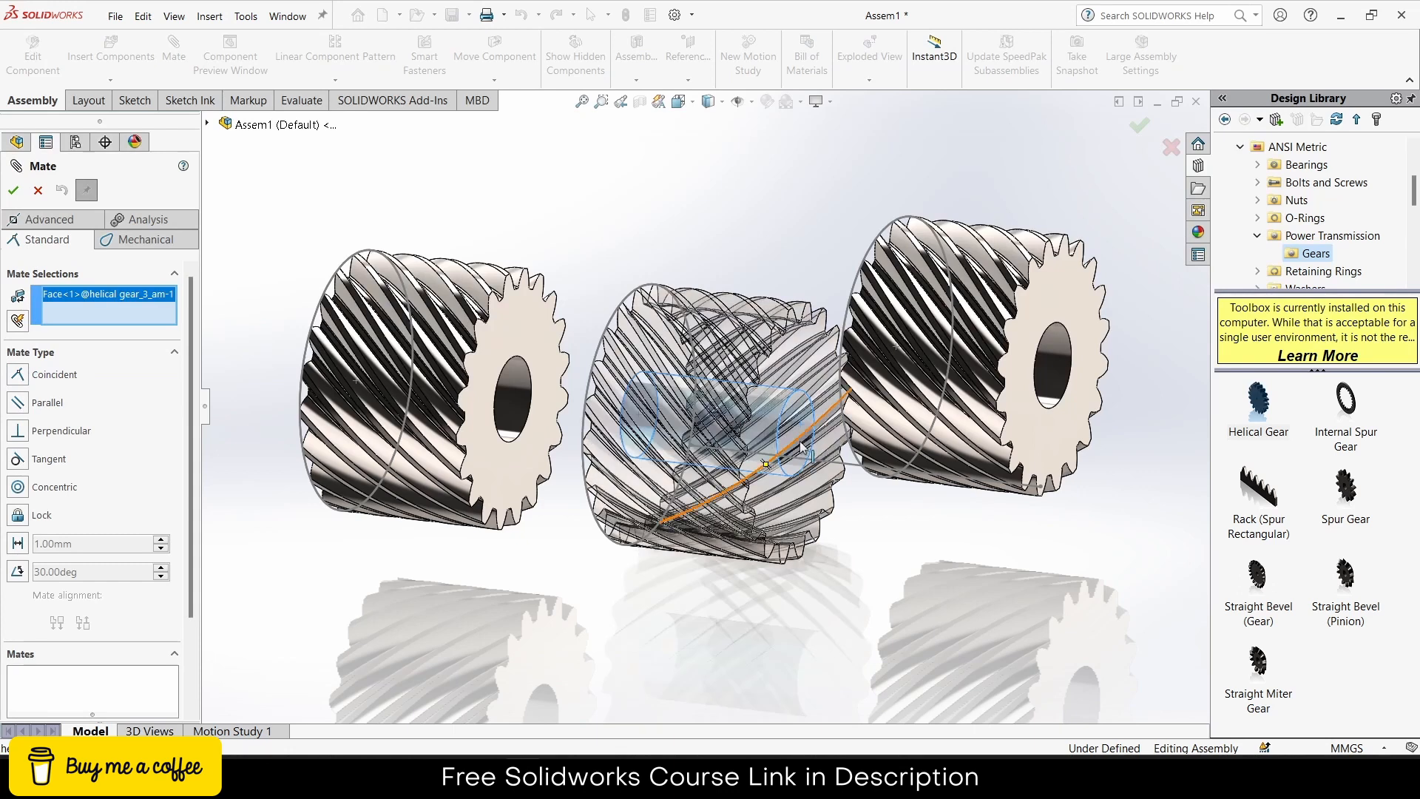
click(845, 468)
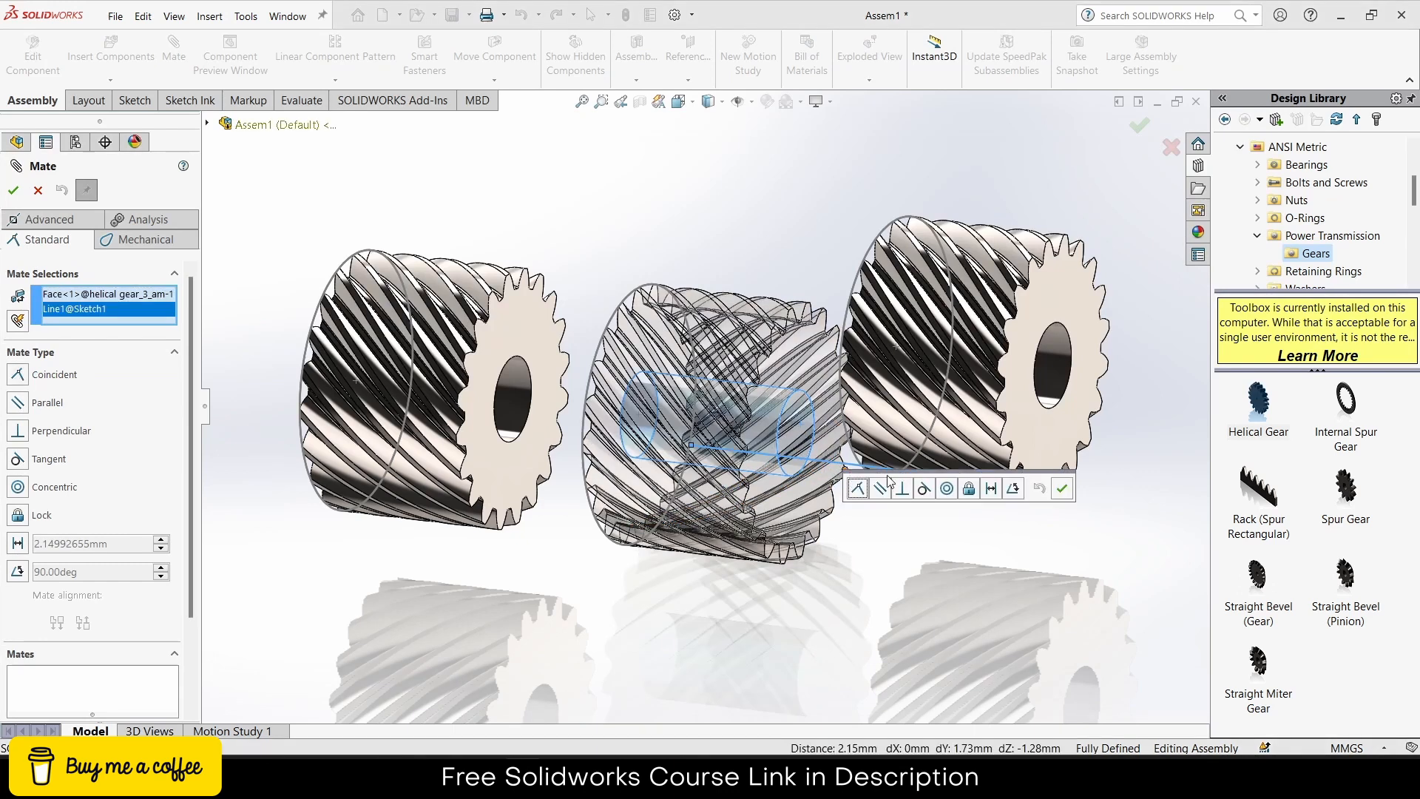
click(38, 190)
Step: Float the fixed middle gear and mate its bore concentric with the sketched line
right_click(808, 356)
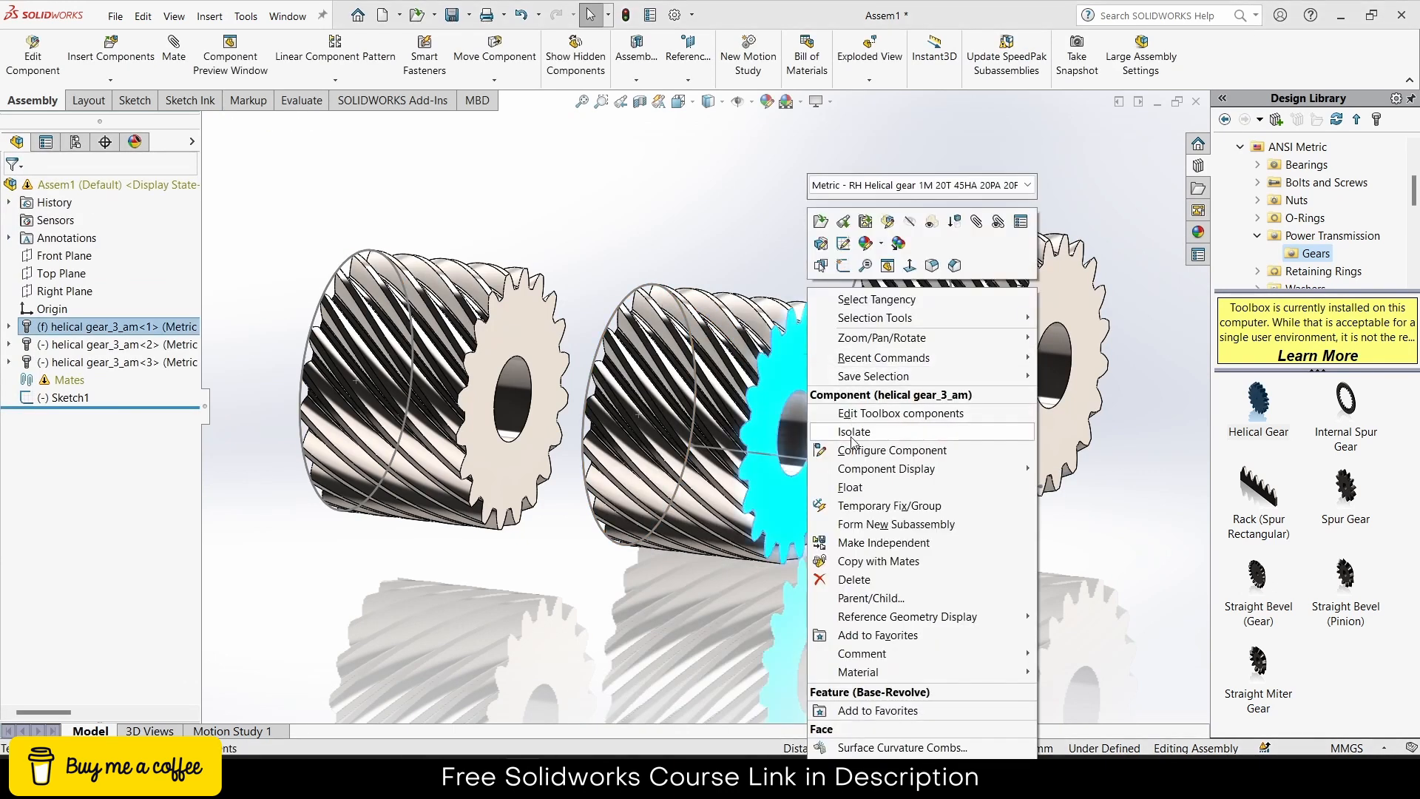
click(852, 490)
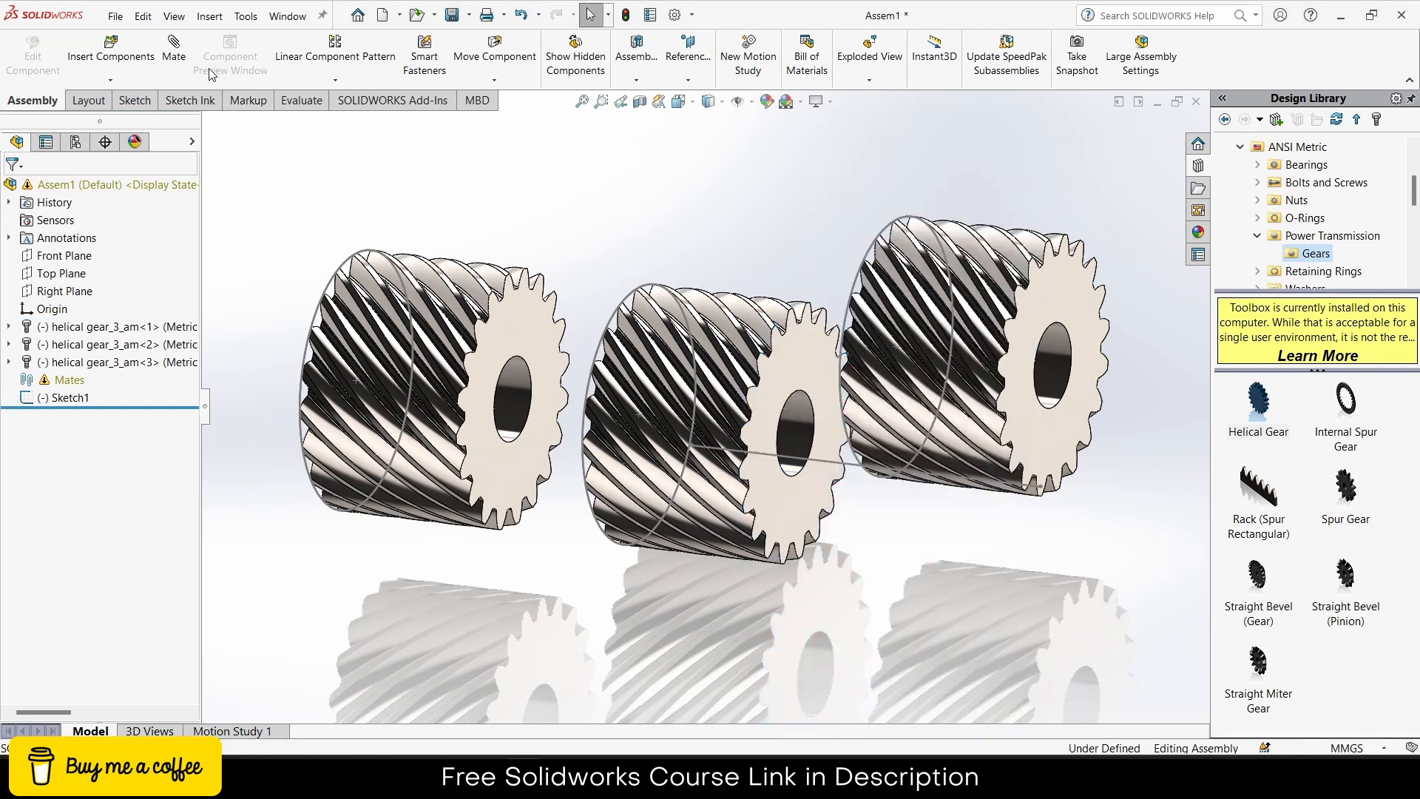
click(175, 57)
click(798, 424)
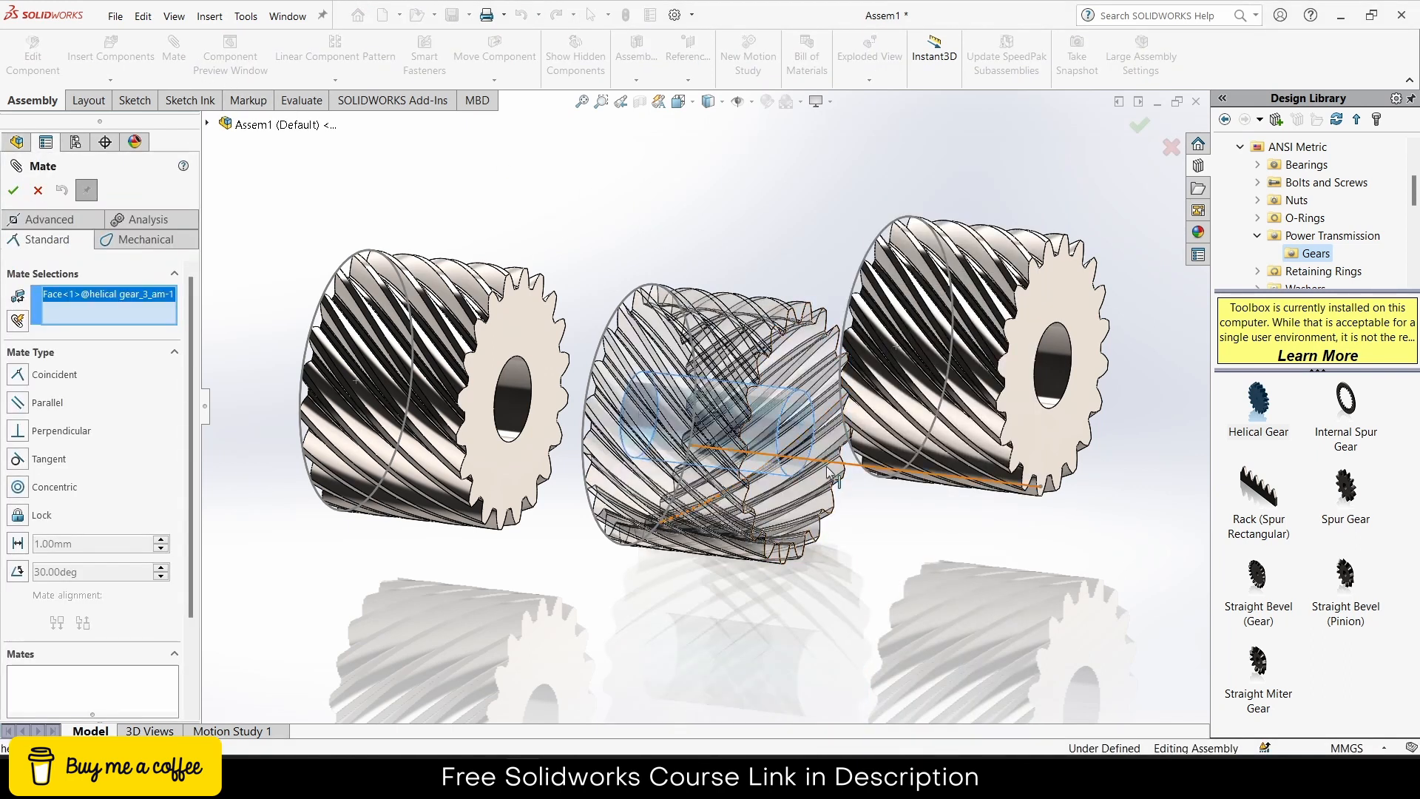
click(845, 465)
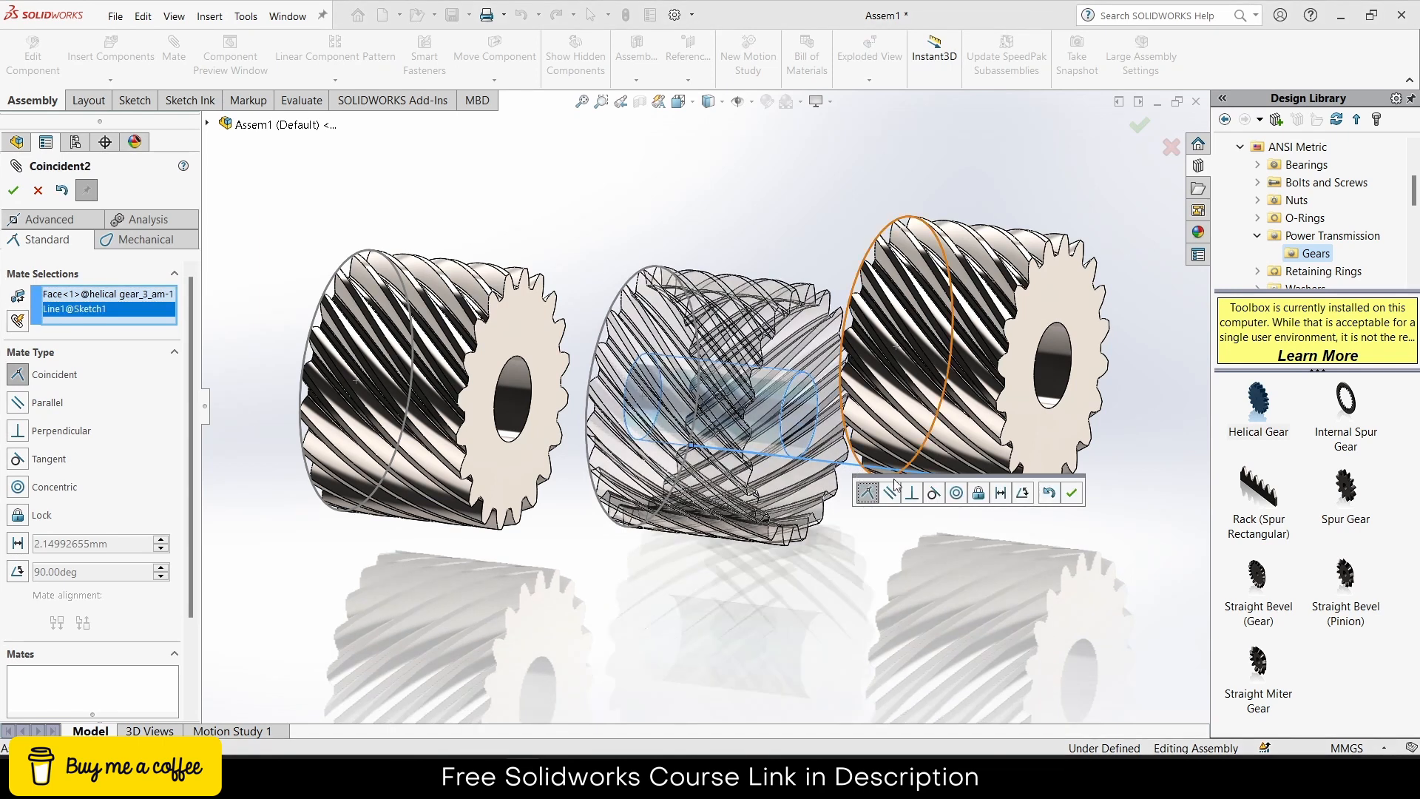
click(957, 494)
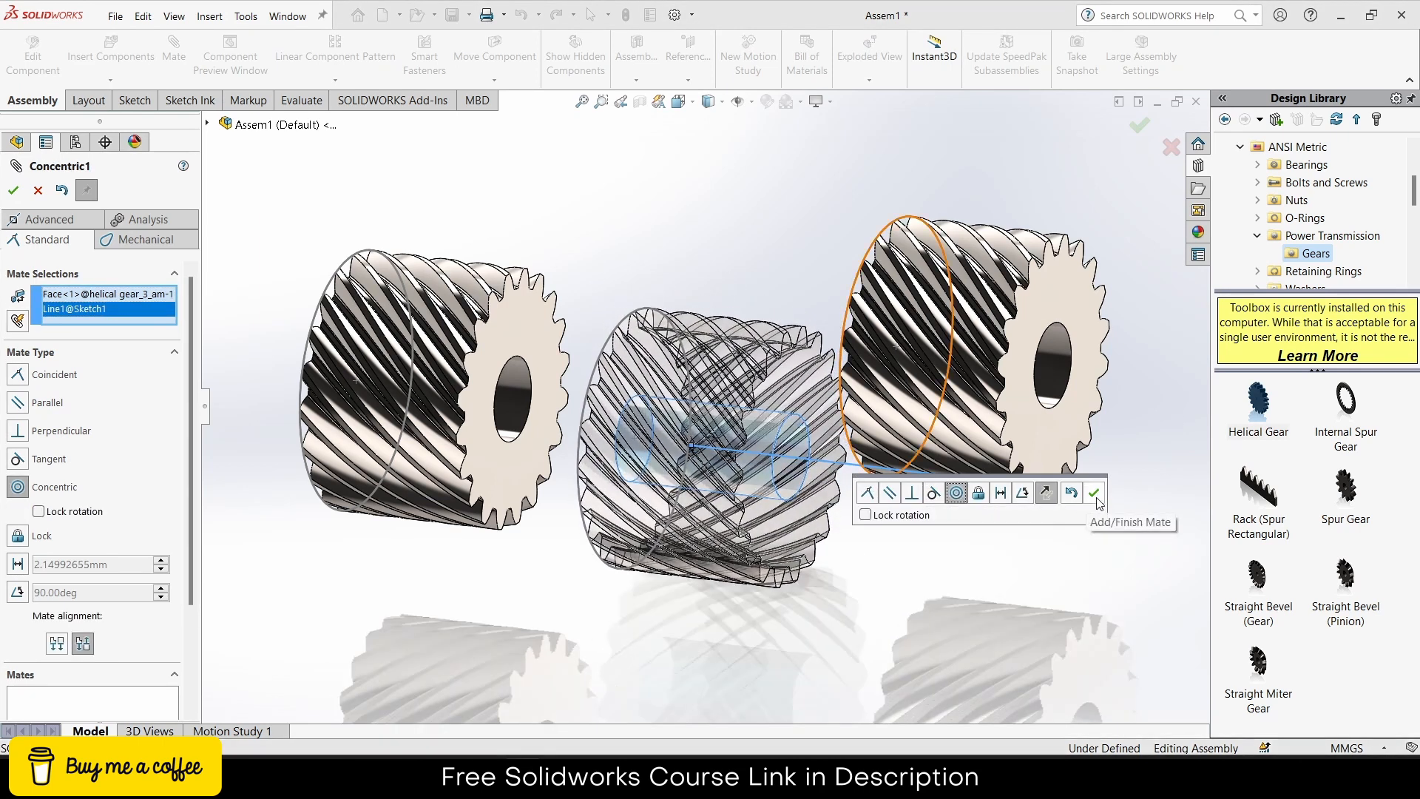
click(1071, 493)
Step: Add a 10 mm distance mate between the middle gear's toothed end face and the Right Plane
click(783, 548)
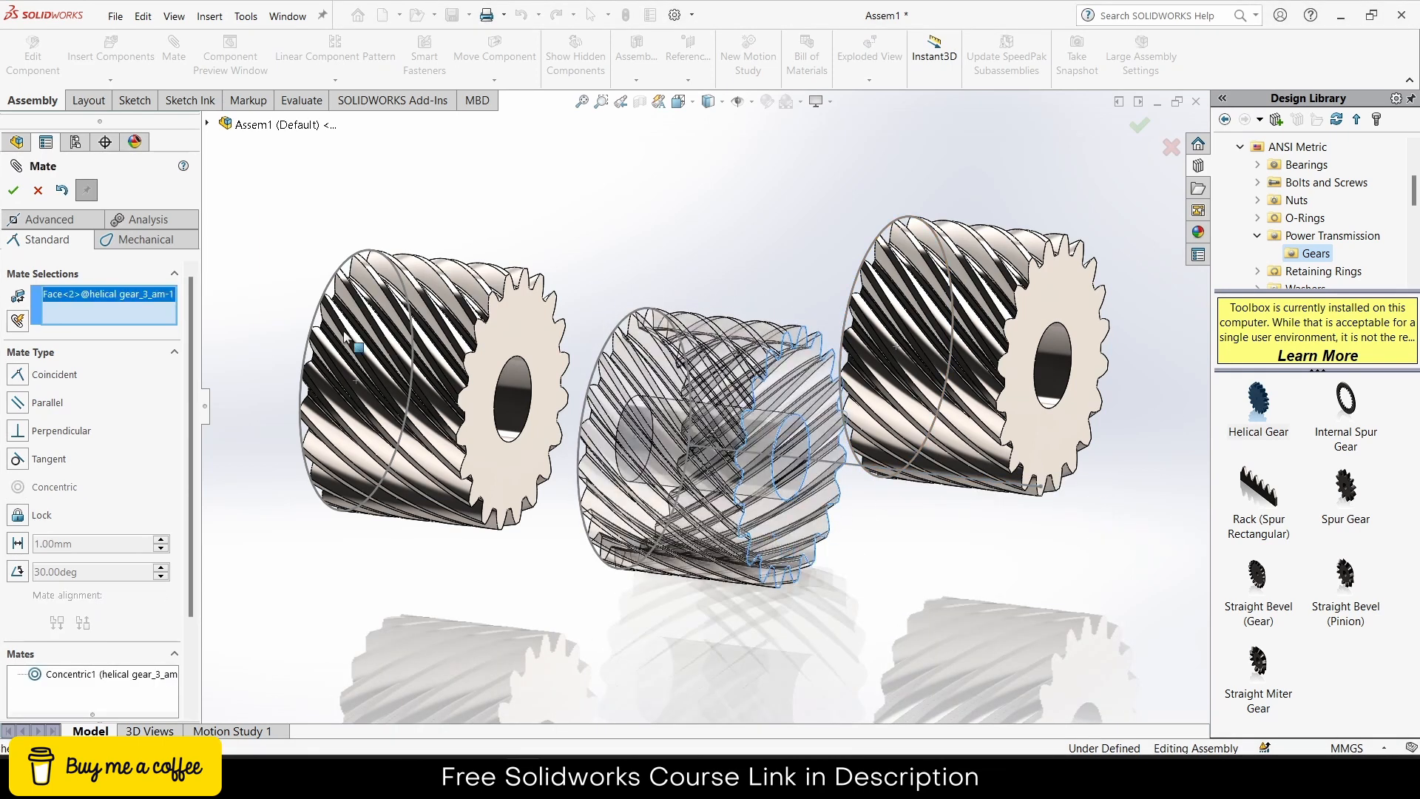
click(208, 125)
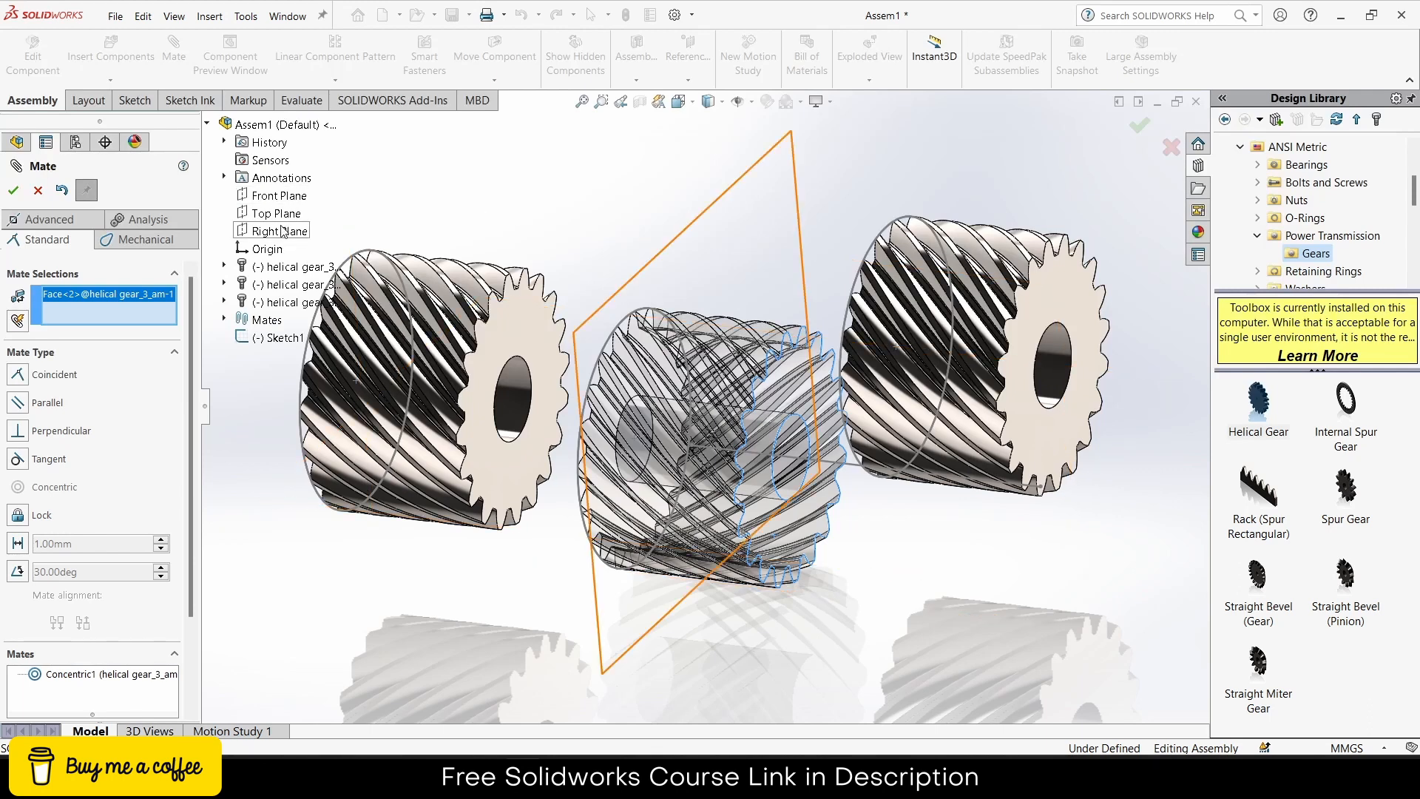
click(281, 232)
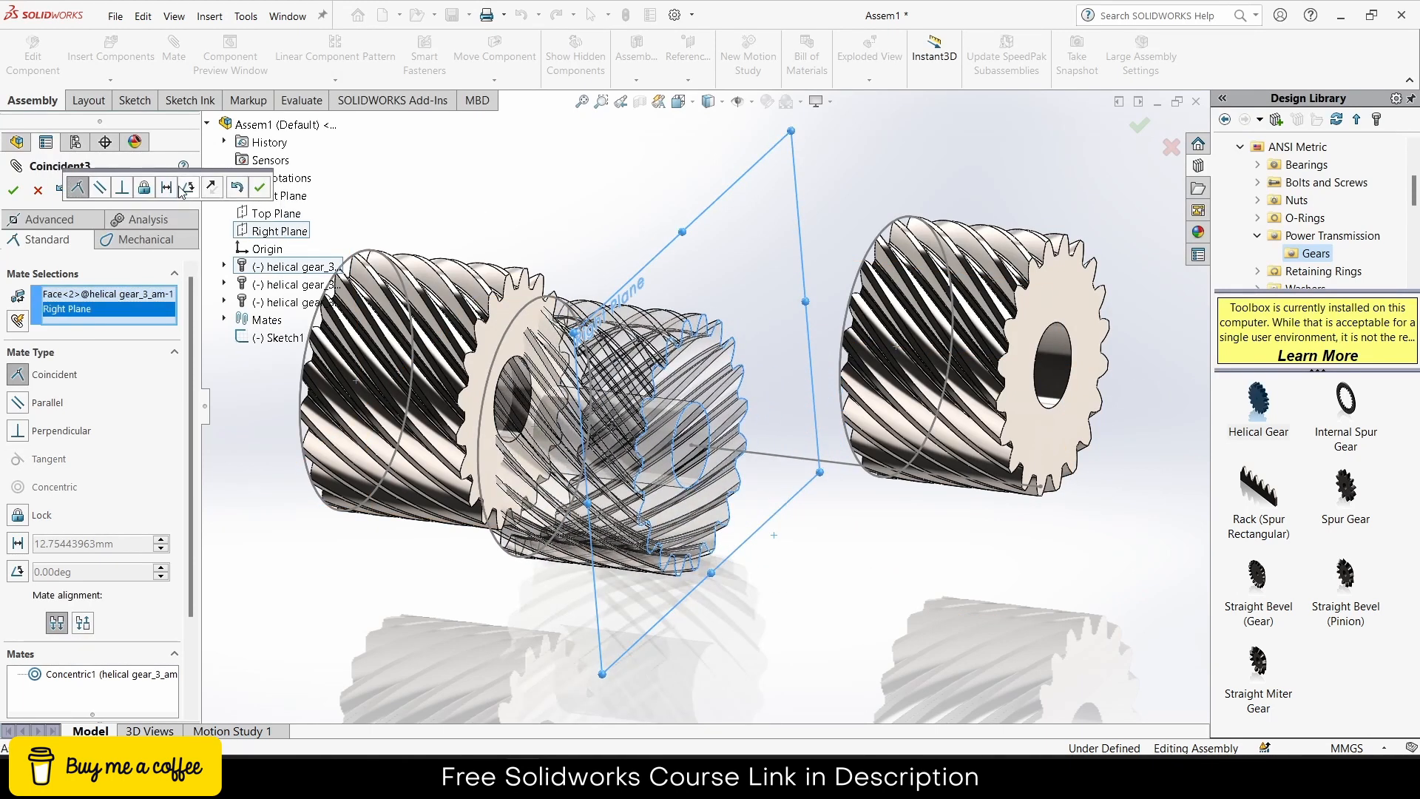
click(168, 188)
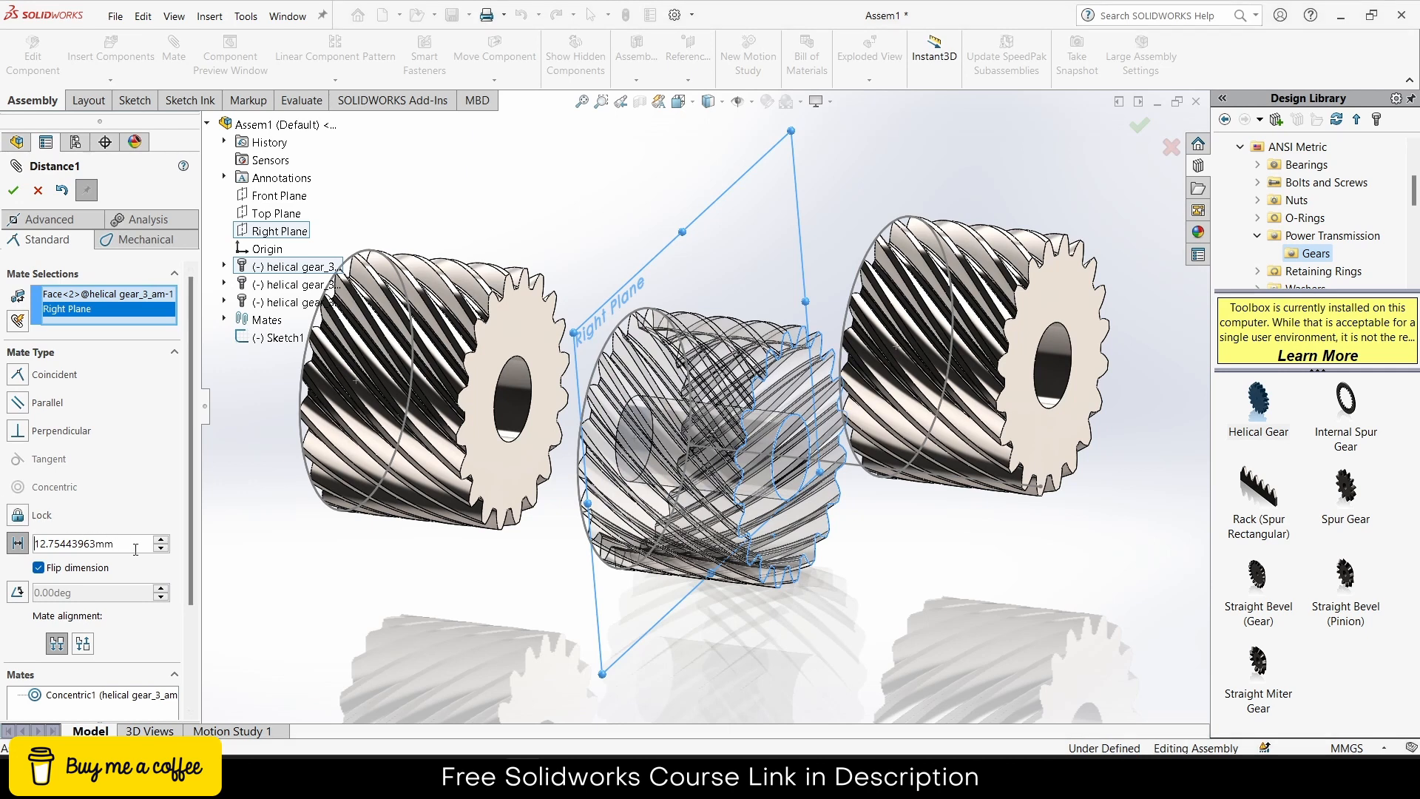
drag(136, 549, 2, 527)
text(10)
key(Return)
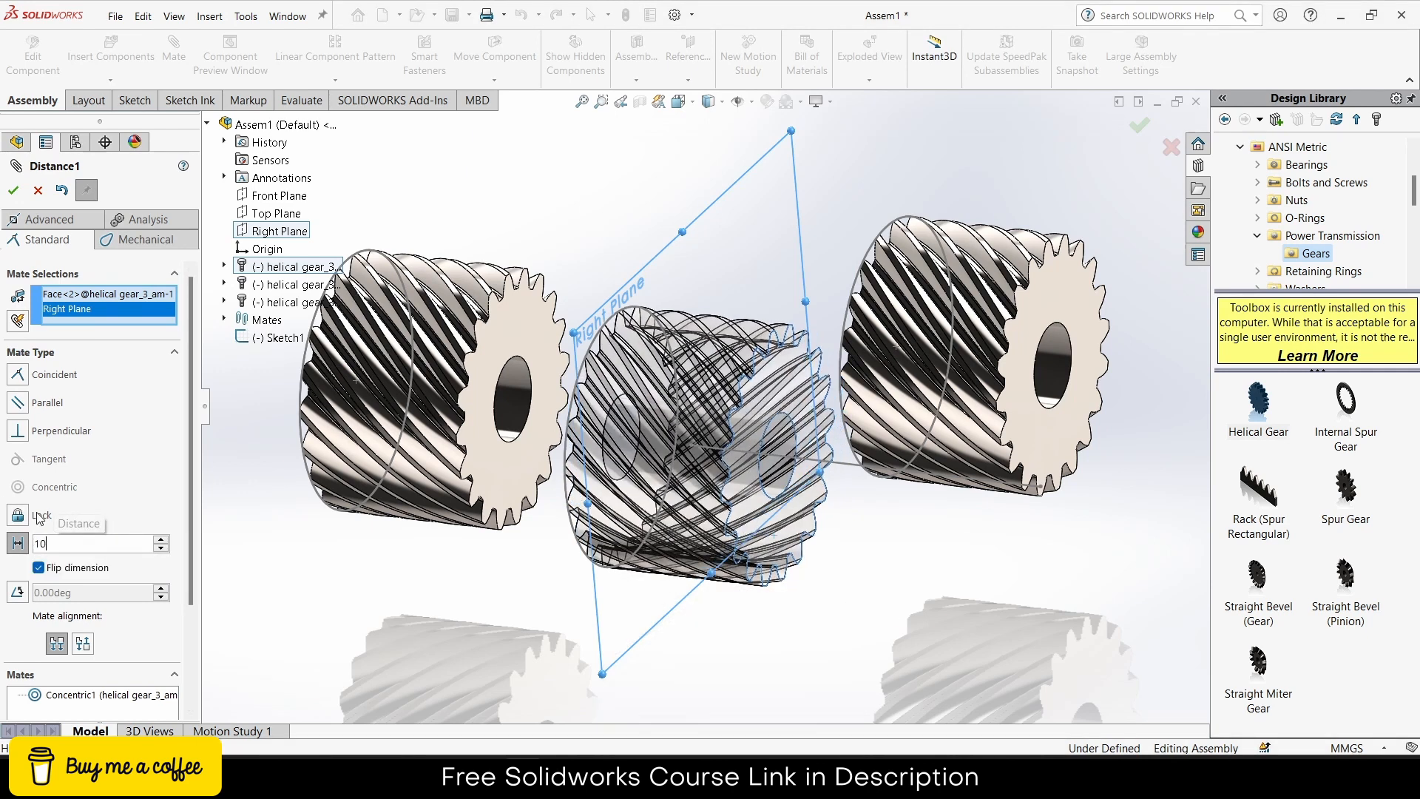
click(14, 190)
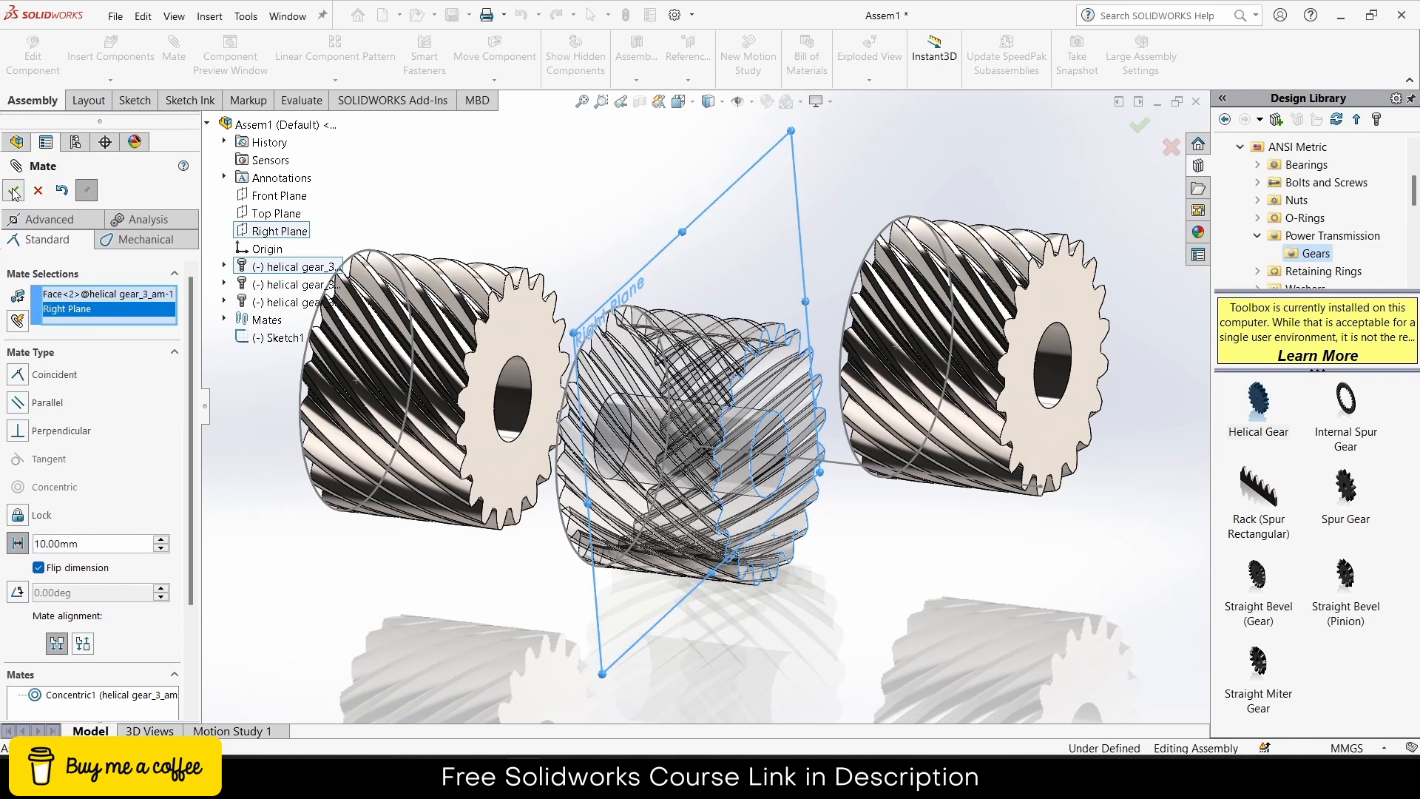
key(f)
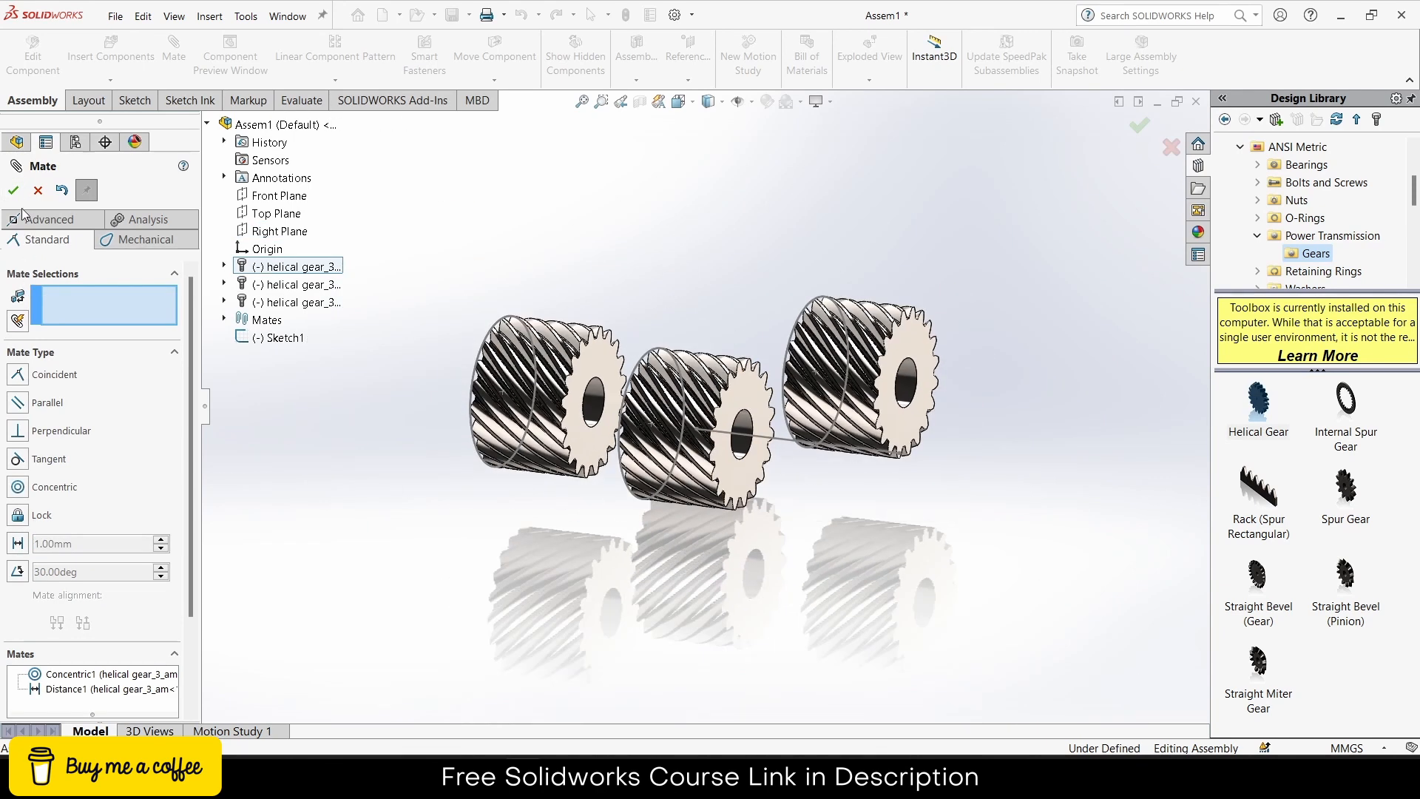
click(37, 190)
middle_drag(414, 422, 576, 429)
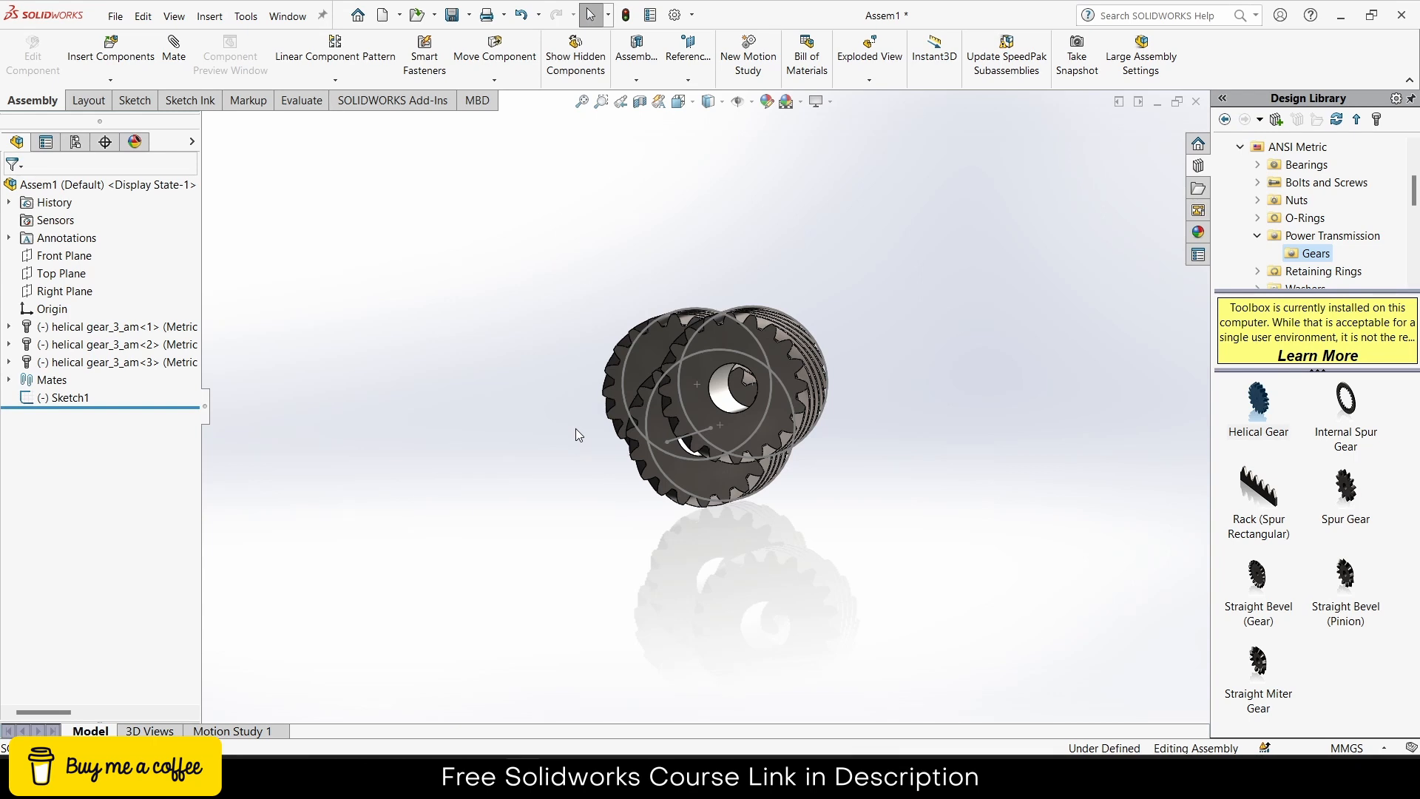
middle_drag(769, 484, 885, 436)
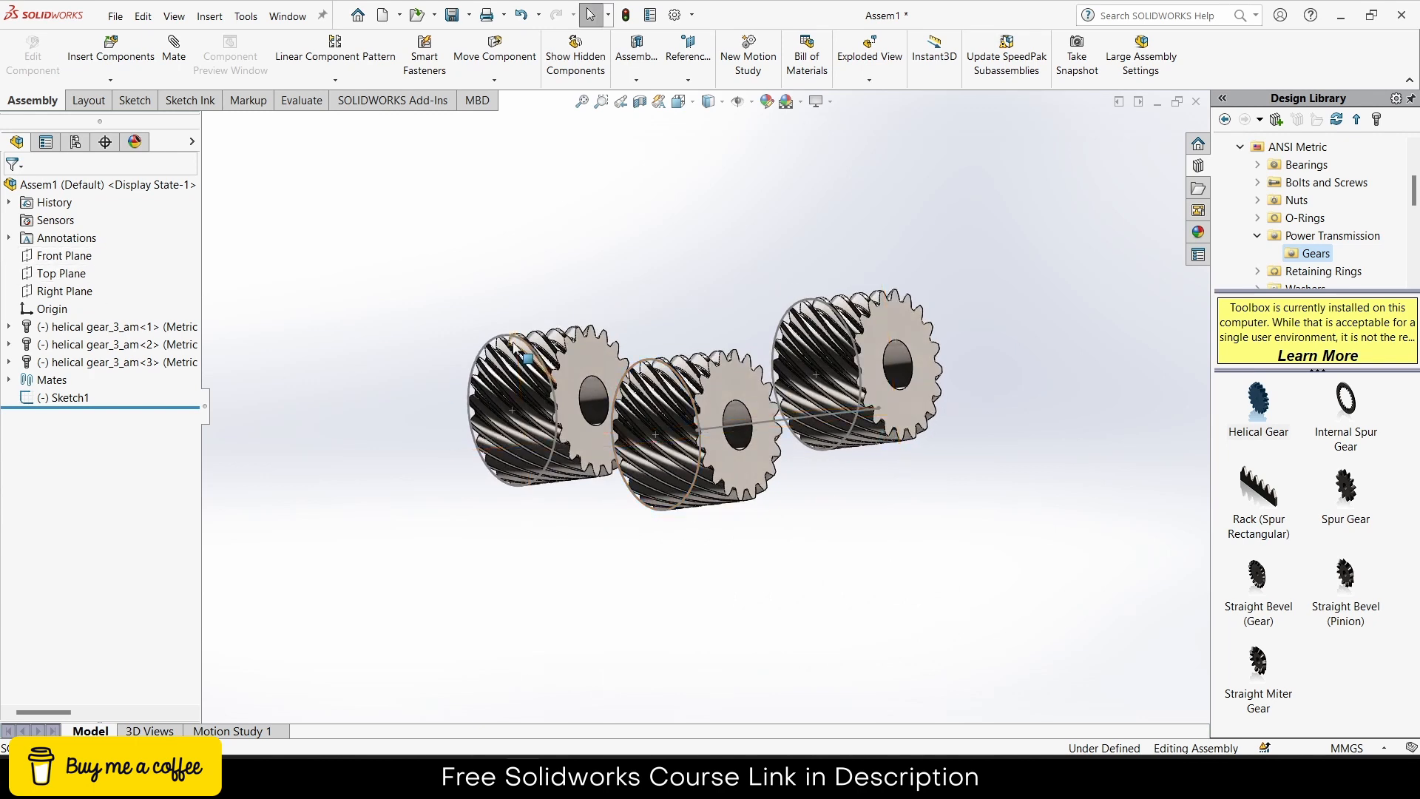
middle_drag(526, 358, 406, 379)
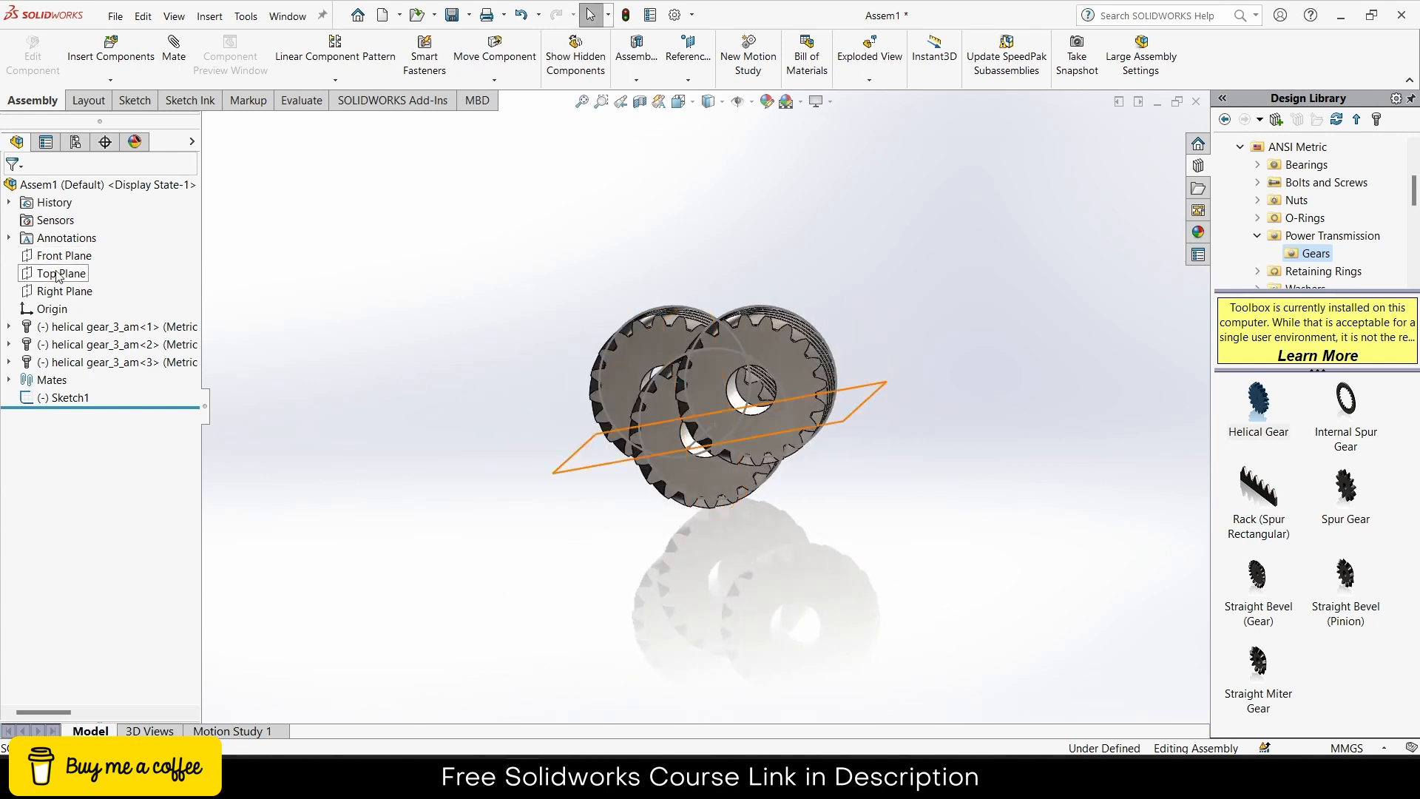
Step: Start a sketch on the Right Plane and draw a horizontal centerline below the three gears
click(64, 292)
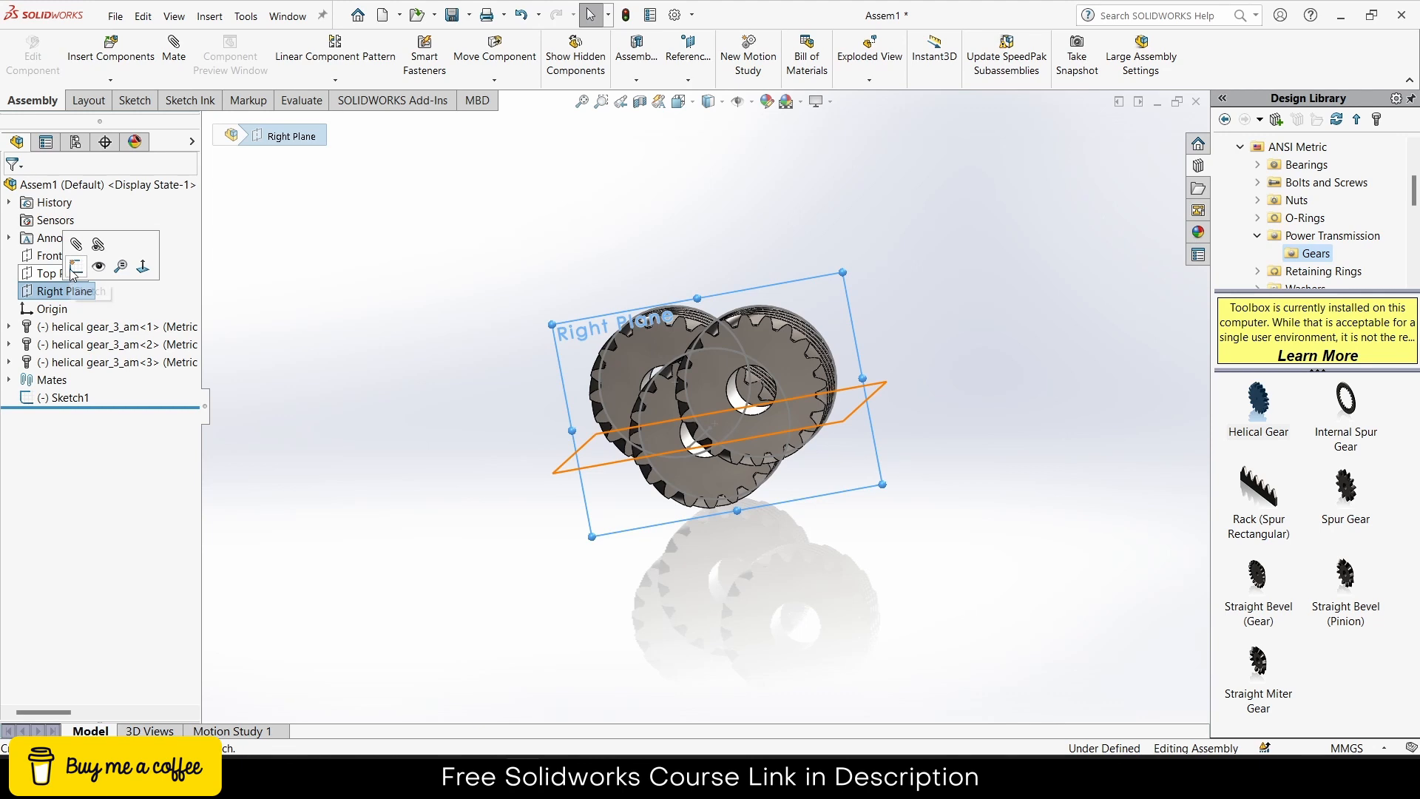
click(74, 267)
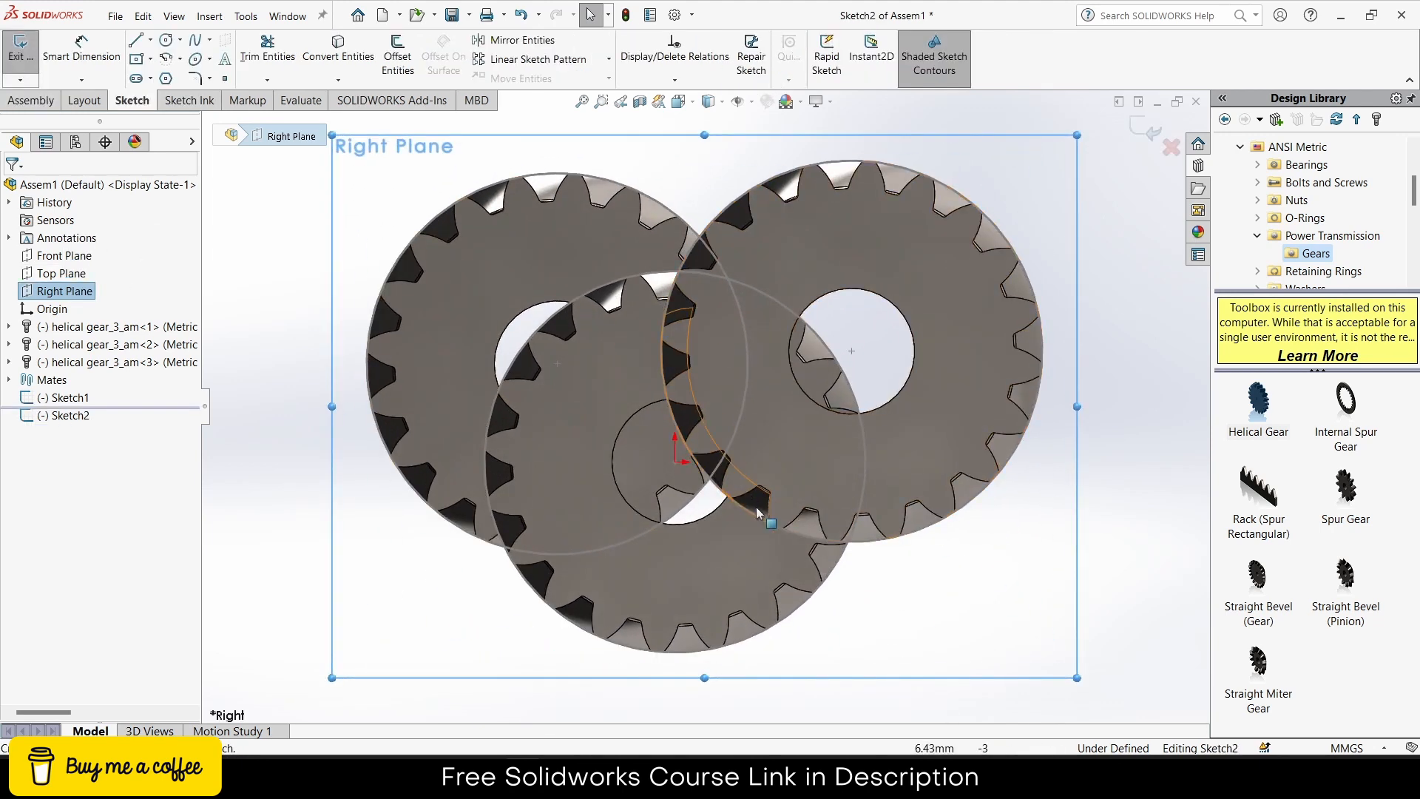
scroll(725, 554, up, 3)
scroll(728, 590, down, 4)
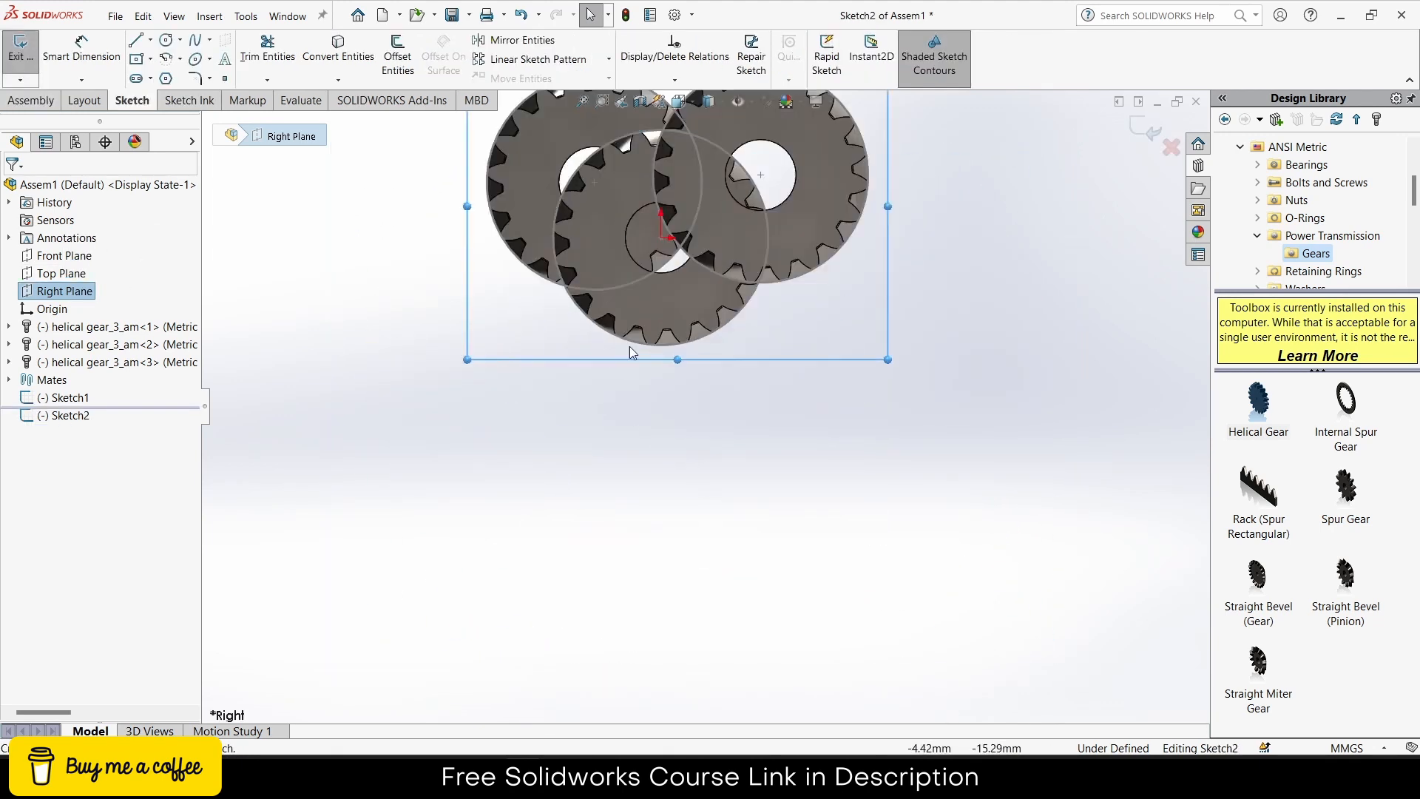
click(151, 42)
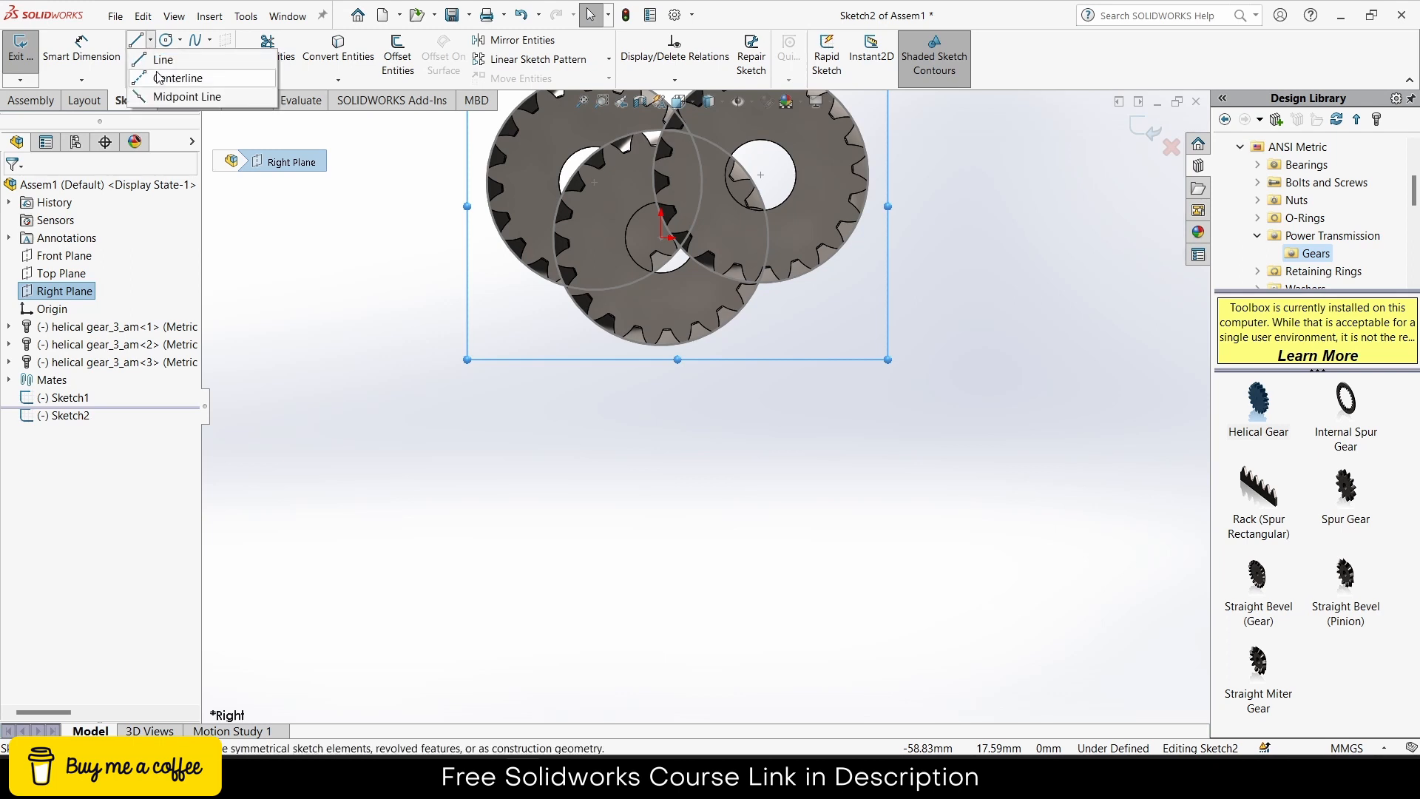
click(159, 78)
click(646, 448)
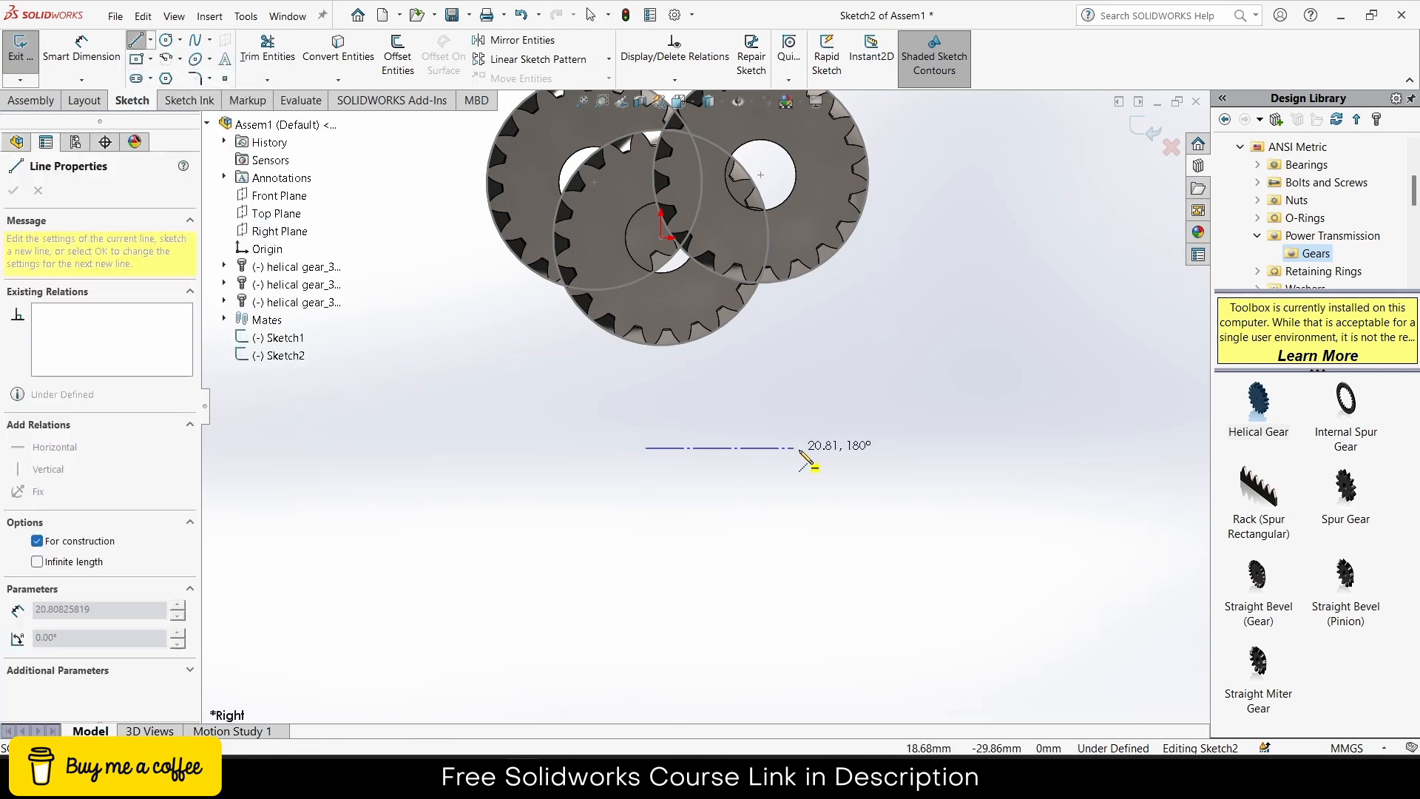
click(880, 448)
key(Escape)
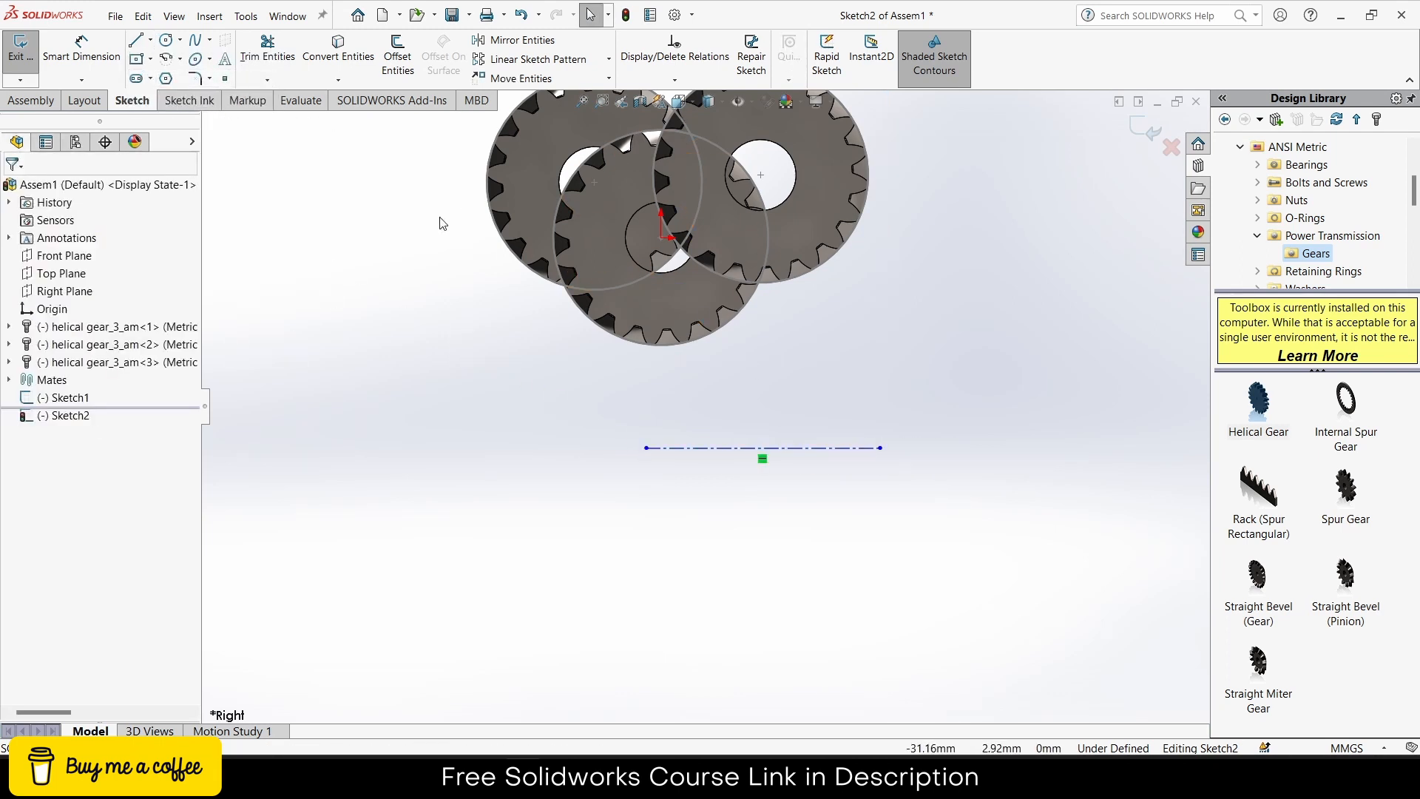
Step: Show the TooCutSkeRH tooth-cut sketch of the first helical gear so its pitch circle can be picked
click(9, 327)
click(25, 452)
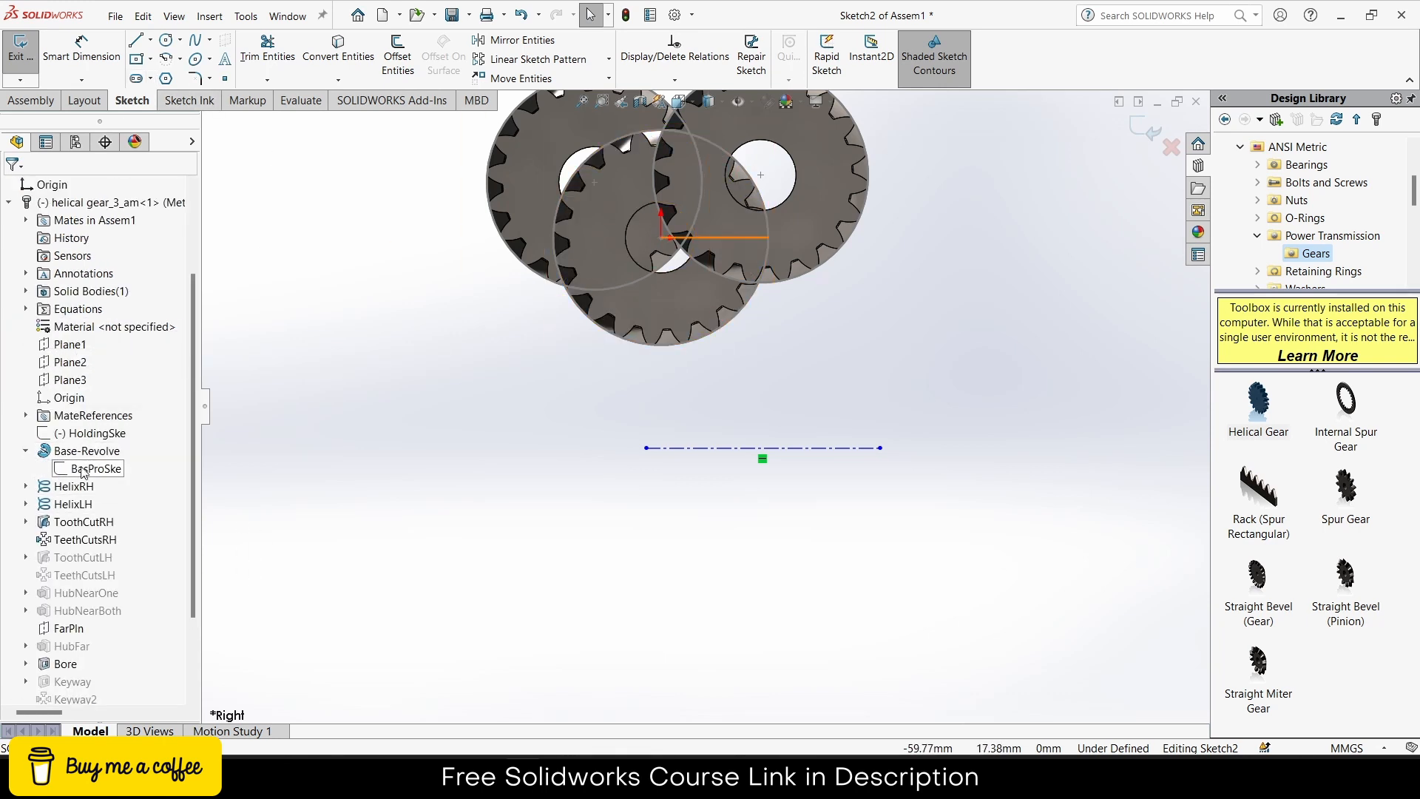
click(95, 468)
click(26, 487)
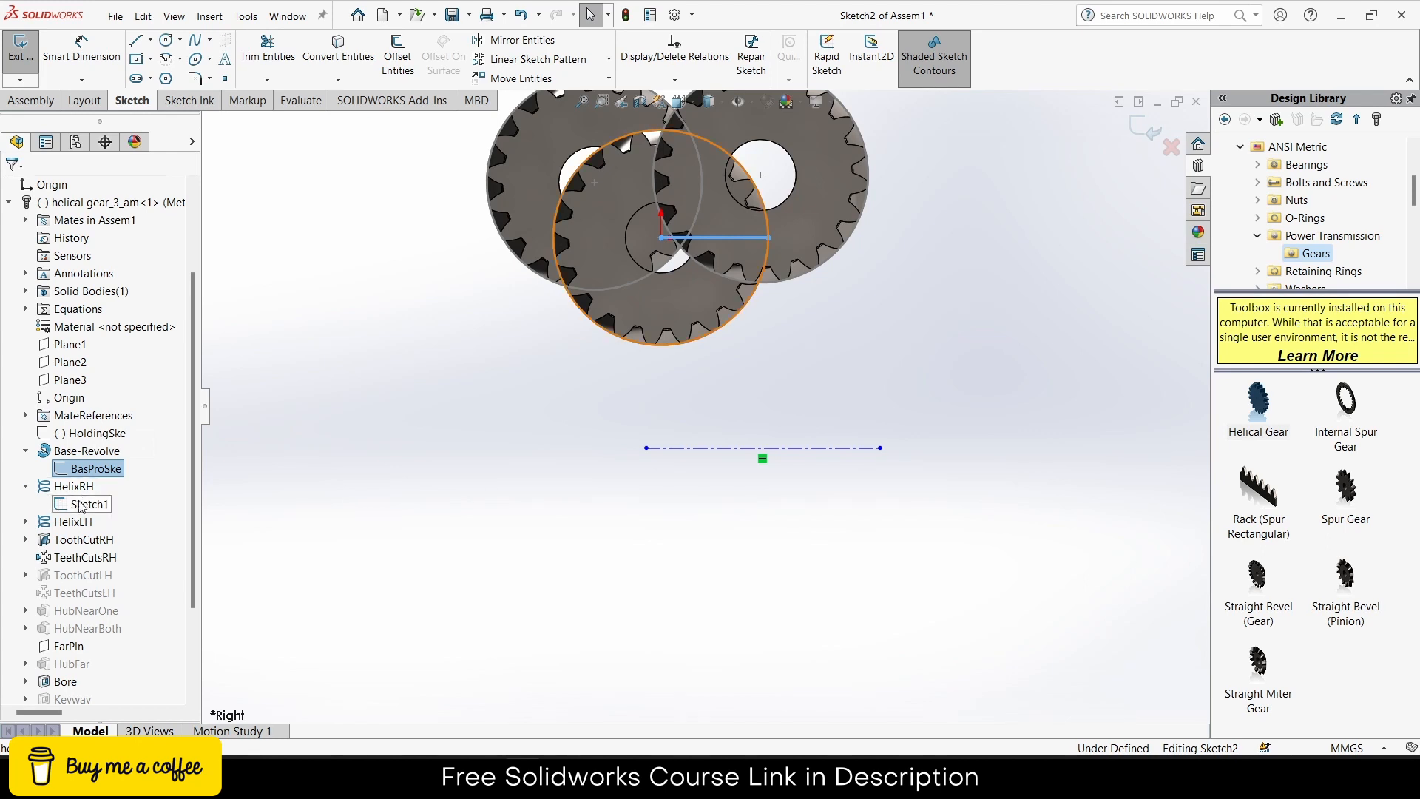
click(26, 540)
click(93, 557)
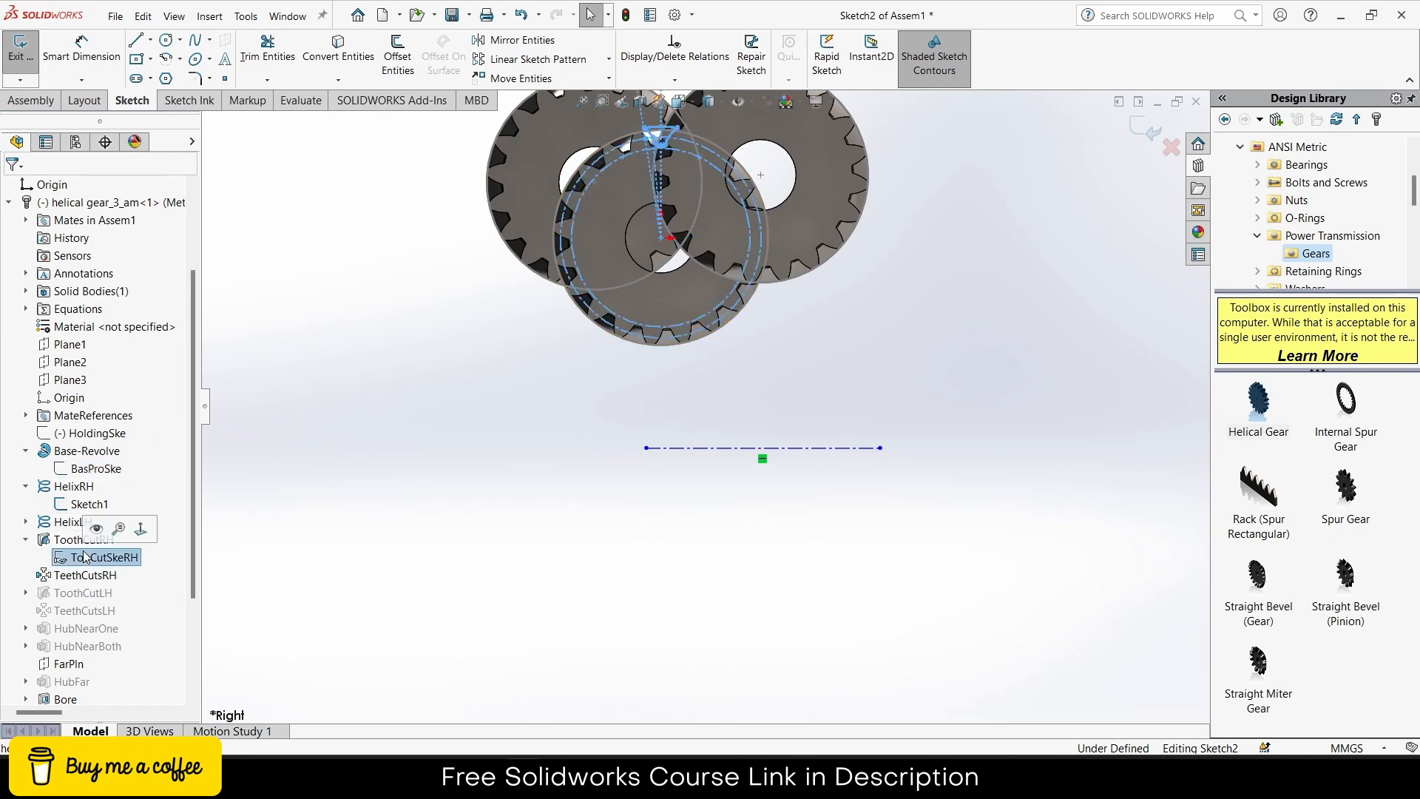
click(94, 534)
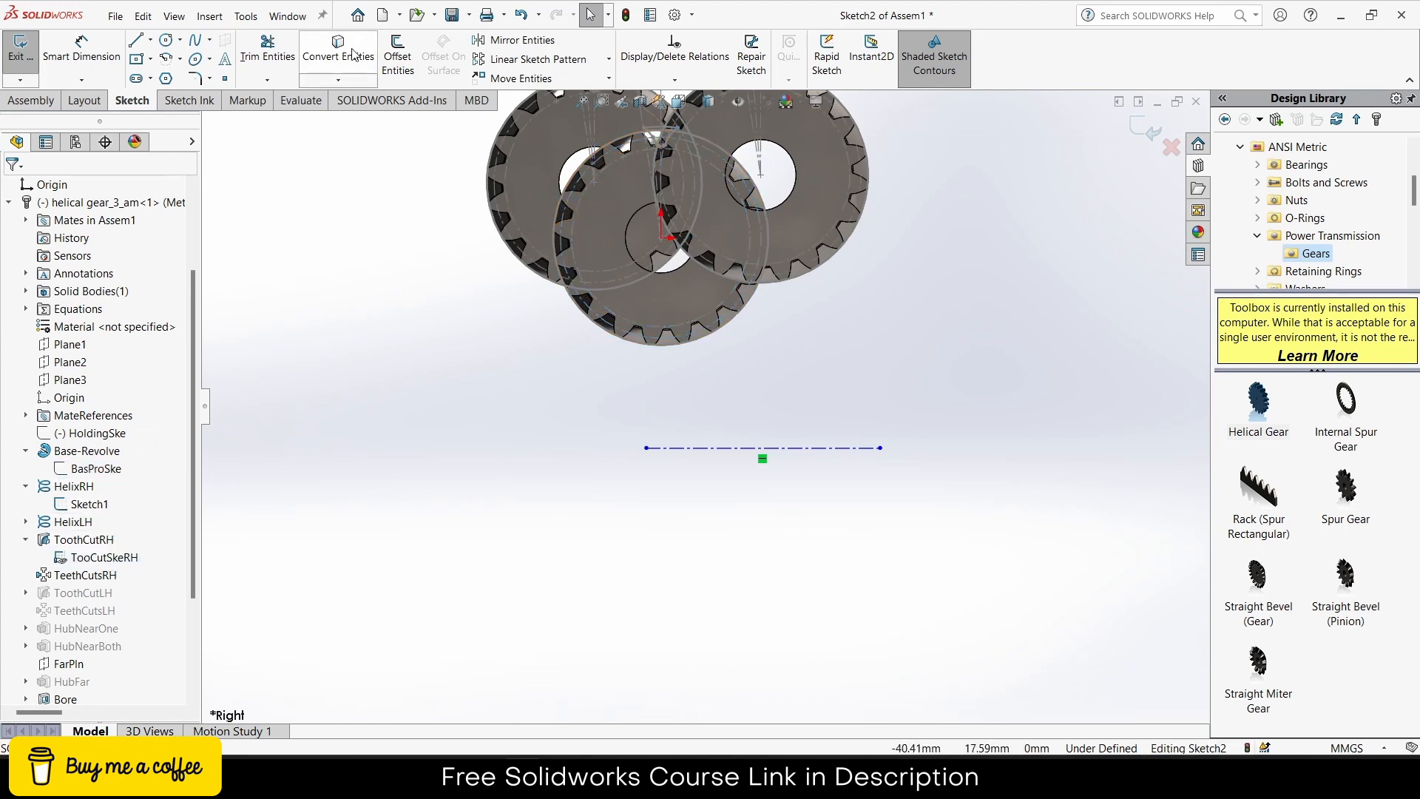
Step: Measure the diameter of the middle gear's construction pitch circle
click(299, 99)
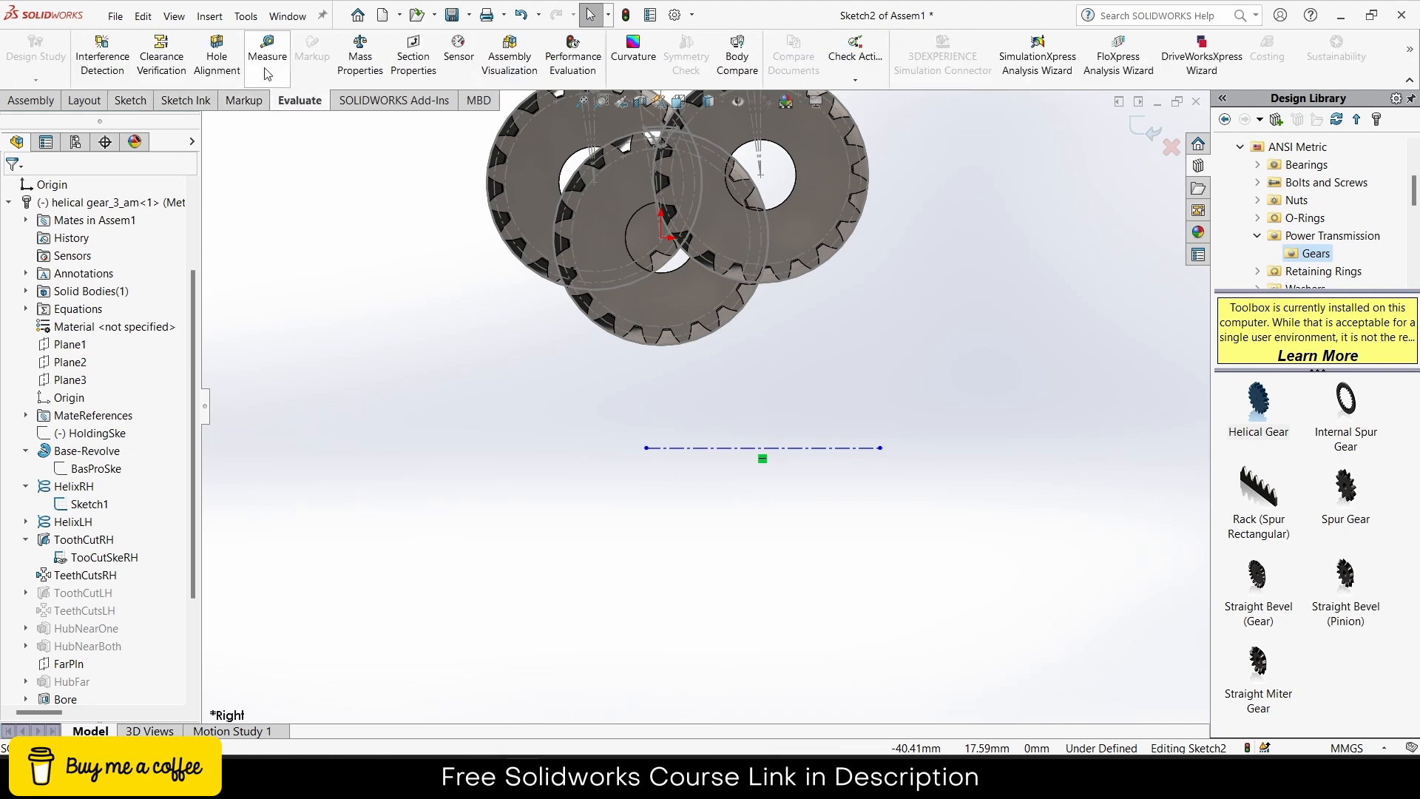
click(267, 56)
scroll(627, 324, down, 4)
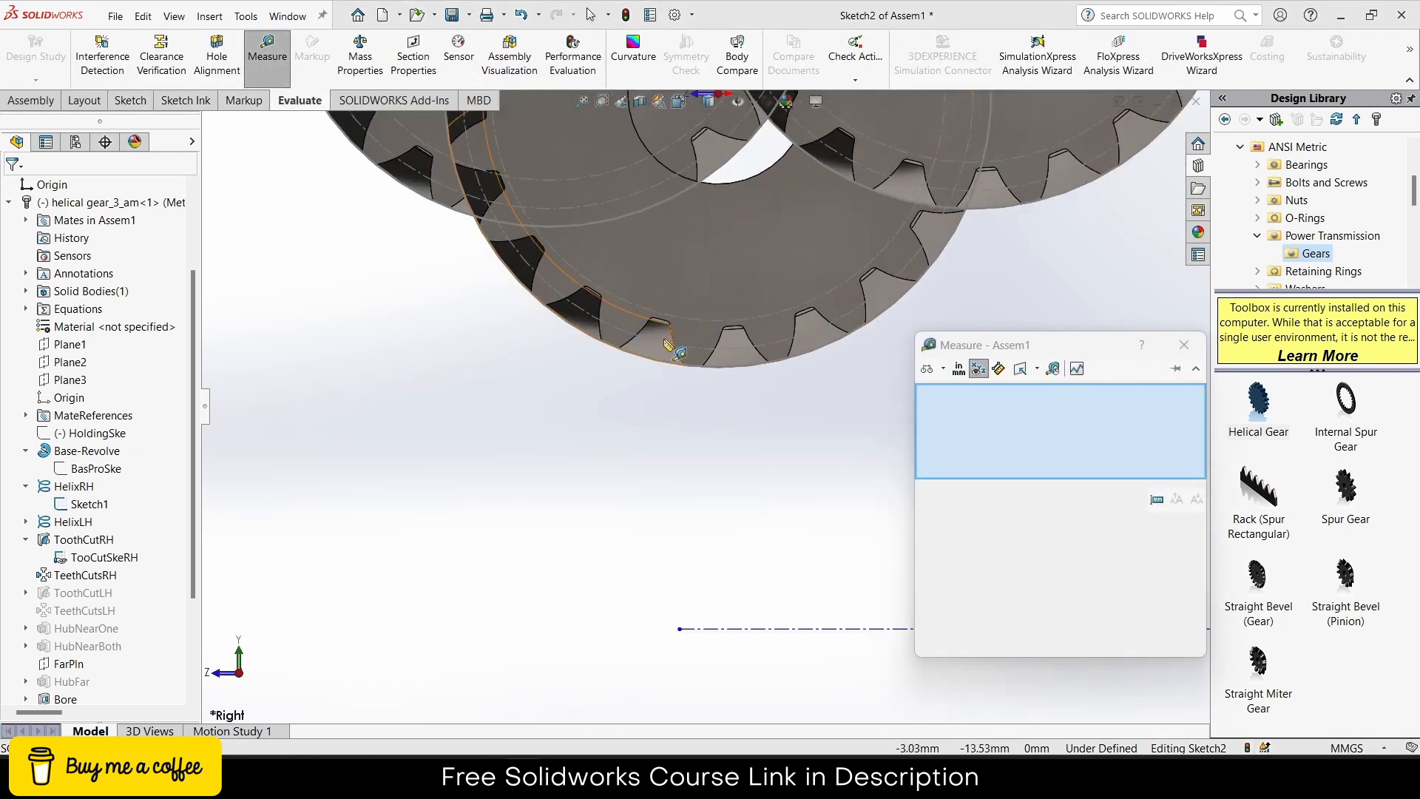
click(666, 341)
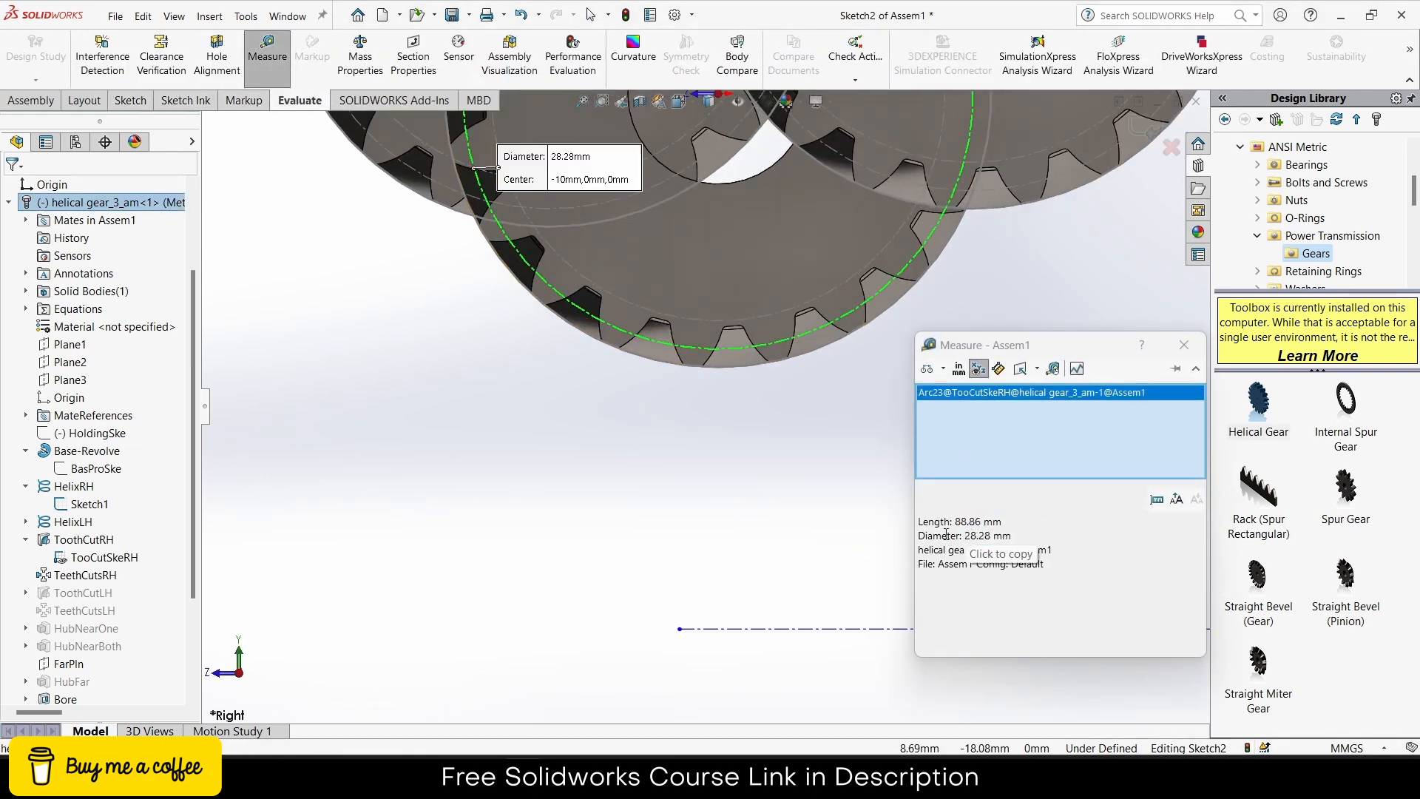
click(981, 537)
click(1183, 346)
scroll(944, 379, up, 3)
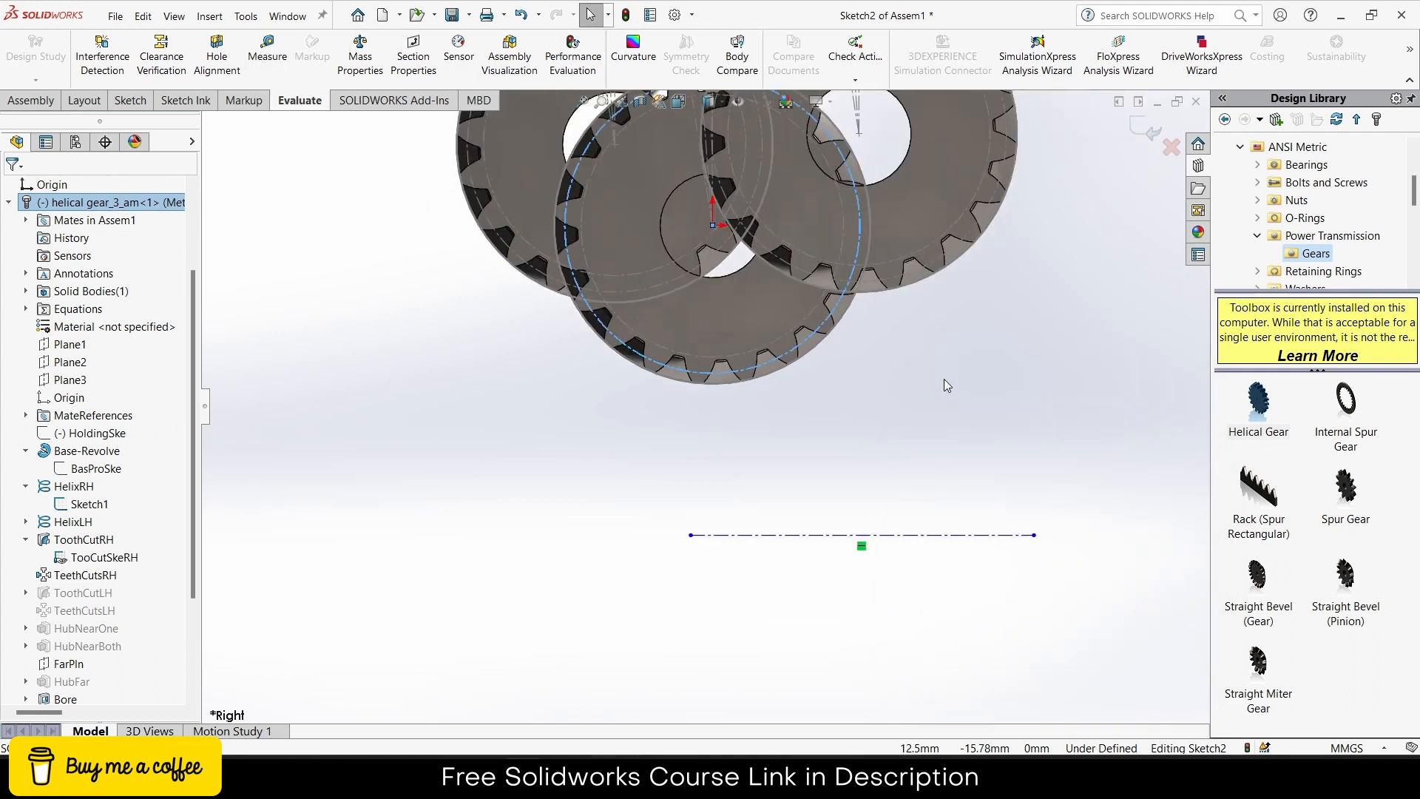
Step: Dimension the vertical distance from the origin to the centerline as 28.28 mm and exit the sketch
click(84, 100)
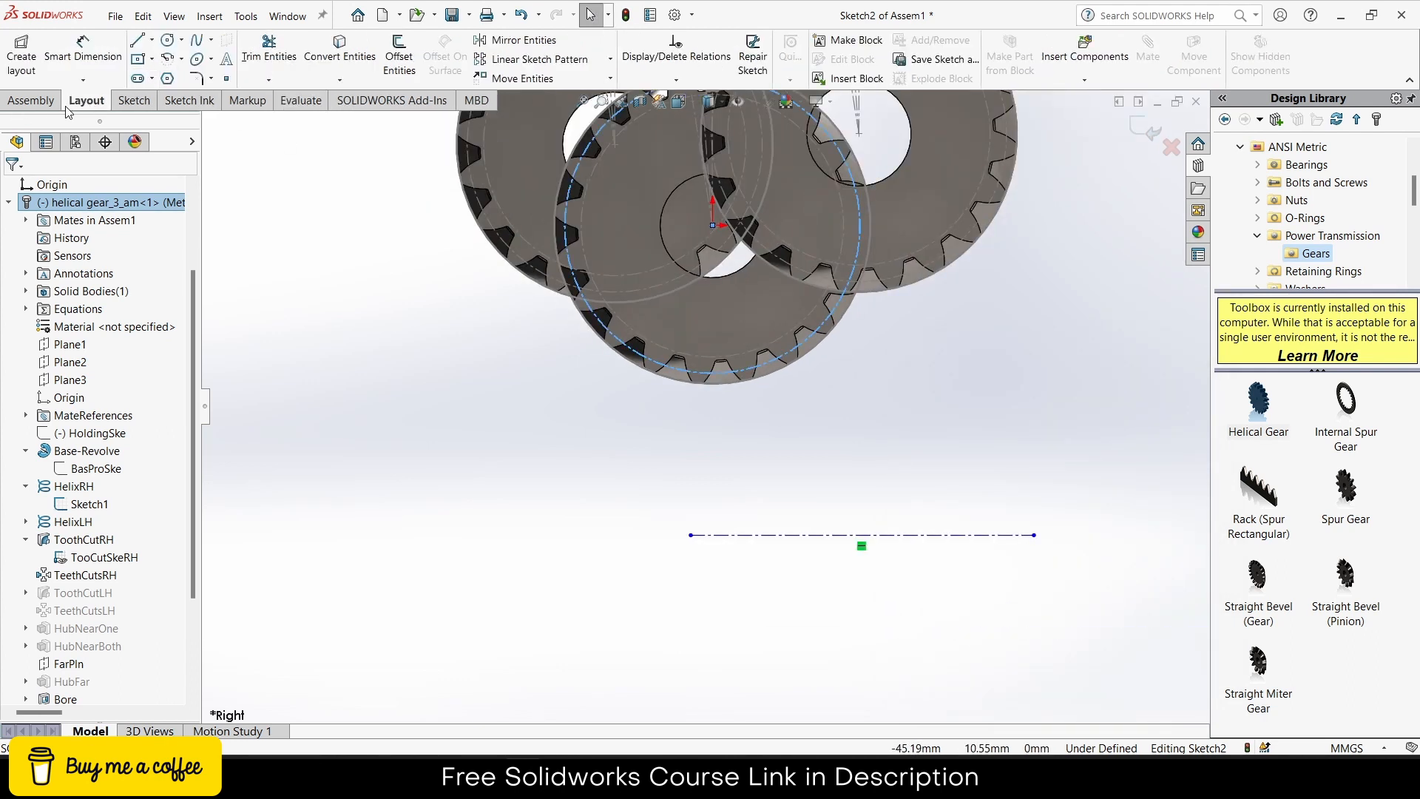
click(31, 100)
click(133, 100)
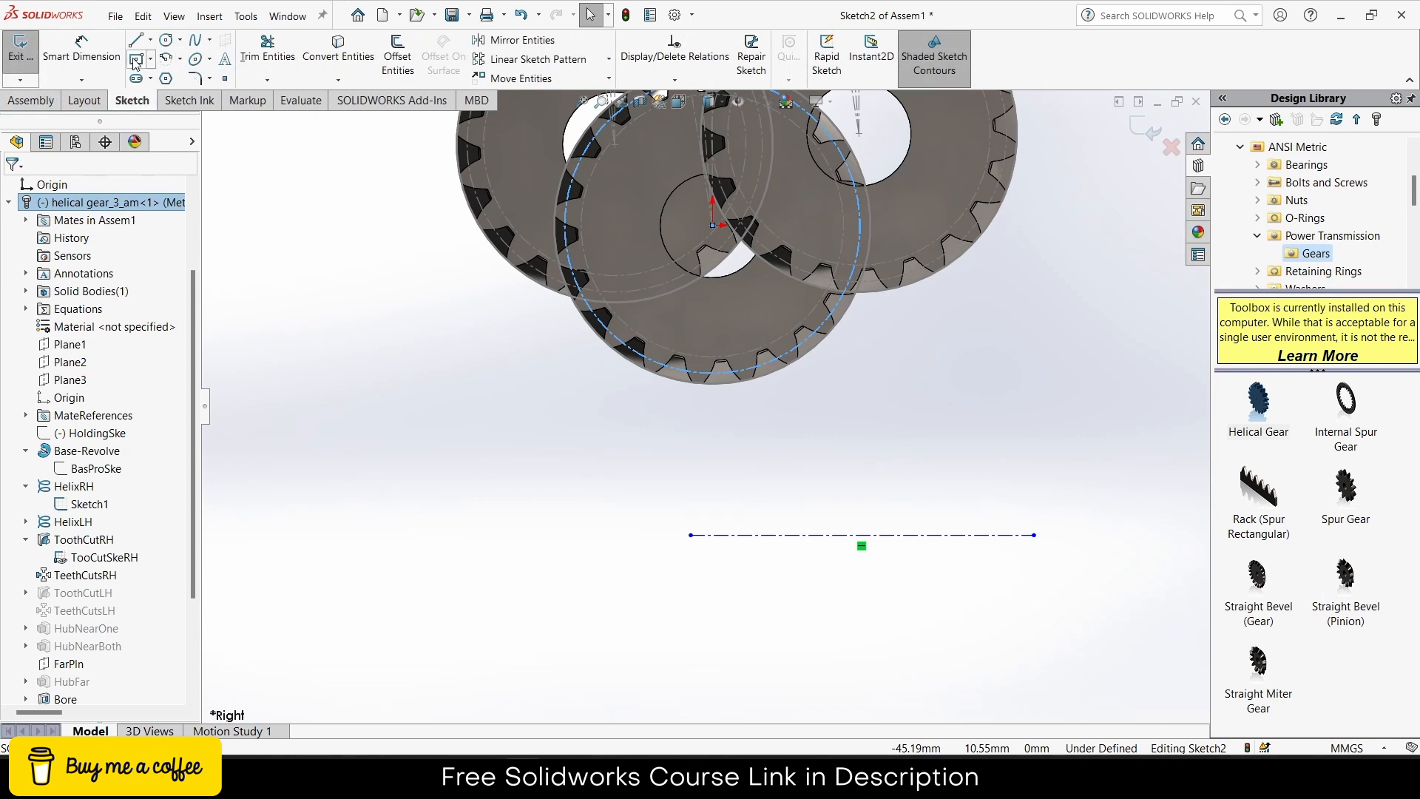
click(82, 52)
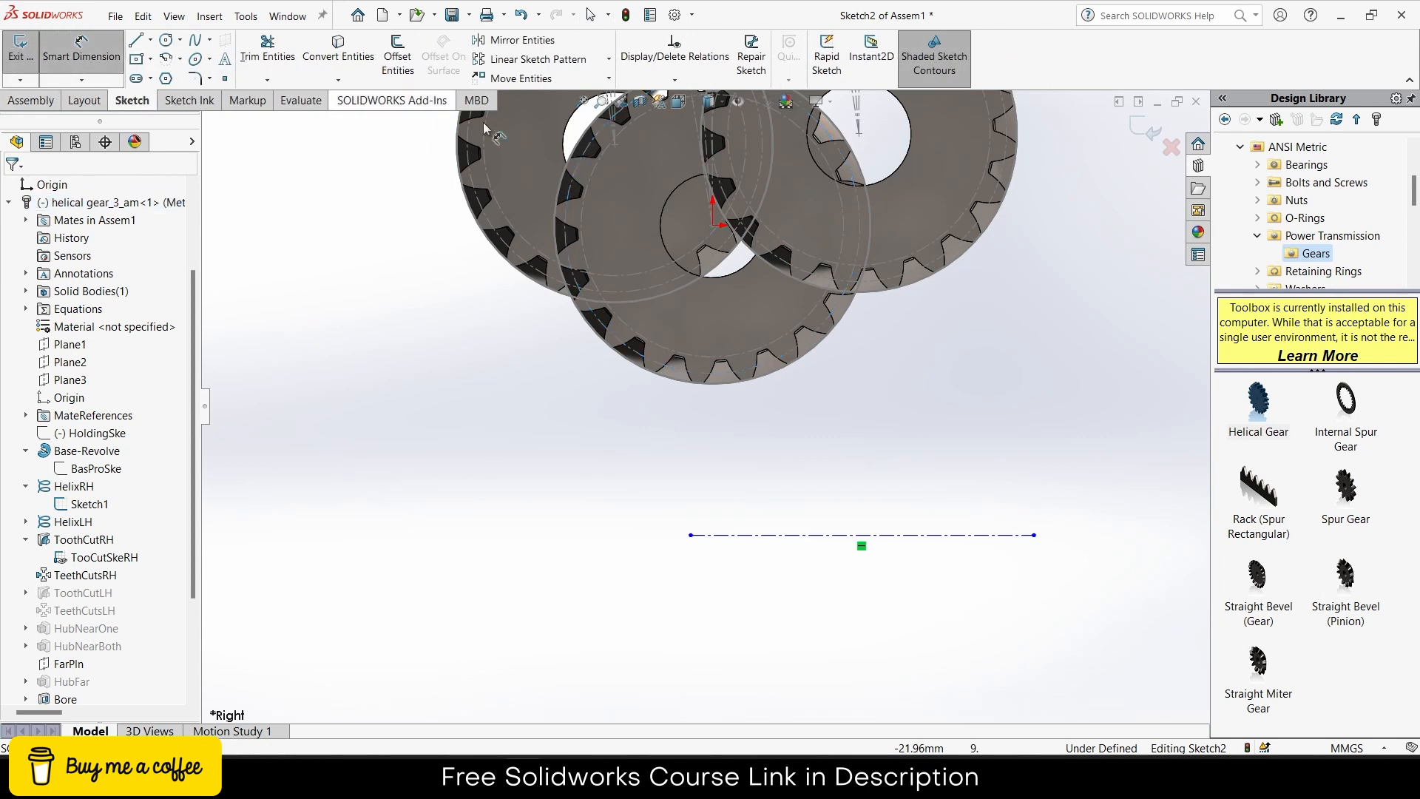
click(713, 227)
click(753, 536)
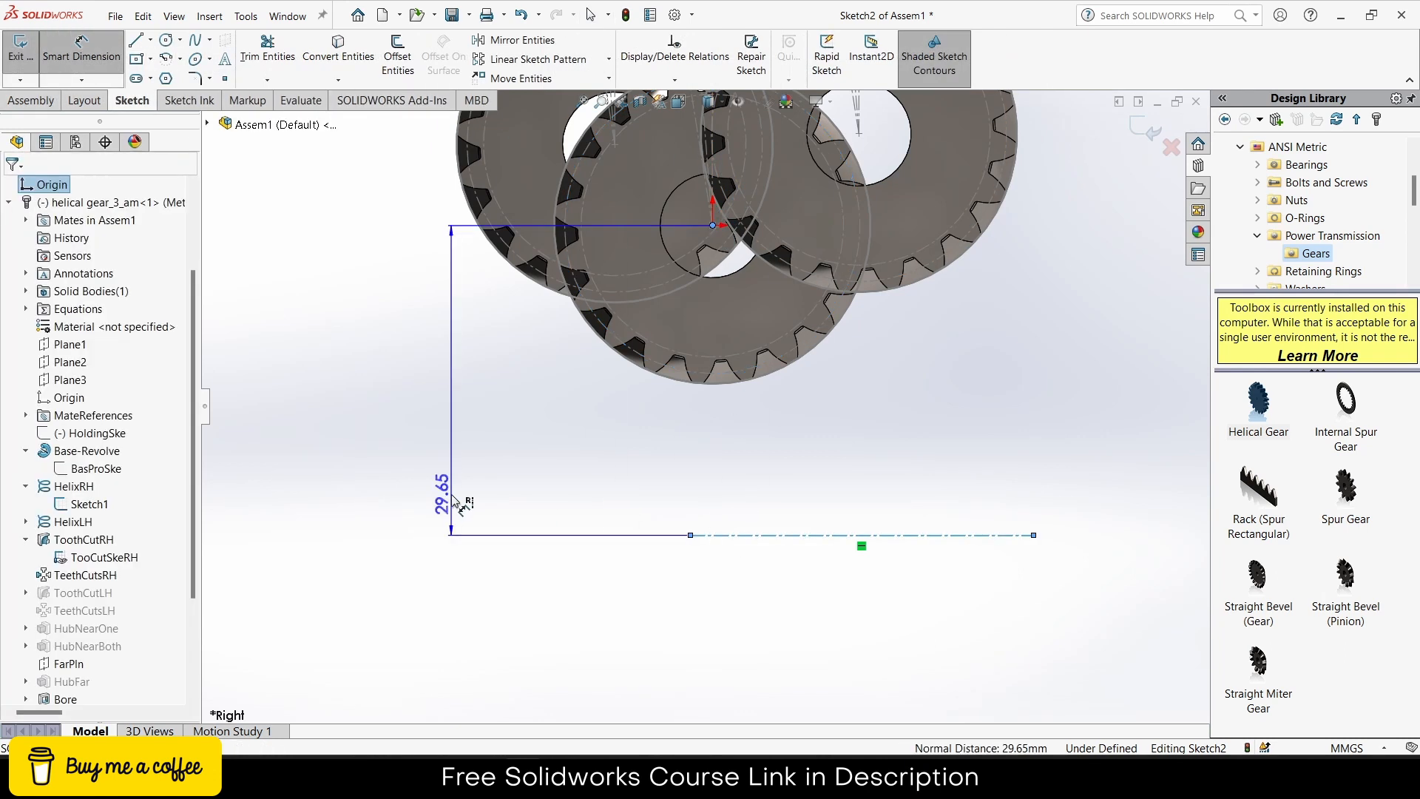
click(453, 500)
text(28.28)
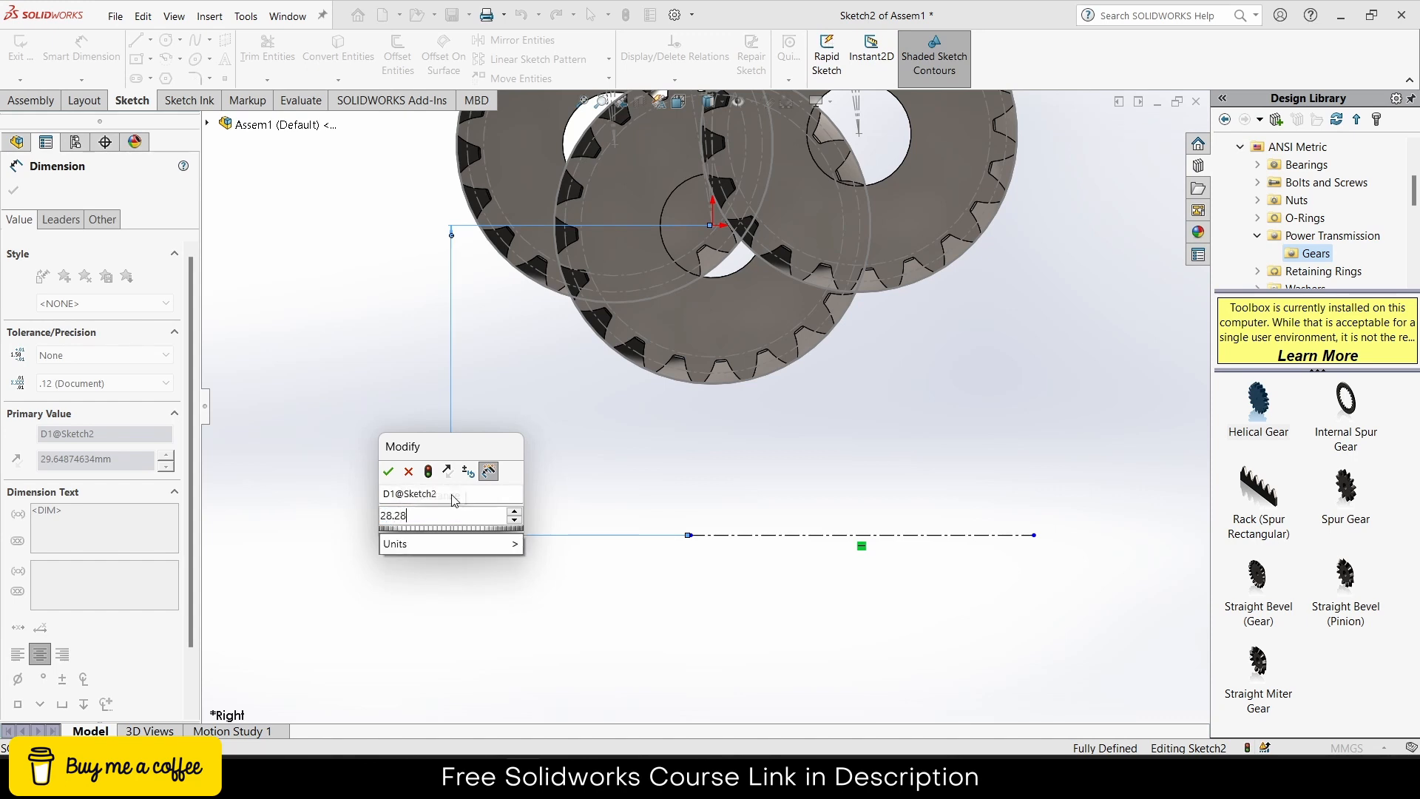
key(Return)
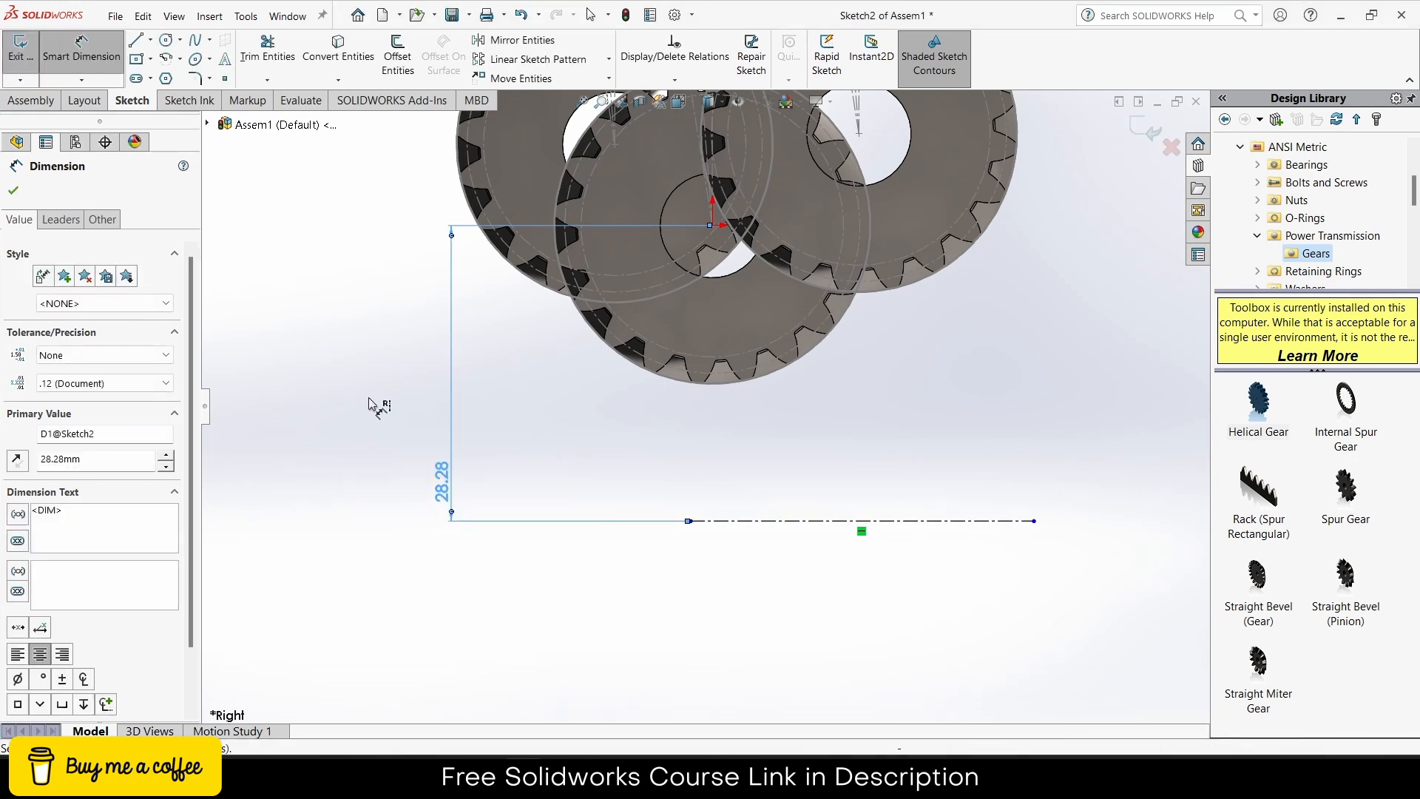
click(10, 196)
scroll(705, 406, up, 5)
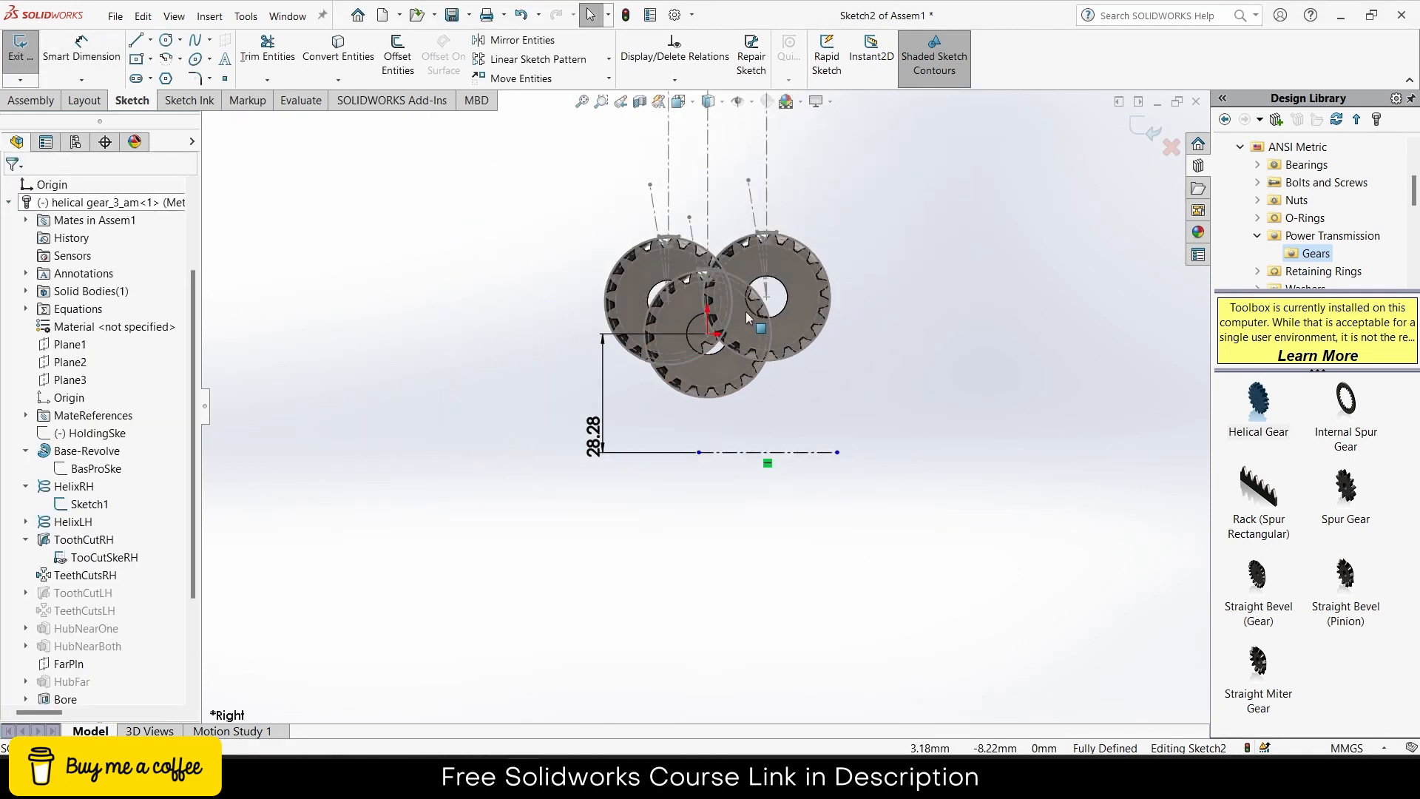
click(1145, 130)
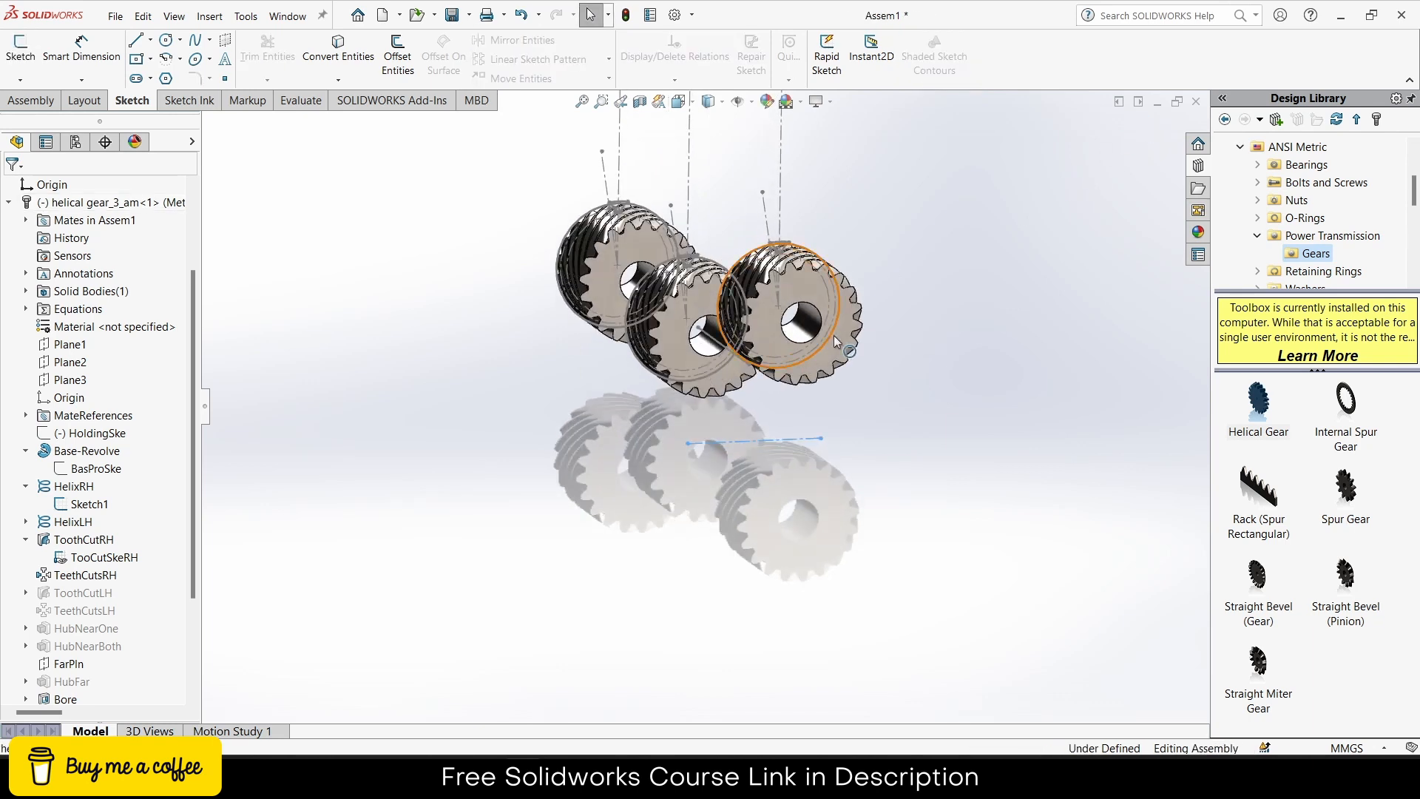
Step: Move the third helical gear down near the new centerline and mate its bore concentric with that line
drag(867, 336, 857, 391)
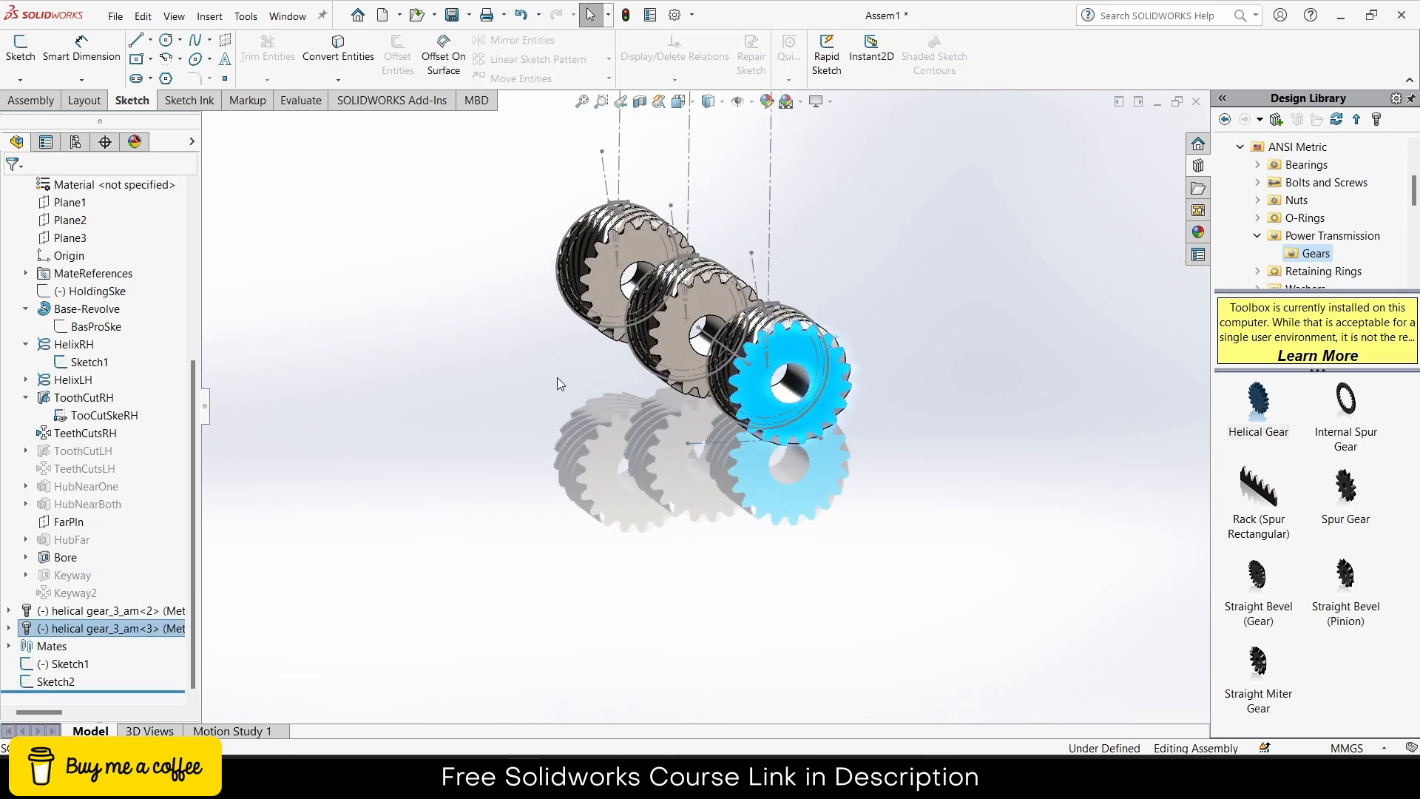
click(454, 418)
click(30, 100)
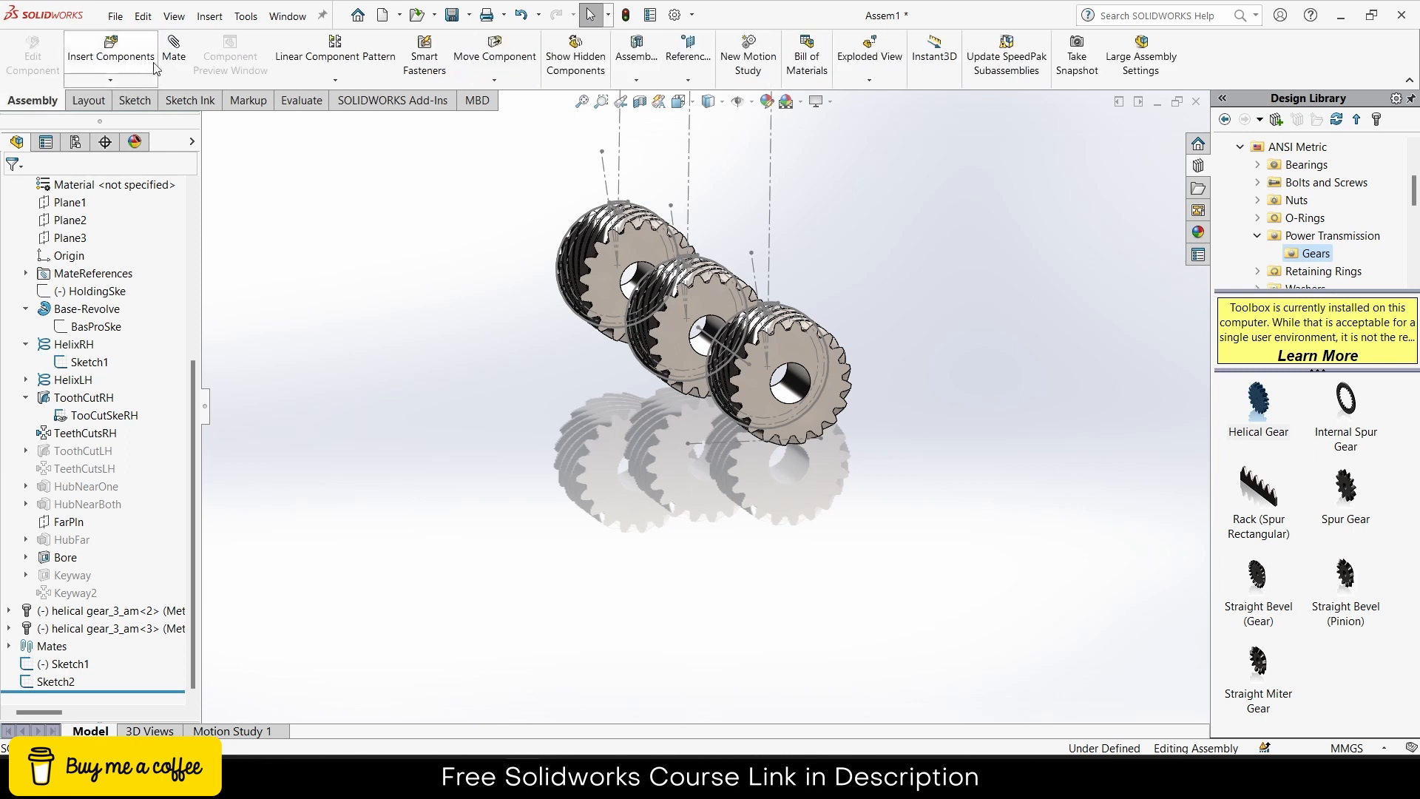
click(174, 51)
scroll(739, 388, down, 3)
click(830, 413)
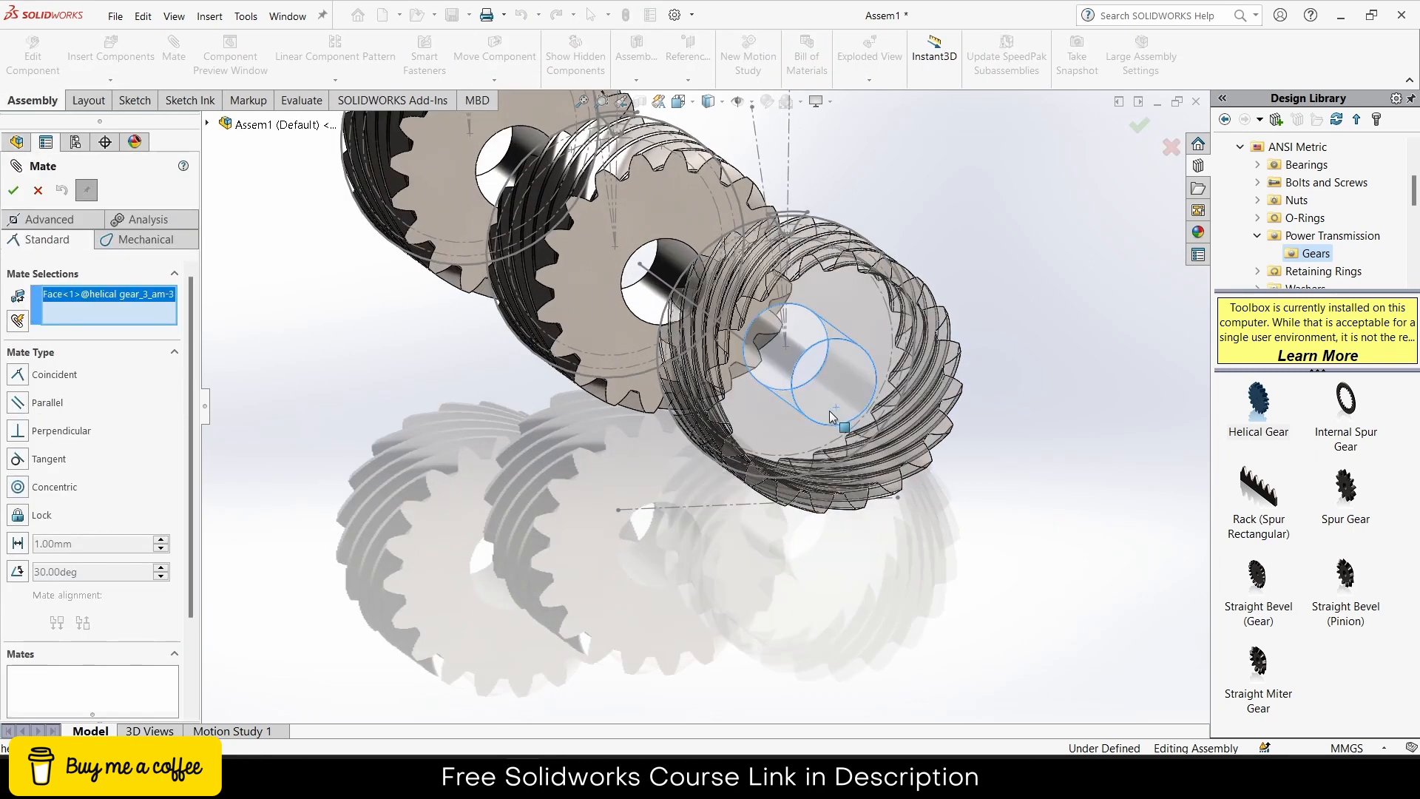
click(668, 507)
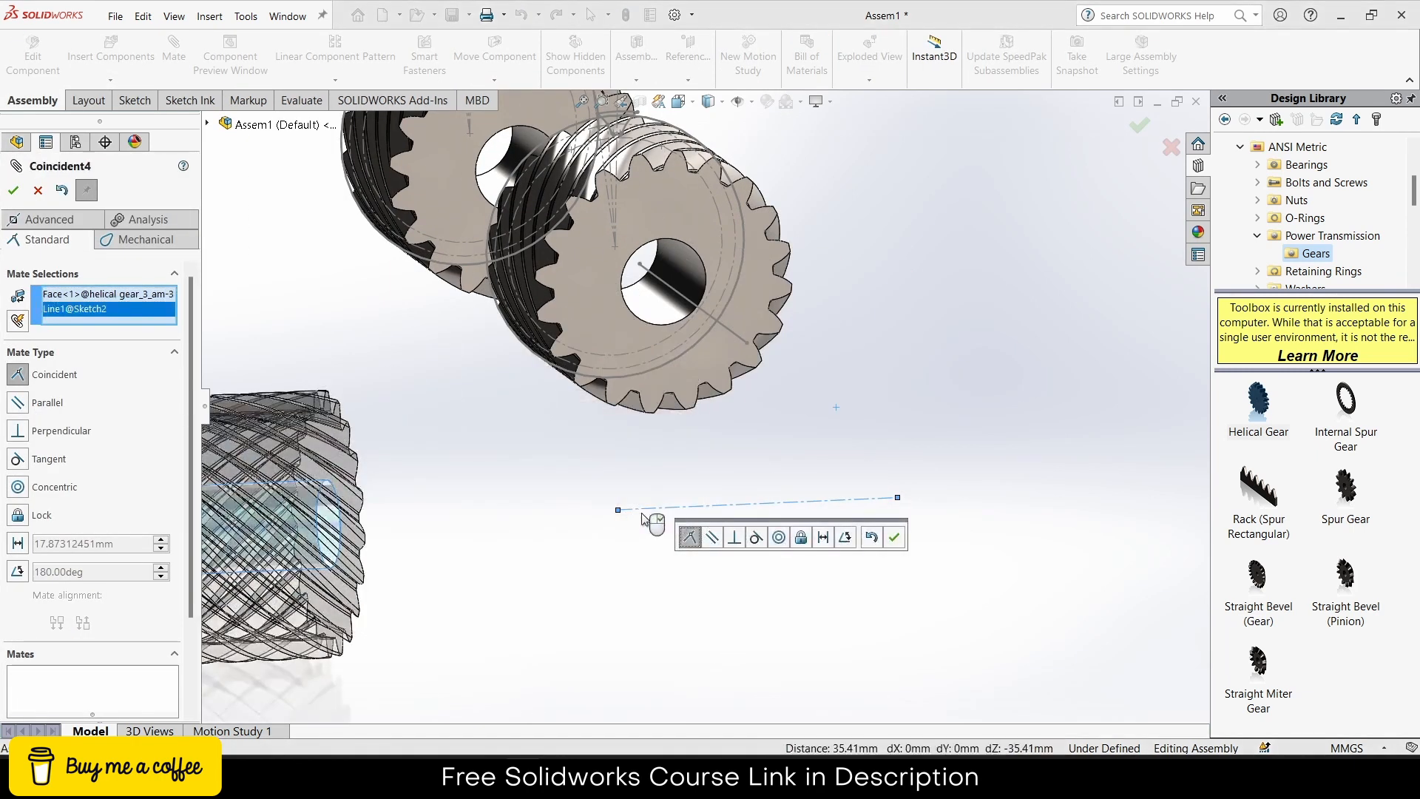
scroll(642, 517, up, 3)
click(781, 538)
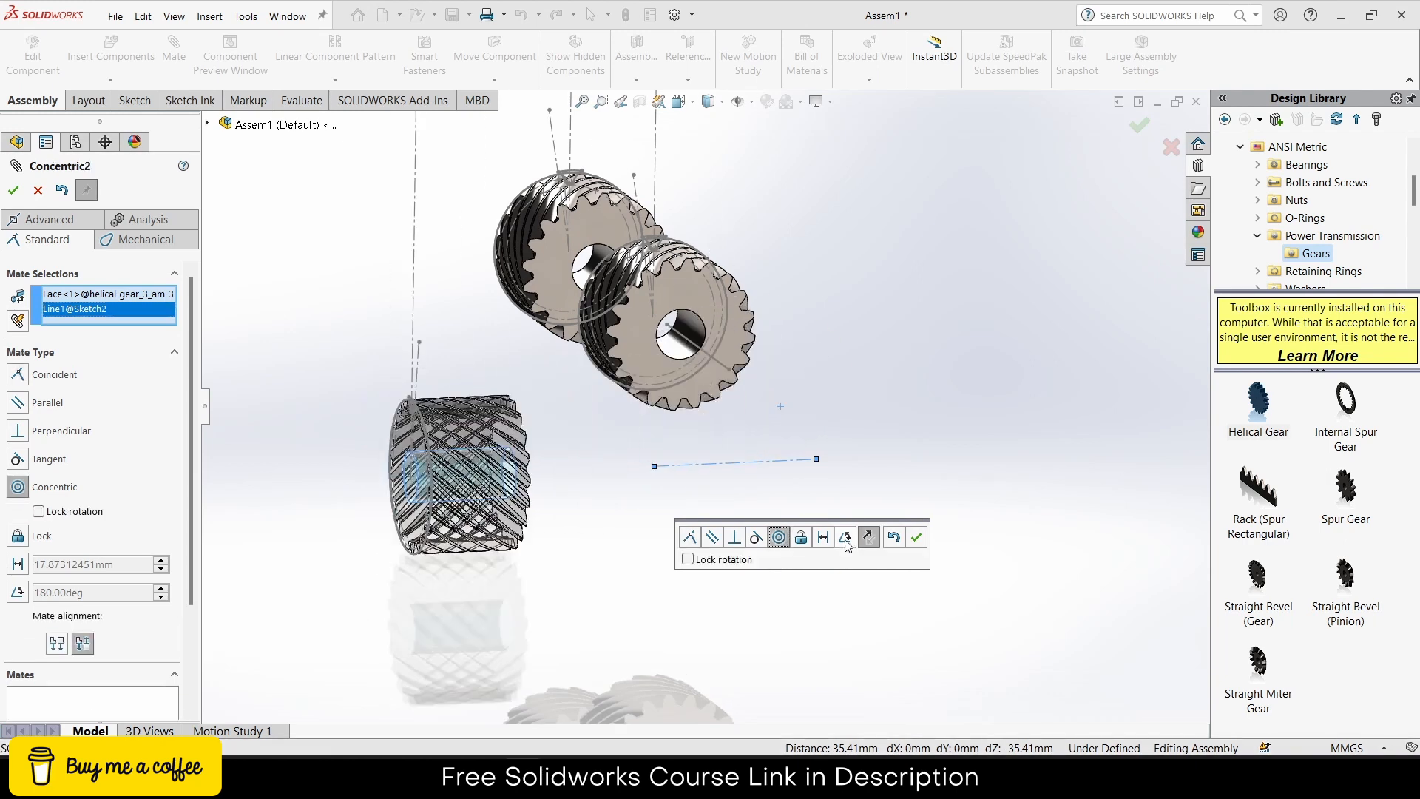
click(917, 538)
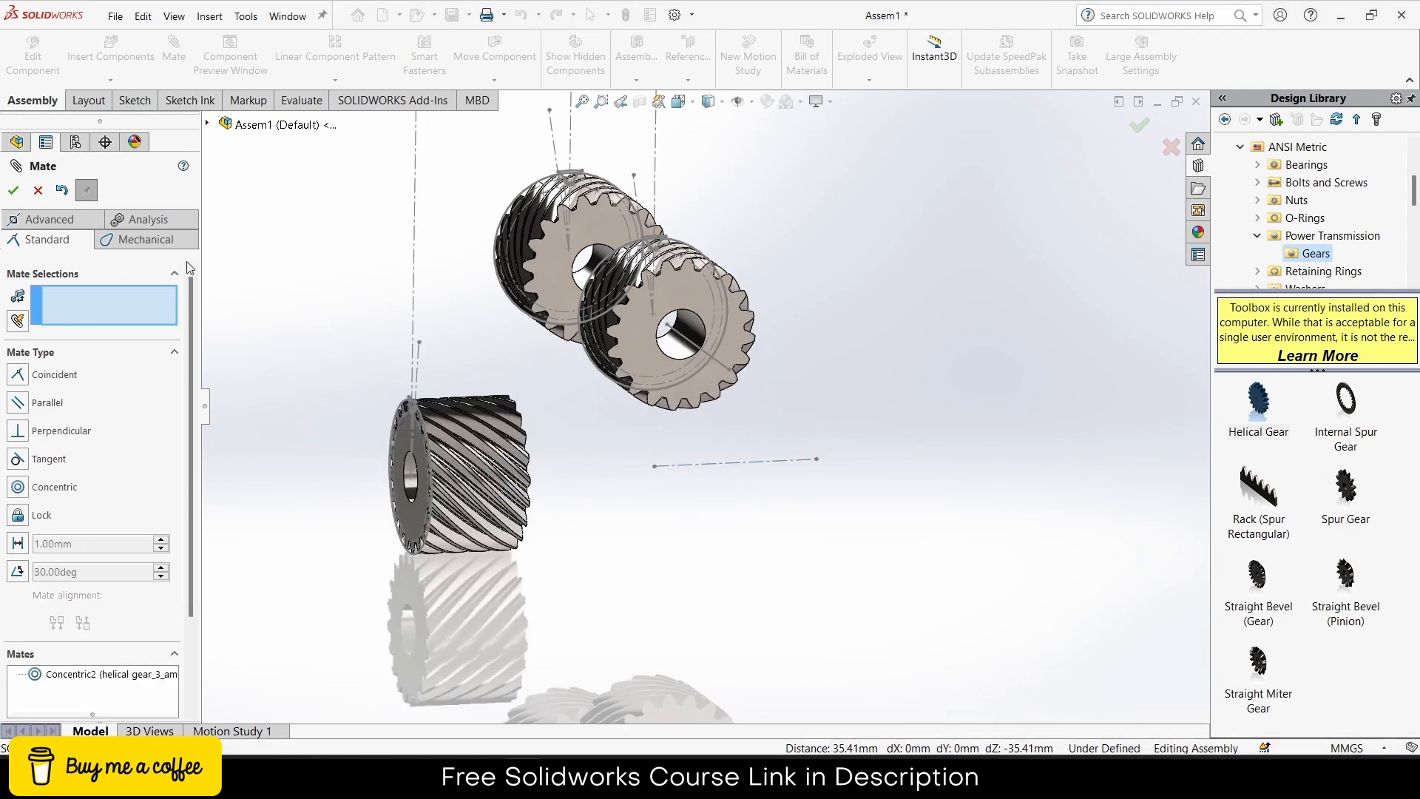
Step: Add a 10 mm distance mate between the Front Plane and the third gear's toothed end face
click(208, 125)
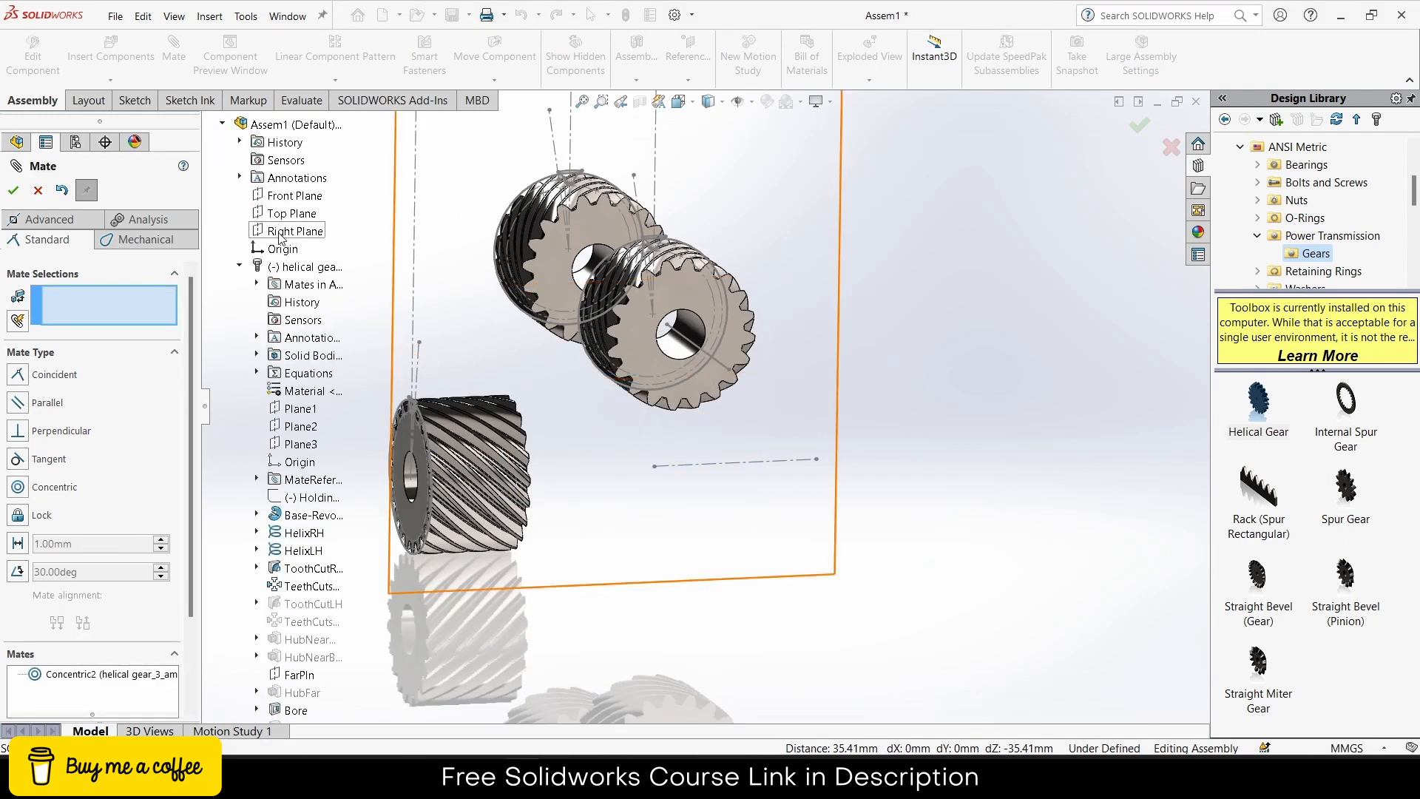
click(293, 195)
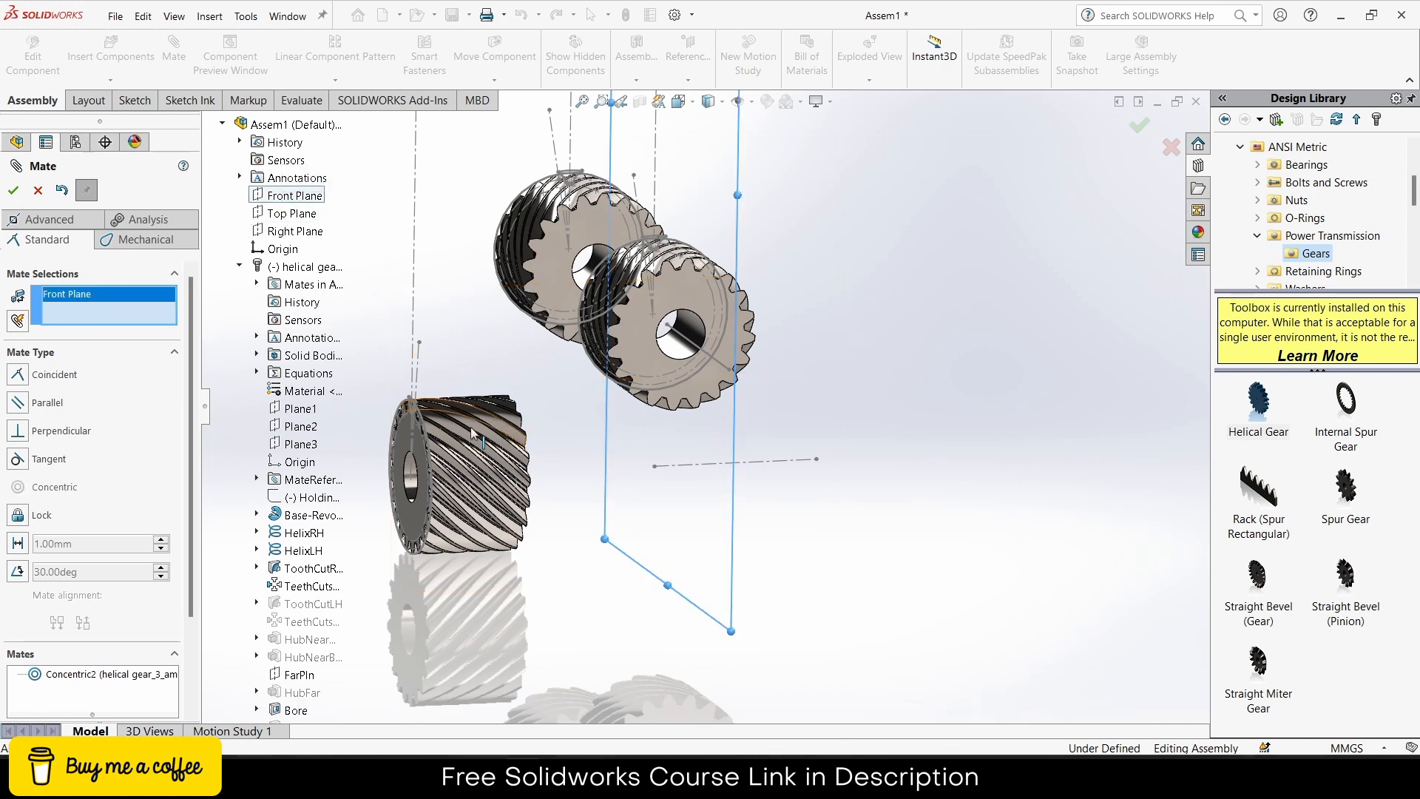
scroll(473, 433, down, 2)
click(430, 431)
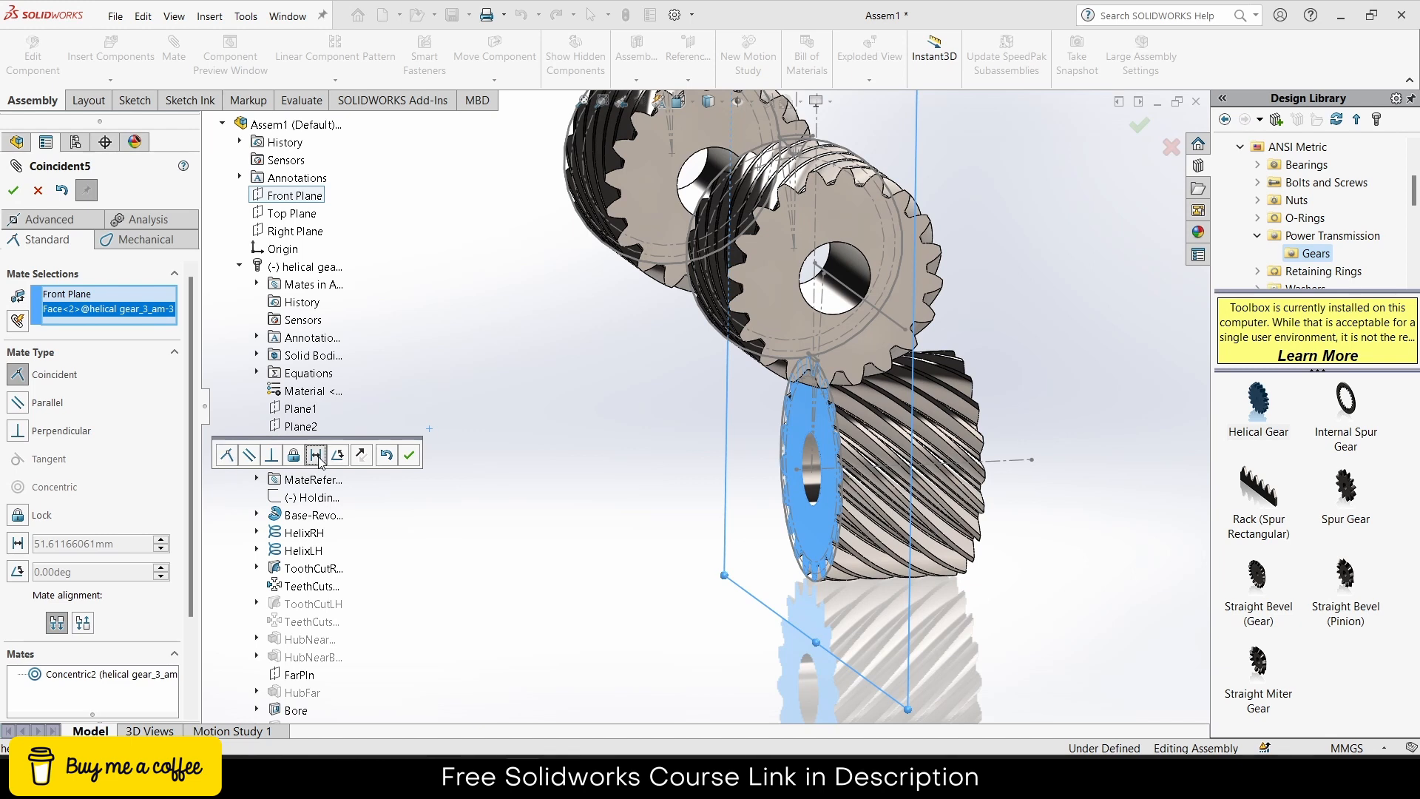
click(317, 455)
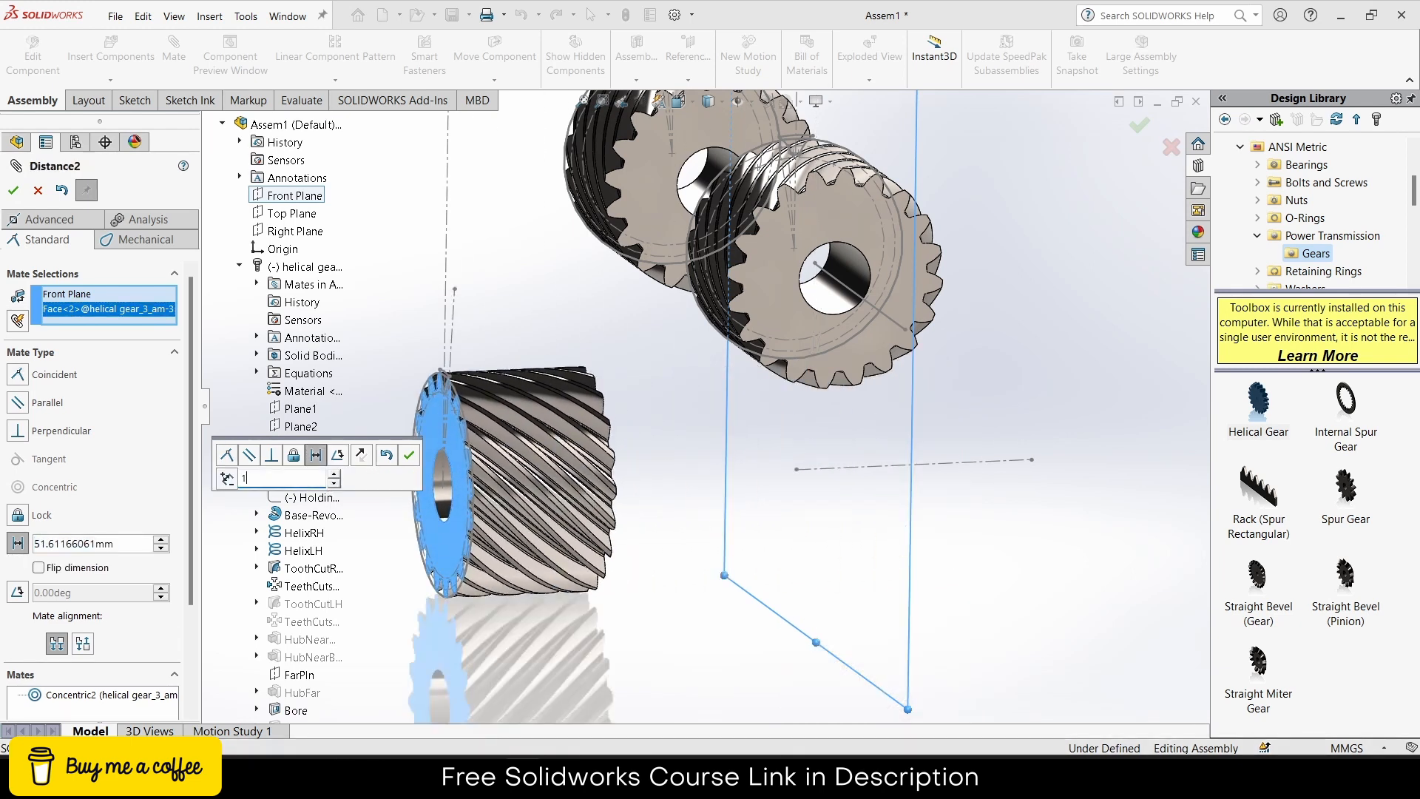
key(Return)
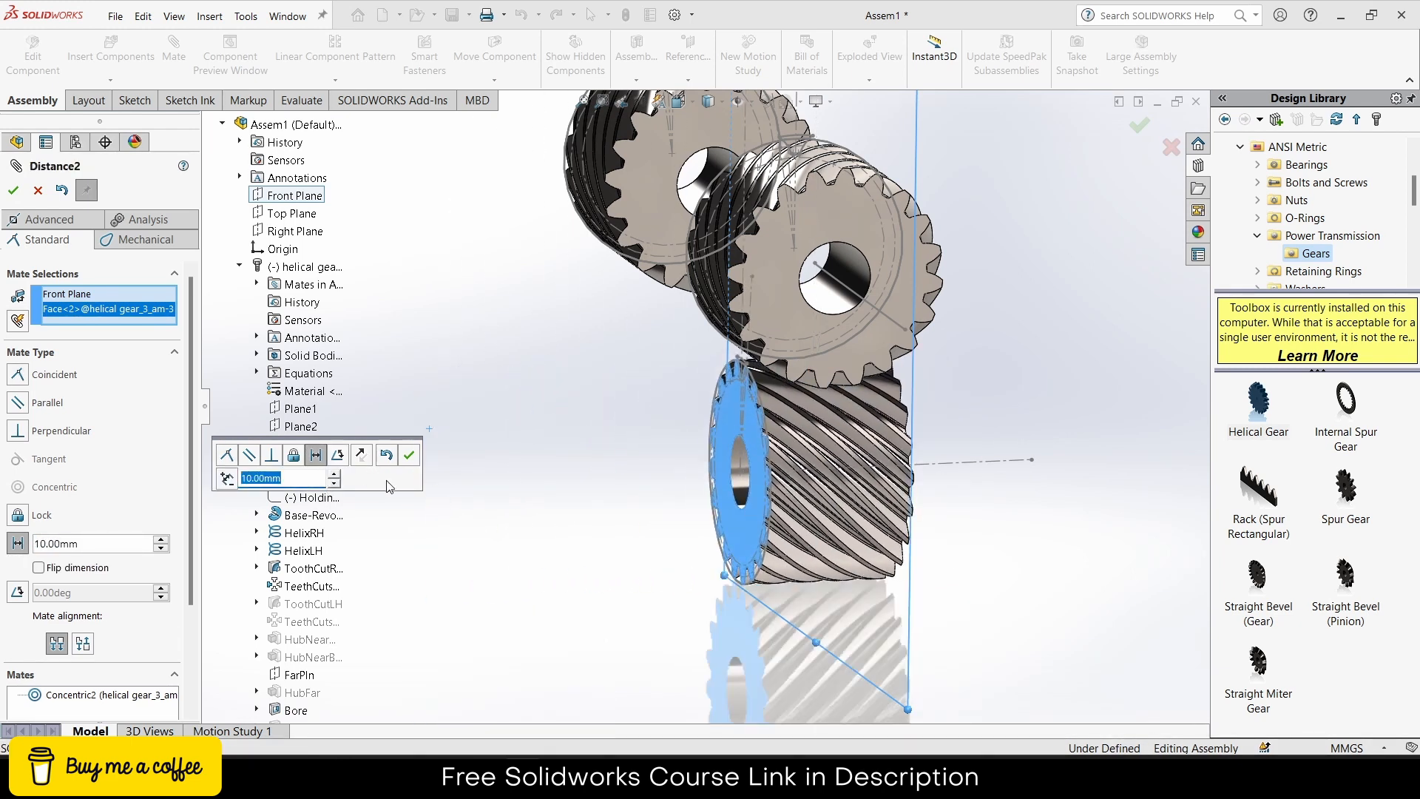
middle_drag(553, 395, 566, 233)
scroll(747, 355, down, 6)
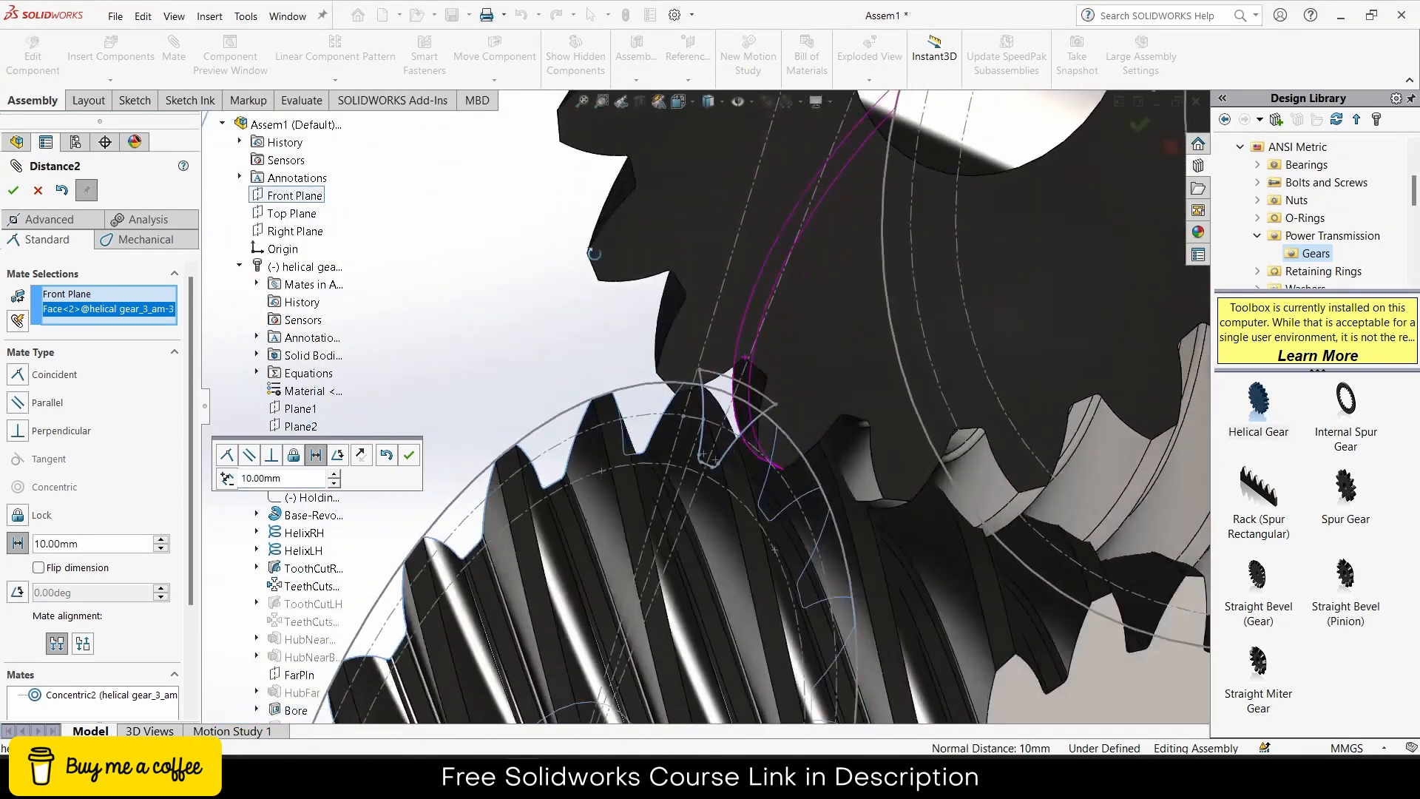
click(406, 454)
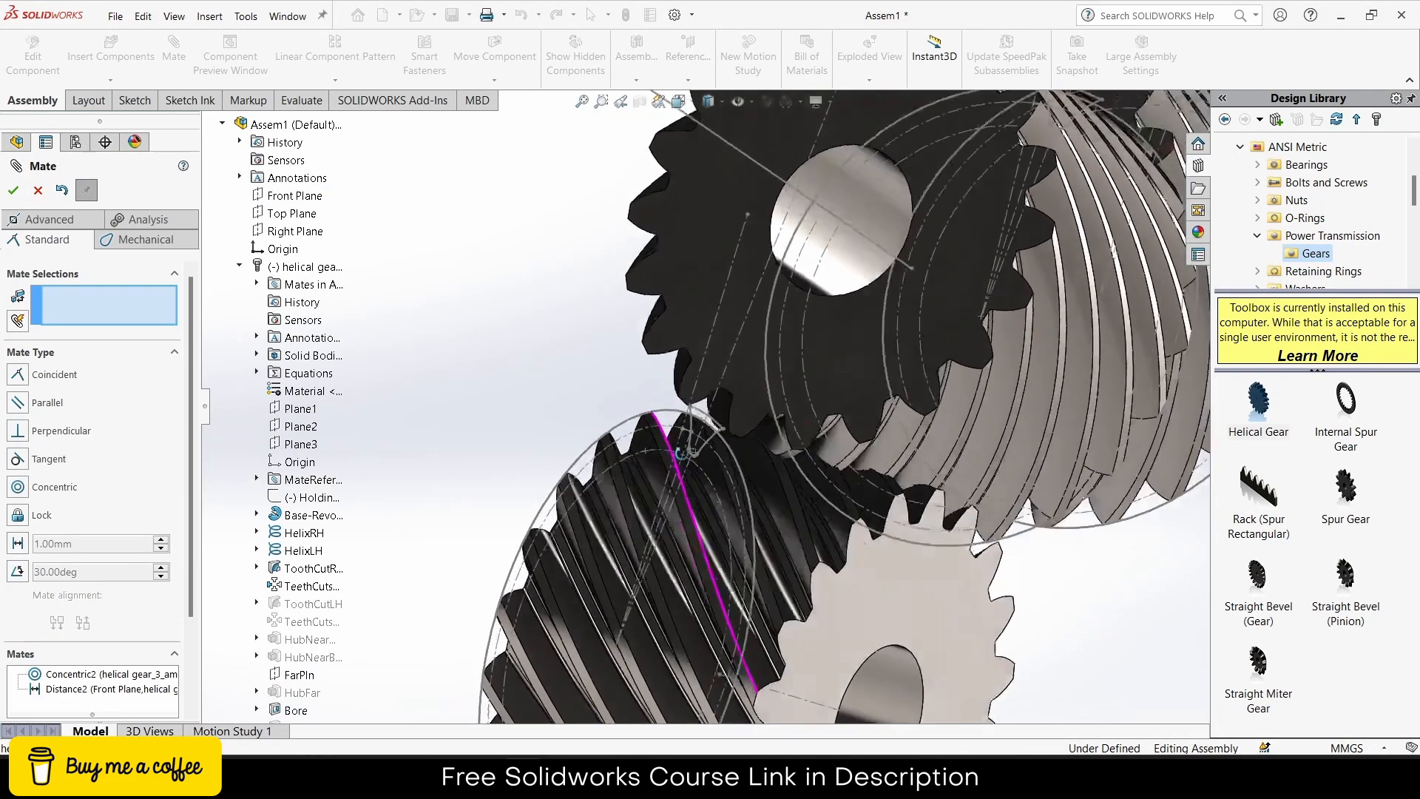
Step: Examine how the lower gear's teeth mesh with the gear above it, and close the mate command
scroll(806, 558, up, 5)
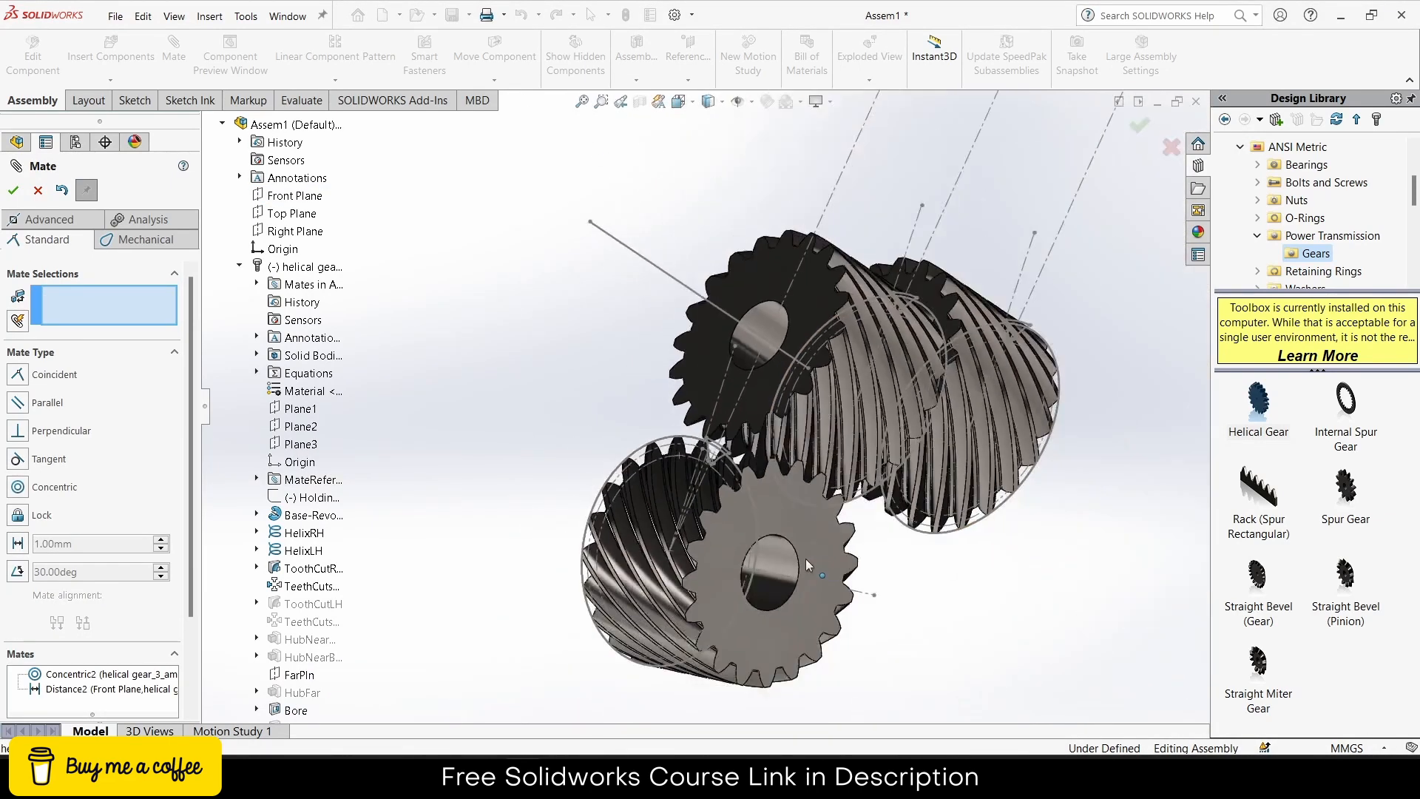
scroll(747, 499, down, 6)
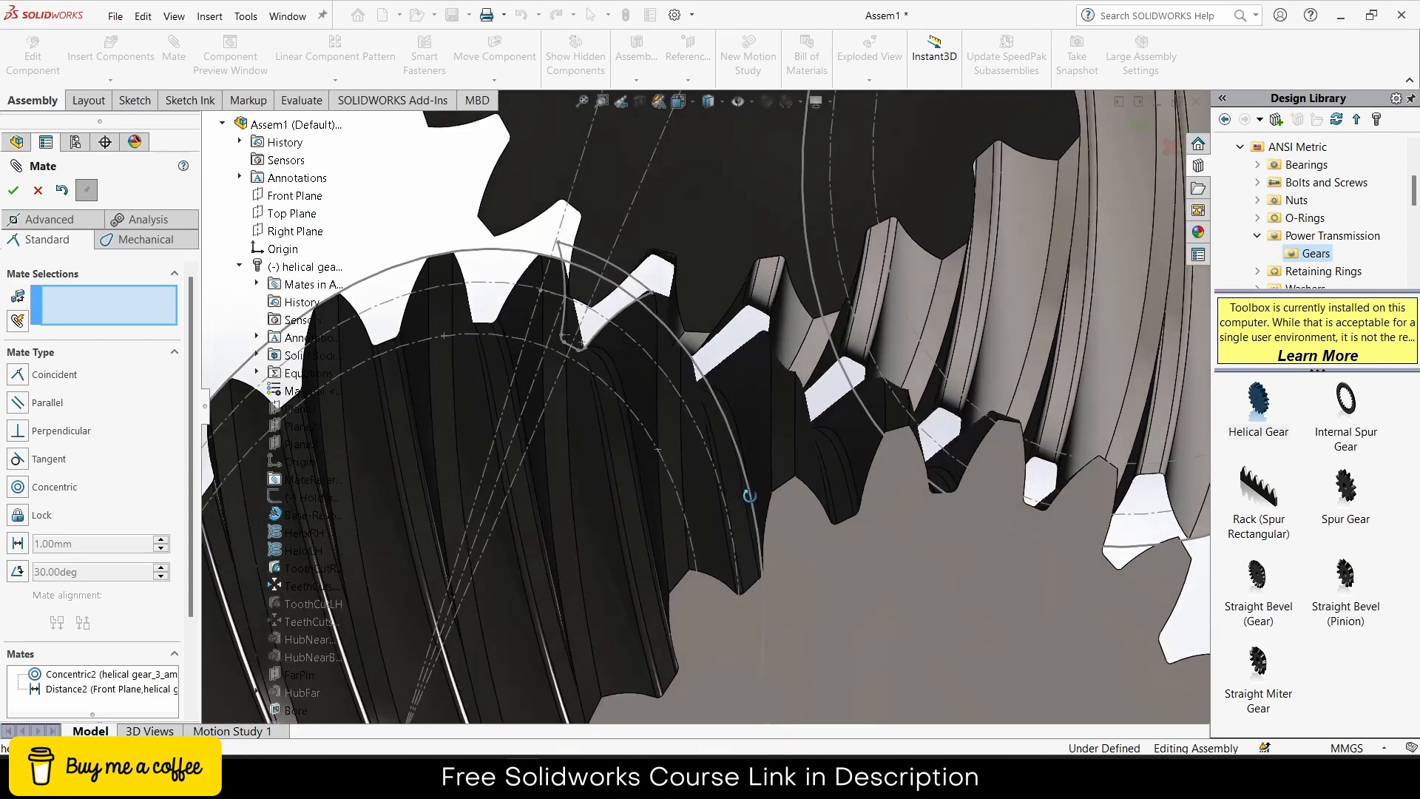
middle_drag(749, 496, 805, 546)
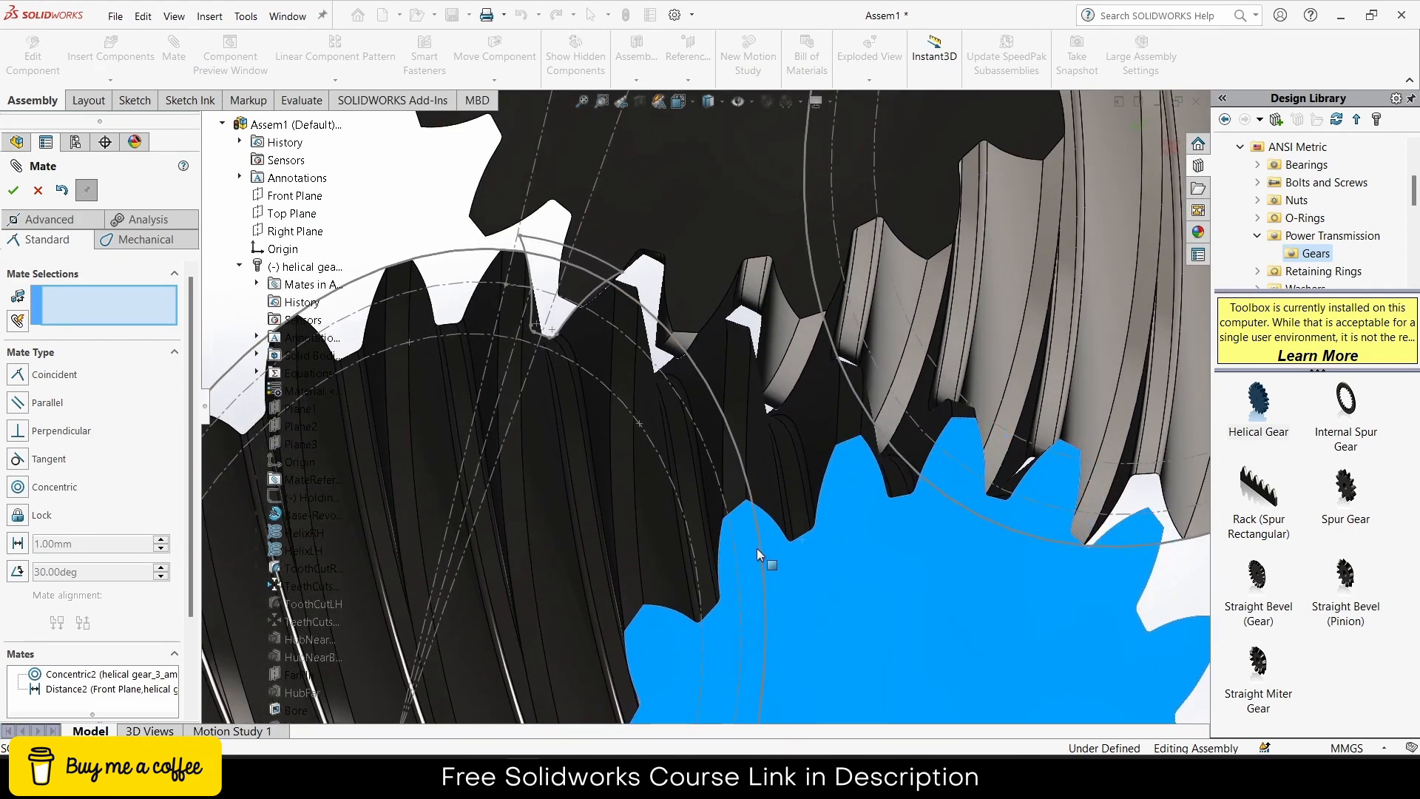
mouse_move(714, 437)
middle_down()
mouse_move(703, 435)
mouse_move(724, 422)
middle_up()
scroll(725, 422, up, 7)
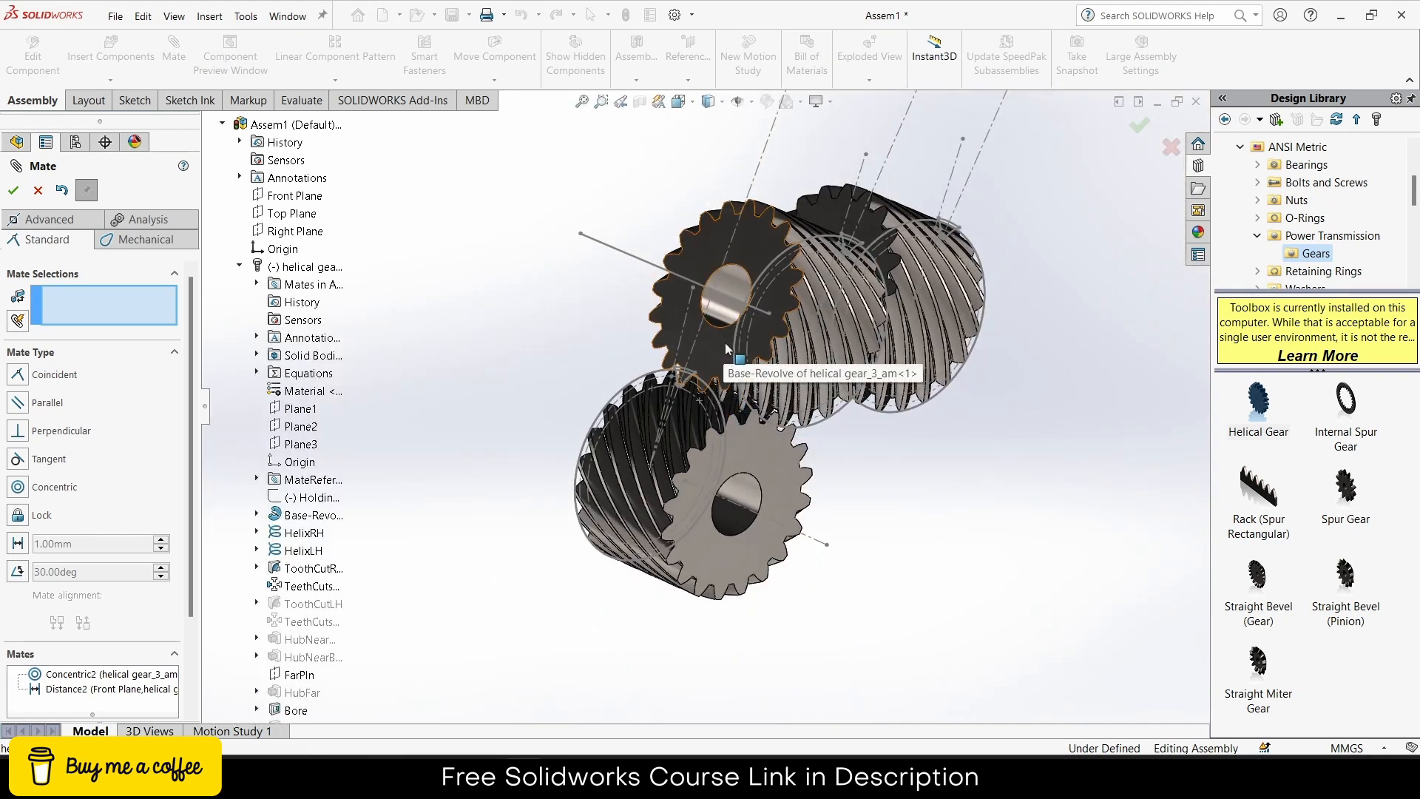
scroll(725, 343, down, 2)
scroll(766, 384, up, 2)
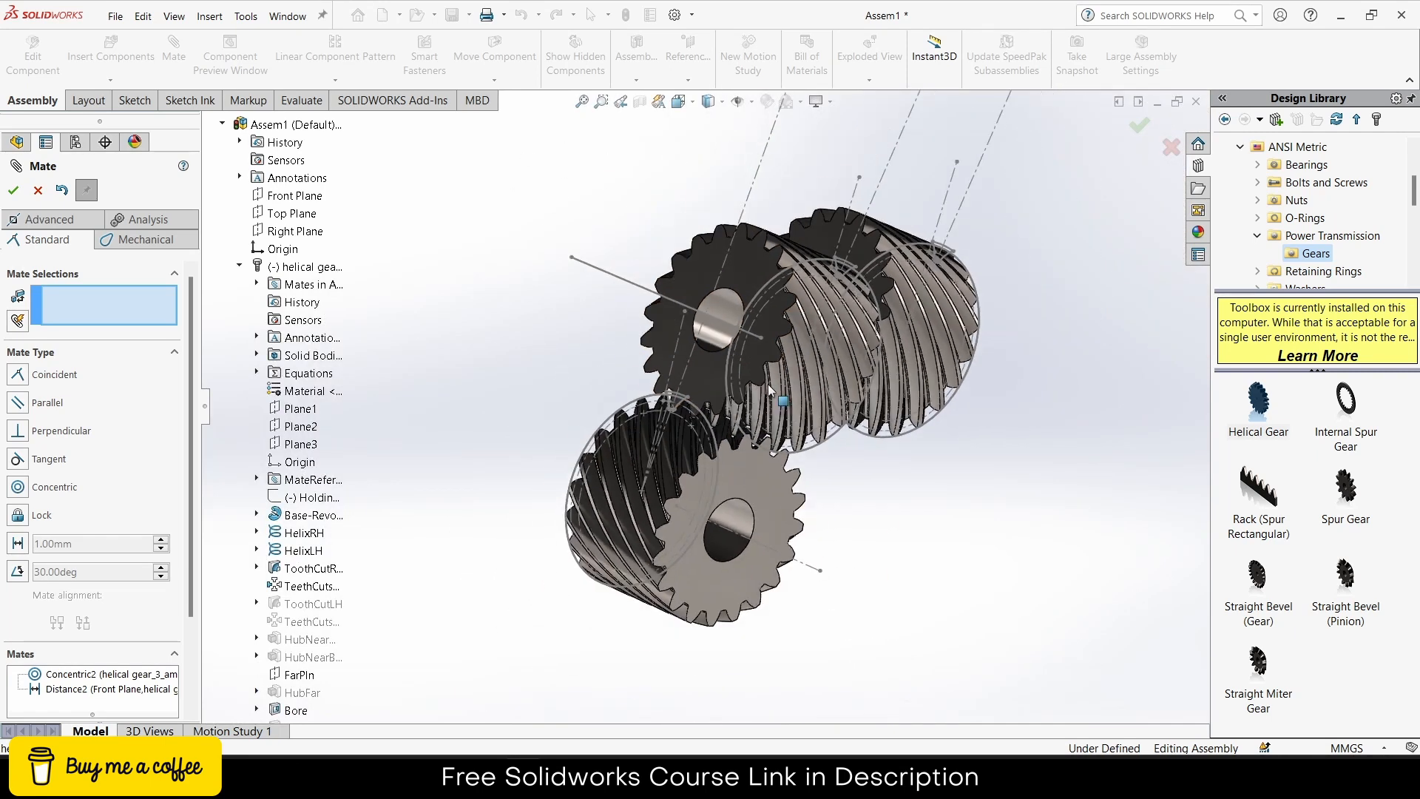
click(13, 190)
Step: Start a sketch on the Right Plane and draw a vertical centerline beside the gears, about 36 mm horizontally from the origin
scroll(87, 266, up, 5)
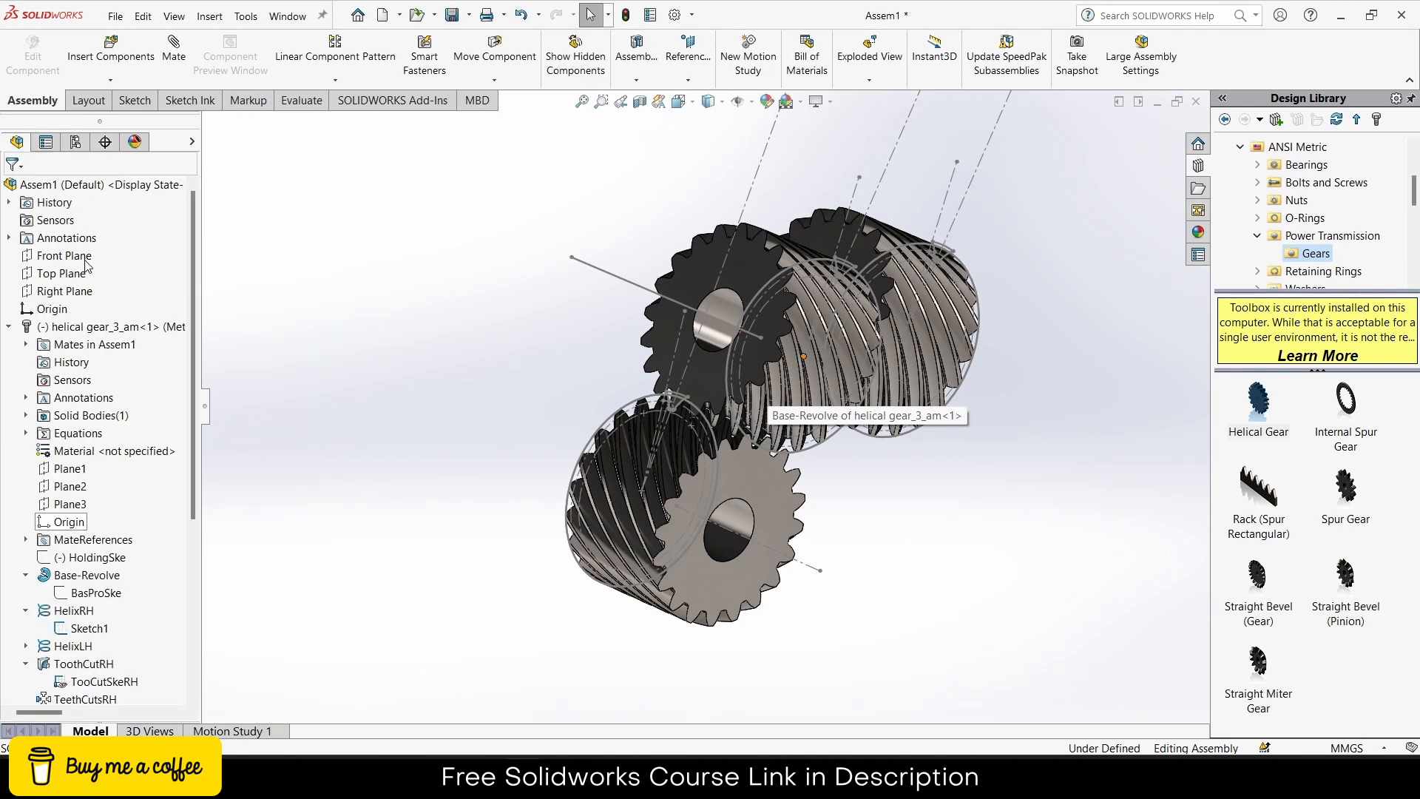
middle_drag(585, 330, 645, 419)
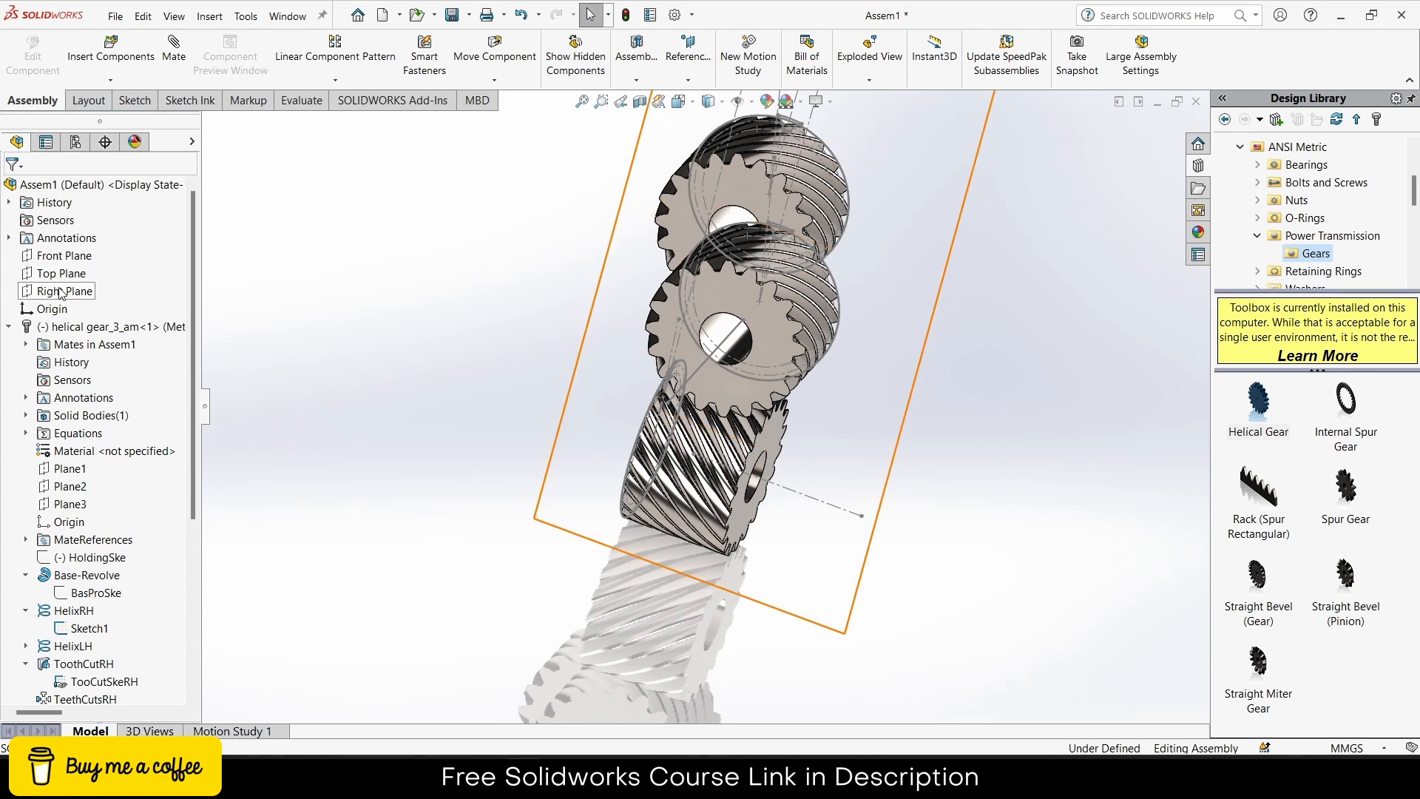
click(61, 292)
click(75, 268)
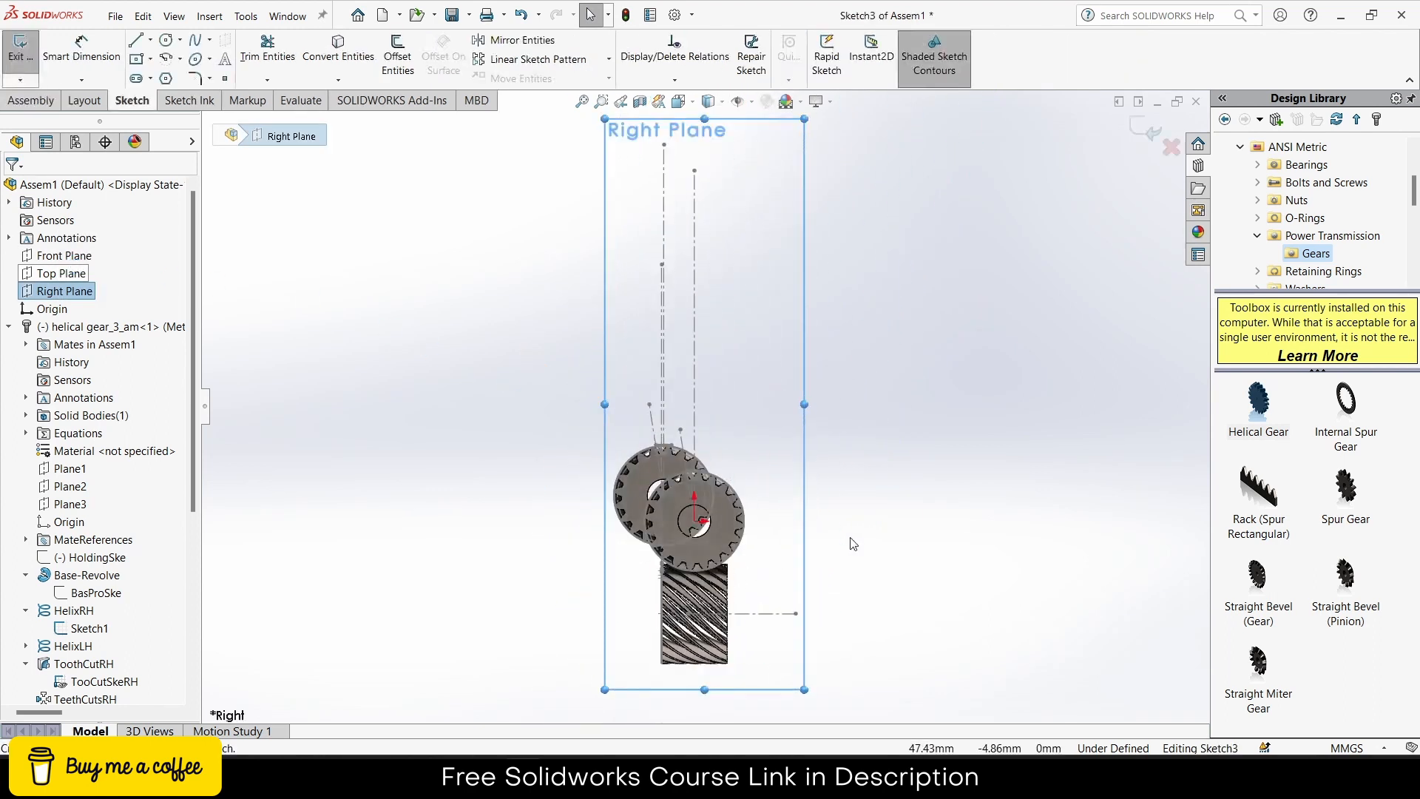
click(150, 40)
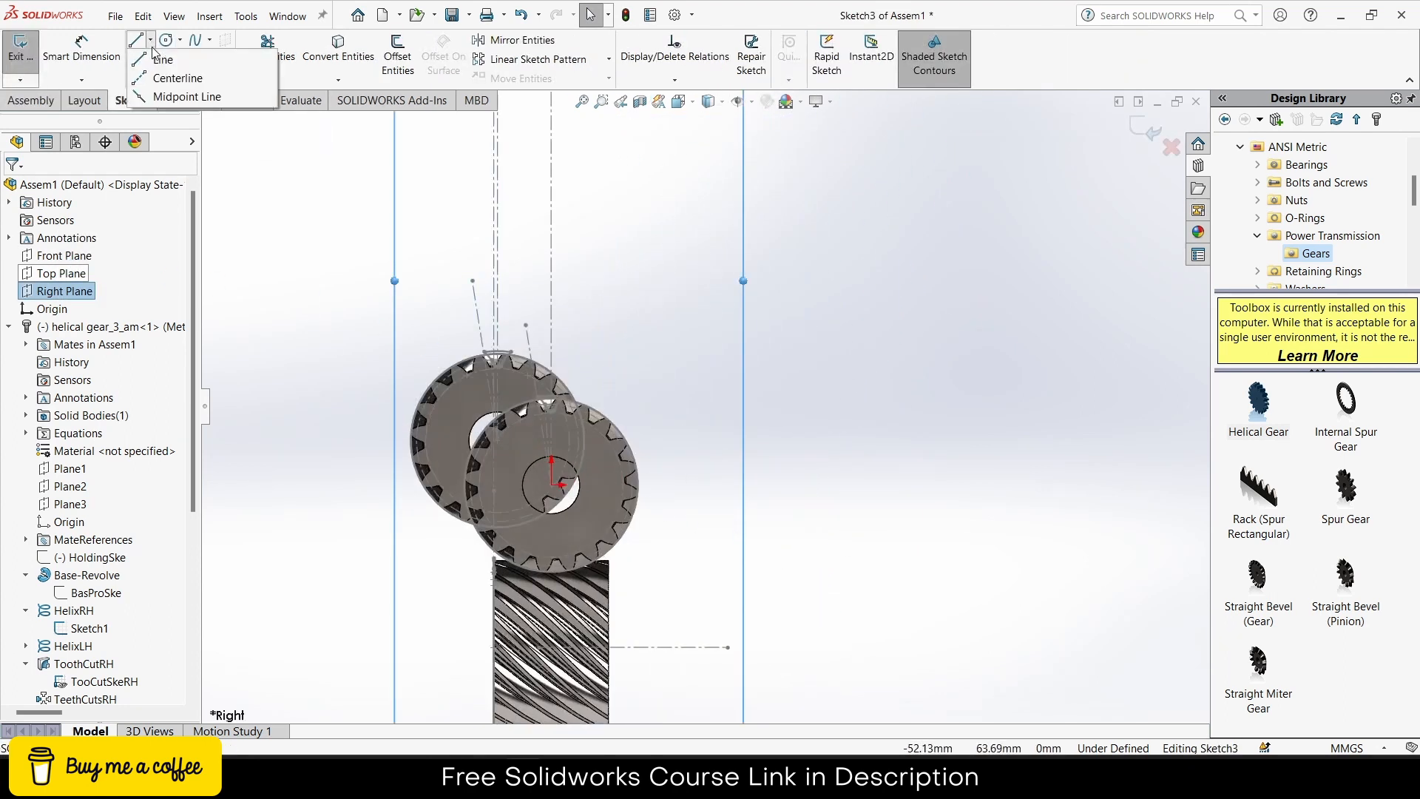
click(174, 79)
click(760, 400)
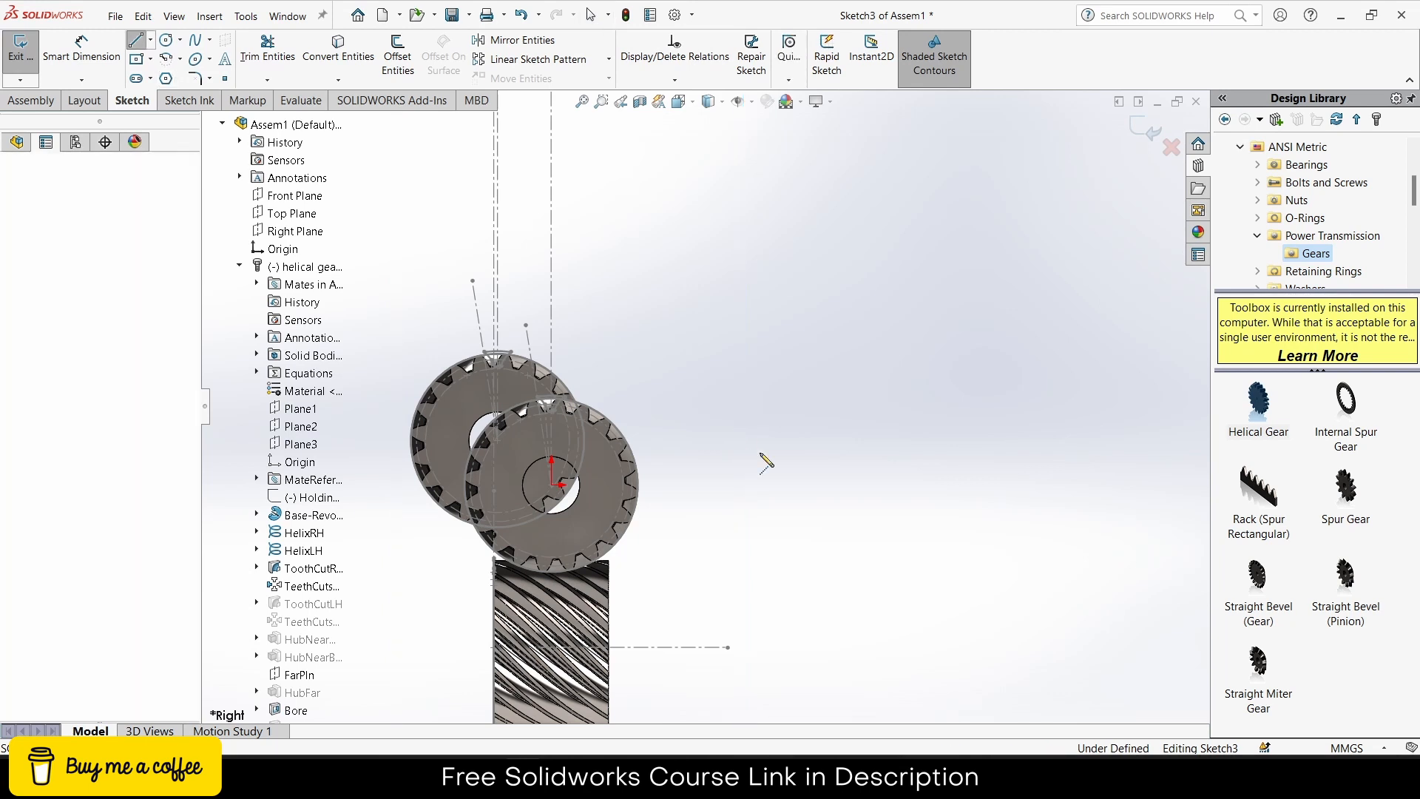
click(760, 574)
key(Escape)
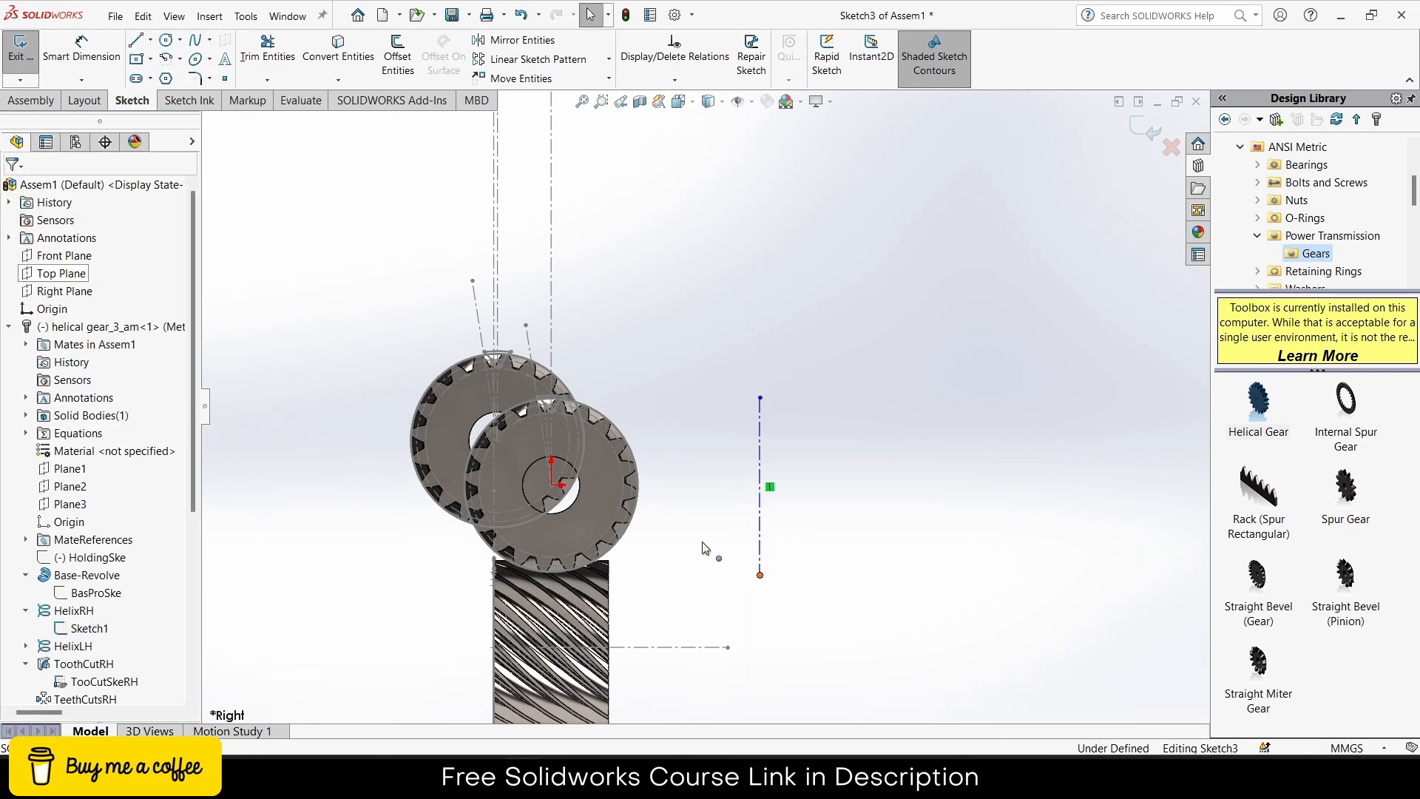
Step: Dimension the horizontal distance from the origin to the vertical centerline as 28.28*2 mm
click(110, 40)
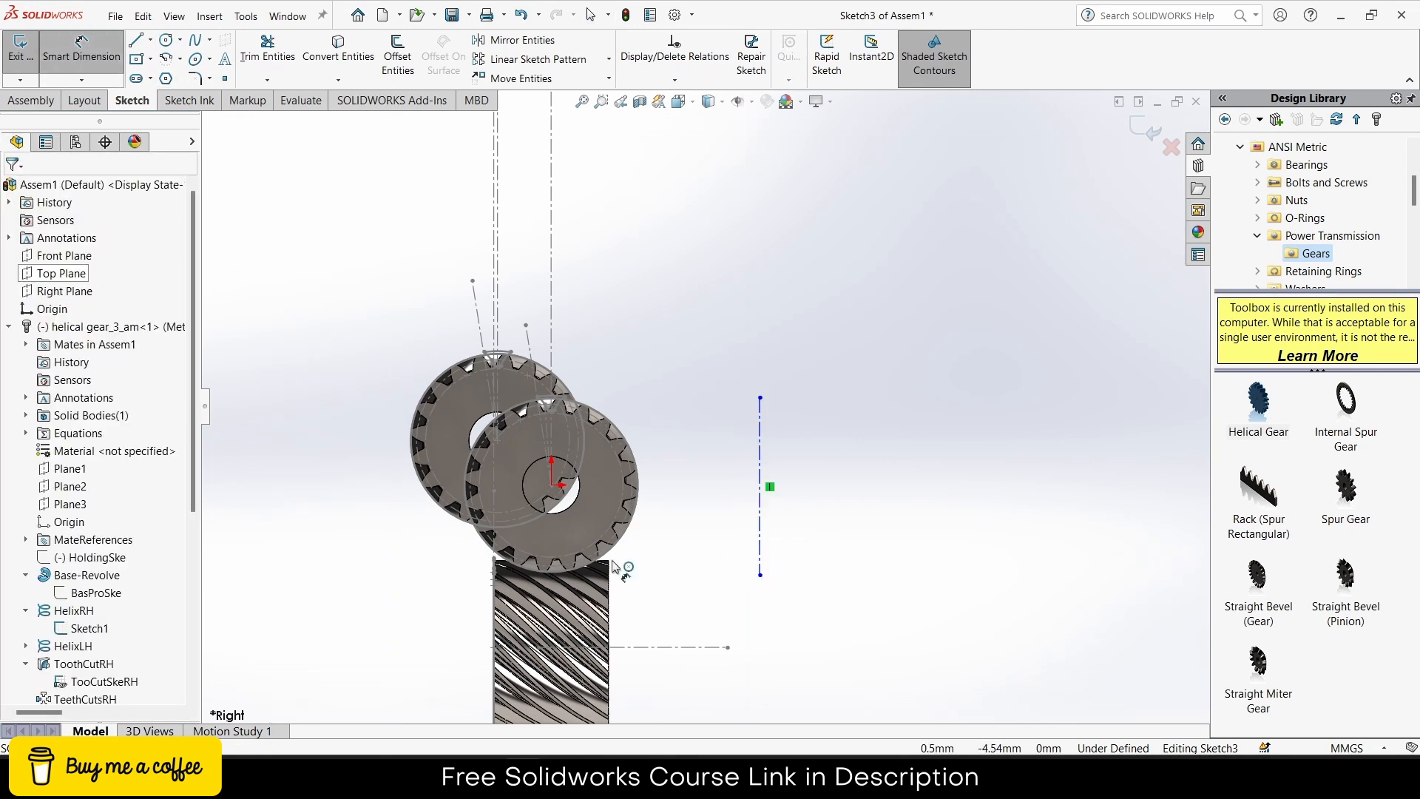
click(551, 485)
click(762, 477)
click(716, 392)
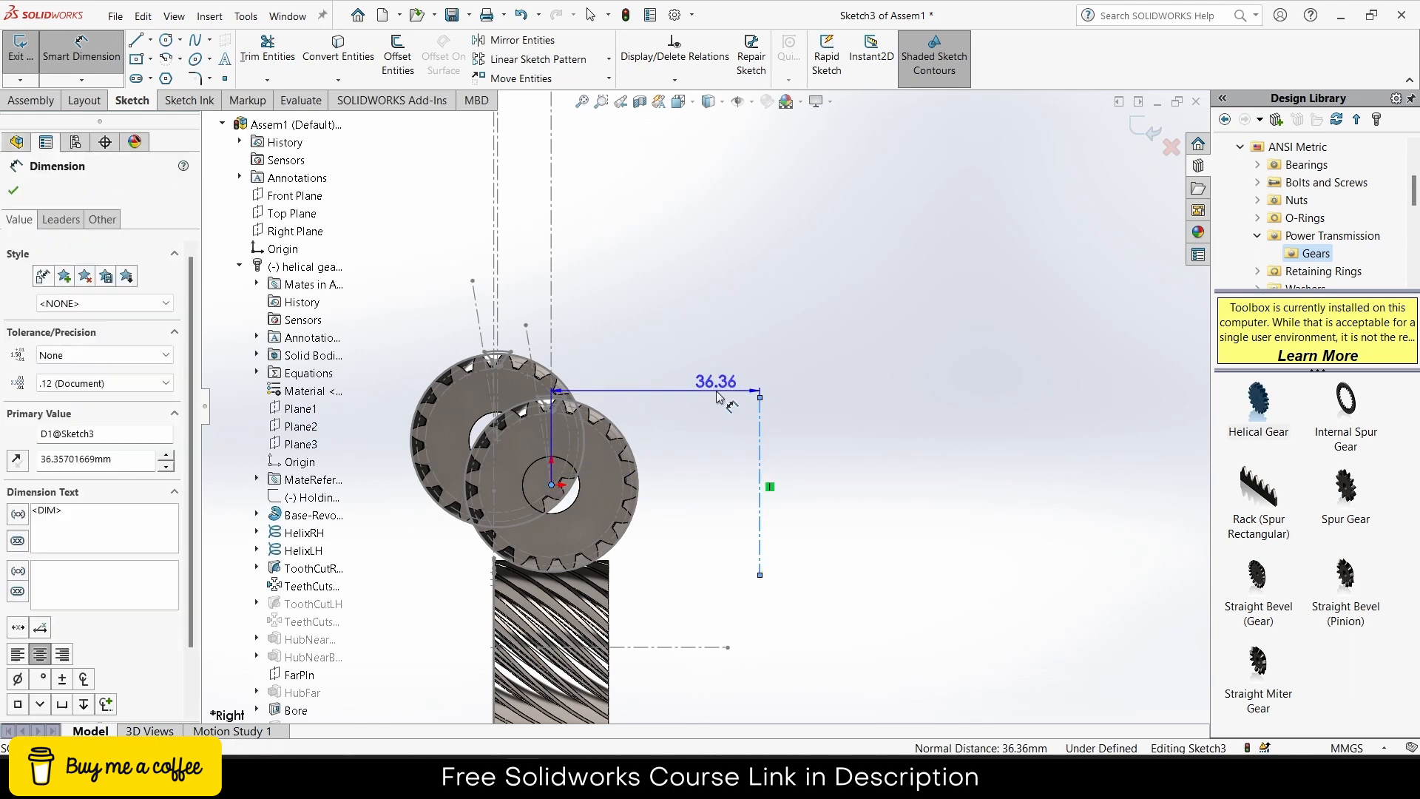
text(28.28)
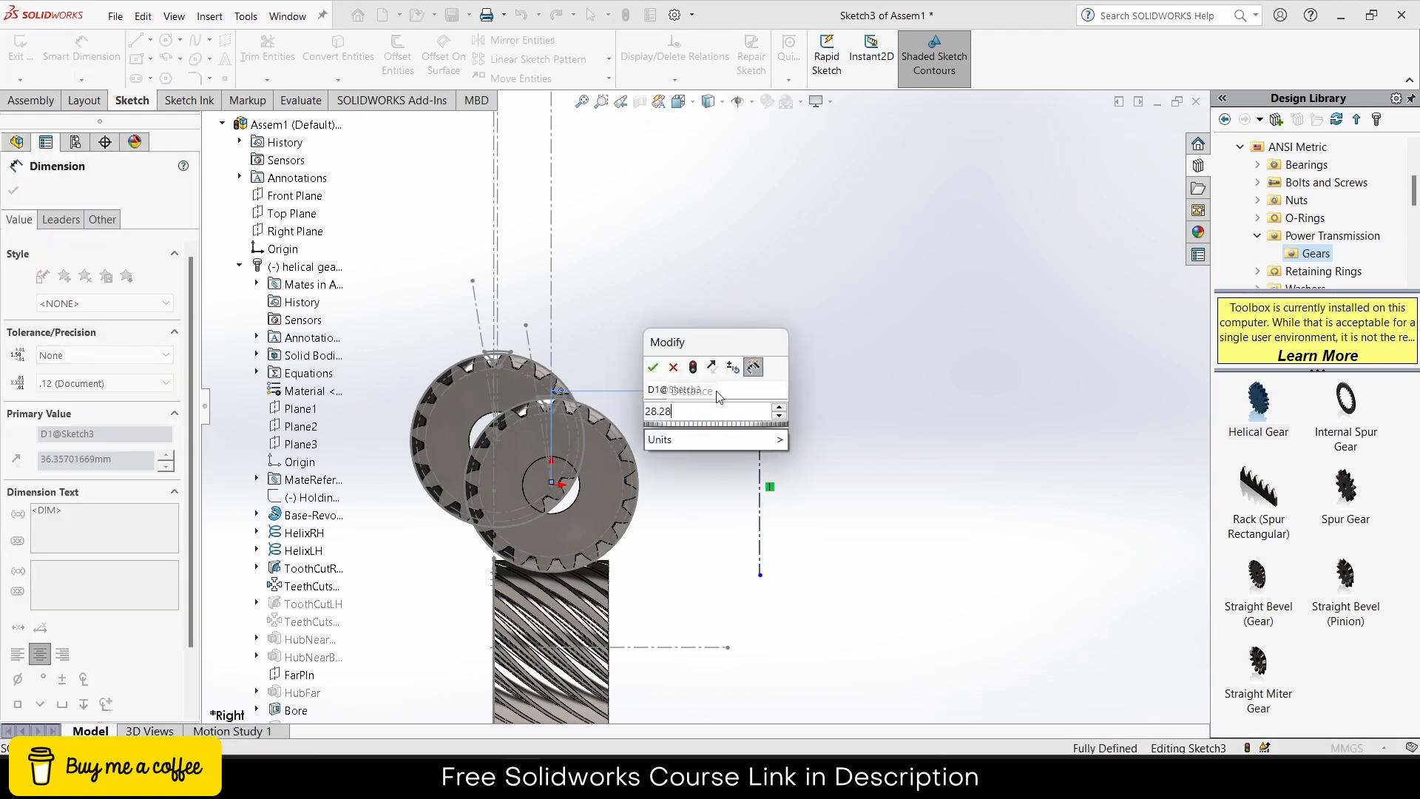
text(*2)
key(Return)
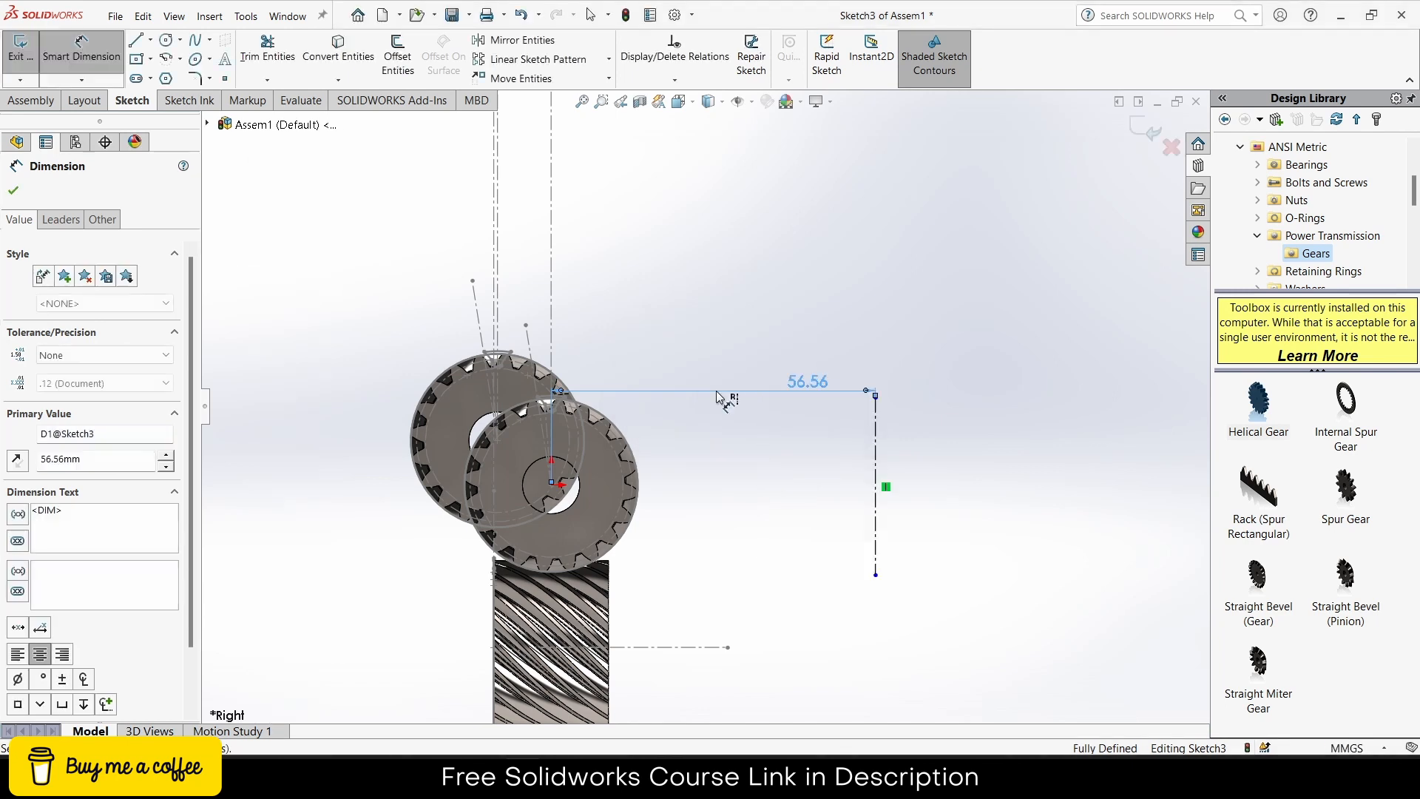
Step: Change the centerline's horizontal distance from the origin to 28.28 mm and exit the sketch
double_click(808, 384)
text(28)
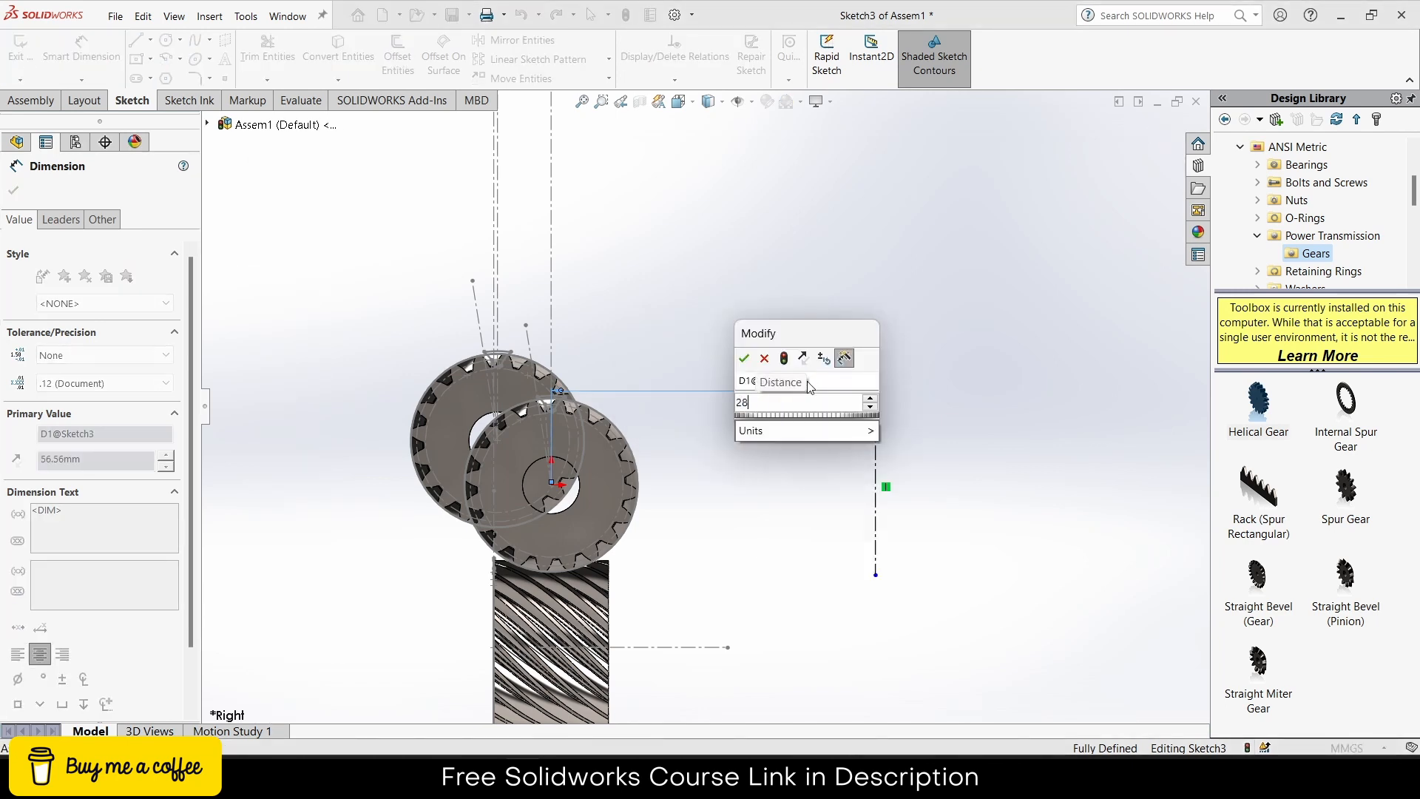
text(.28)
key(Return)
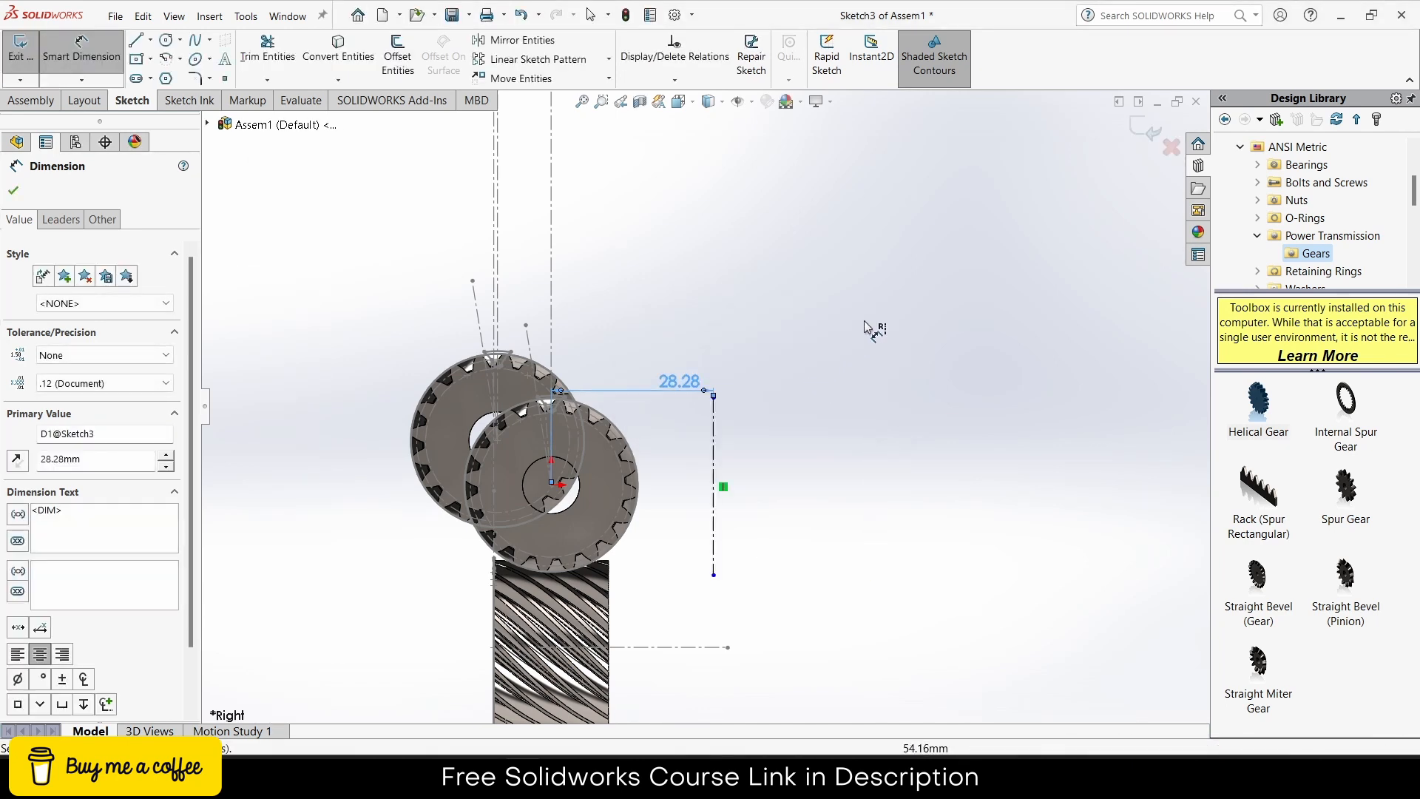
click(1148, 137)
Step: Add a coincident mate between the second helical gear's bore and the new vertical centerline
middle_drag(933, 256, 876, 331)
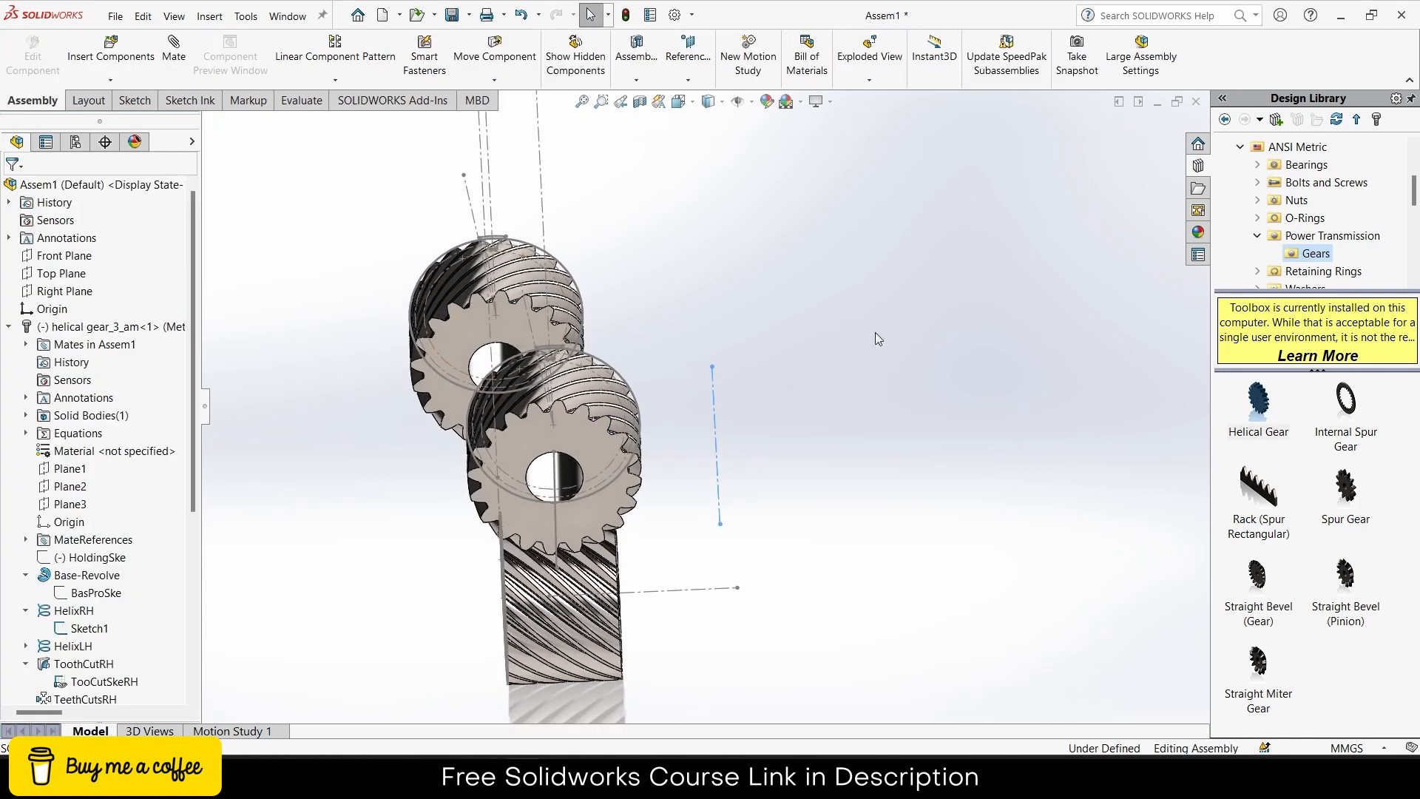
scroll(519, 394, down, 5)
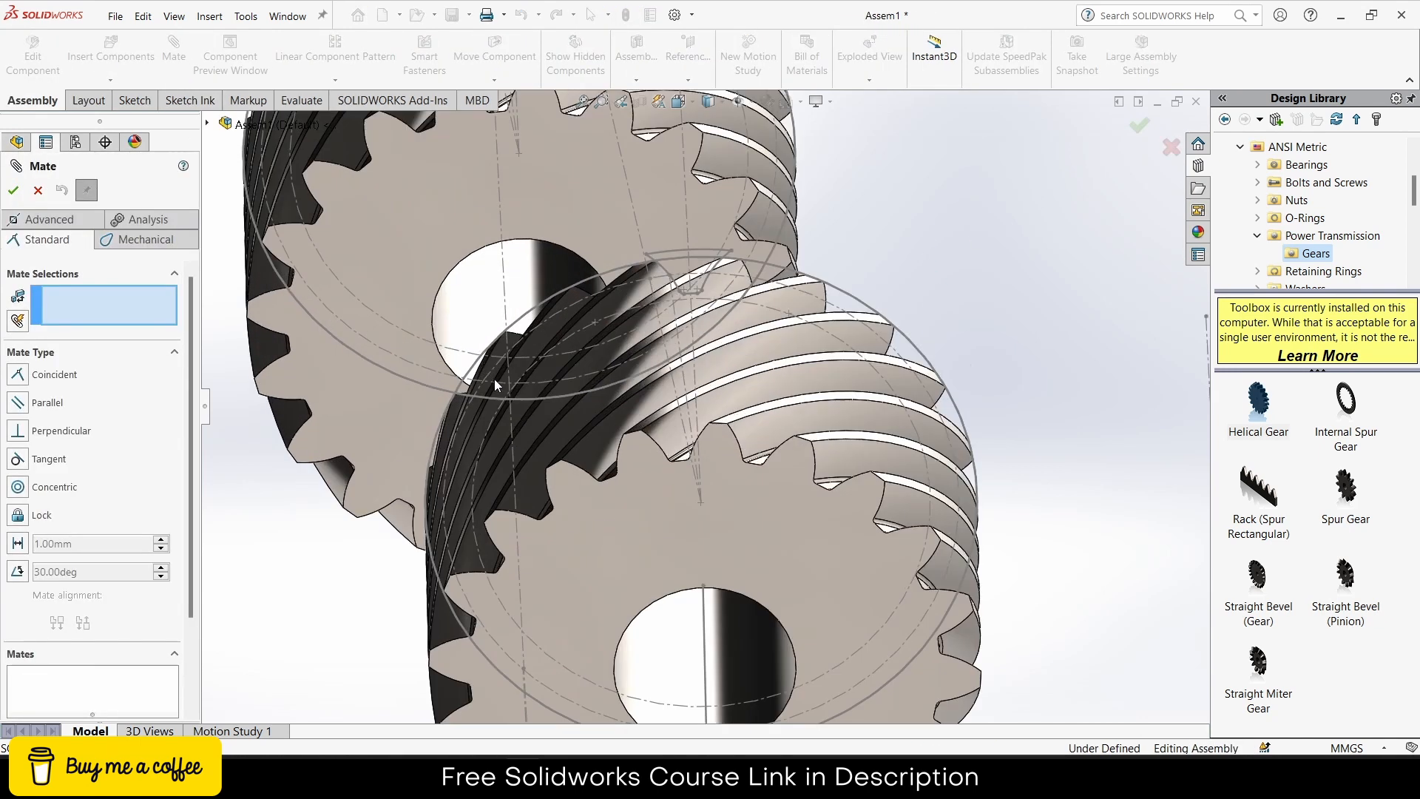
click(455, 316)
scroll(778, 435, up, 5)
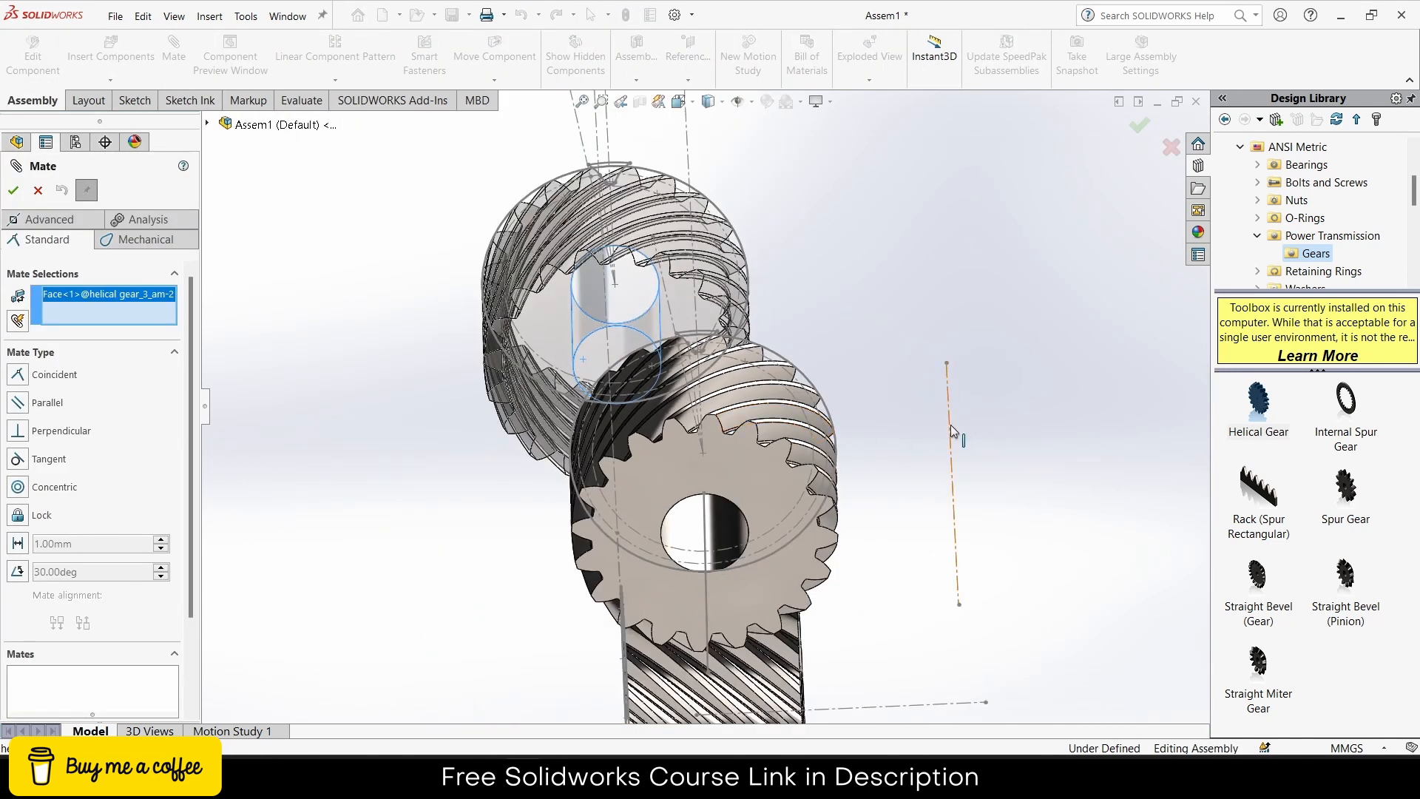
click(950, 425)
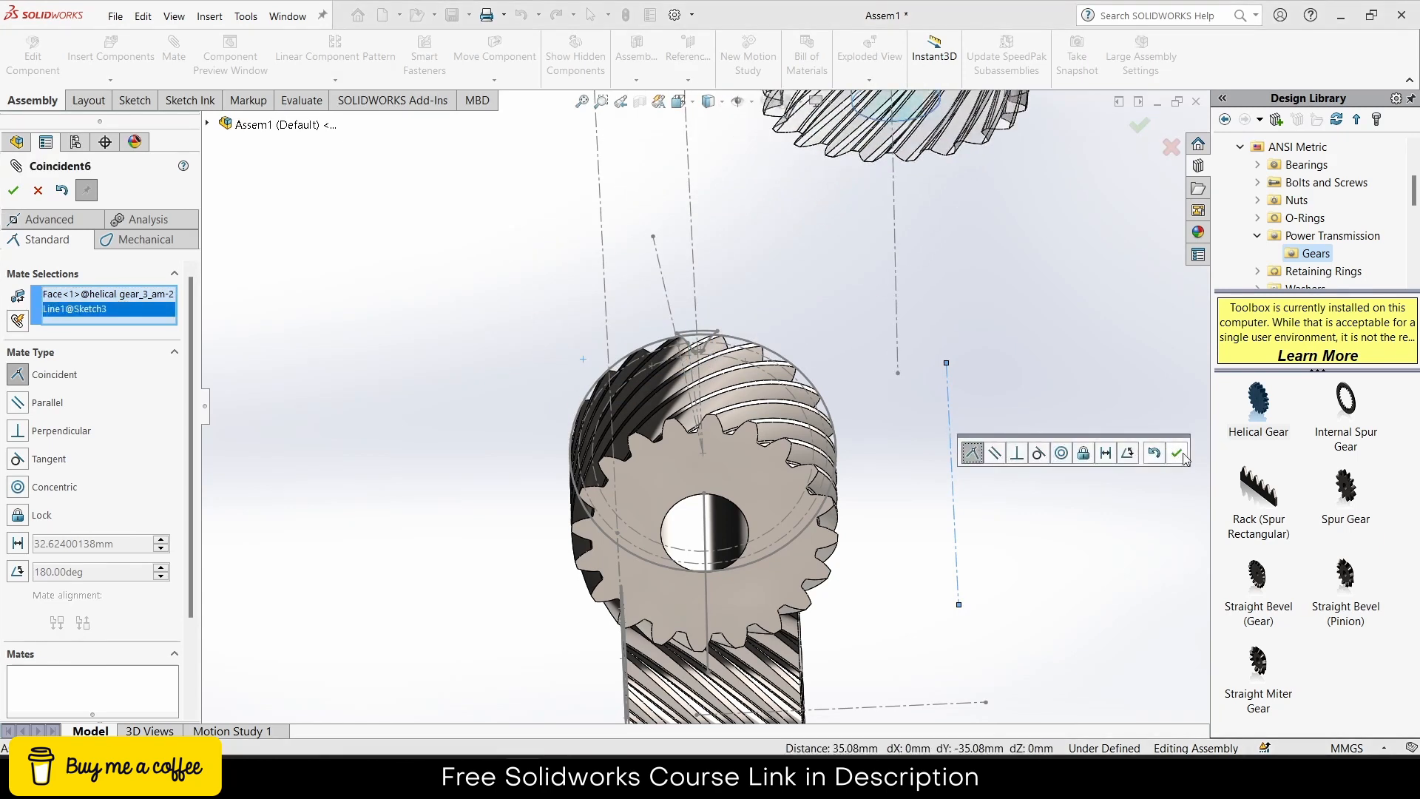
click(1177, 454)
Step: Add a 10 mm distance mate between the second gear's toothed end face and the Top Plane
scroll(705, 409, up, 3)
click(843, 146)
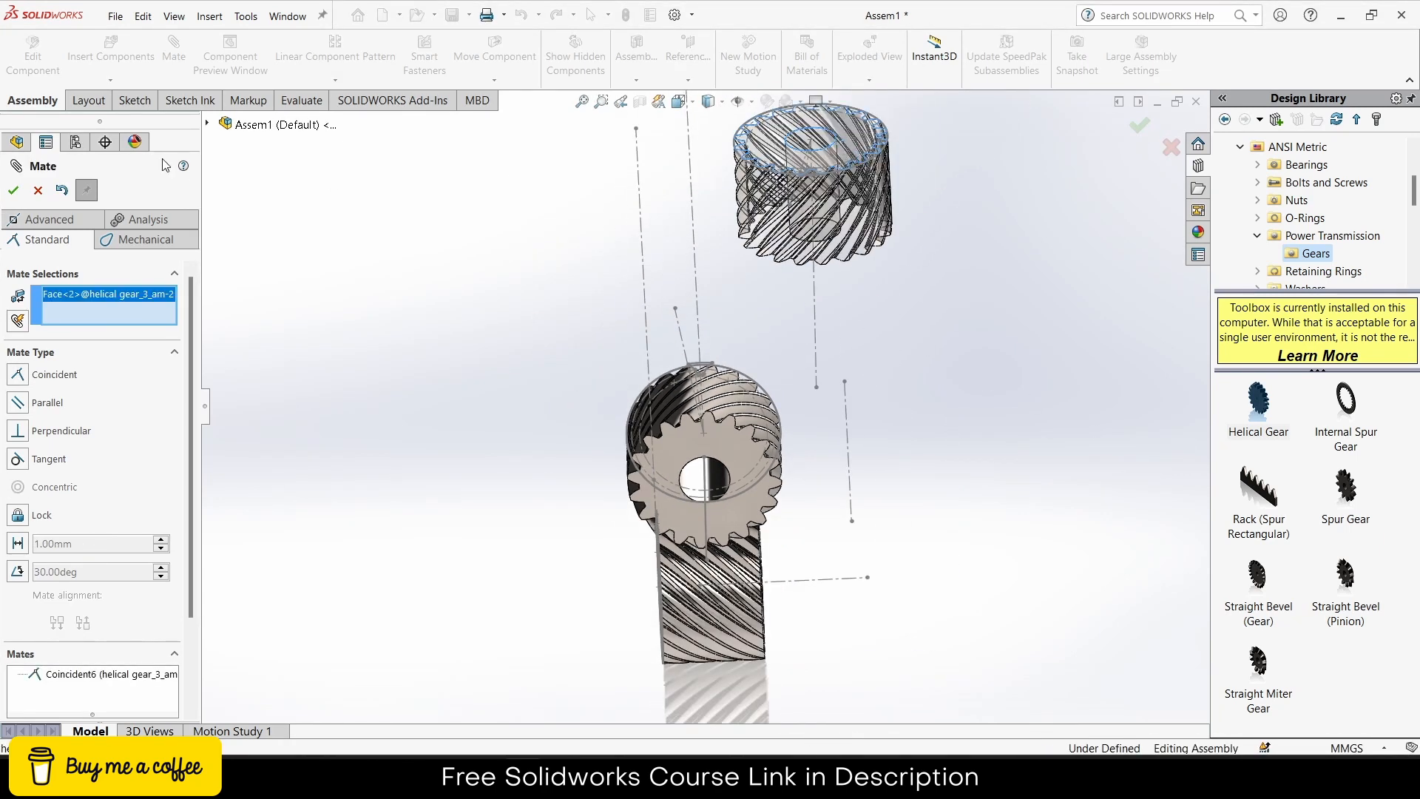
click(208, 125)
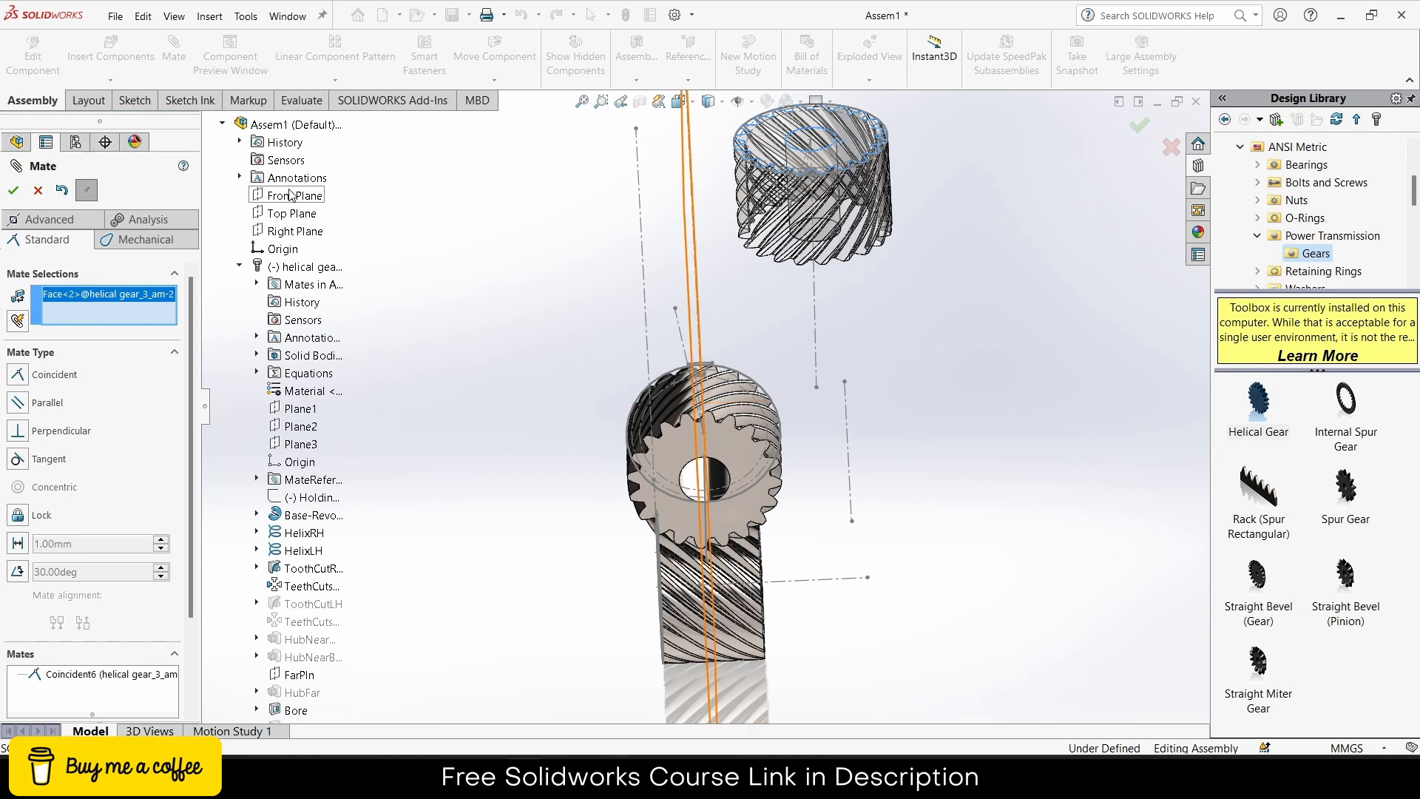
click(293, 233)
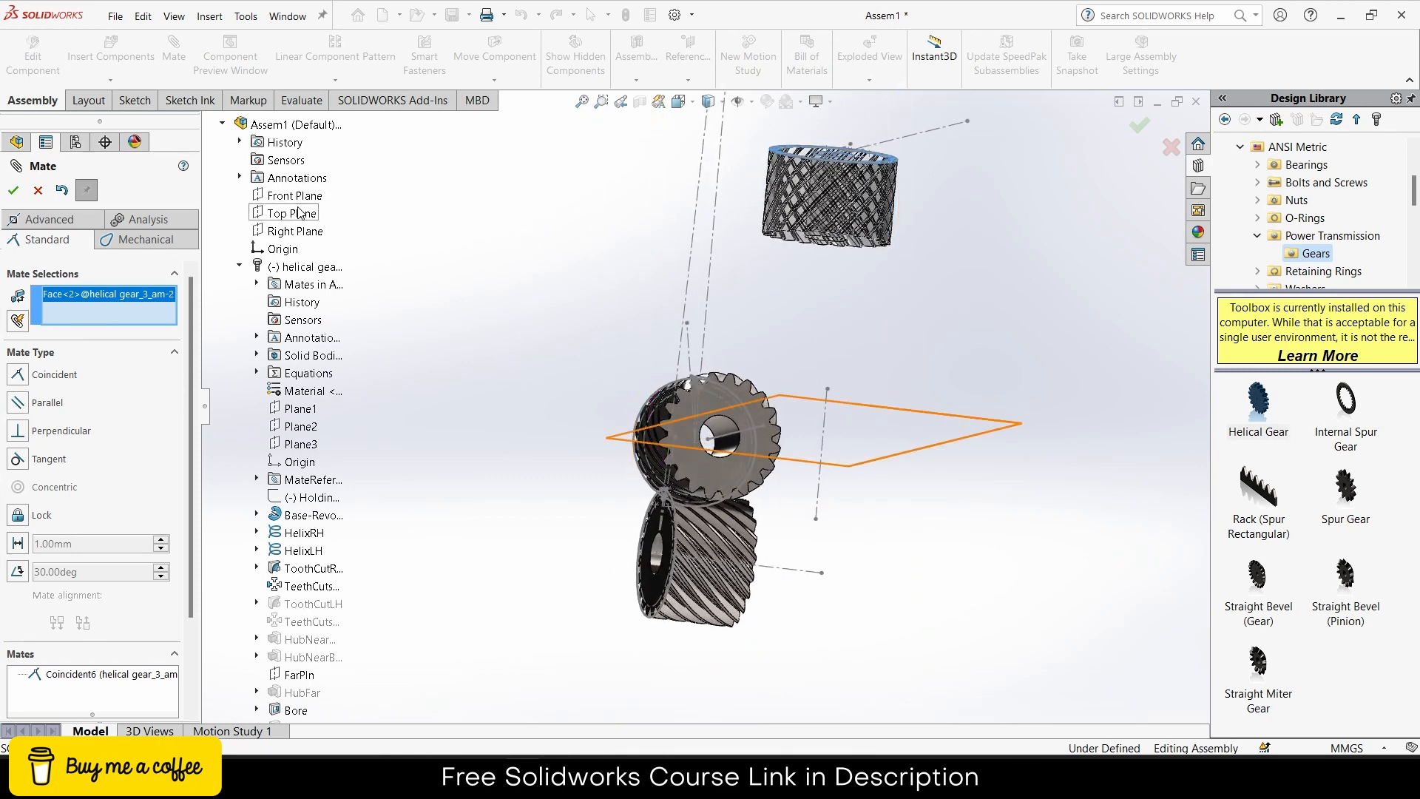
click(292, 213)
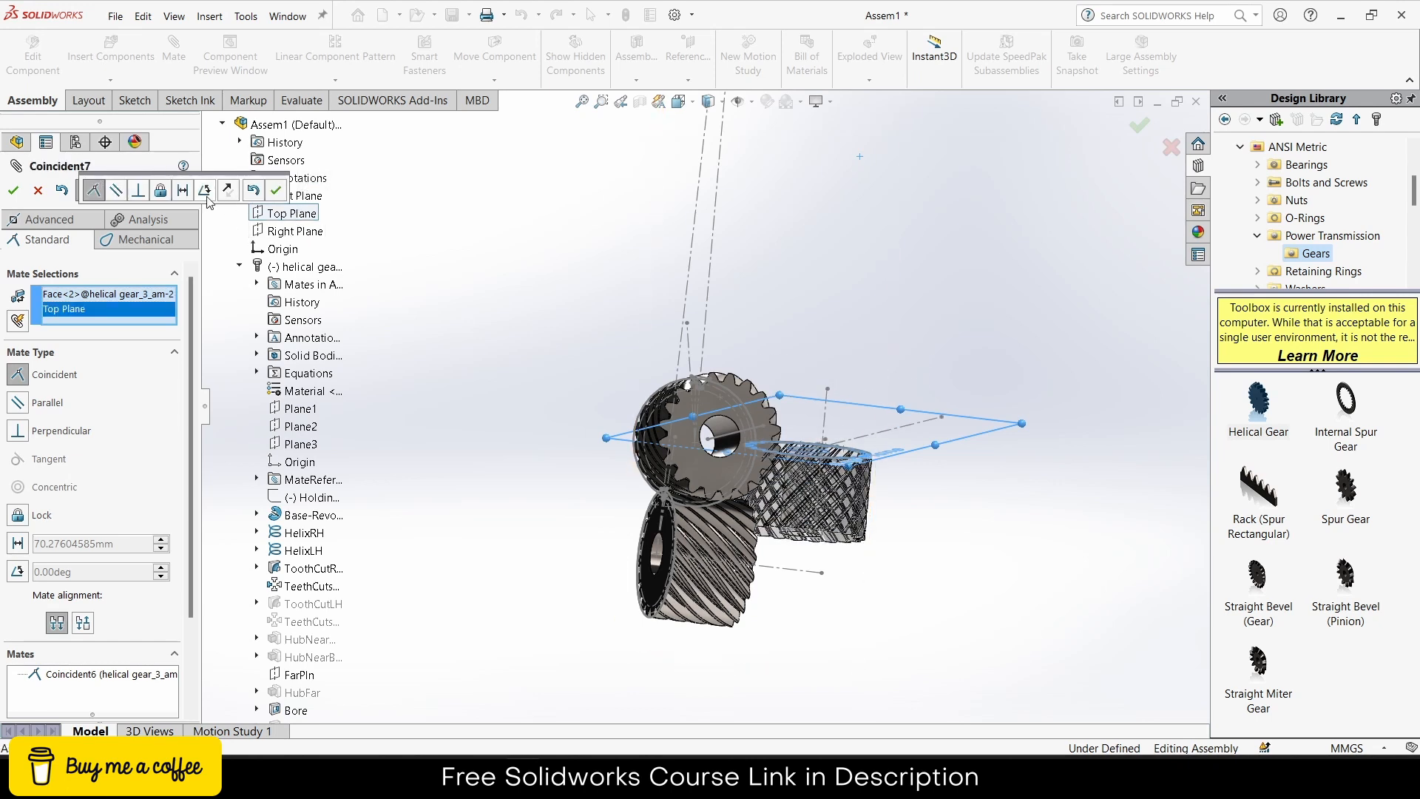
click(189, 191)
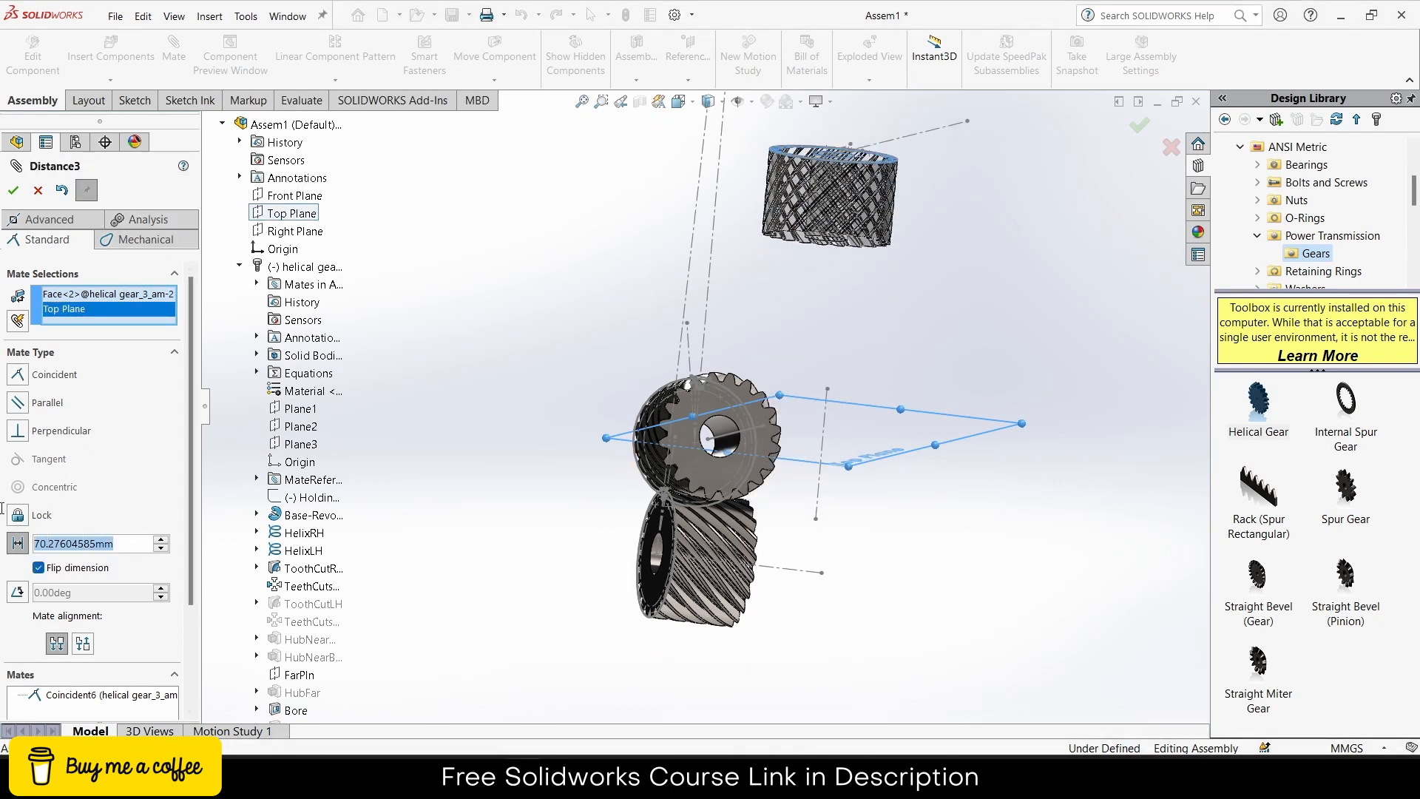
text(10)
key(Return)
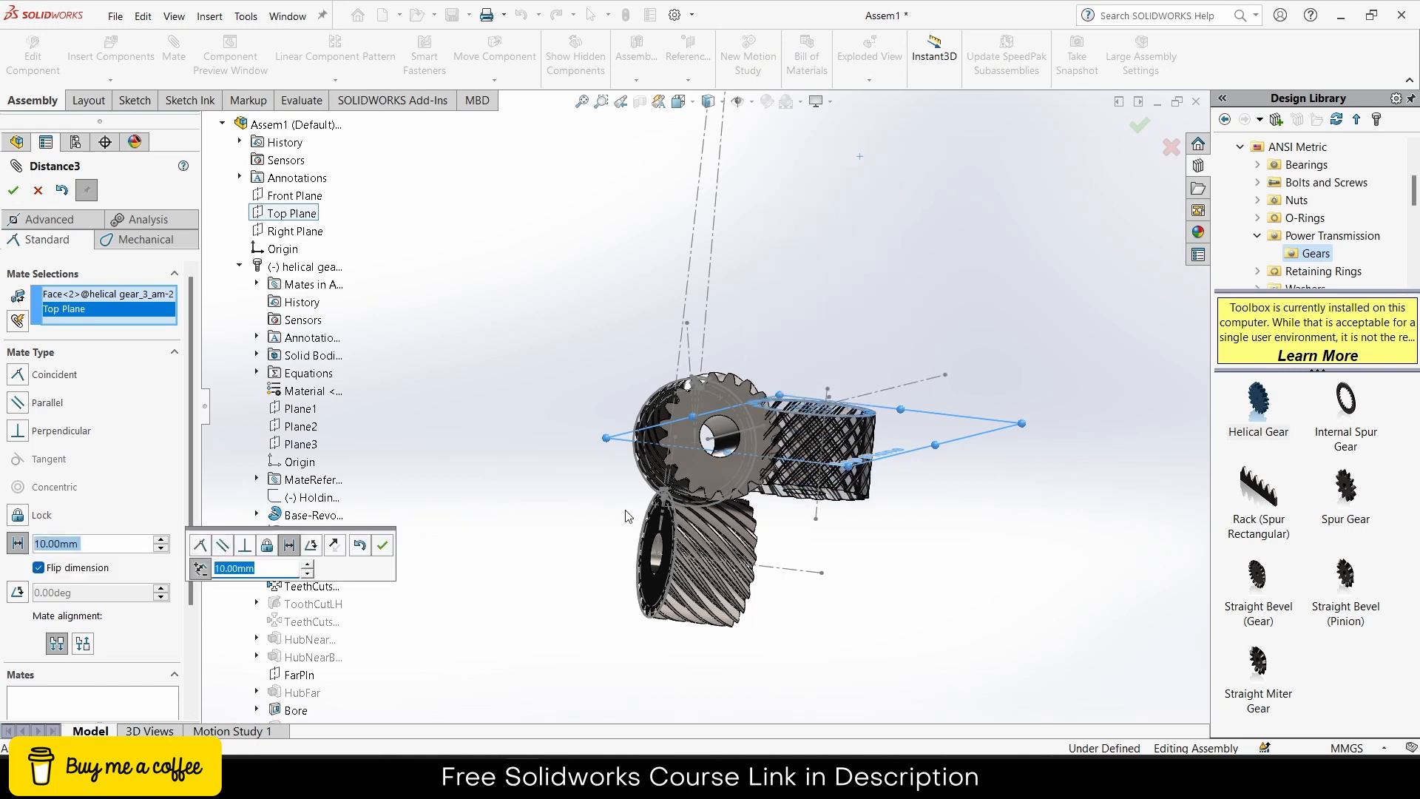
click(11, 195)
Step: Examine how the second gear's teeth mesh with the gear at the origin, and close the mate command
scroll(993, 428, down, 3)
middle_drag(640, 436, 620, 536)
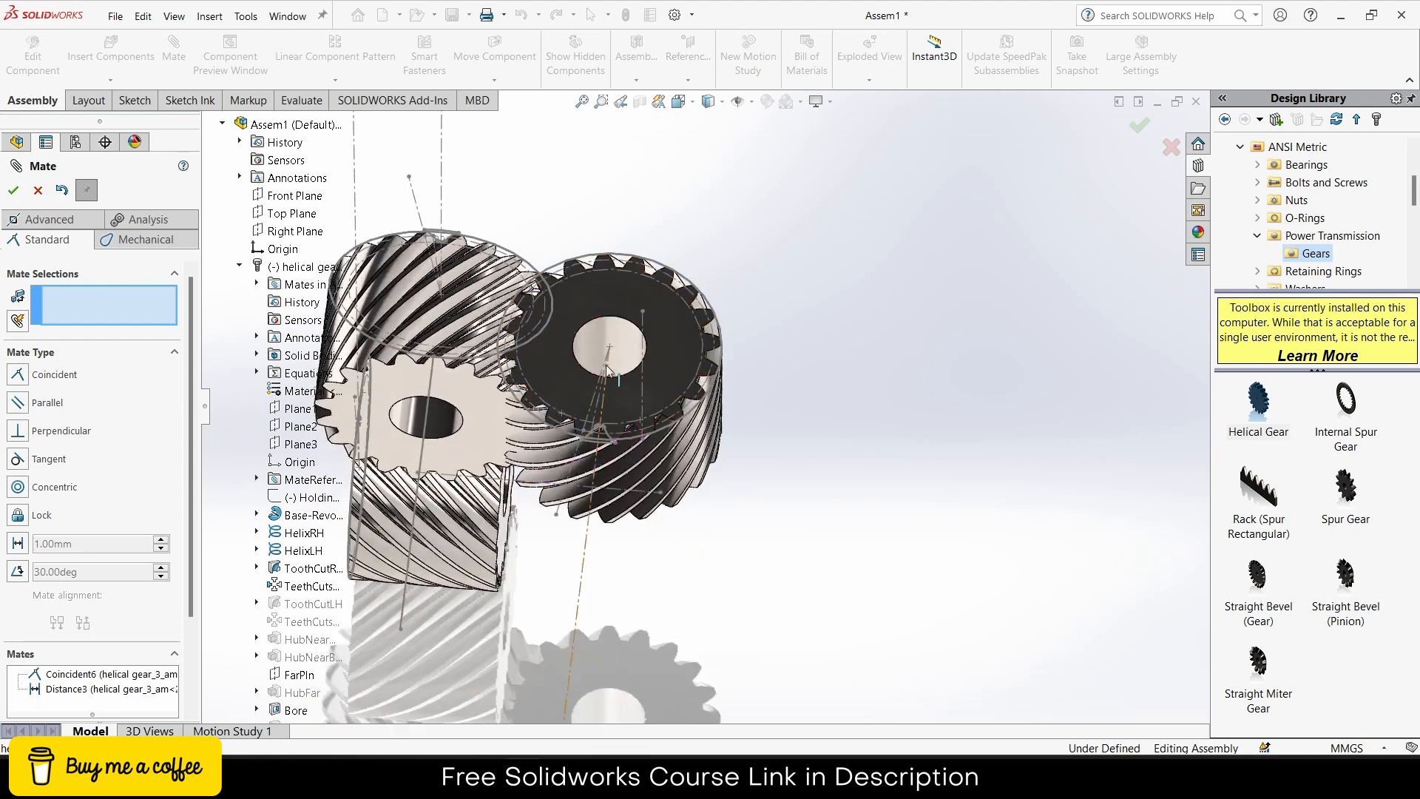
scroll(586, 429, down, 5)
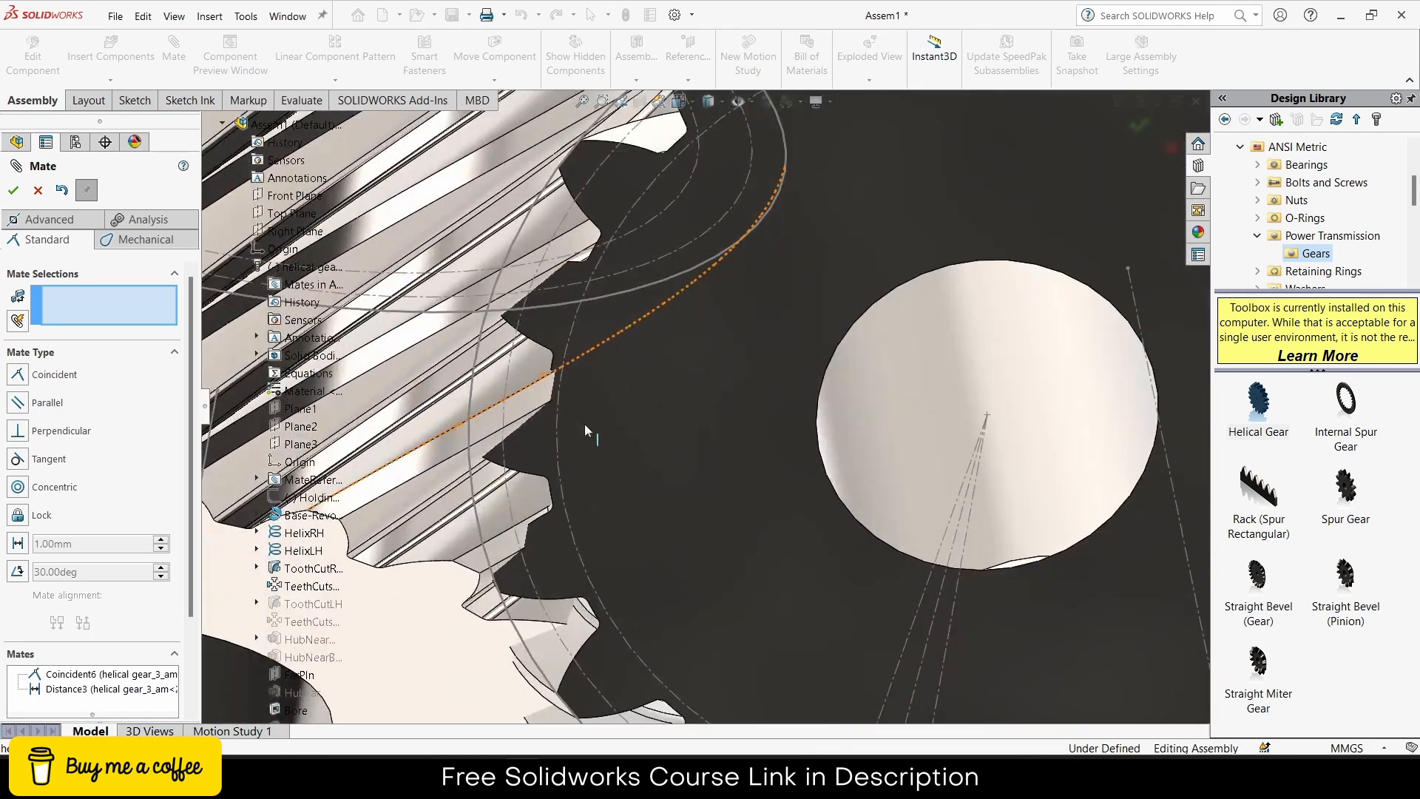
middle_drag(585, 429, 596, 326)
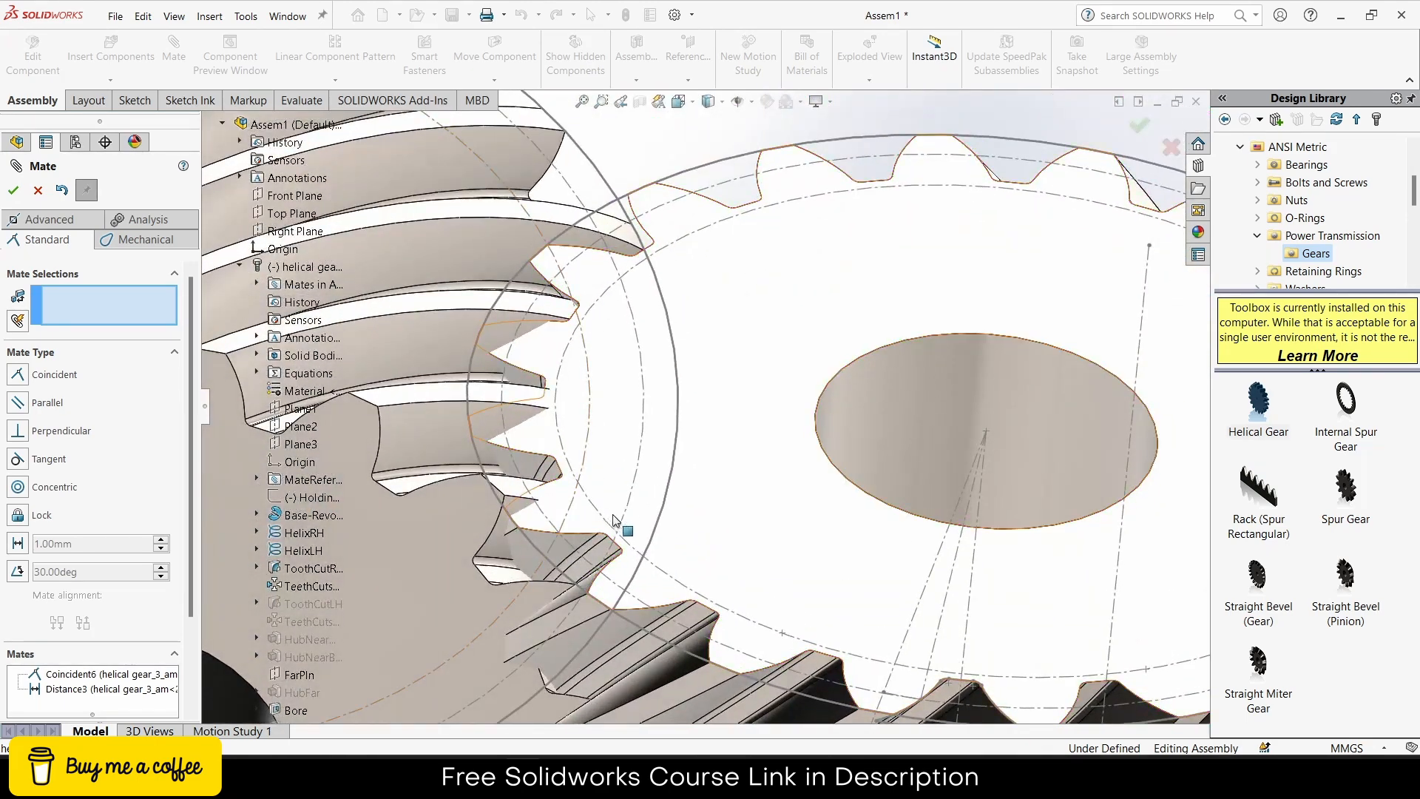
drag(613, 516, 664, 507)
scroll(702, 422, up, 3)
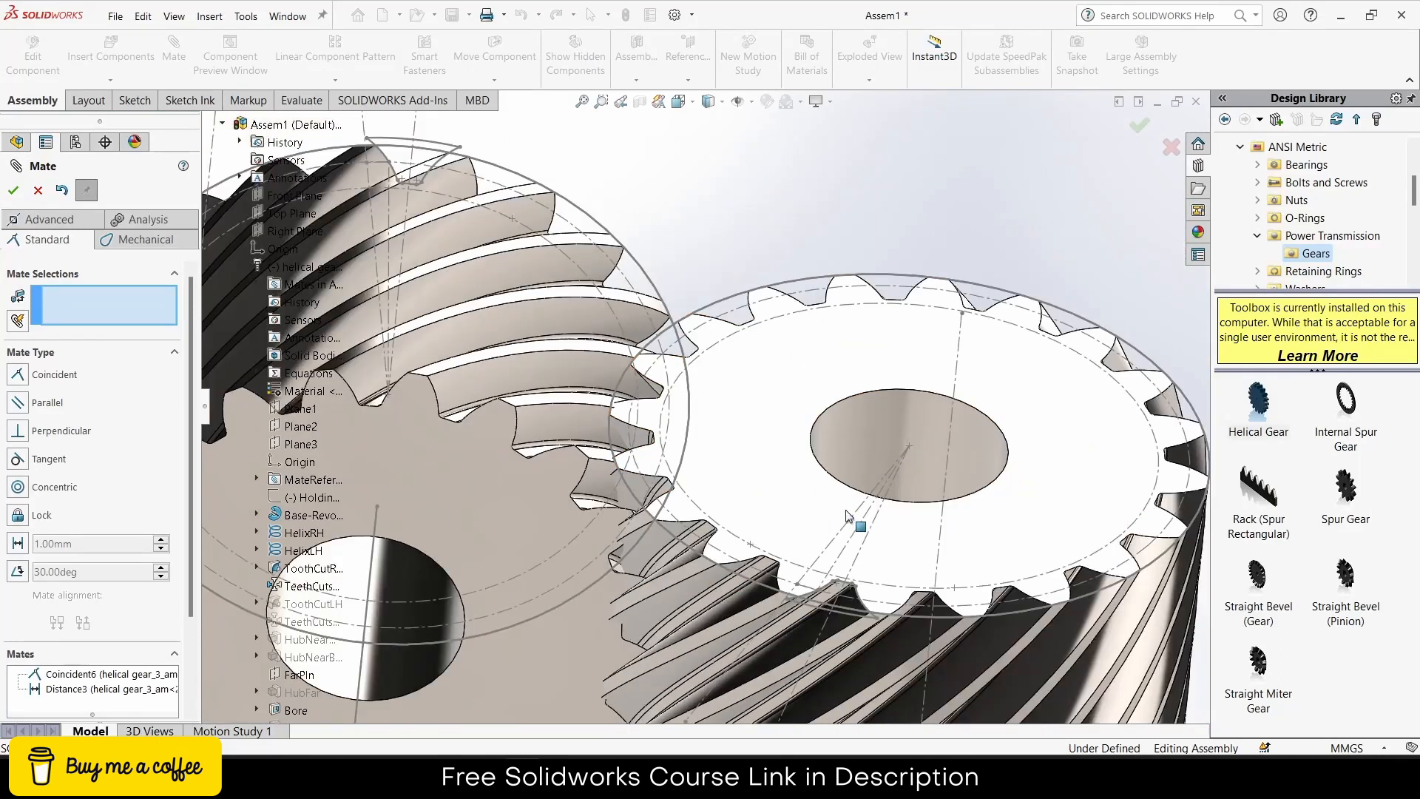
click(38, 191)
Step: Change the coincident mate between the second gear's bore and the Sketch3 centerline to a concentric mate
scroll(74, 518, down, 3)
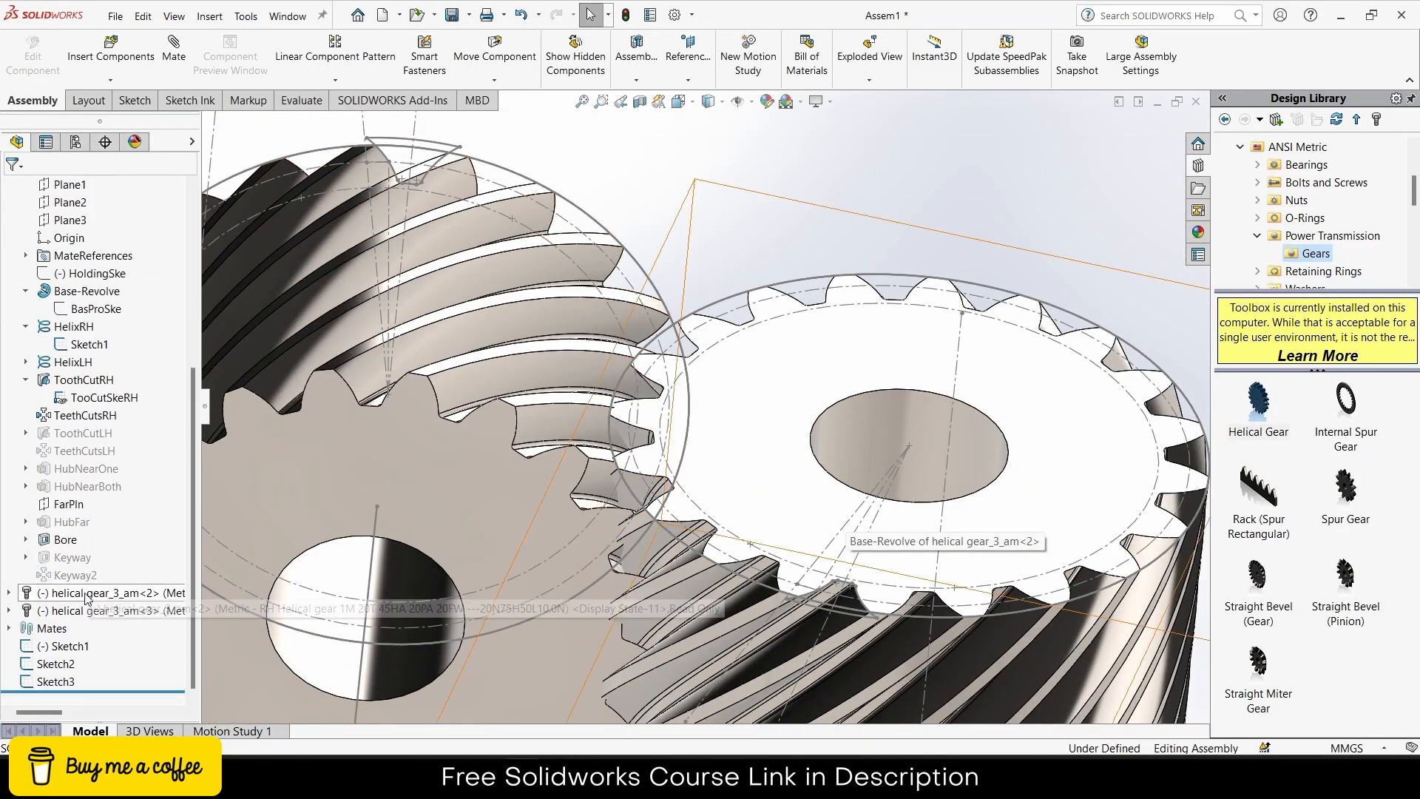
click(10, 629)
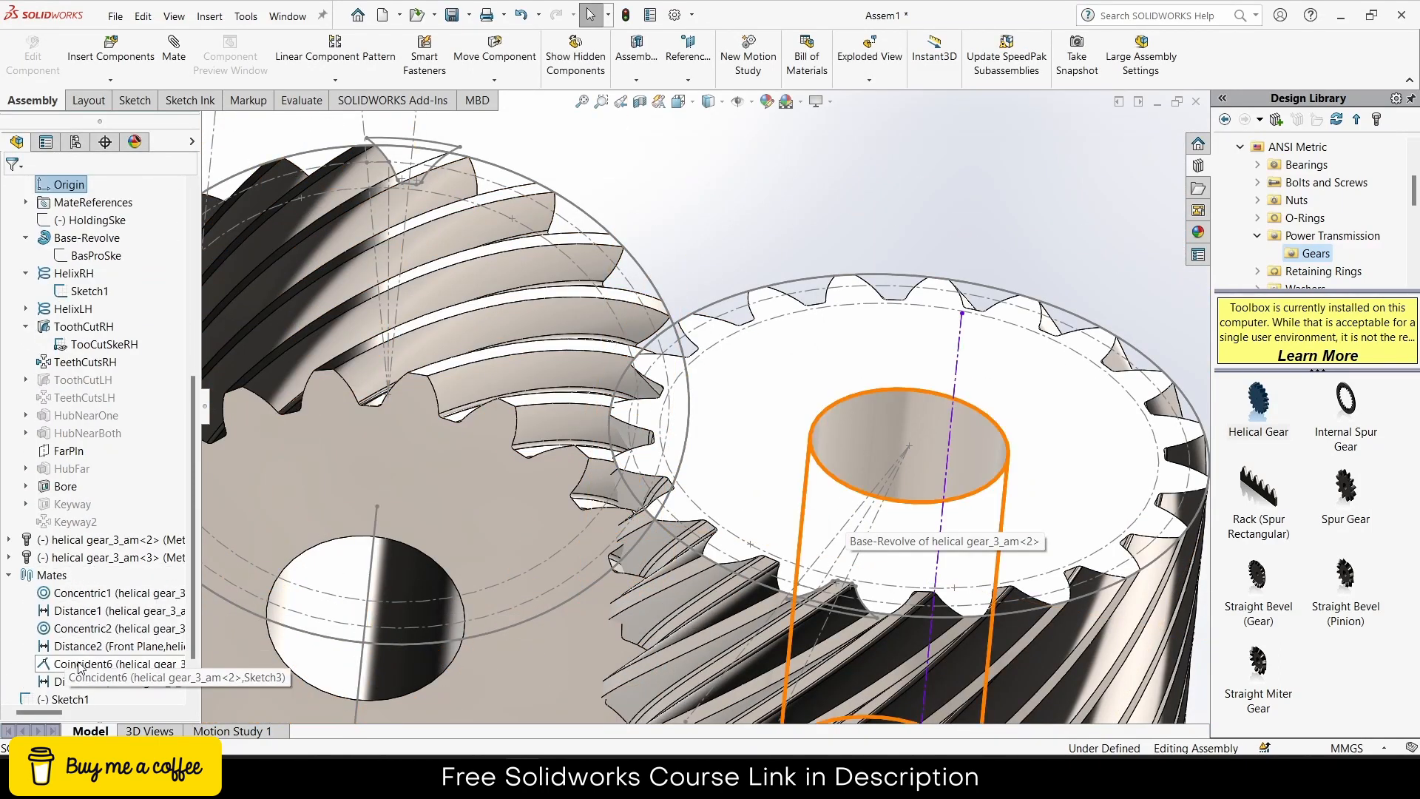
right_click(80, 665)
click(93, 471)
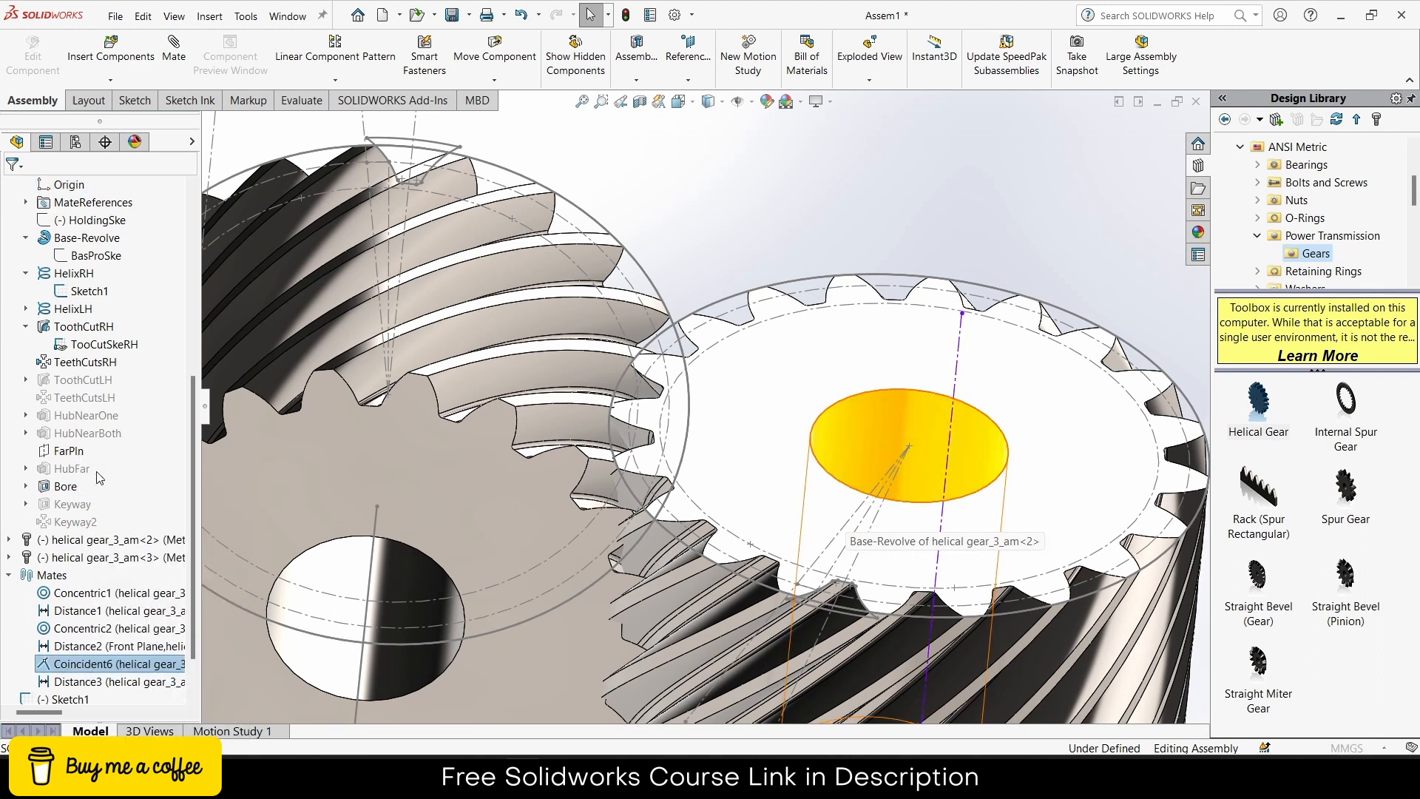
click(19, 488)
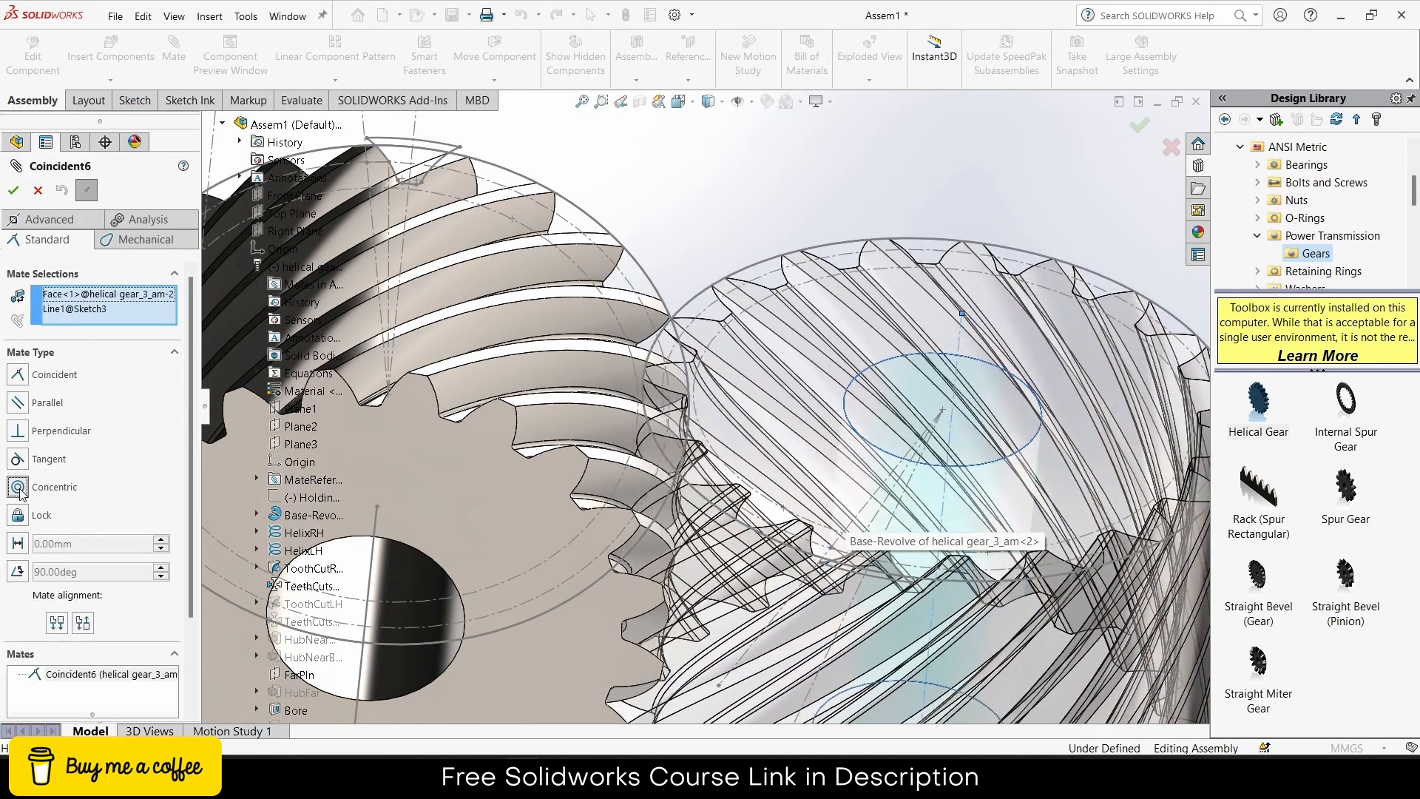
click(14, 191)
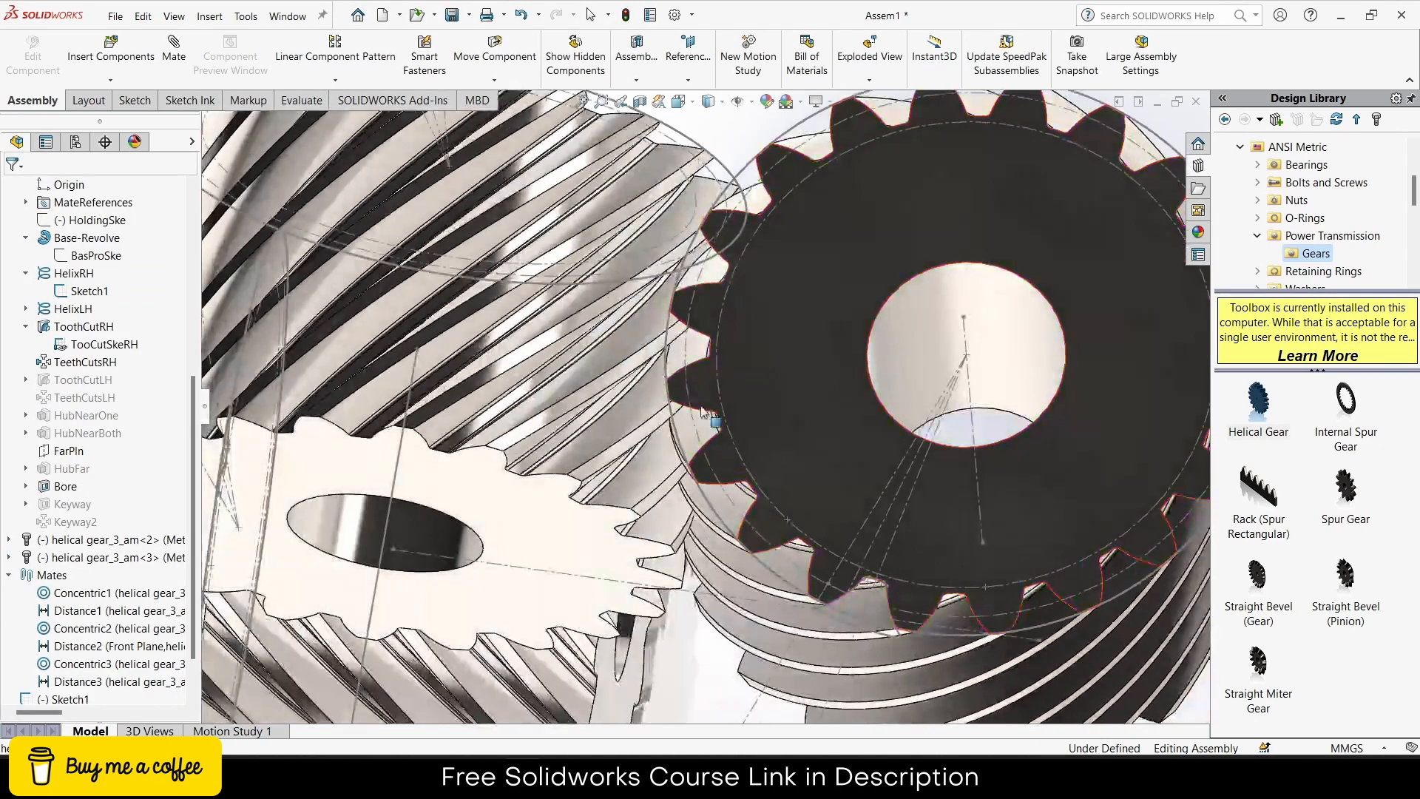
Step: Rotate the second gear slightly about its axis to line up its teeth with the meshing gear's tooth gaps
drag(703, 412, 734, 477)
scroll(707, 420, down, 5)
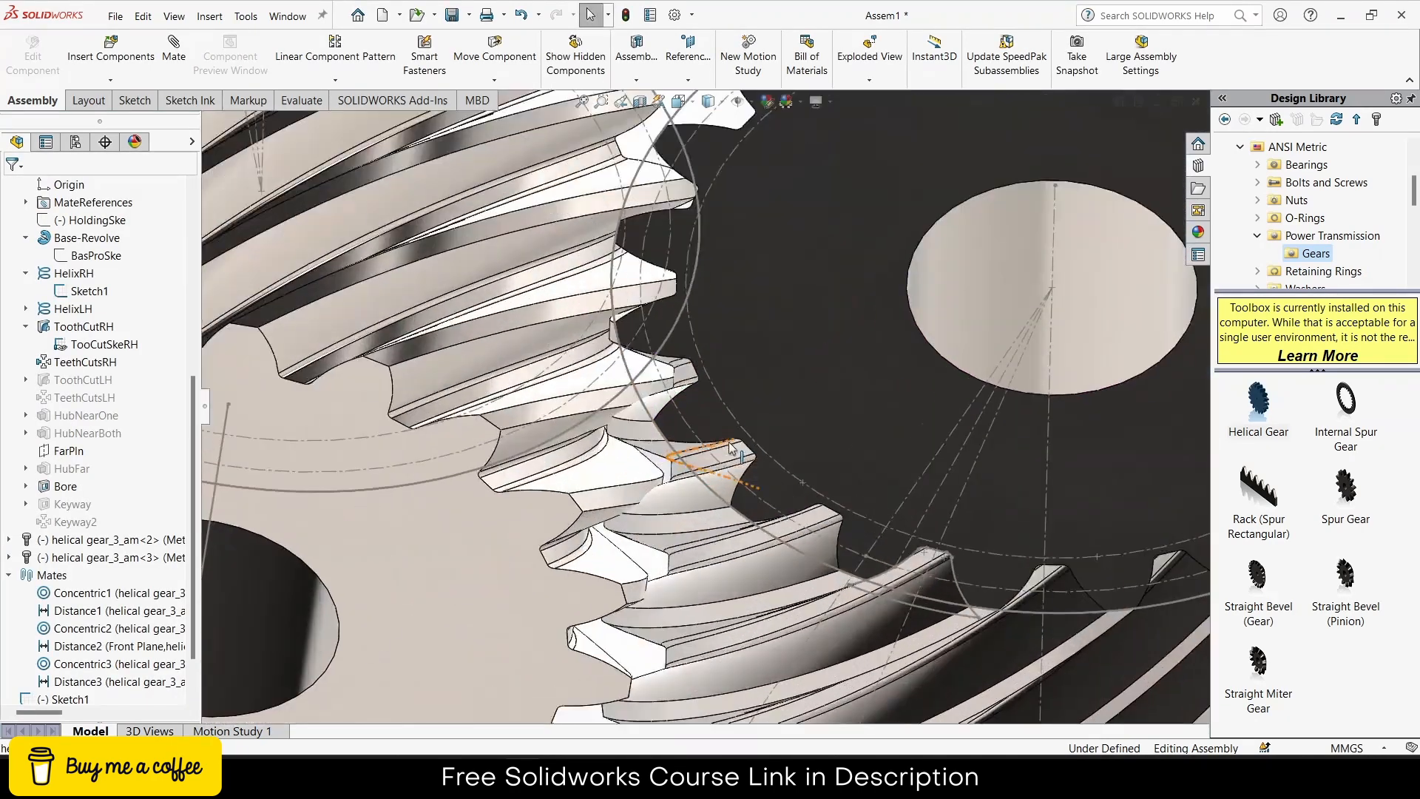
click(706, 407)
mouse_move(717, 414)
mouse_down()
mouse_move(731, 434)
mouse_move(724, 419)
mouse_up()
scroll(714, 435, up, 3)
mouse_move(713, 442)
middle_down()
mouse_move(709, 387)
mouse_move(703, 426)
middle_up()
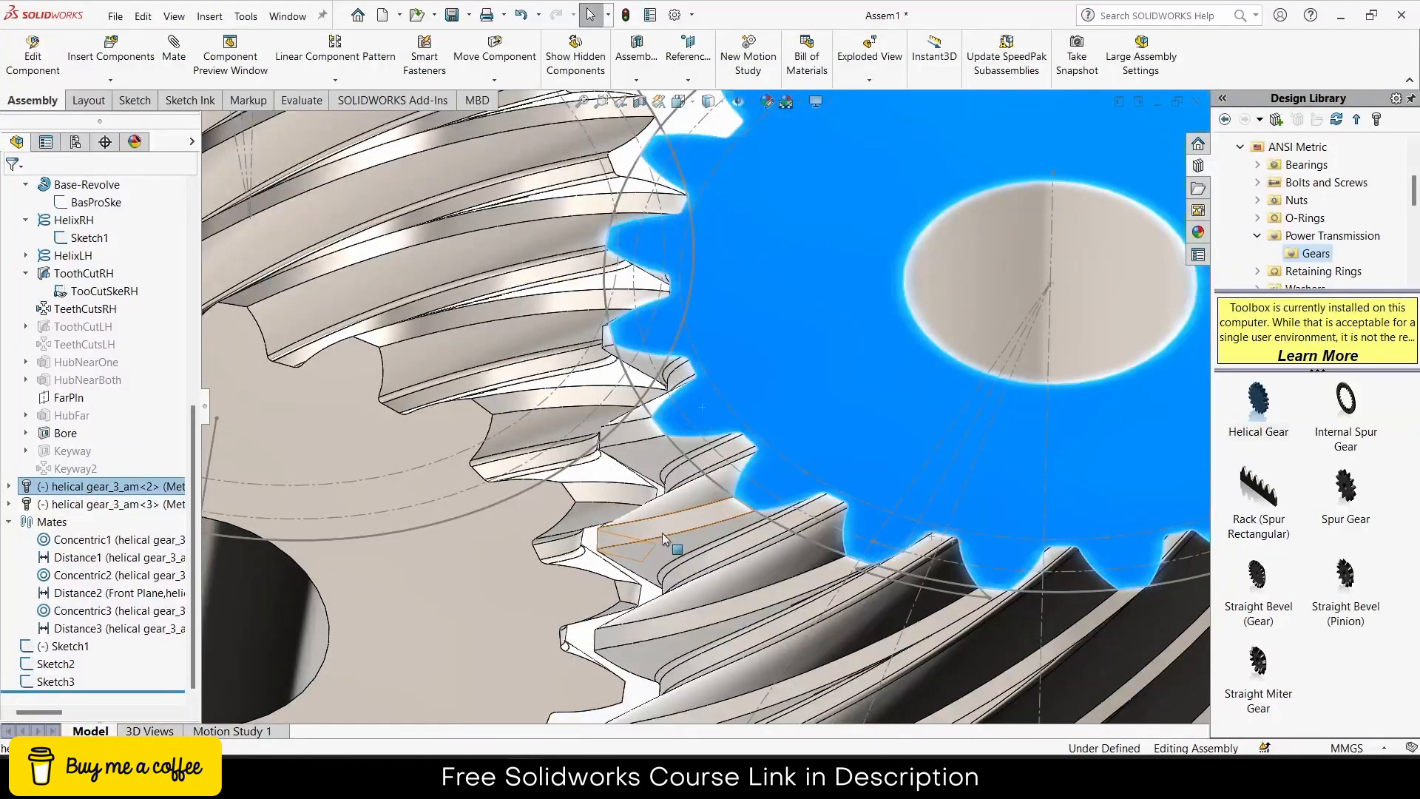
drag(663, 532, 667, 531)
scroll(667, 531, up, 5)
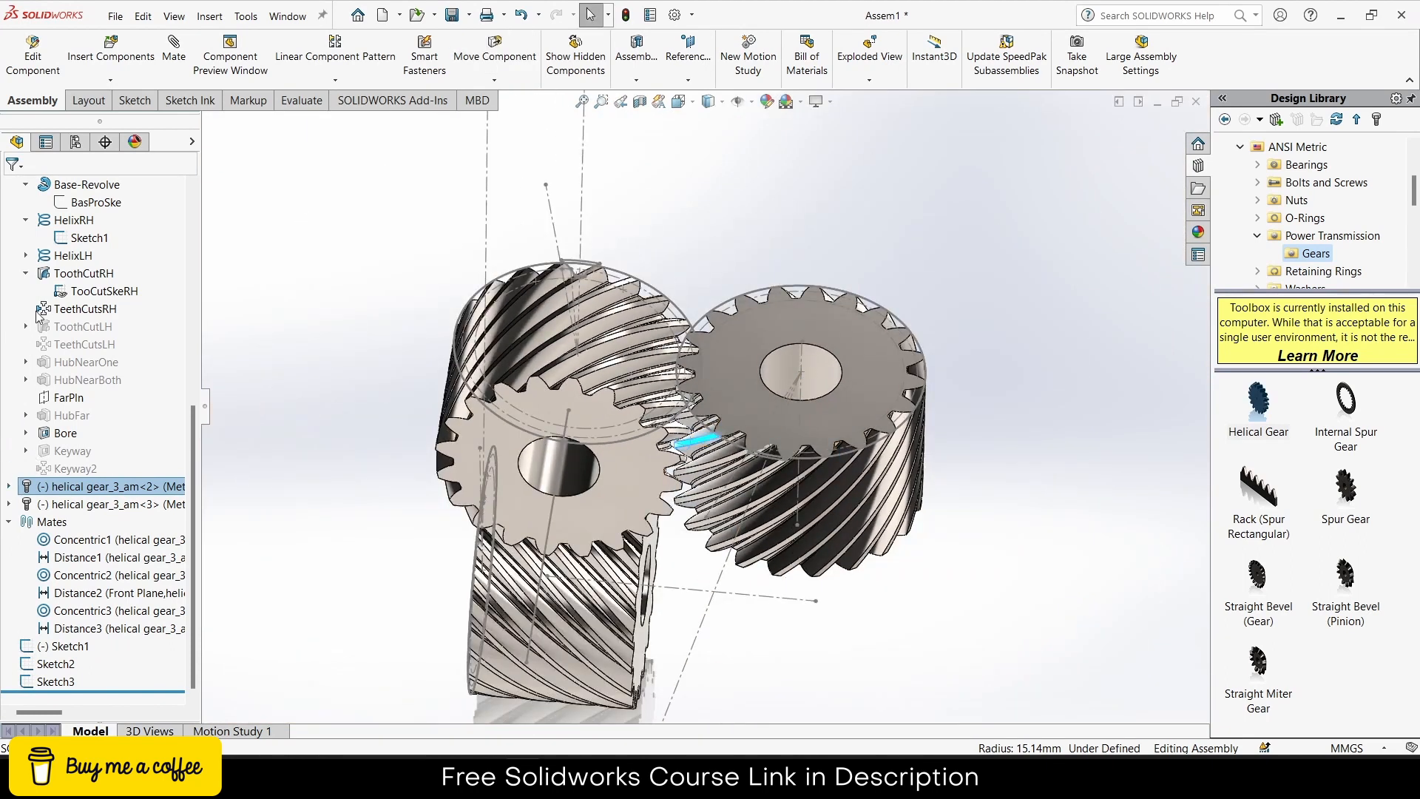
Step: Hide the TooCutSkeRH tooth-cut sketch and all remaining sketch and reference geometry so only the three gears show
right_click(82, 292)
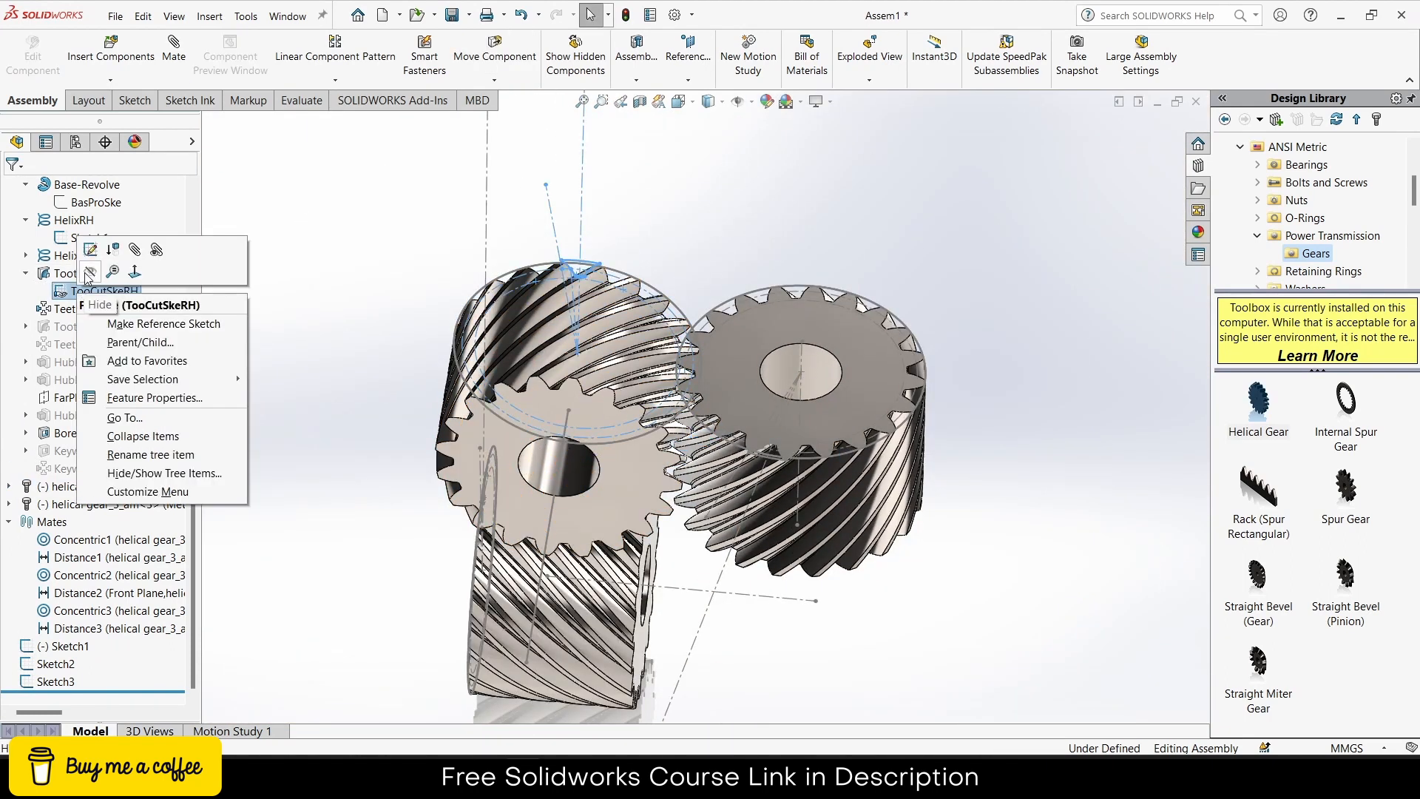
click(89, 274)
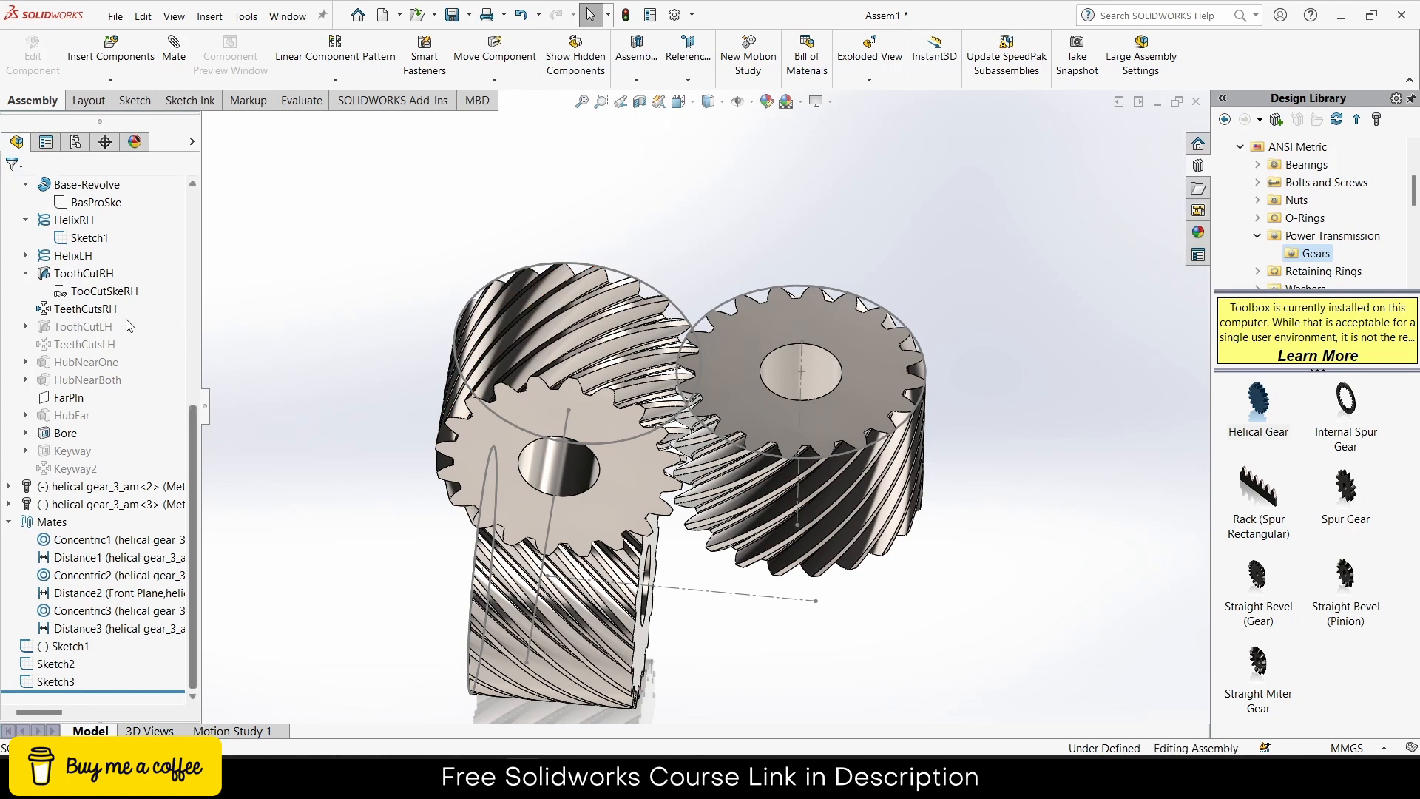
scroll(126, 326, up, 4)
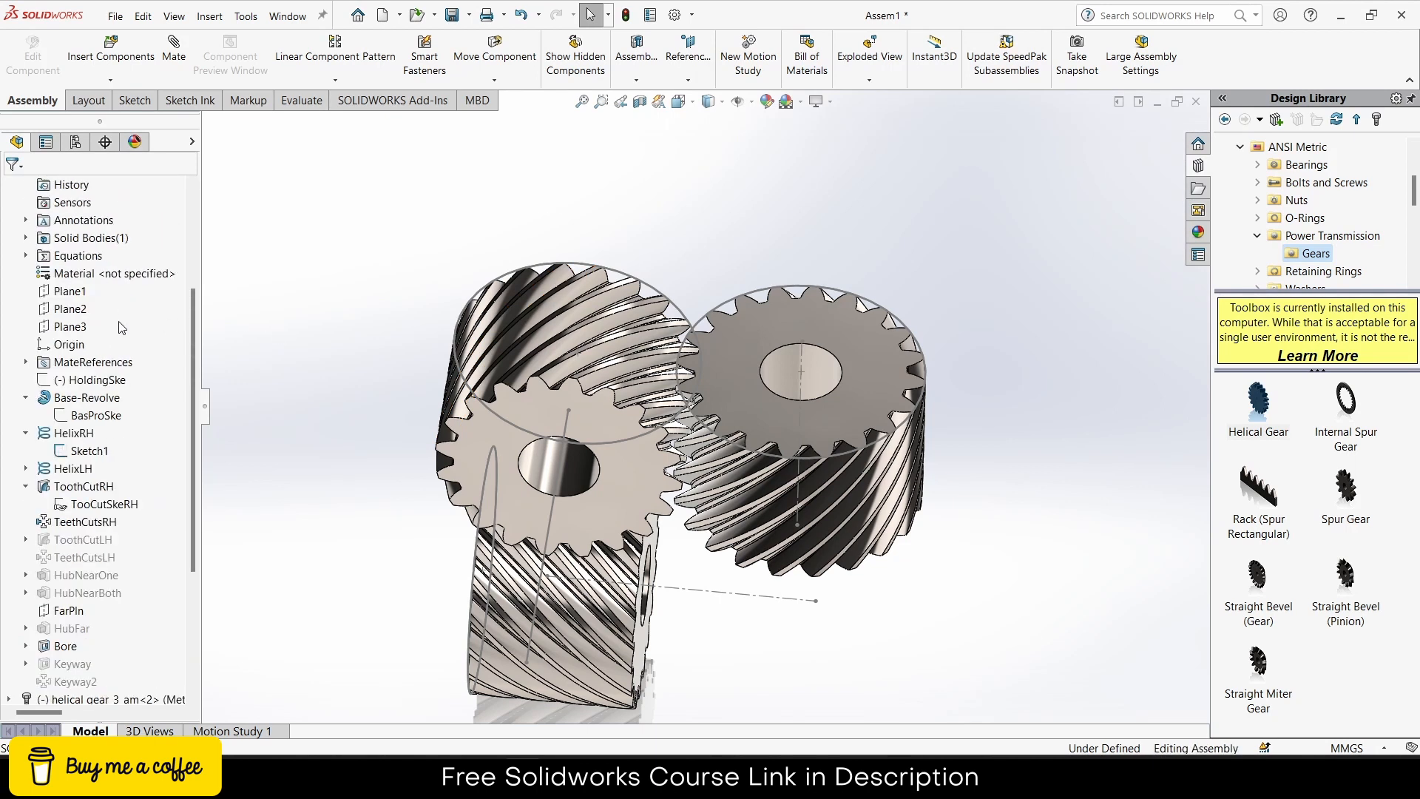
click(739, 103)
mouse_move(766, 213)
middle_down()
mouse_move(679, 136)
mouse_move(770, 196)
mouse_move(762, 110)
mouse_move(548, 237)
mouse_move(581, 286)
mouse_move(592, 273)
mouse_move(565, 282)
mouse_move(688, 184)
mouse_move(717, 215)
mouse_move(726, 335)
middle_up()
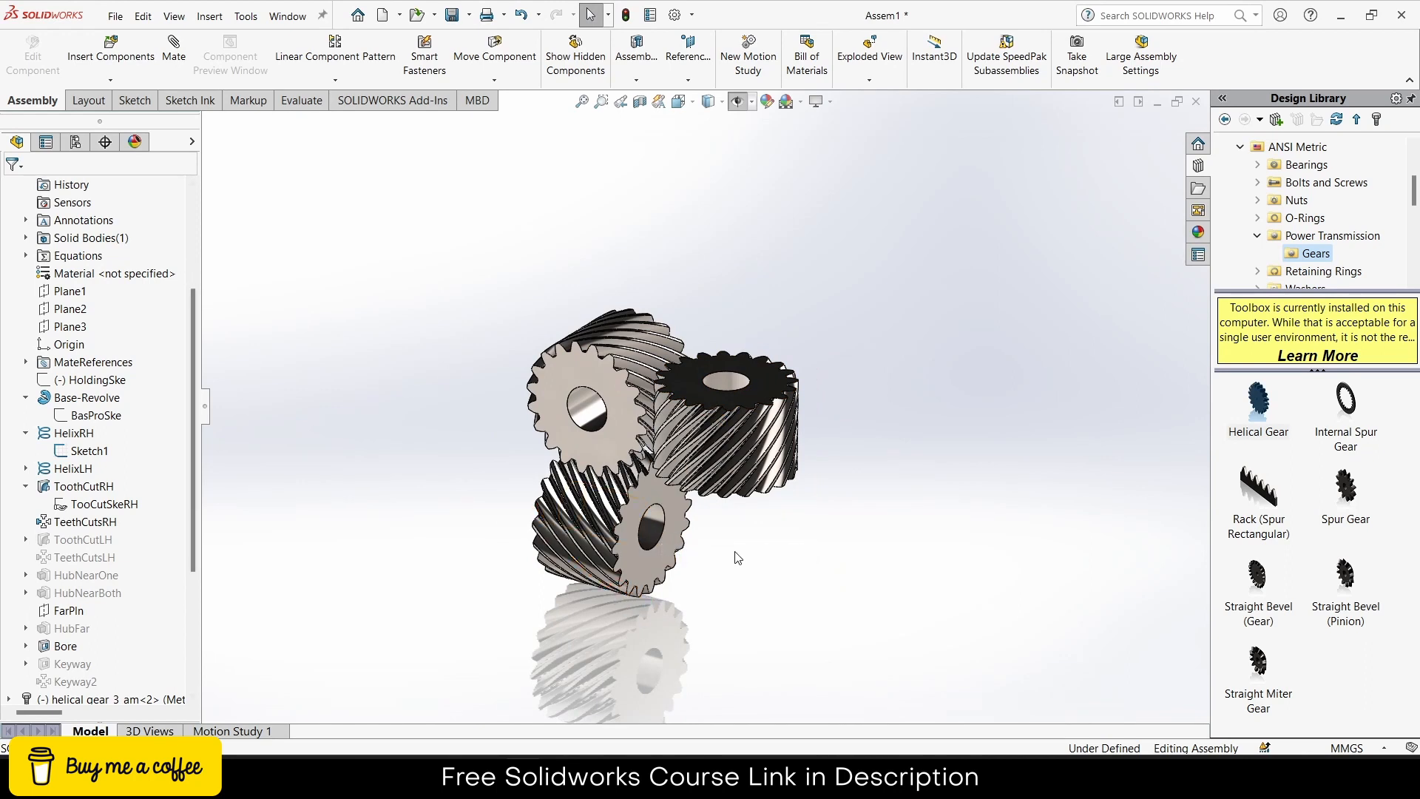
scroll(641, 526, down, 3)
mouse_move(646, 477)
middle_down()
mouse_move(702, 411)
mouse_move(645, 461)
middle_up()
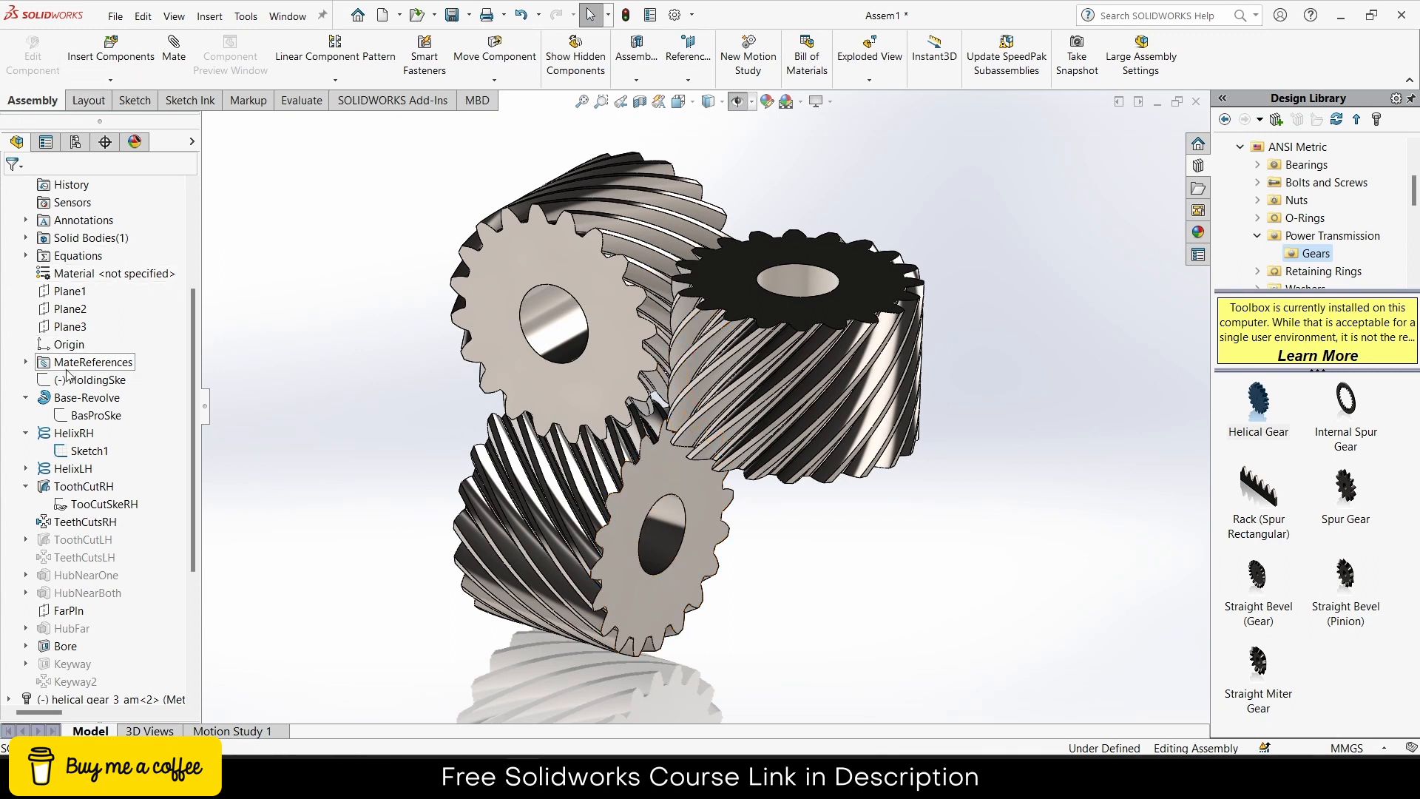
Step: Make the second and third helical gears independent of the Toolbox part, saving them as dsfsd and sdsadsdff
scroll(66, 375, up, 3)
scroll(106, 496, down, 7)
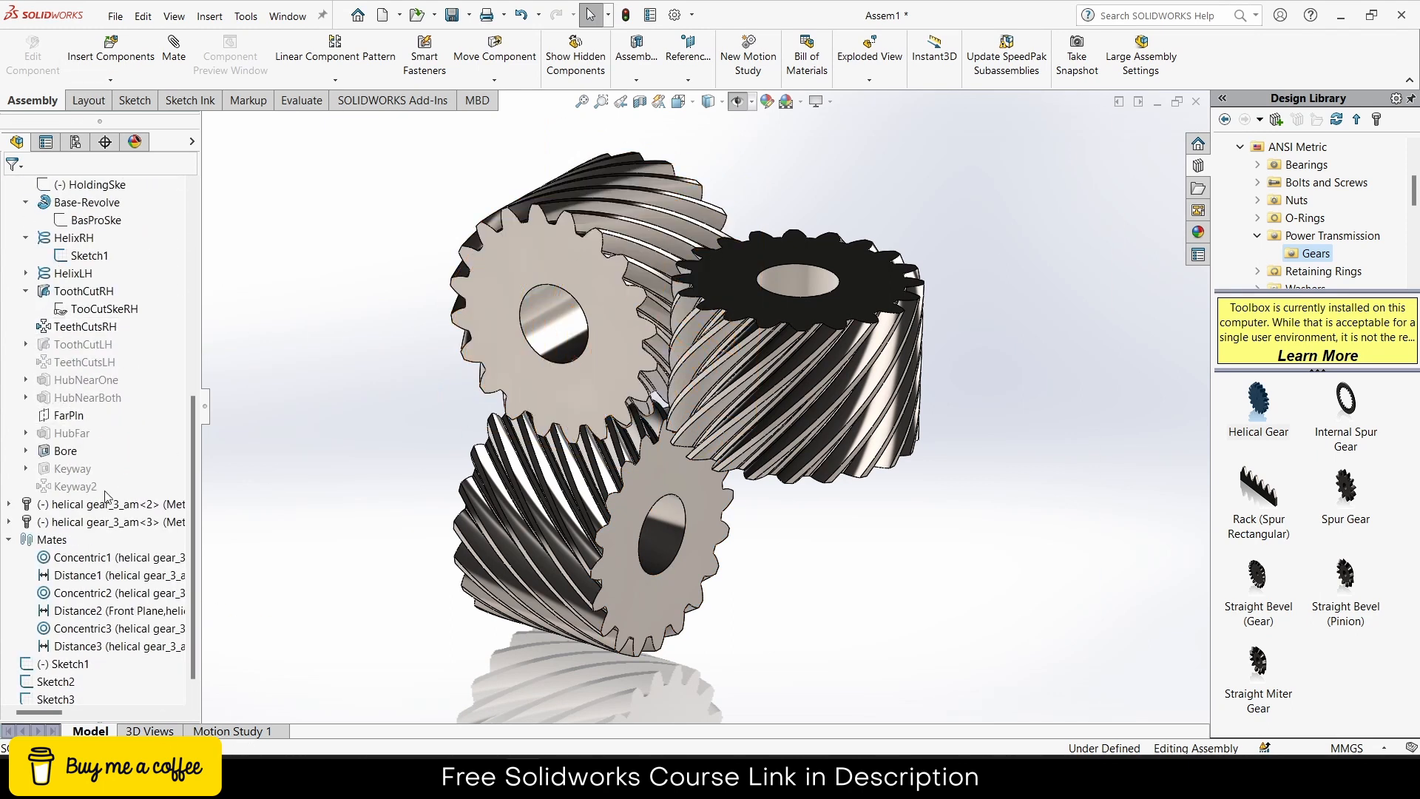
right_click(107, 505)
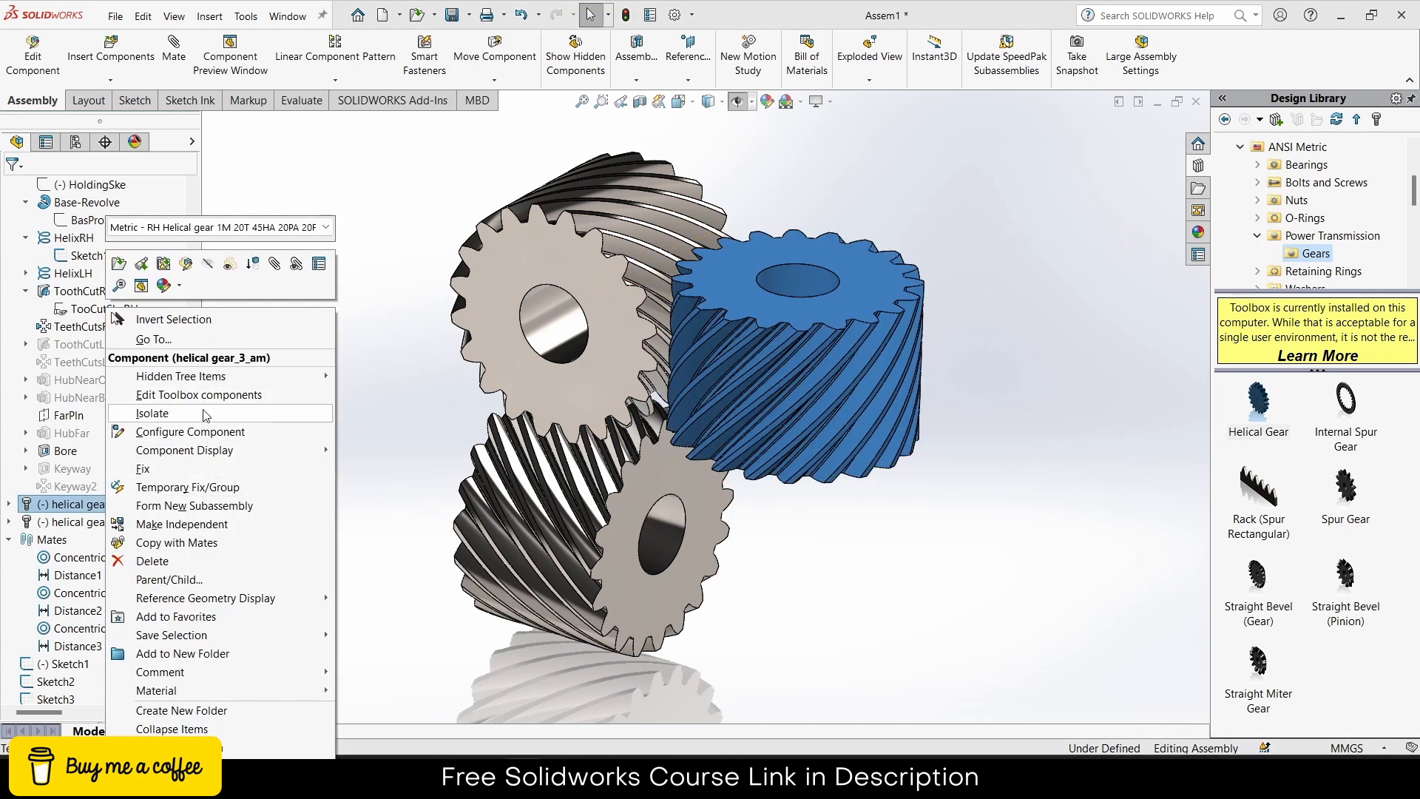
click(205, 524)
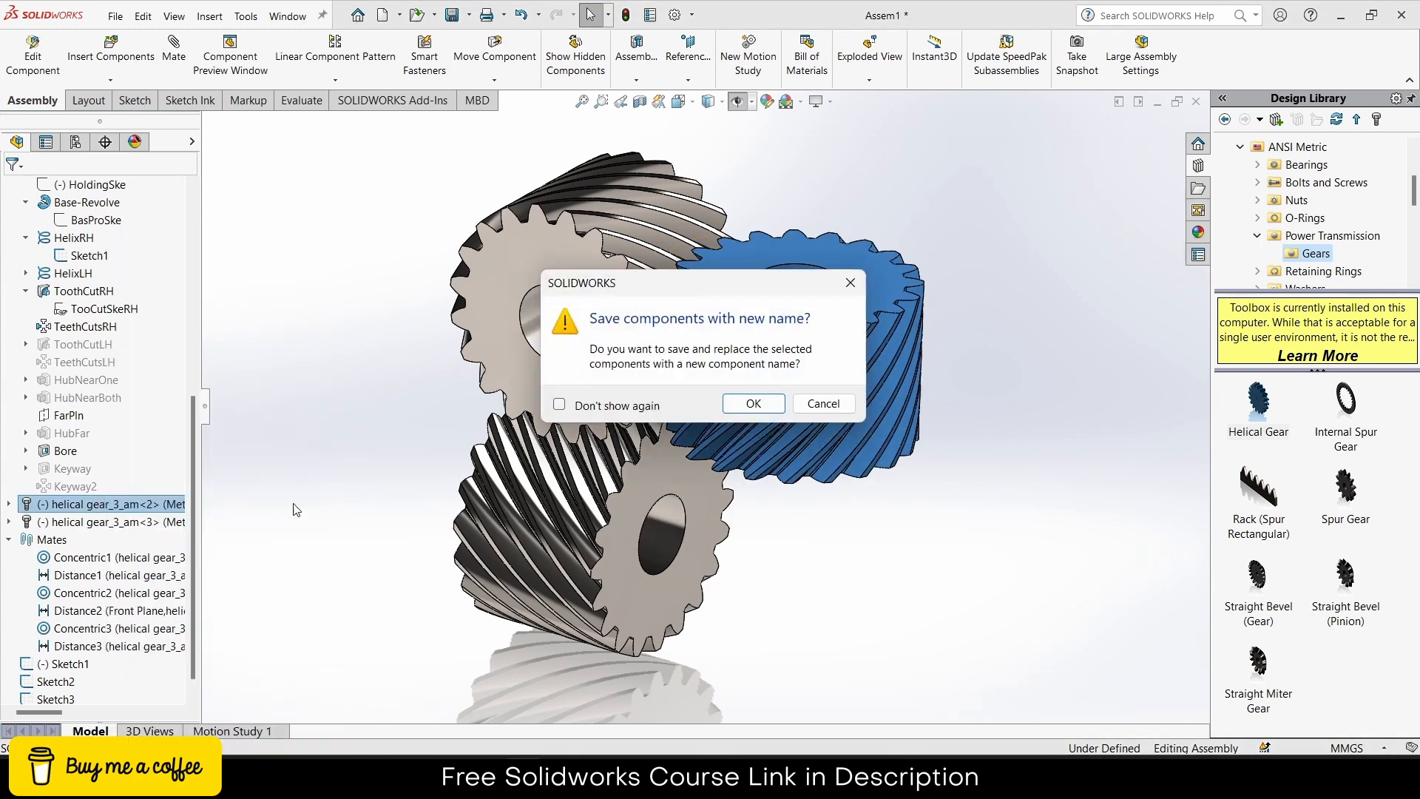
click(753, 404)
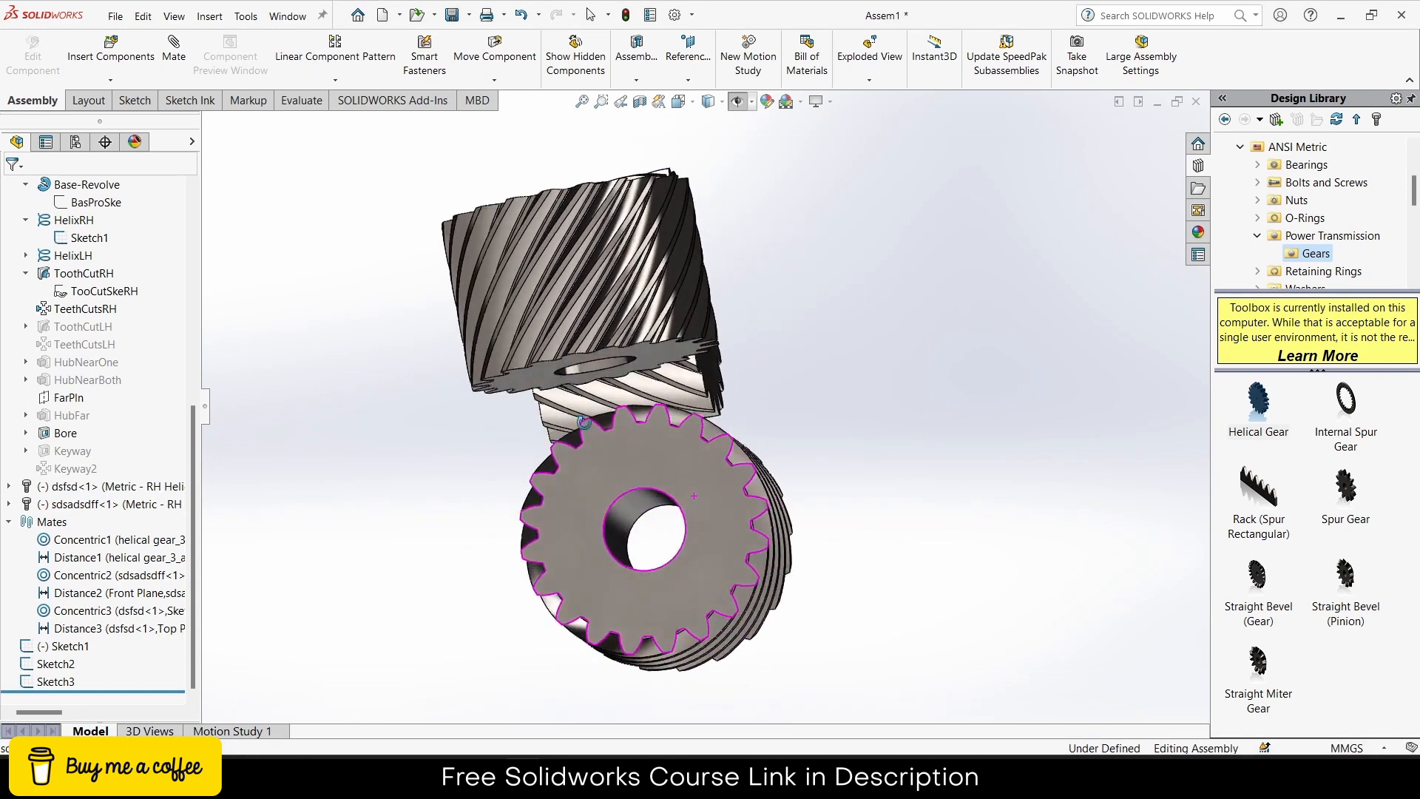
middle_drag(688, 511, 361, 273)
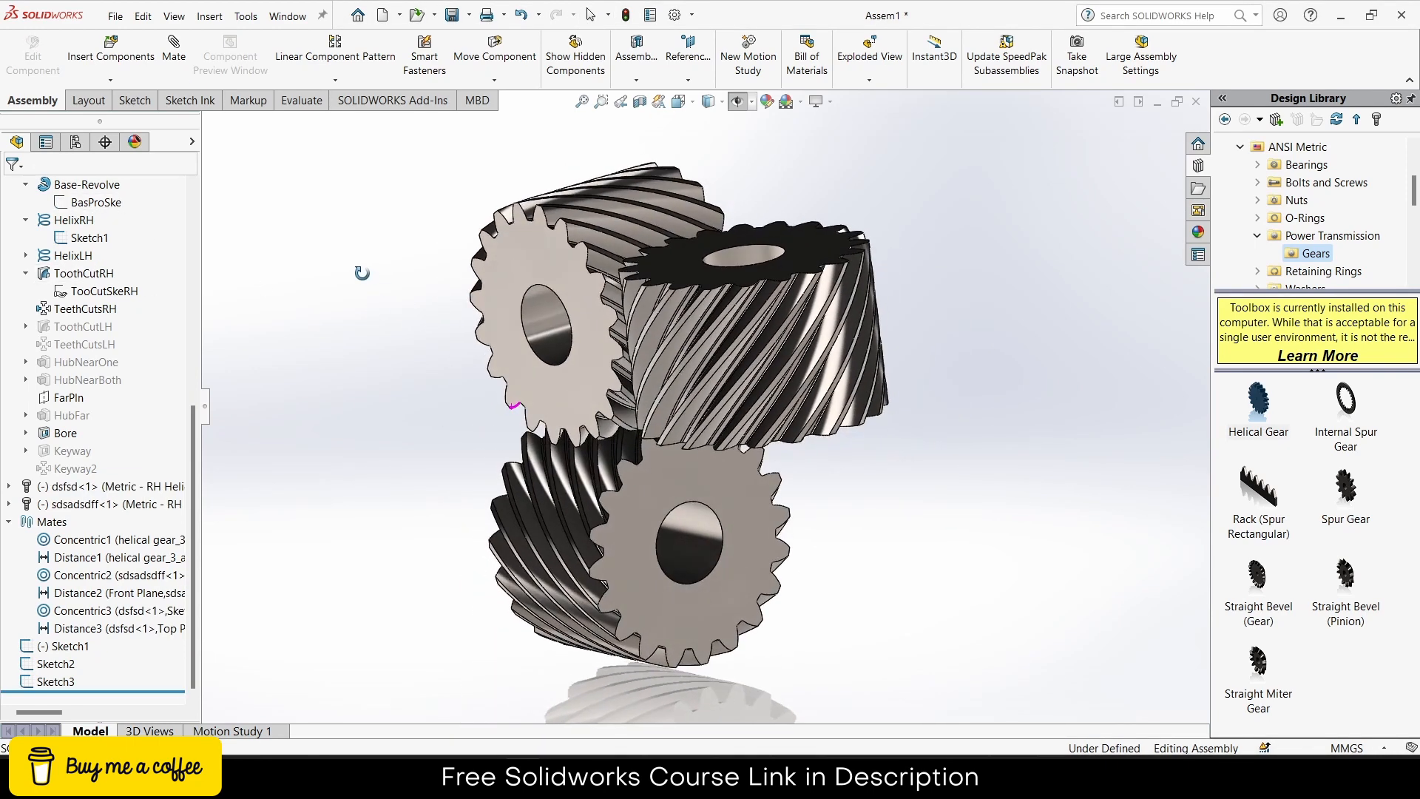
Step: Insert a new part on the lower gear's front face and sketch a 5 mm radius circle matching the gear's bore
scroll(96, 355, up, 7)
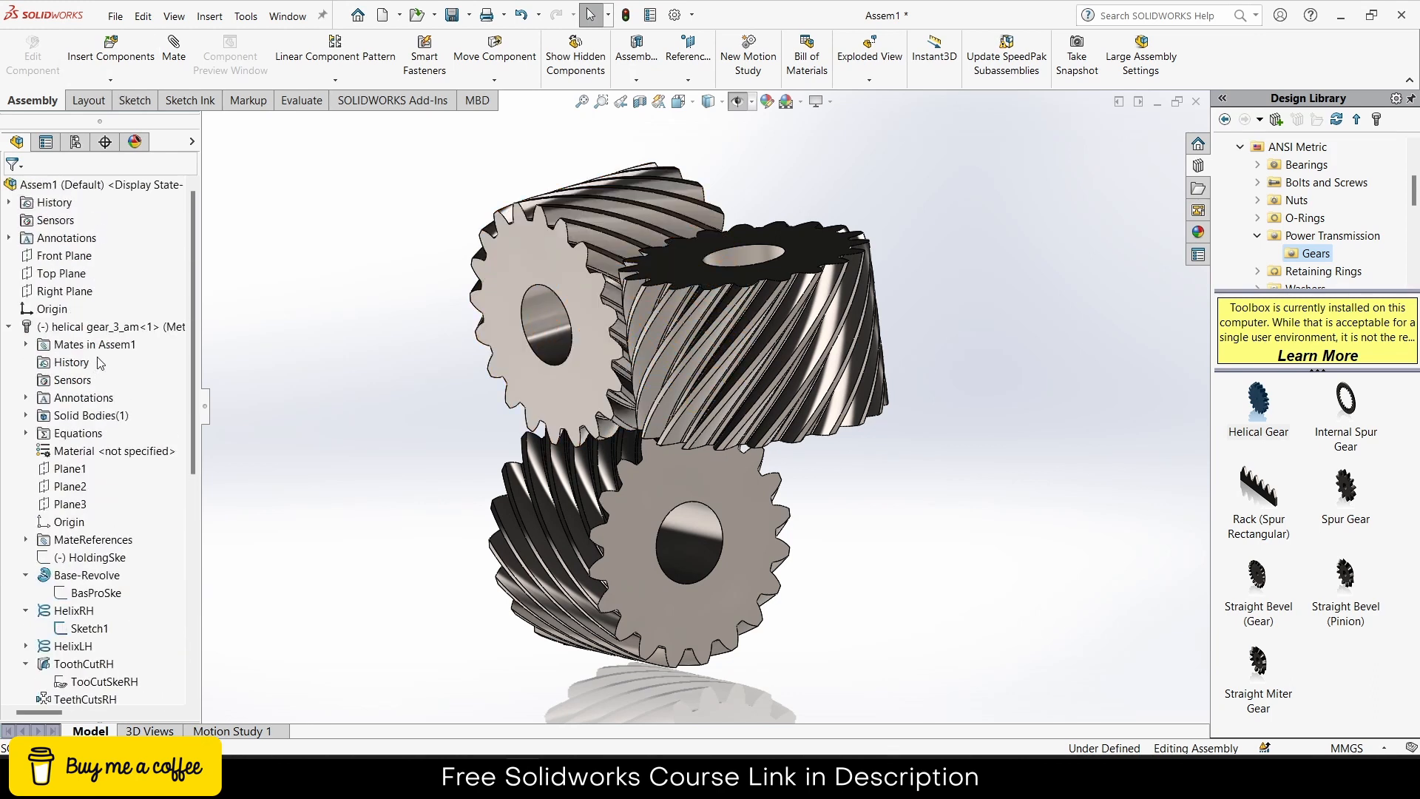
click(111, 80)
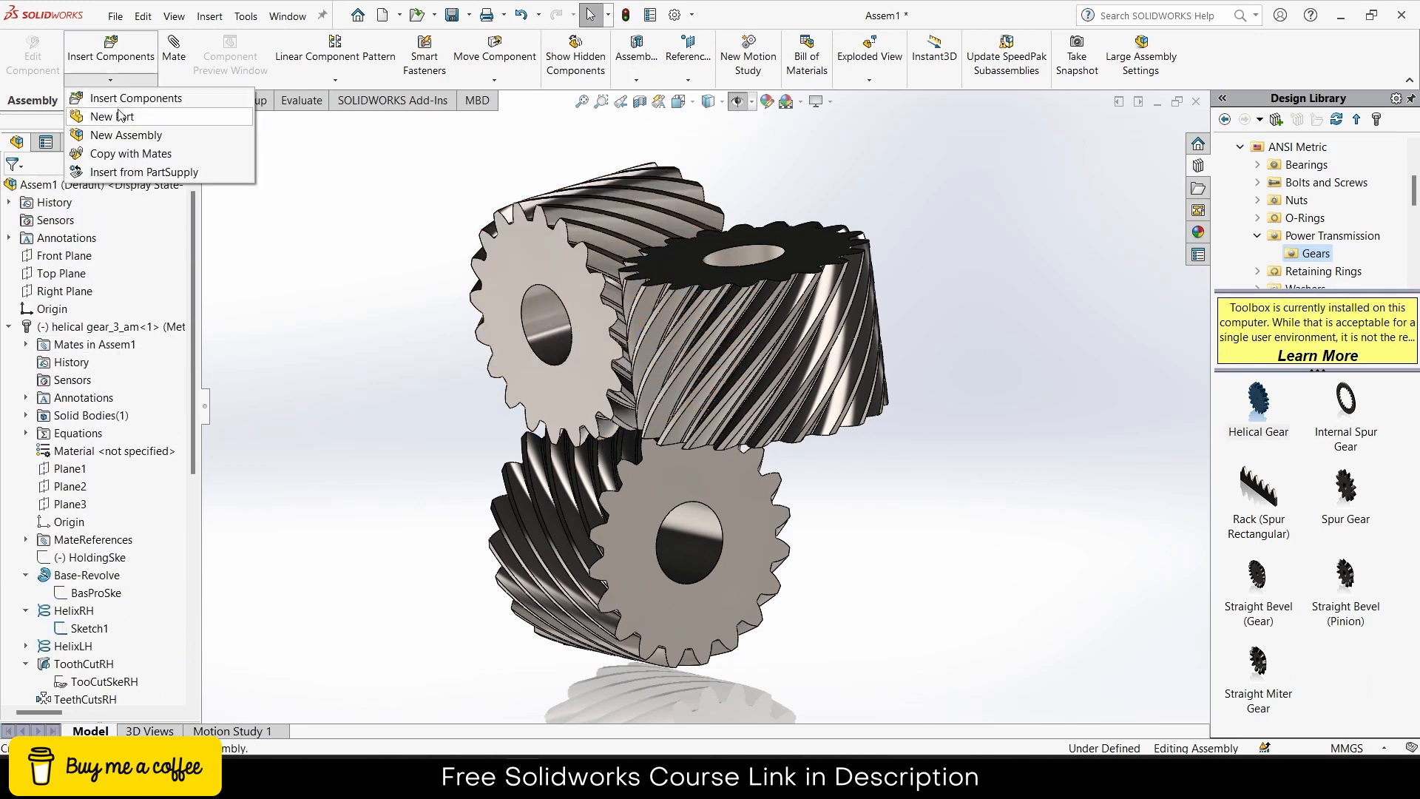
click(118, 115)
click(719, 495)
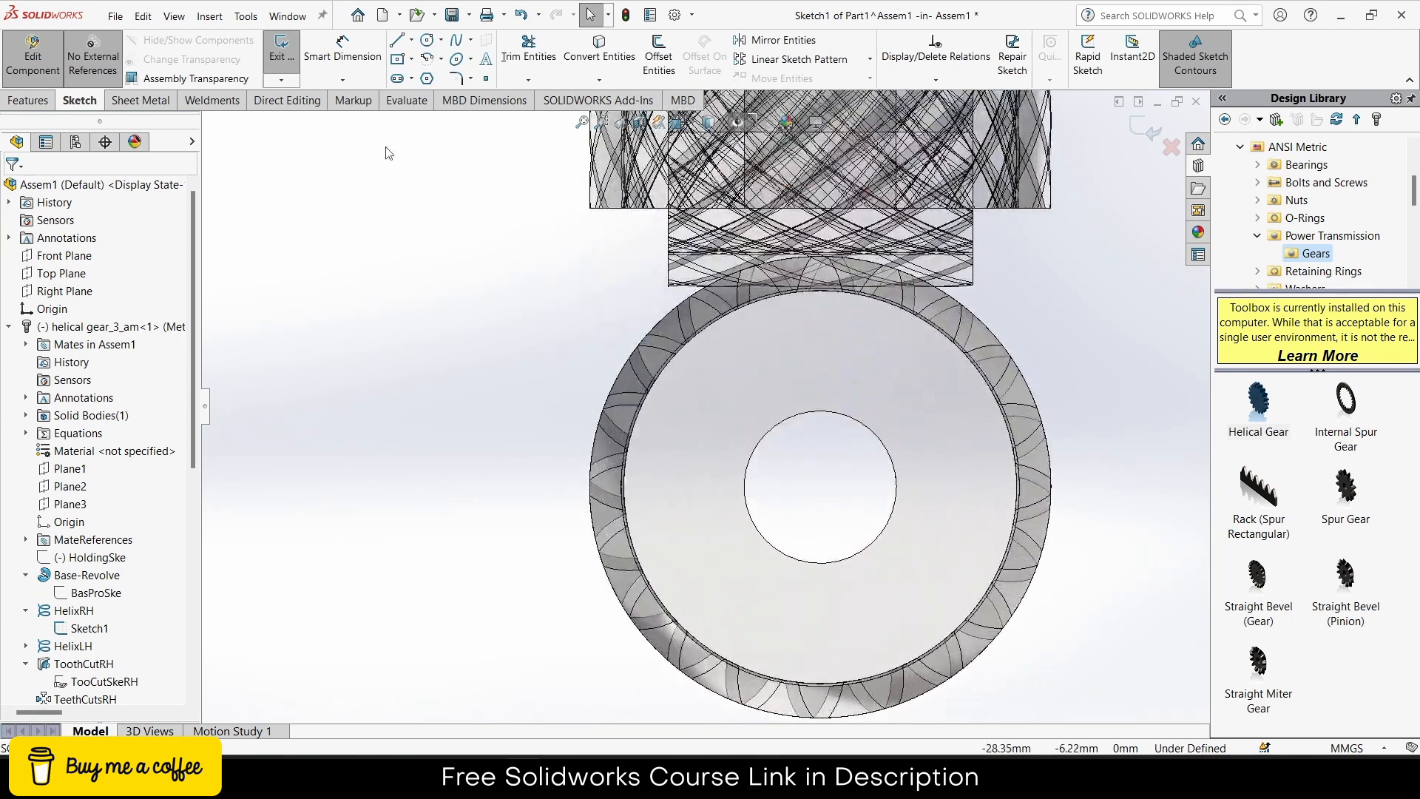
click(821, 488)
click(875, 433)
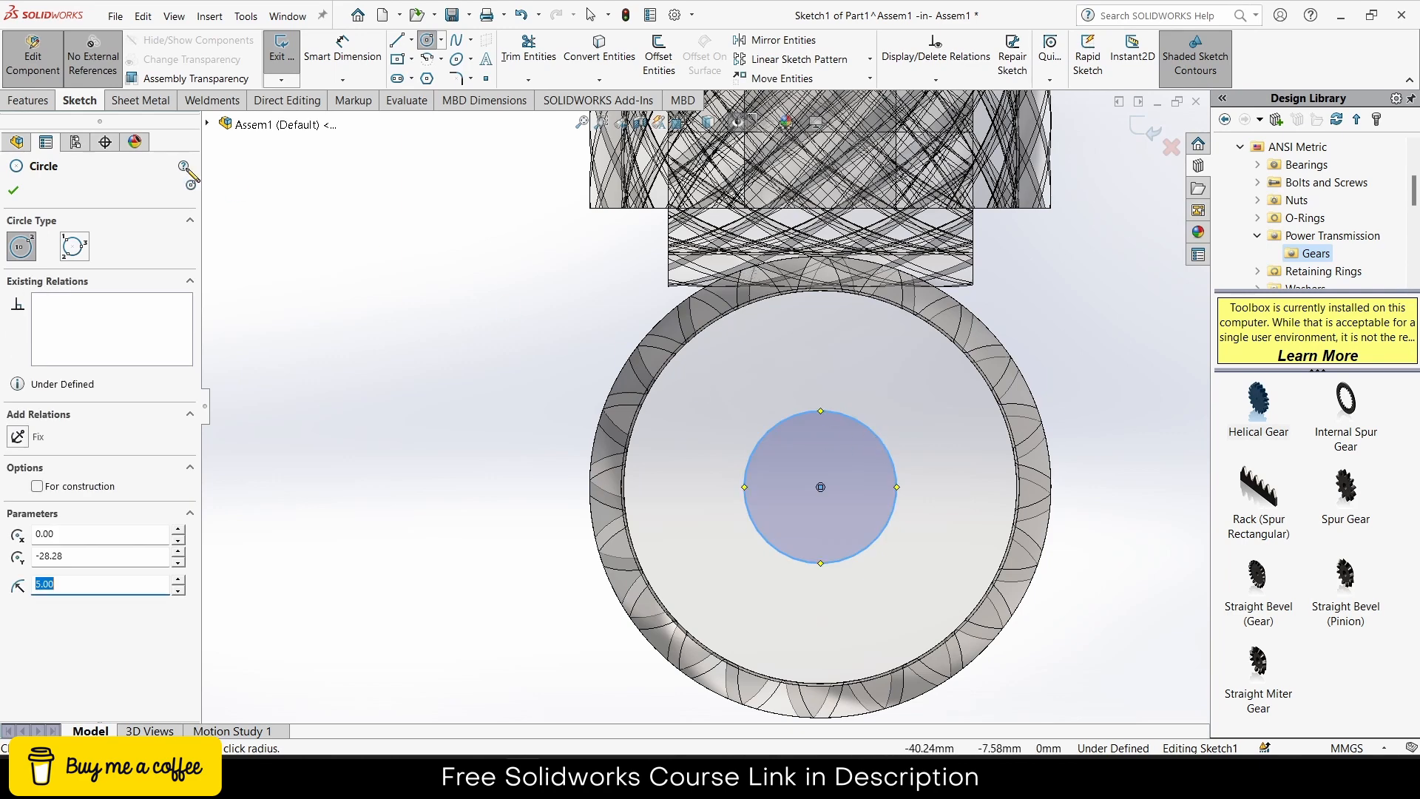
Step: Extrude the bore circle as a shaft, 20 mm into the gear and 5 mm in the second direction
click(27, 100)
click(289, 55)
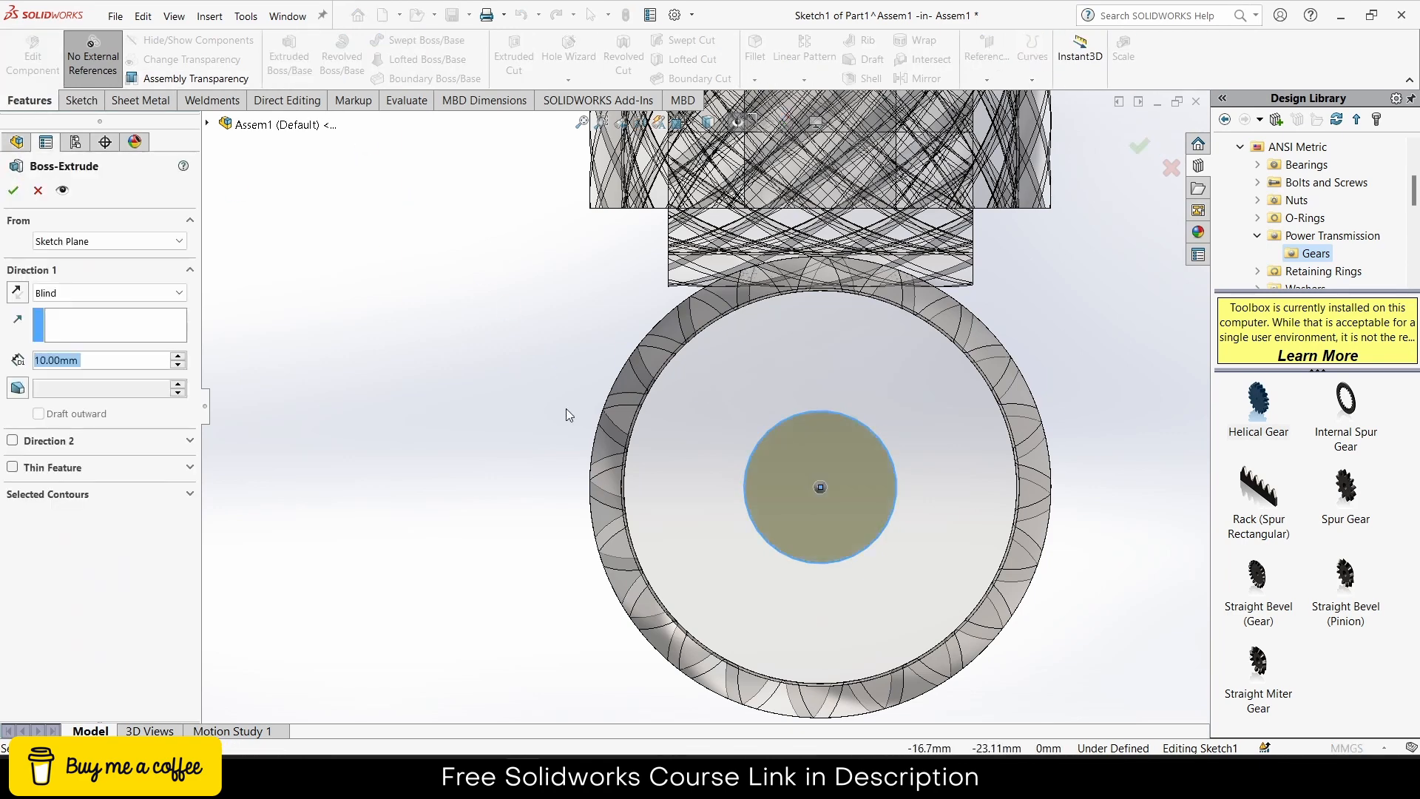
click(14, 293)
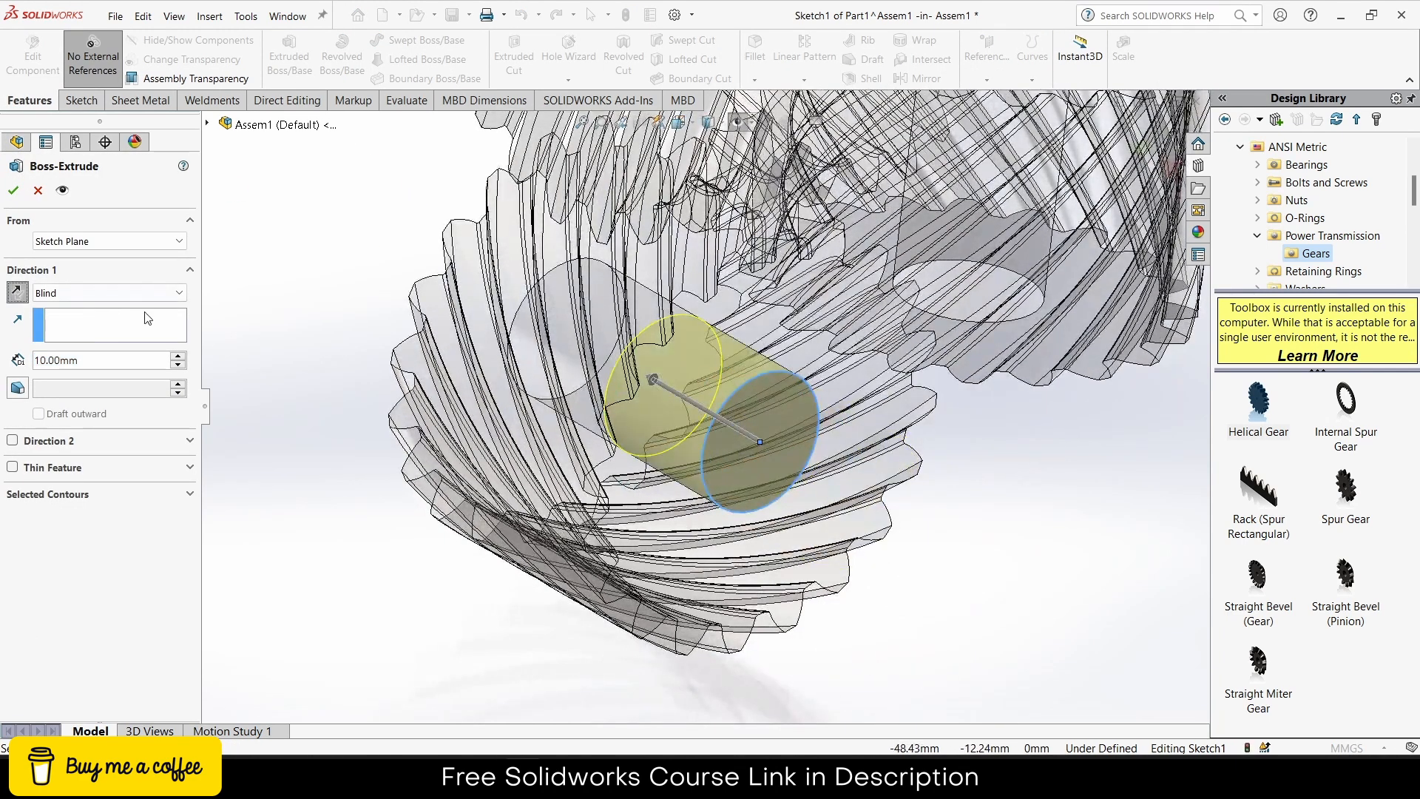
click(179, 356)
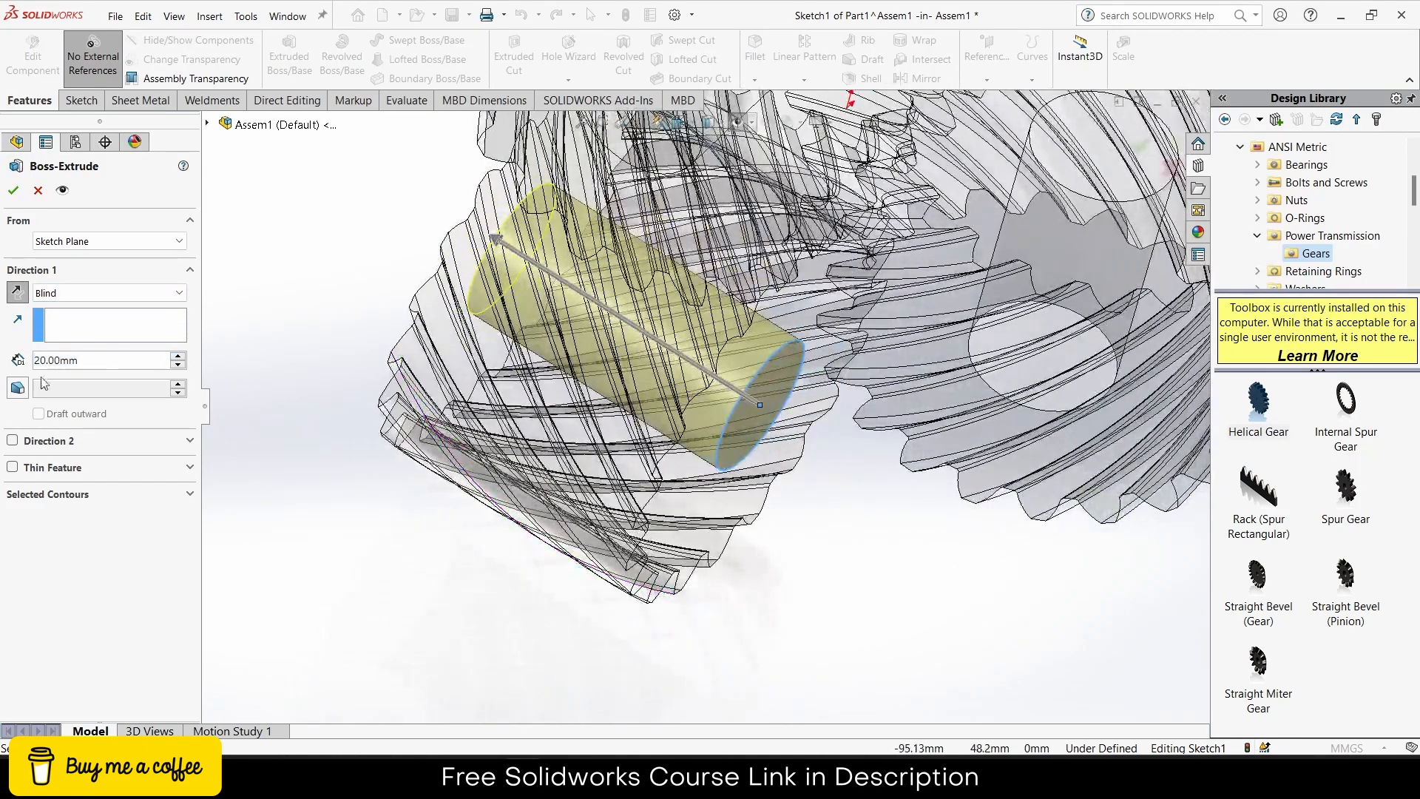
click(13, 442)
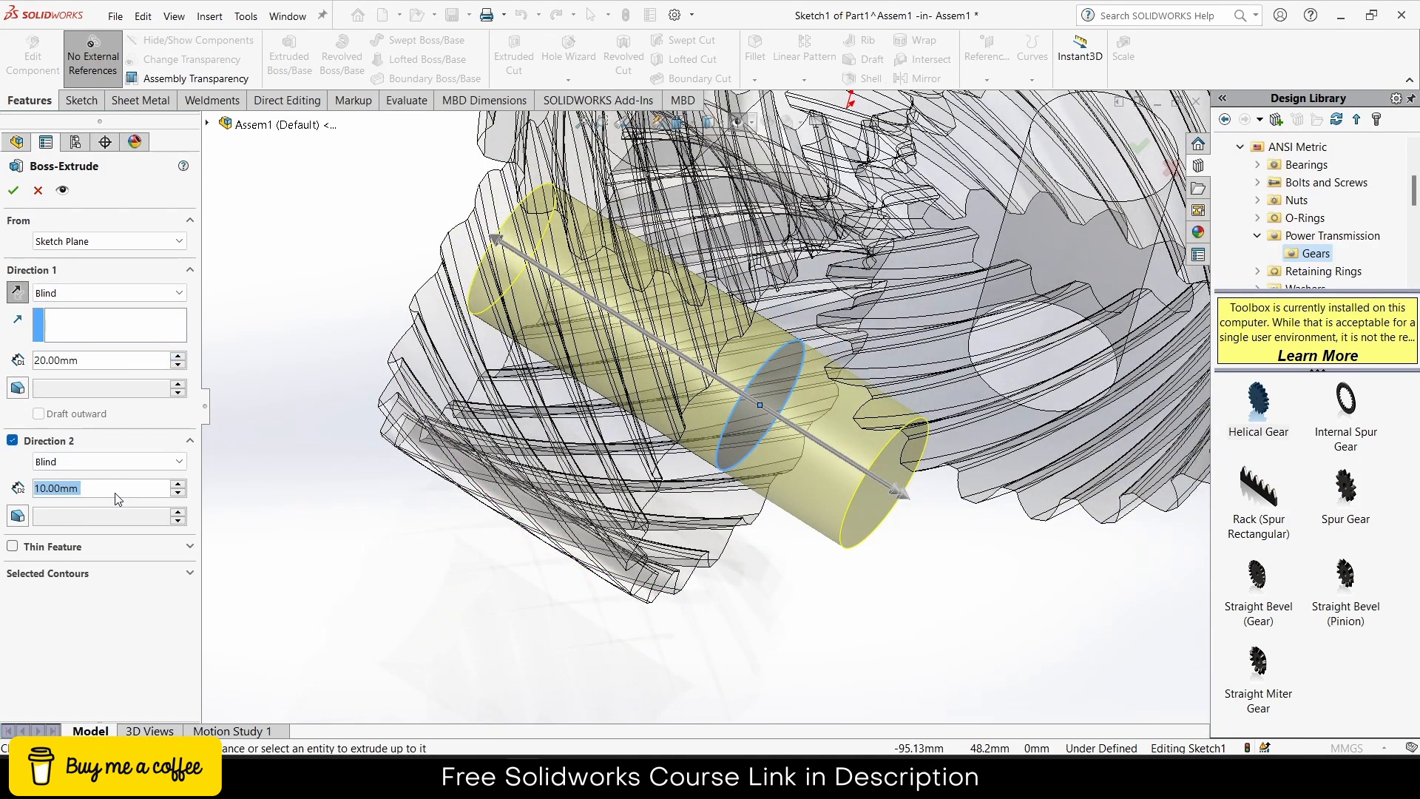
text(2)
key(Return)
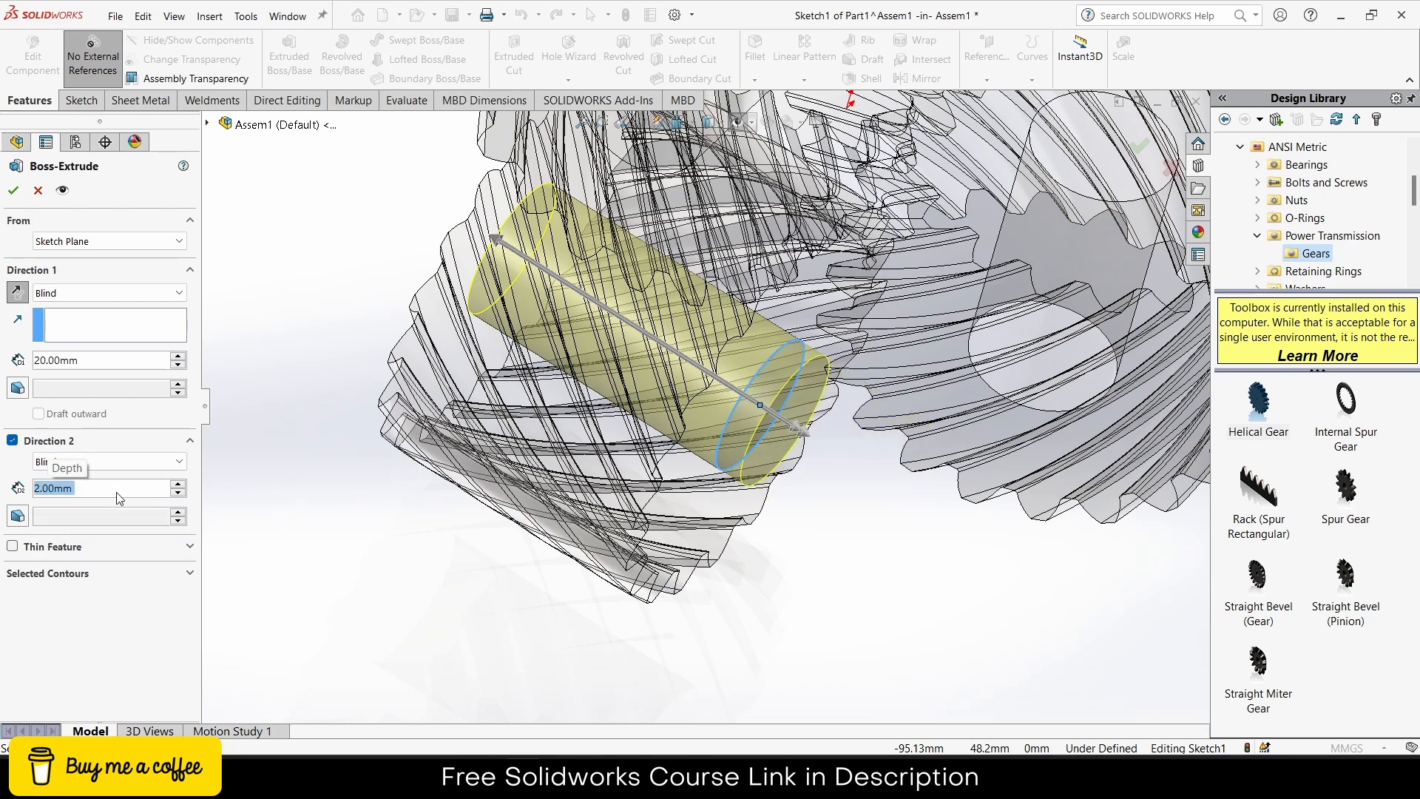
text(5)
key(Return)
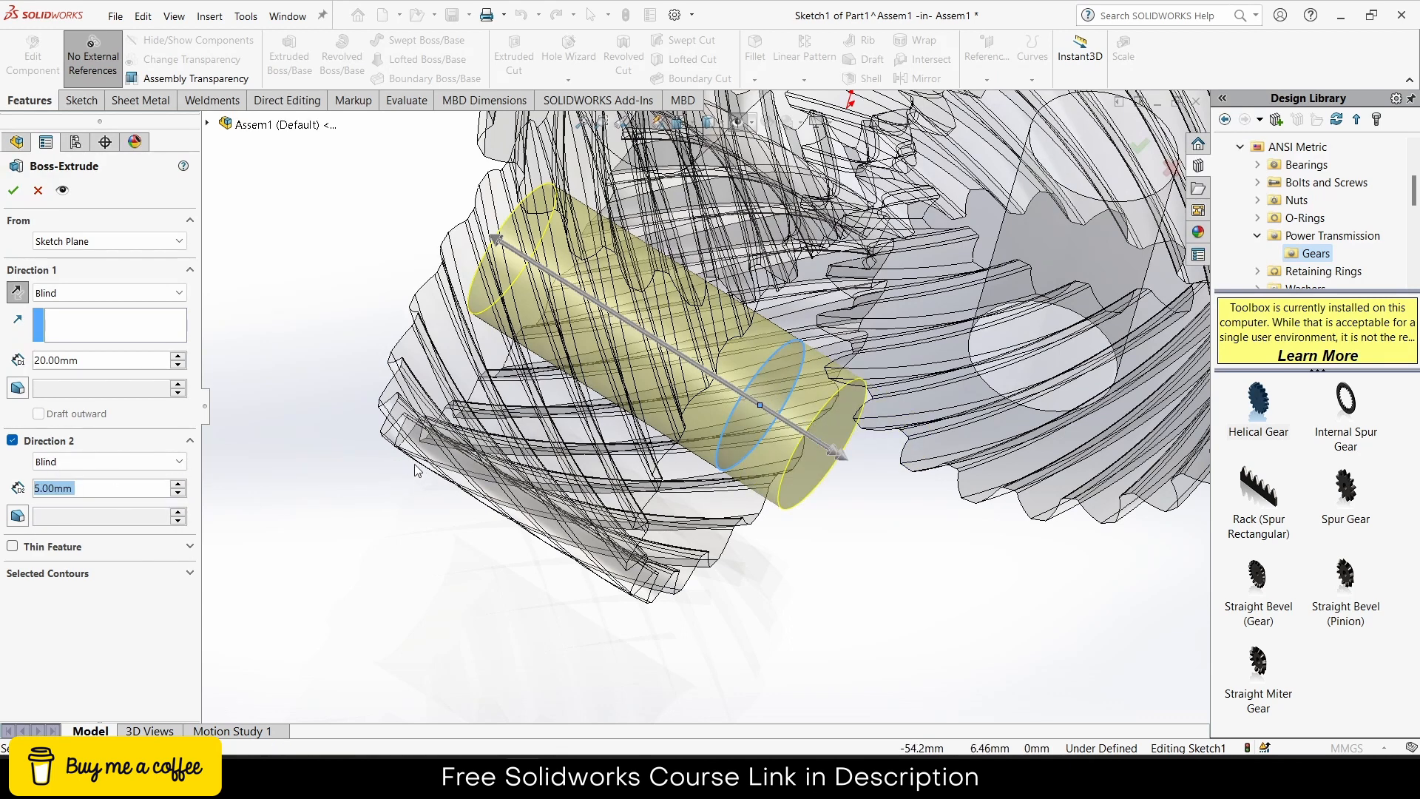
click(13, 190)
Step: Start a sketch on the shaft's protruding end face and draw a concentric circle of about 11.34 mm radius
middle_drag(837, 501, 767, 362)
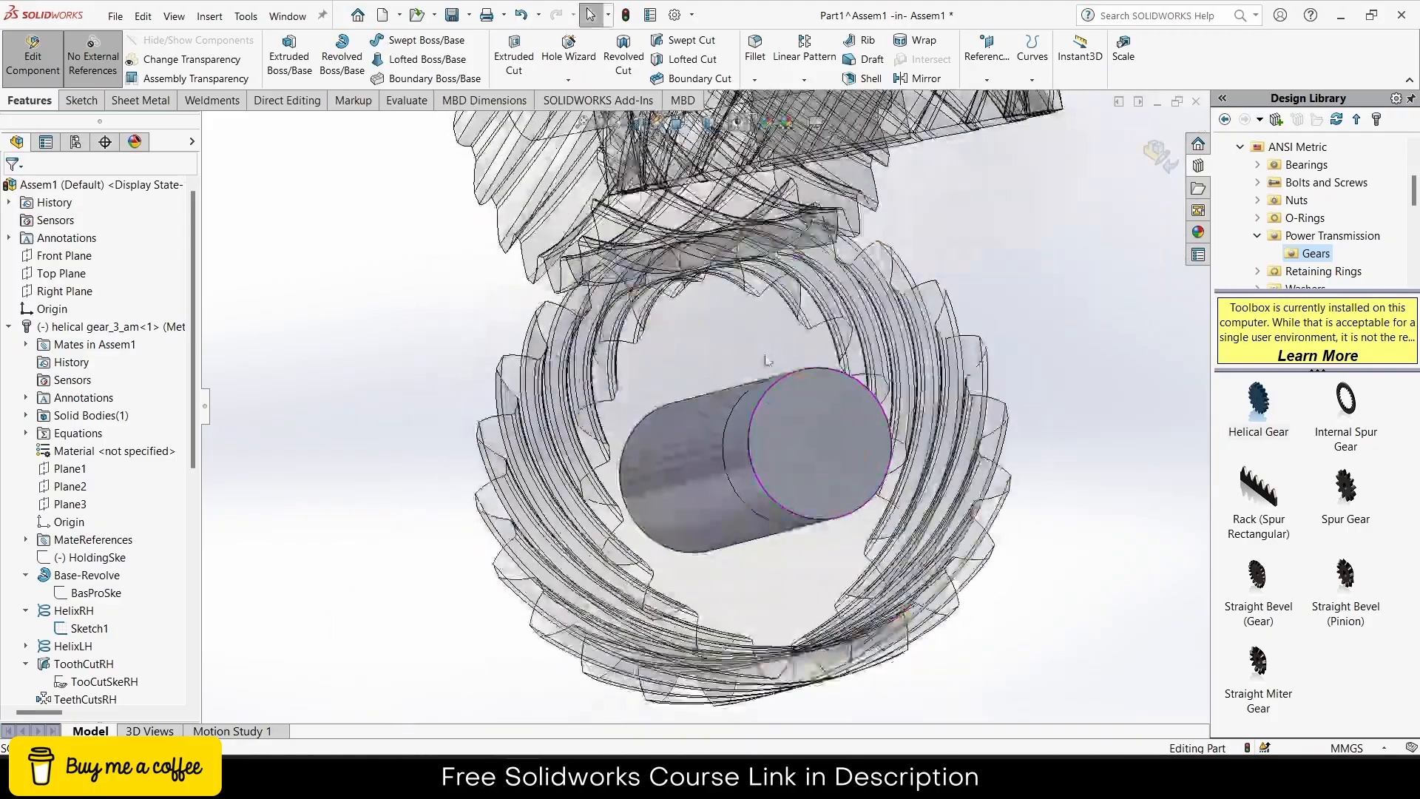
scroll(789, 417, up, 1)
mouse_move(788, 417)
middle_down()
mouse_move(651, 475)
mouse_move(763, 447)
middle_up()
click(783, 430)
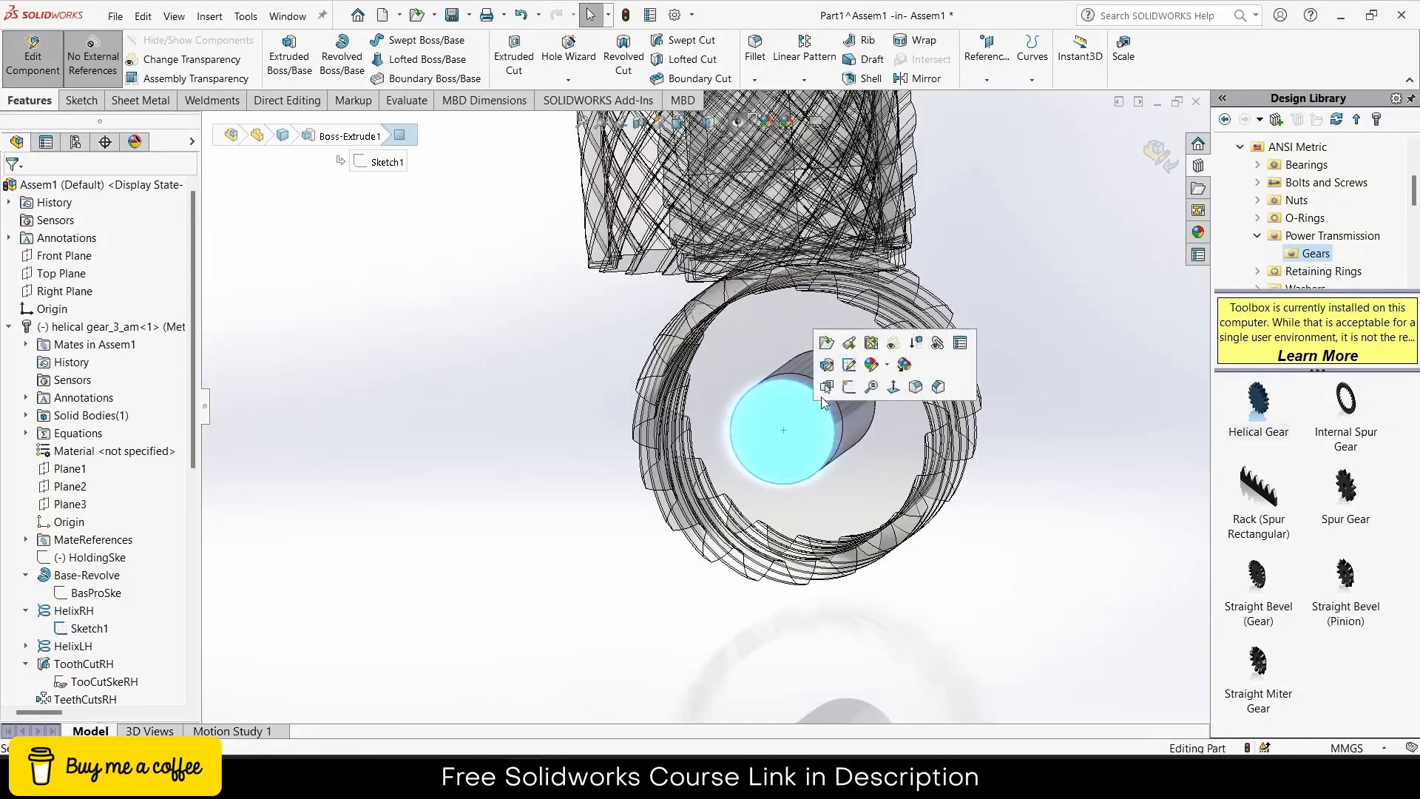
click(848, 387)
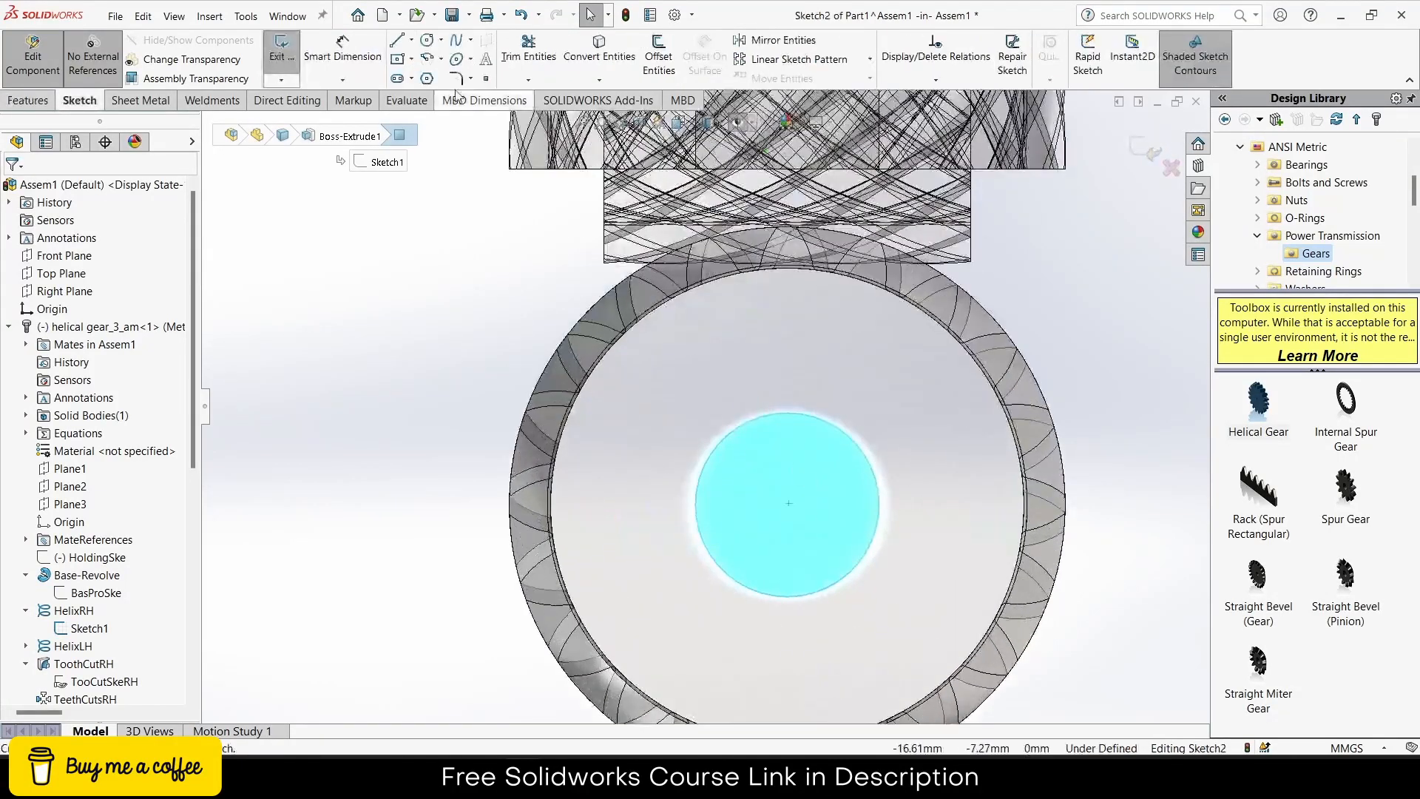
click(427, 41)
click(789, 504)
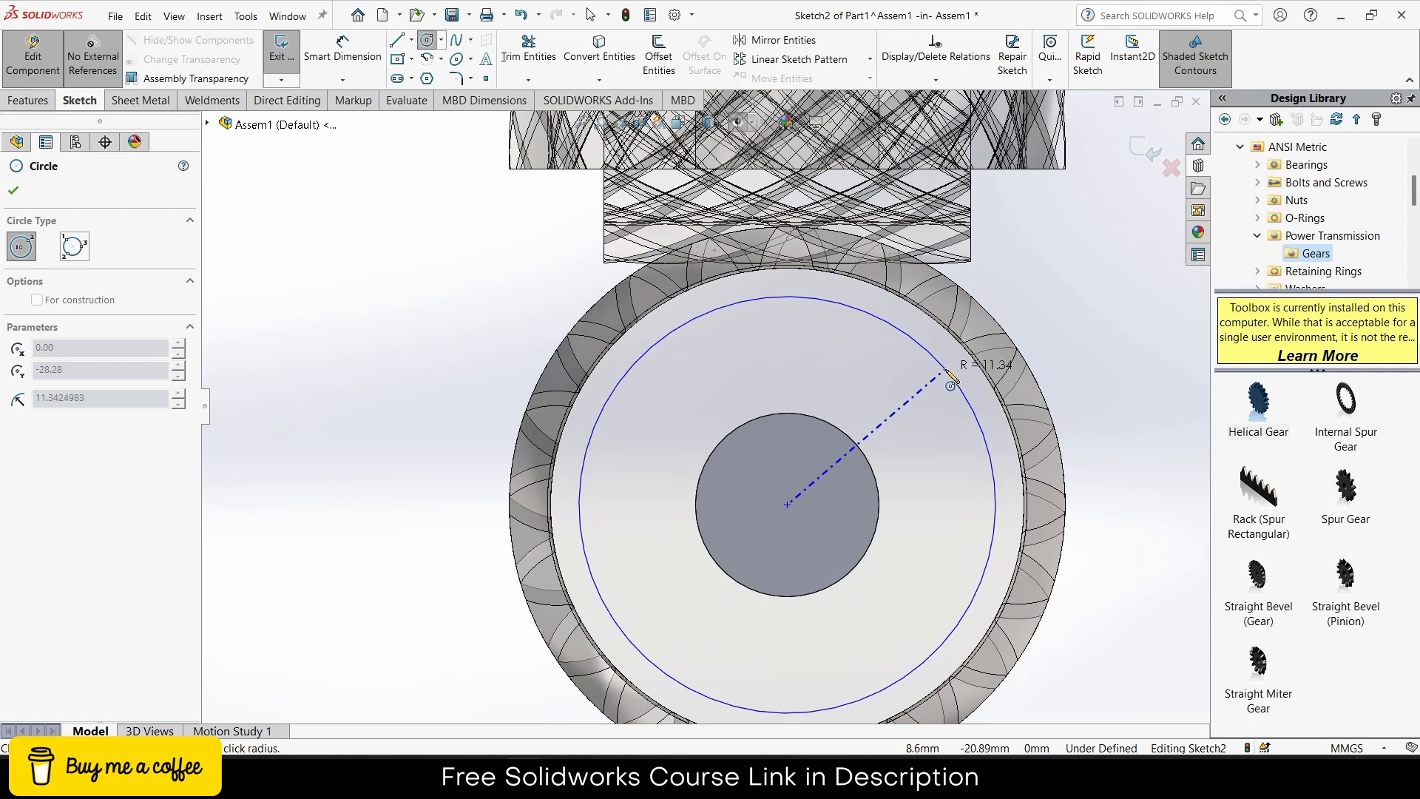
click(951, 378)
Step: Dimension the new circle on the shaft's end face to a 20 mm diameter
click(343, 48)
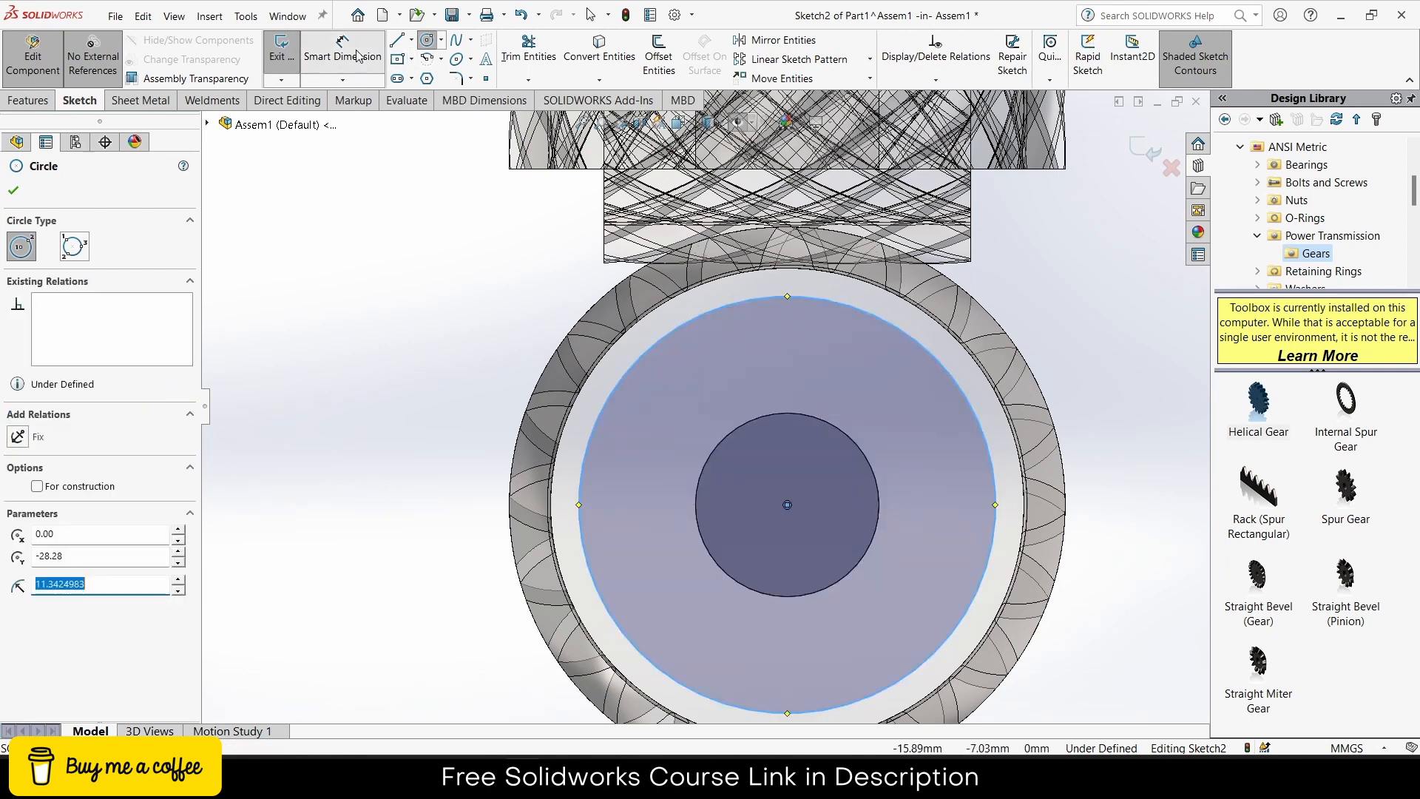
click(655, 341)
click(430, 349)
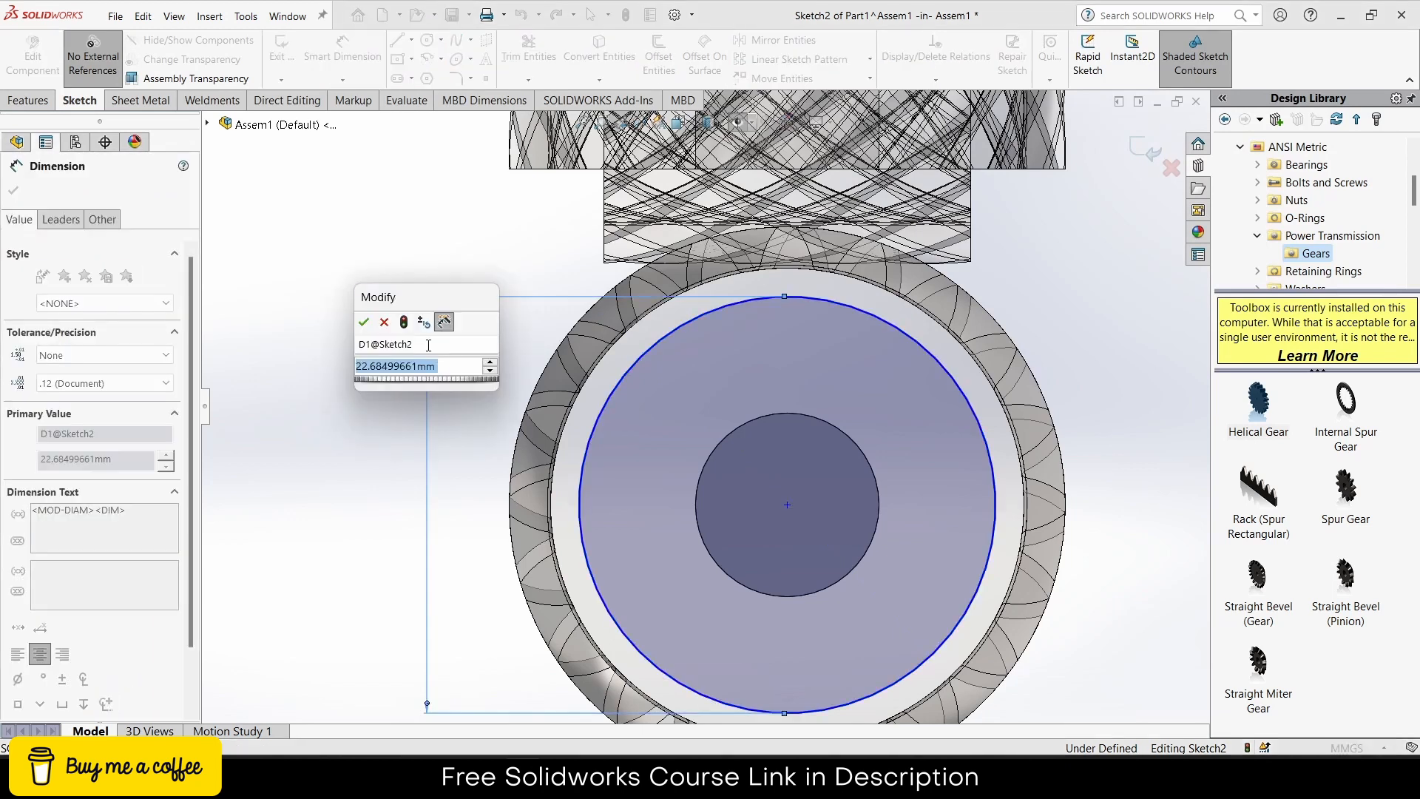
key(Return)
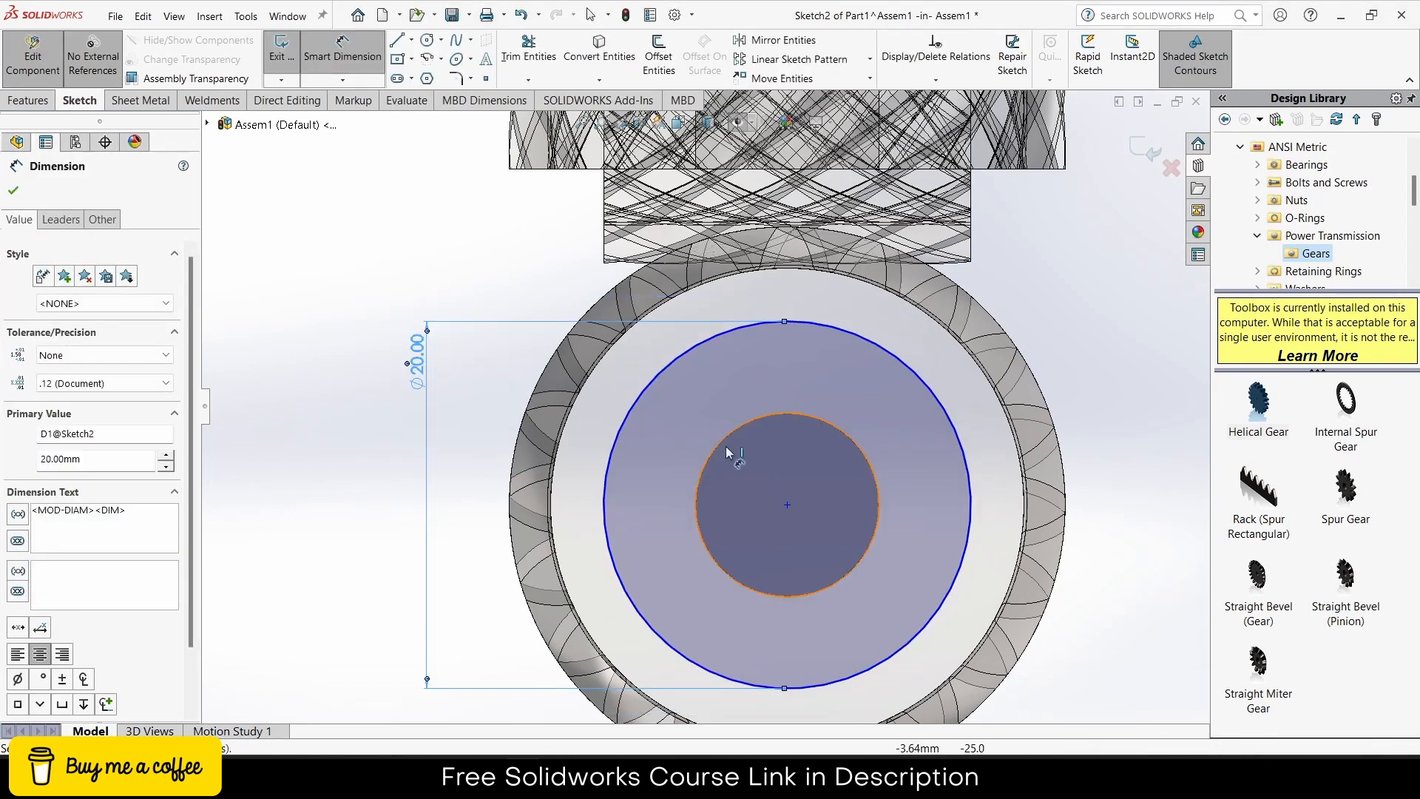
Step: Make the 20 mm circle's centre concentric with the shaft's end edge and remove the conflicting coincident relation
key(Escape)
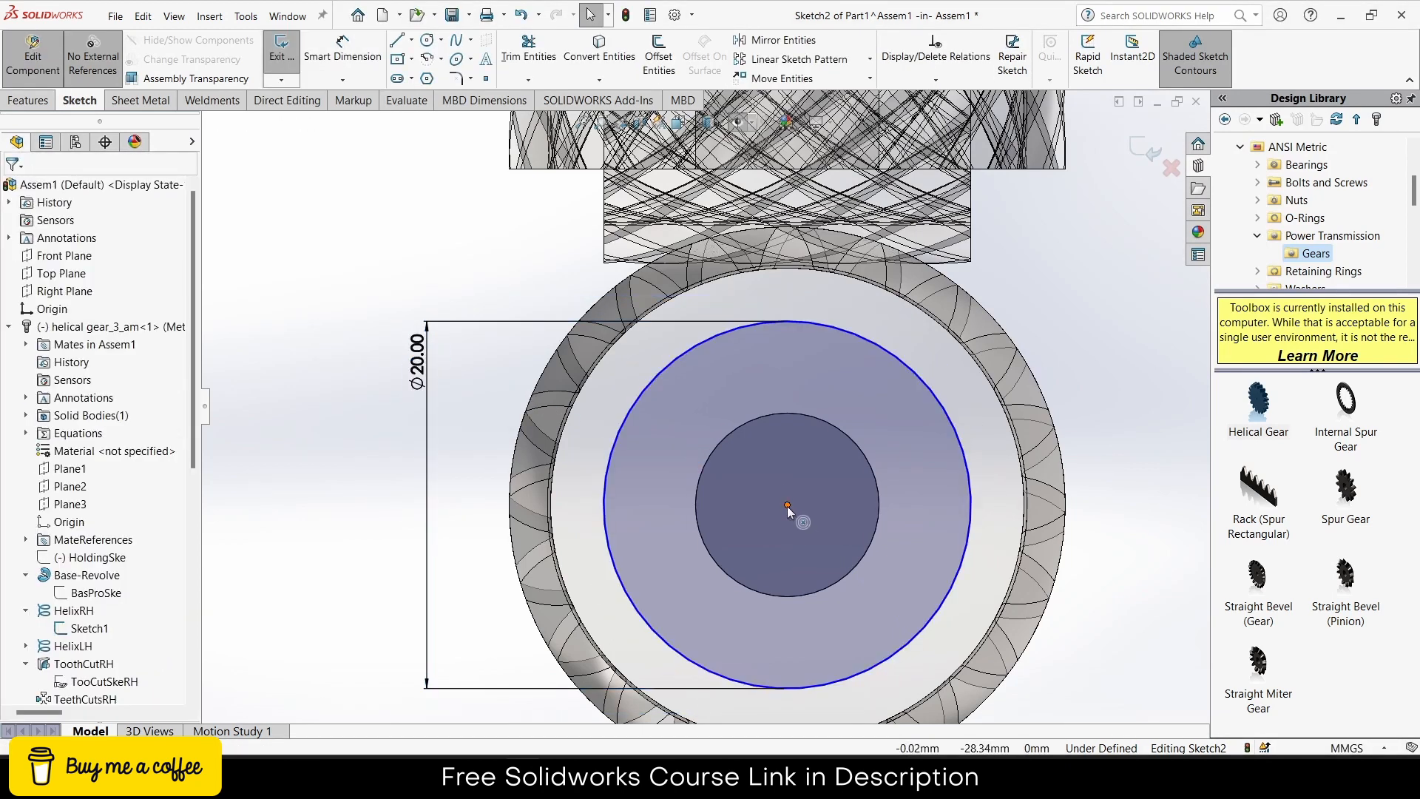
drag(787, 504, 796, 484)
ctrl+click(876, 472)
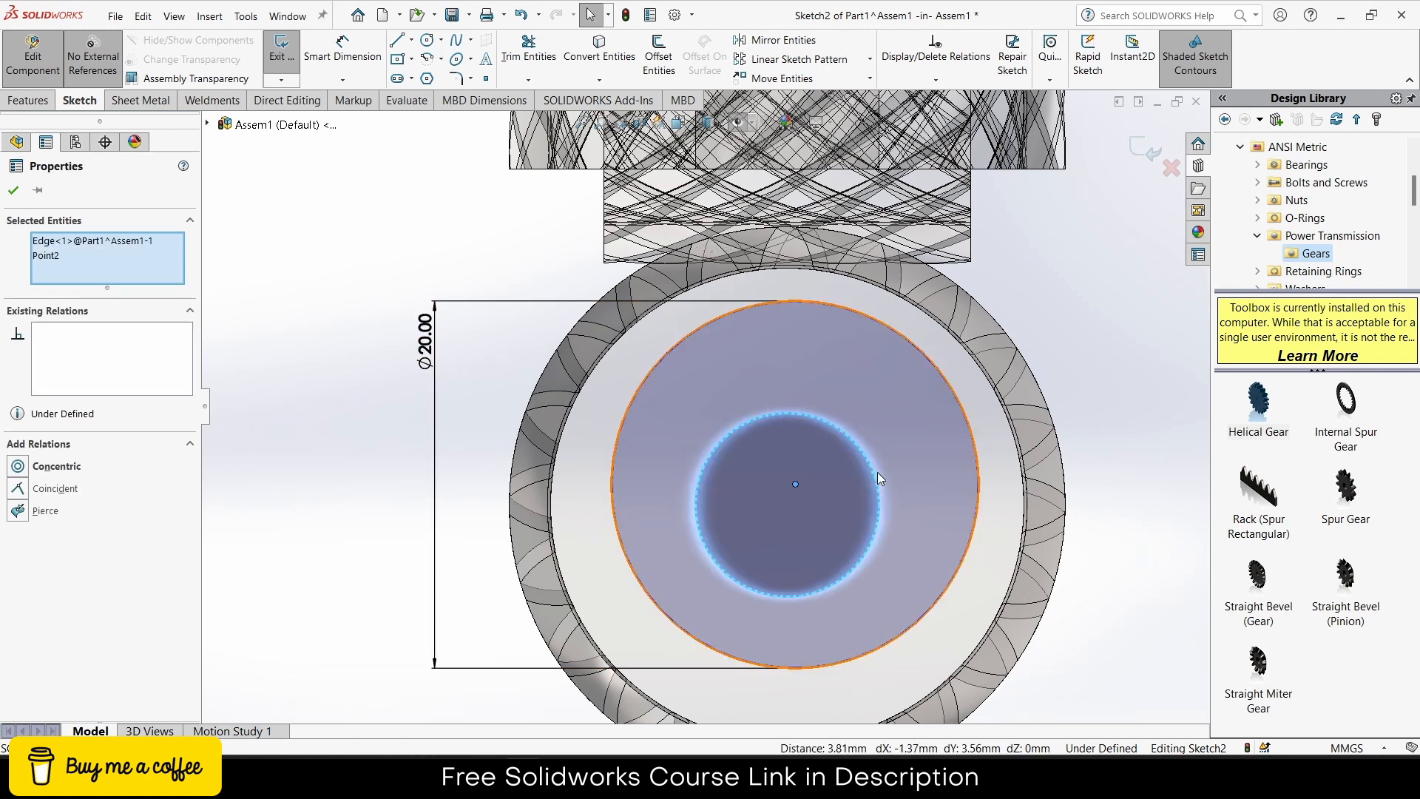
click(940, 406)
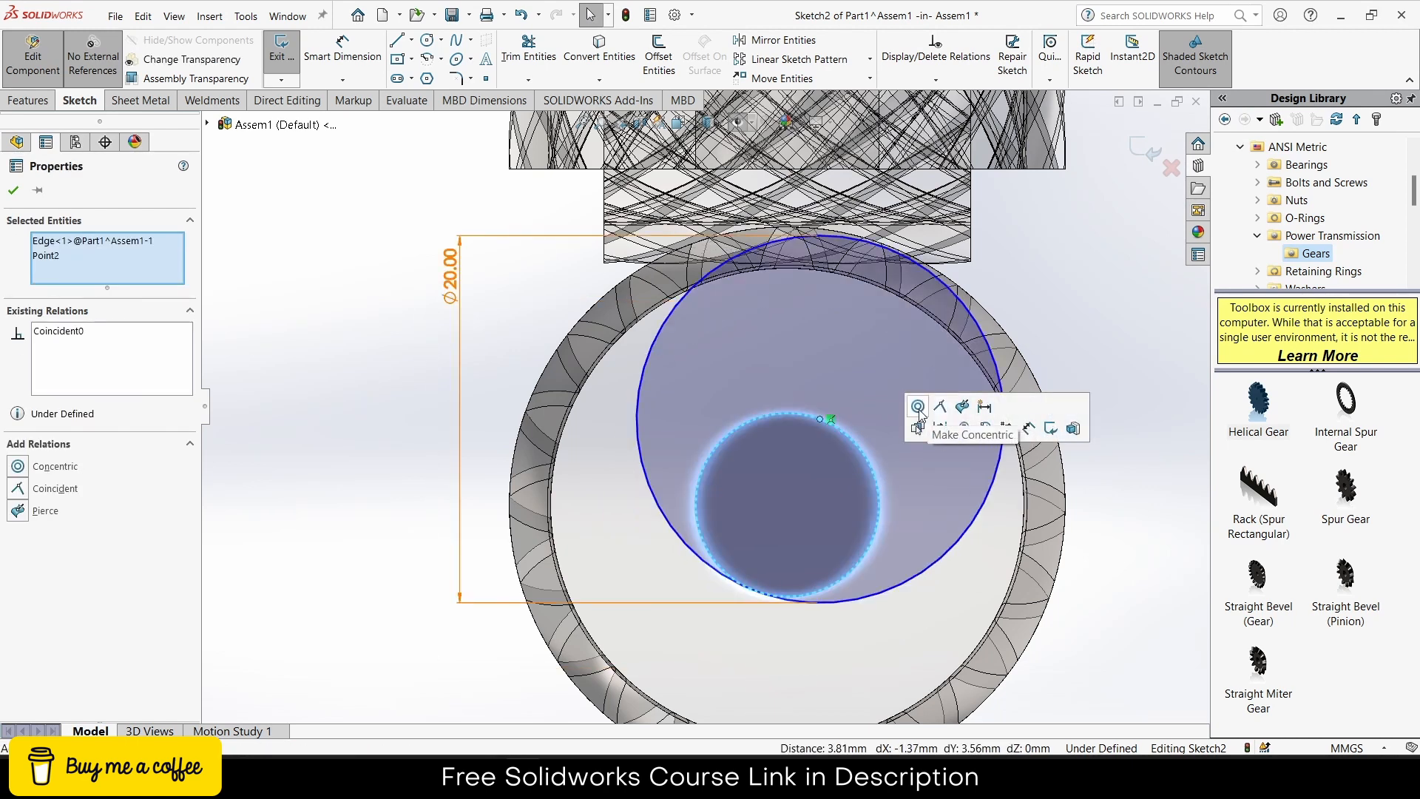
click(918, 407)
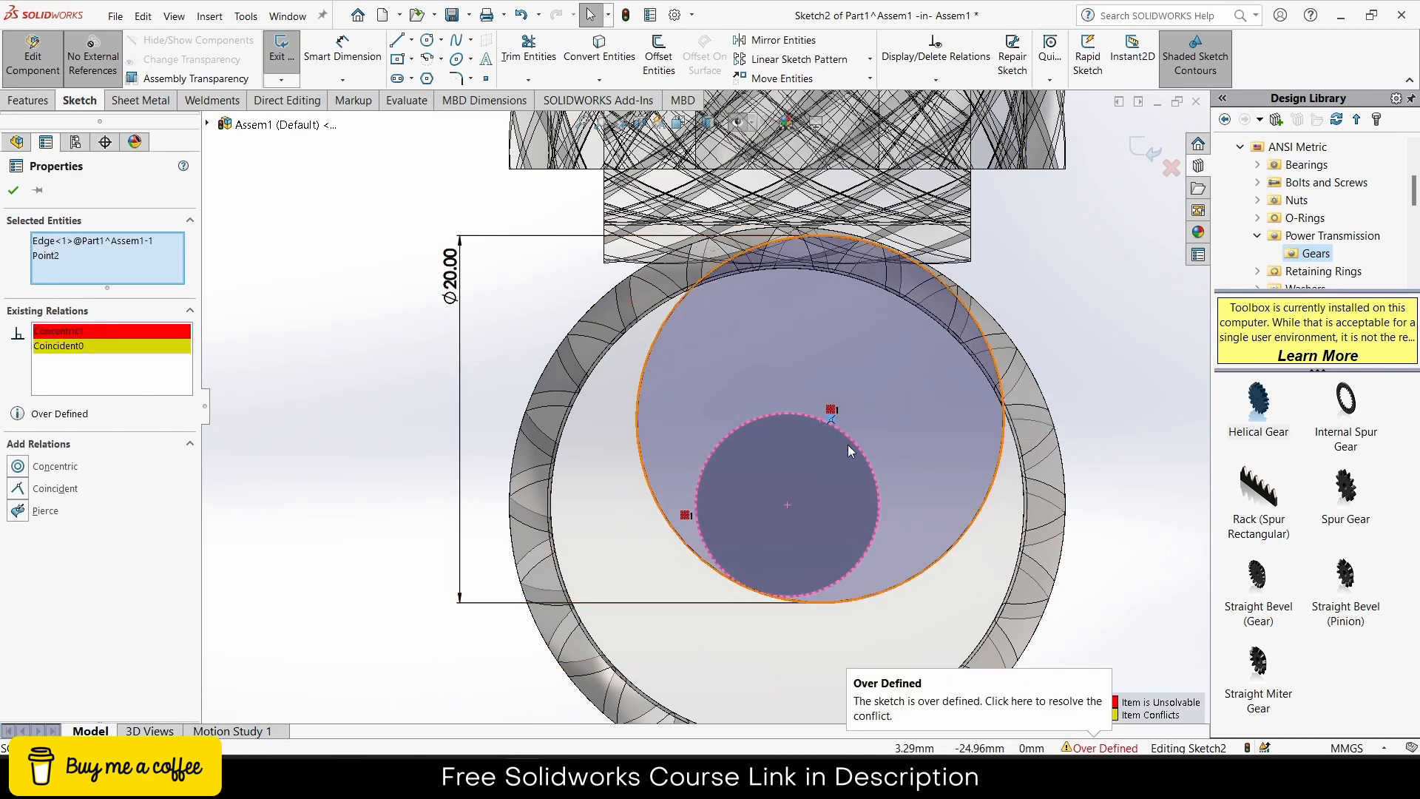
key(Delete)
scroll(1025, 420, up, 2)
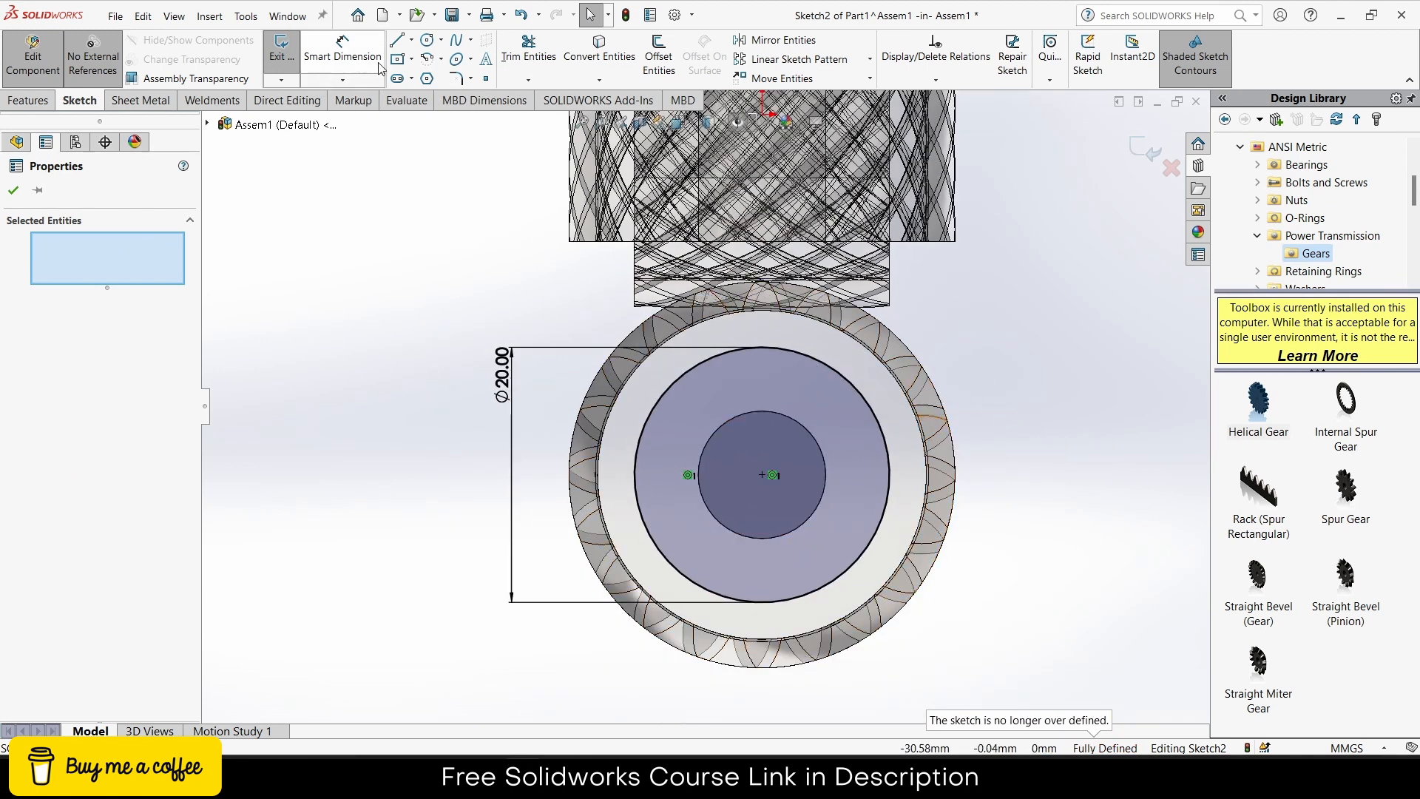
Step: Sketch a corner rectangle about 21.8 by 19.5 mm, starting at the topmost point of the 20 mm circle
click(411, 65)
click(443, 75)
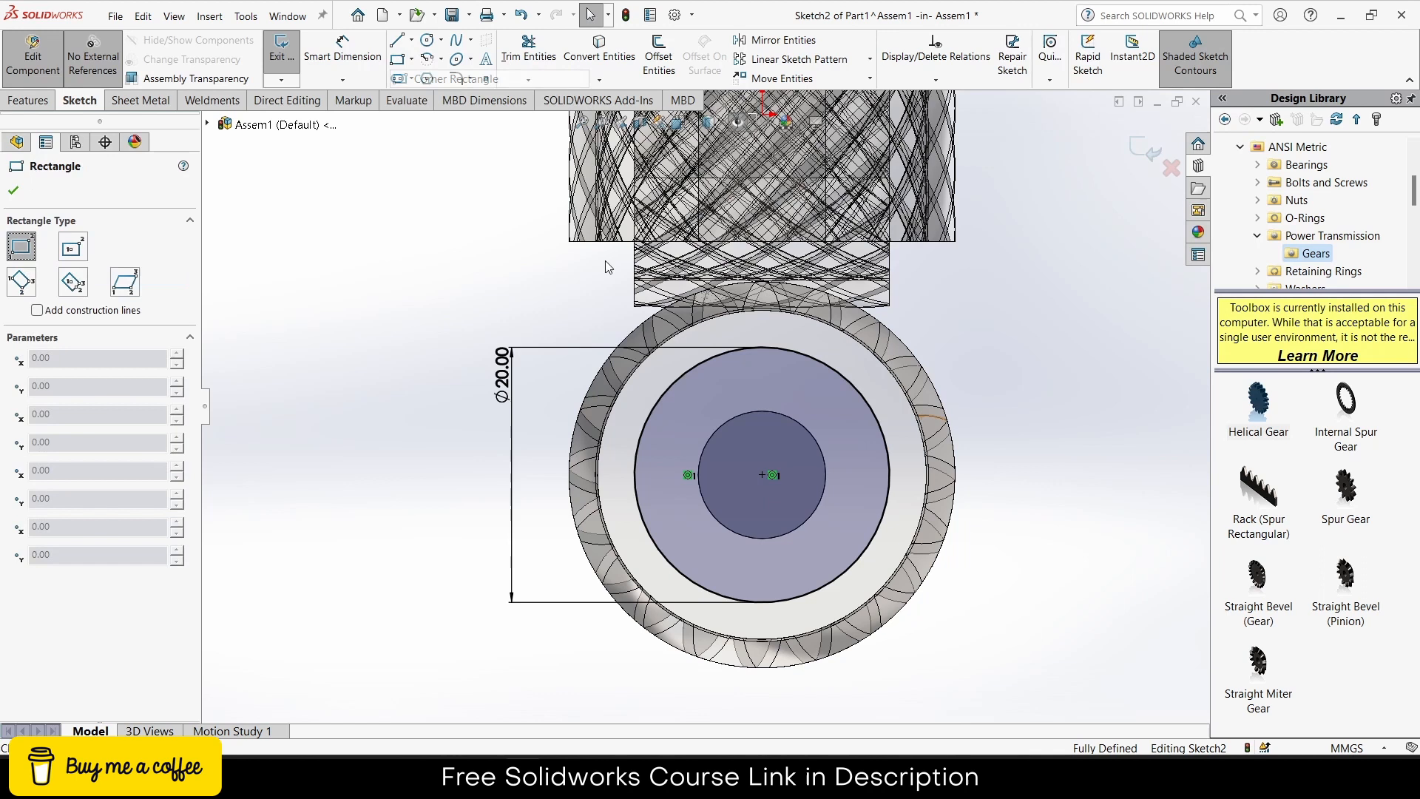
click(763, 347)
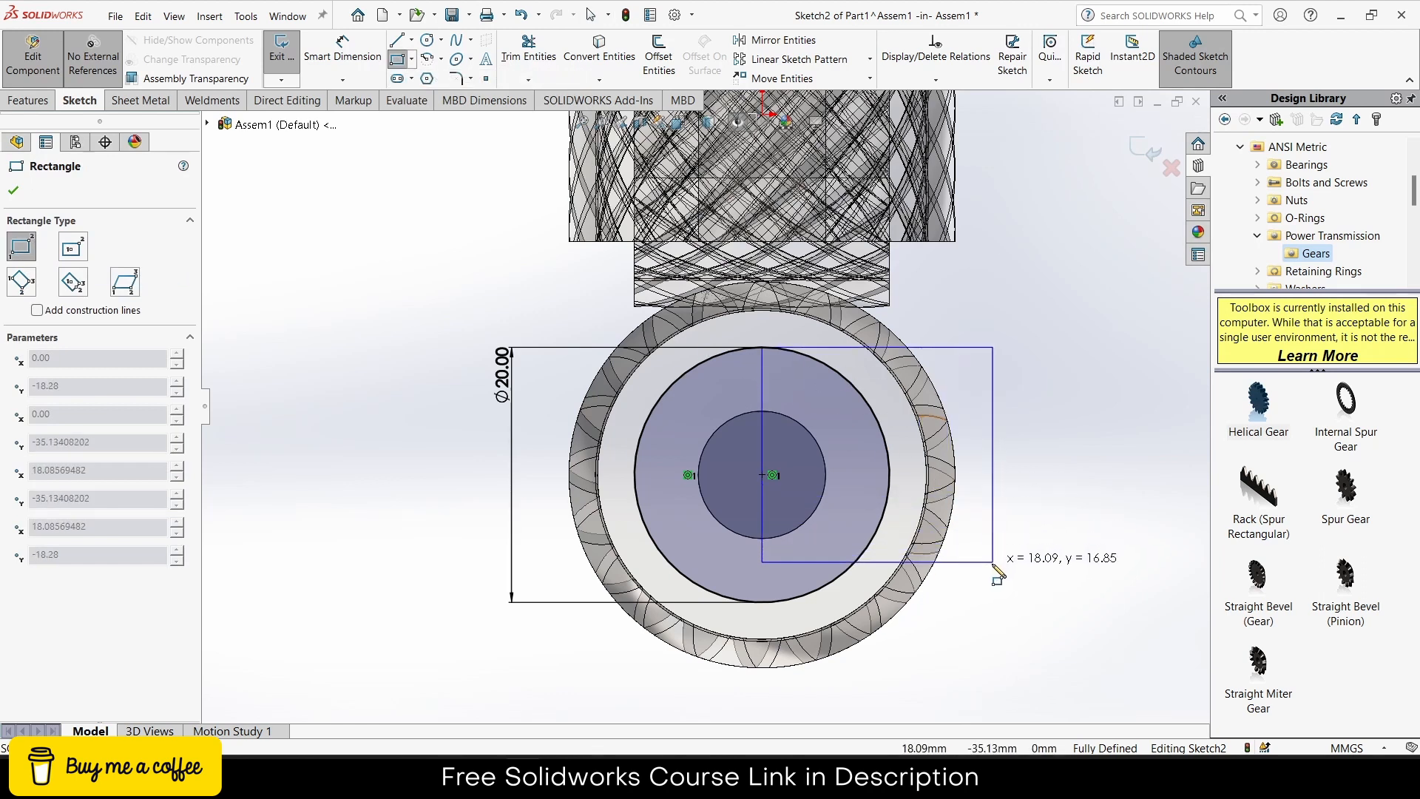
click(1040, 596)
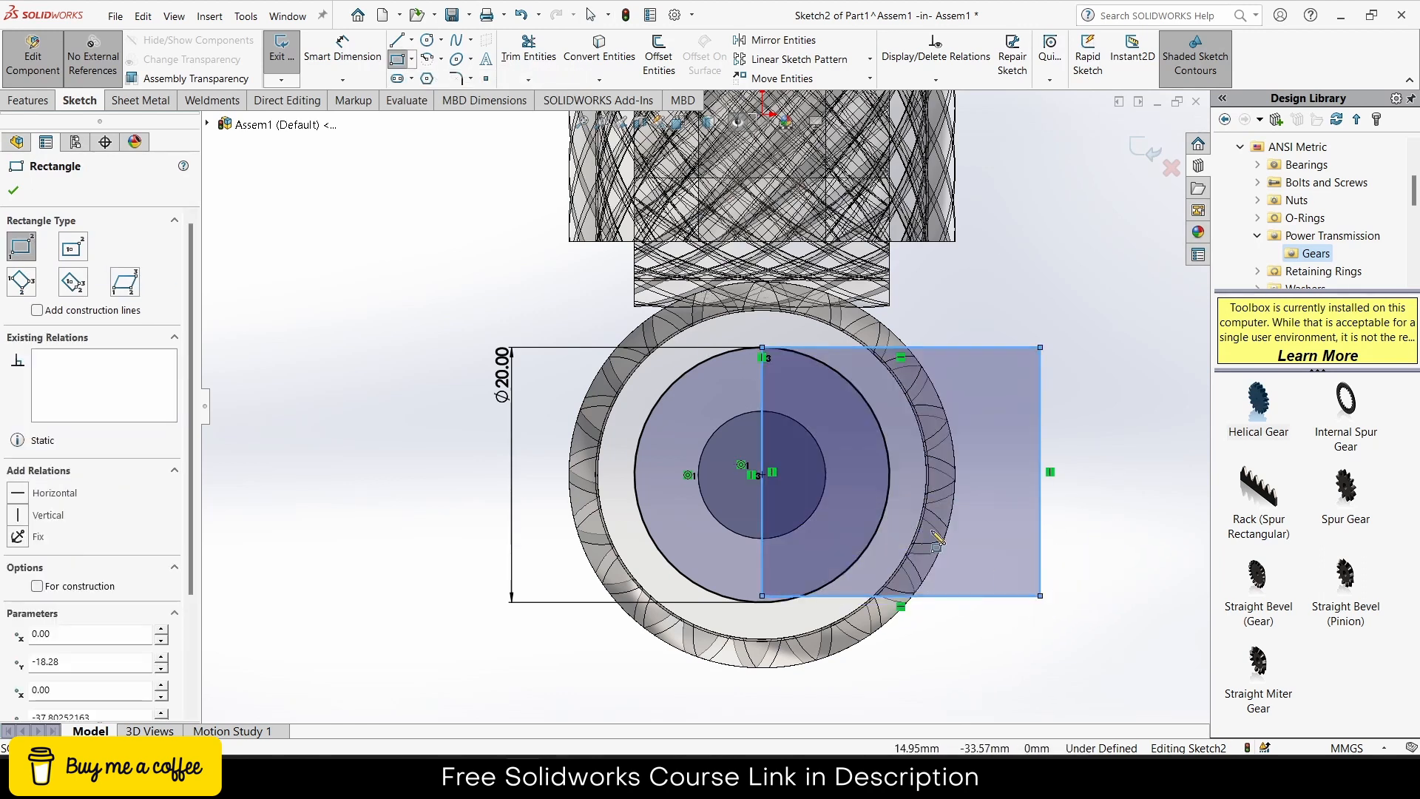
Step: Dimension the rectangle's height and width to 20 mm each
click(337, 73)
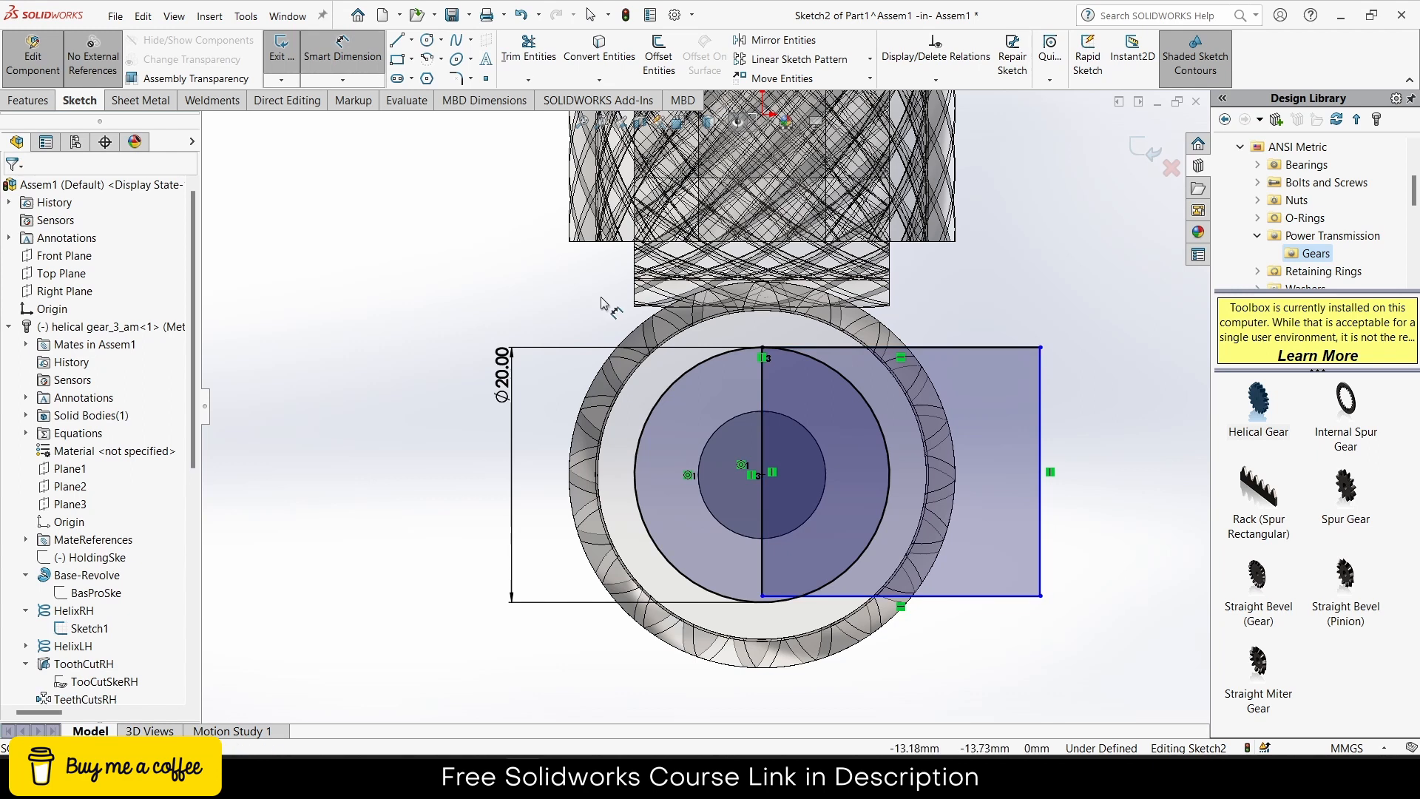
click(763, 401)
click(1136, 420)
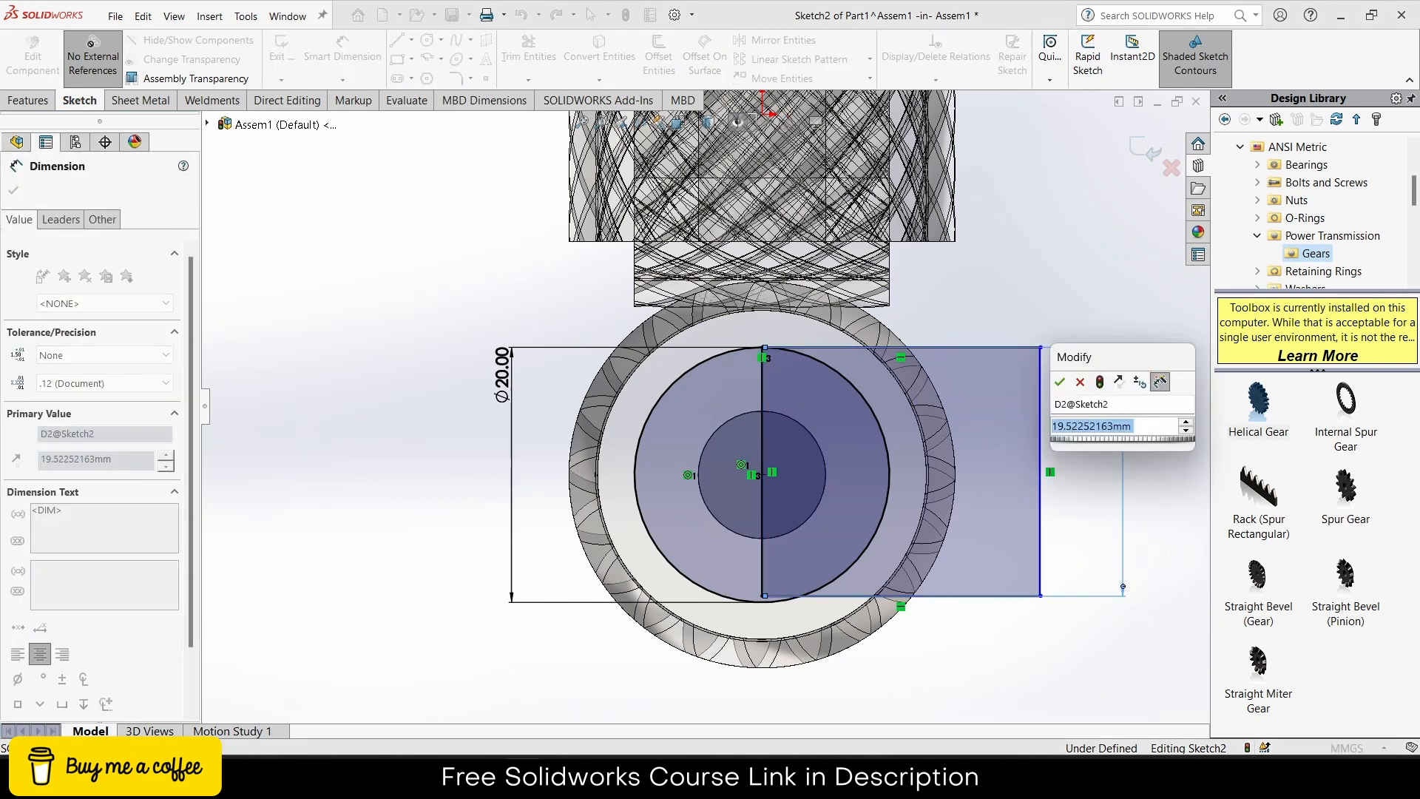
text(20)
key(Return)
scroll(911, 396, up, 3)
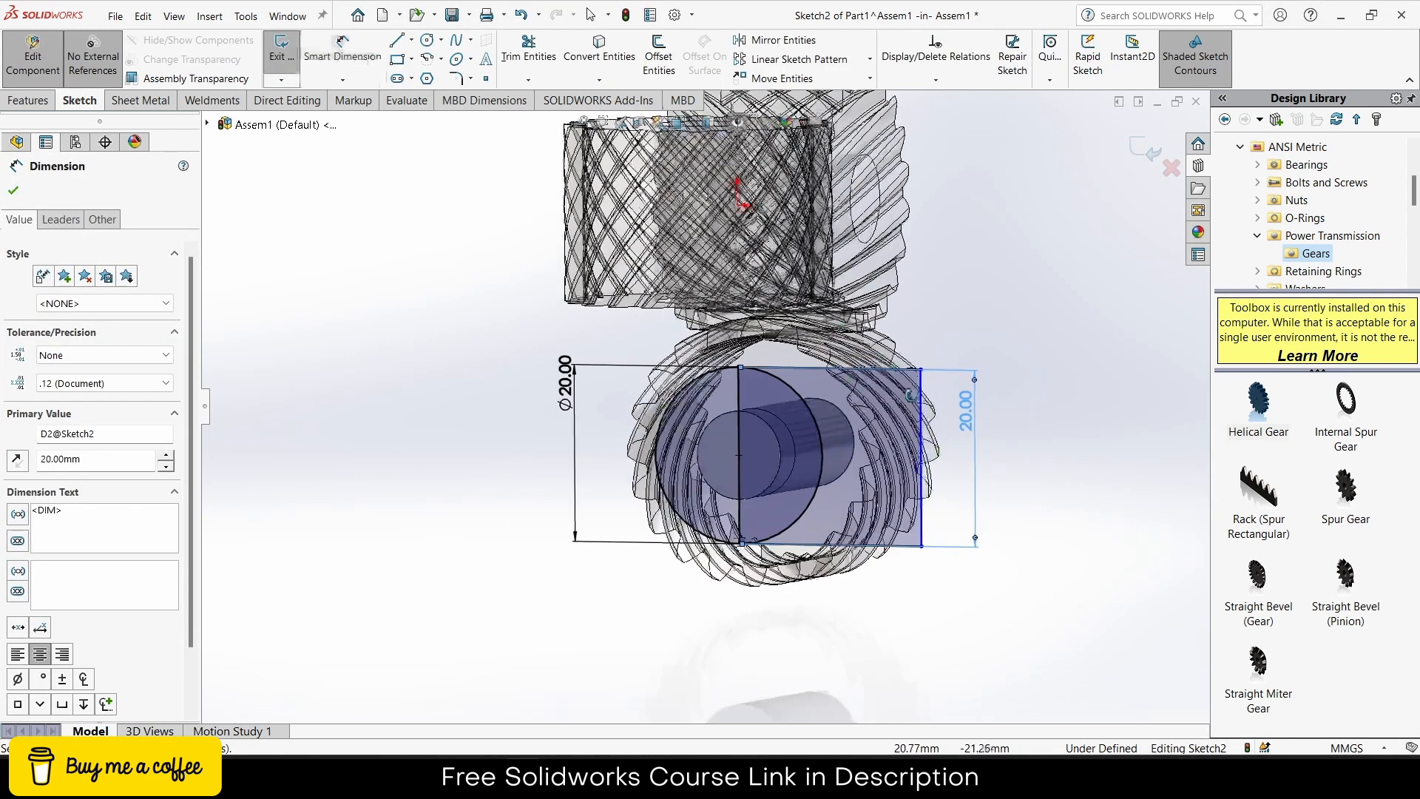
middle_drag(912, 396, 901, 435)
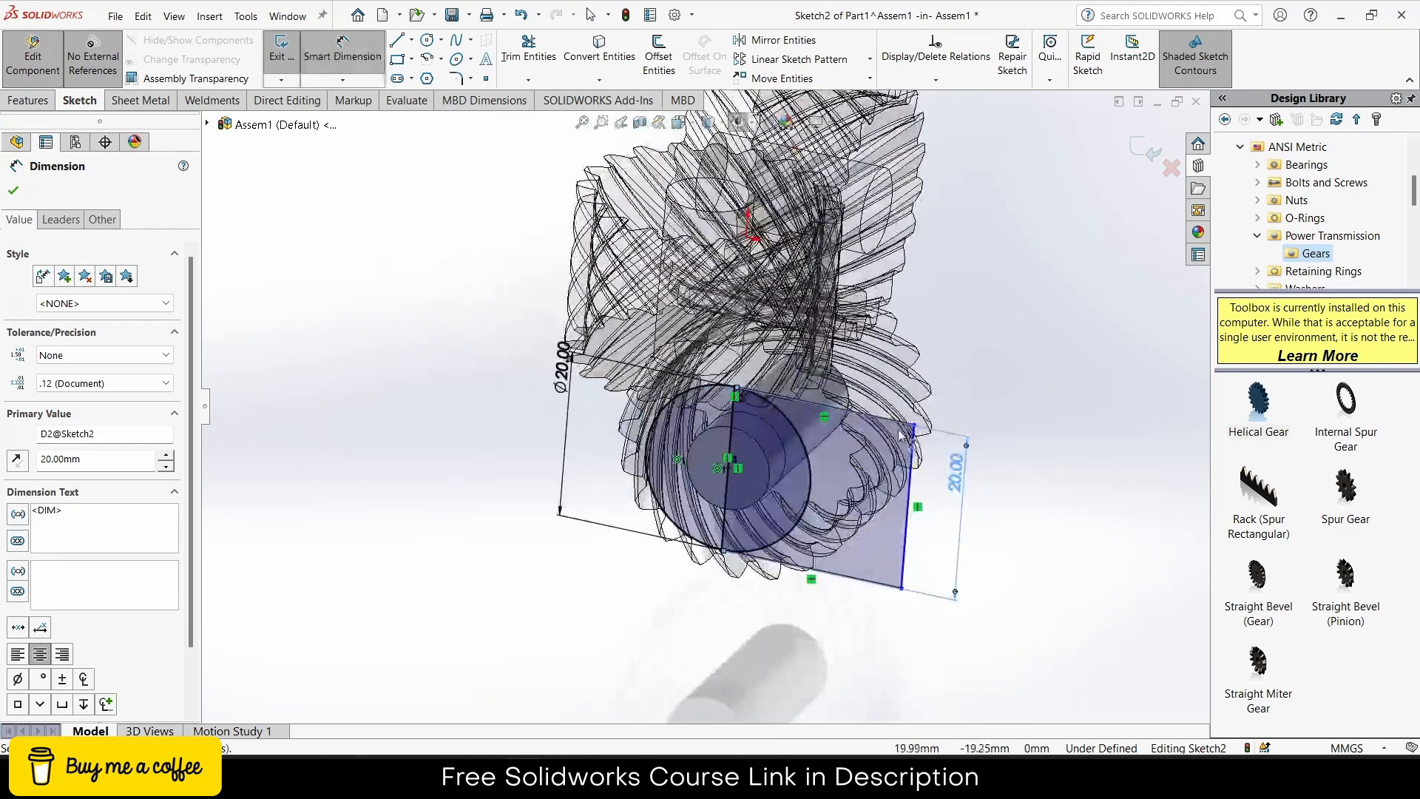
click(895, 427)
click(829, 641)
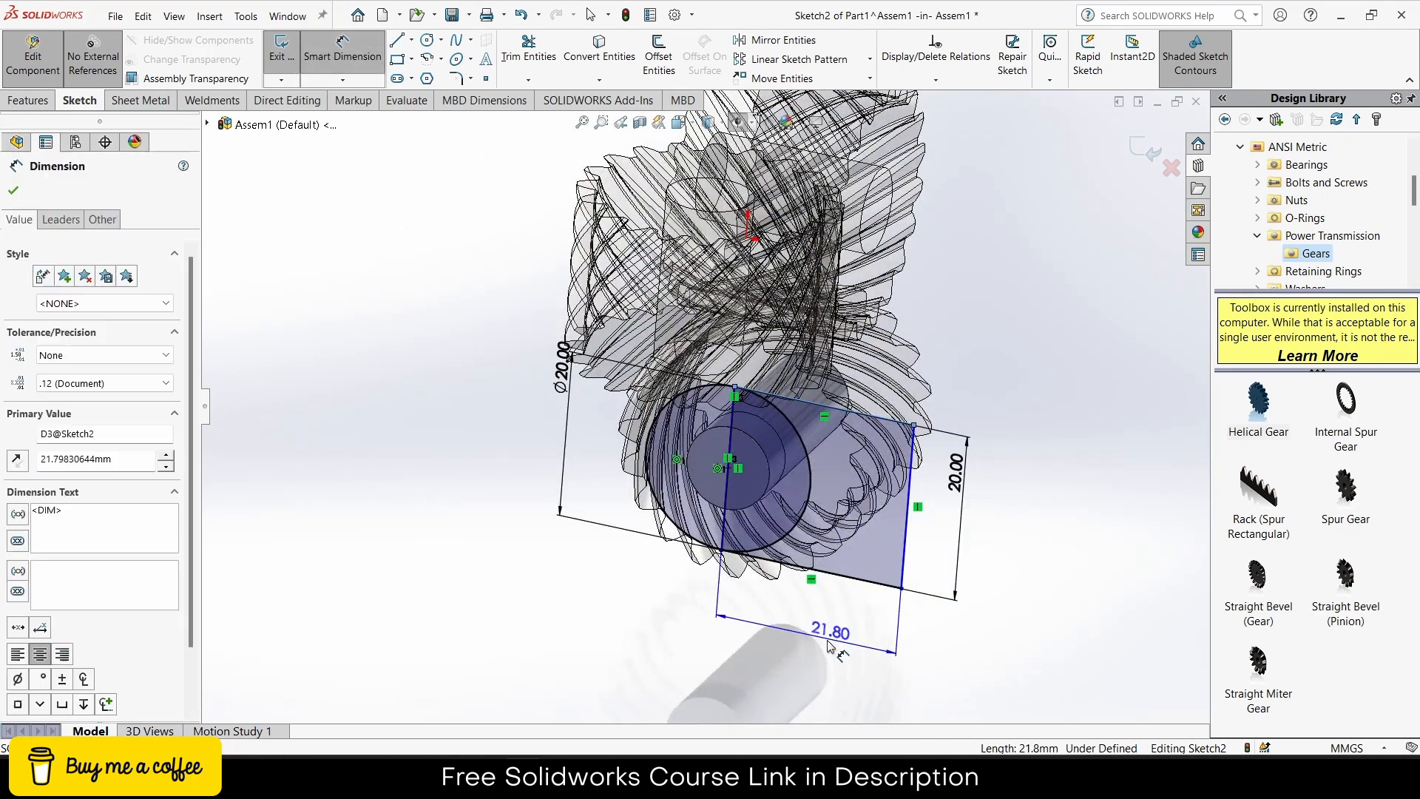
text(2)
middle_drag(830, 631, 864, 505)
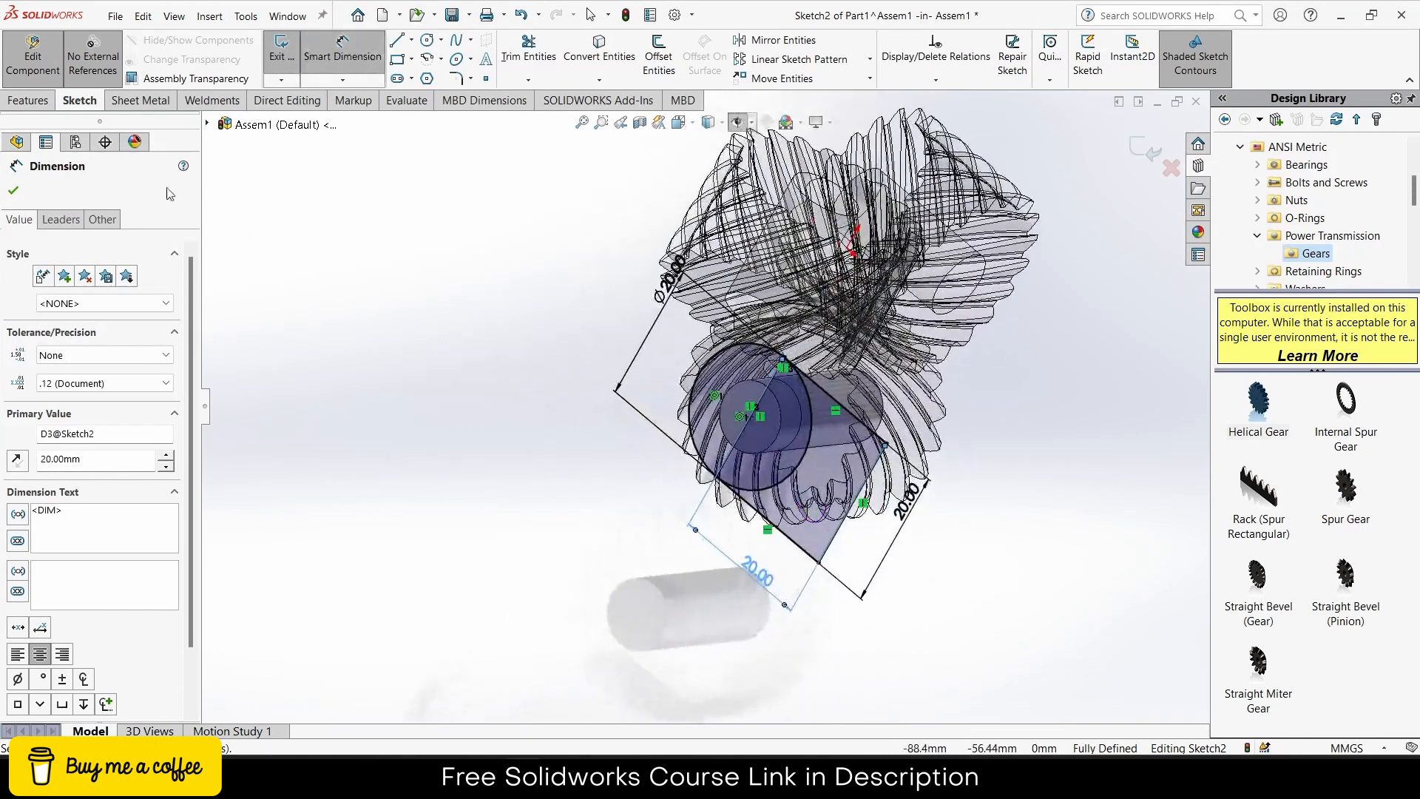
Step: Start a boss extrude and select all five regions of the circles and rectangle as contours
click(28, 100)
click(290, 56)
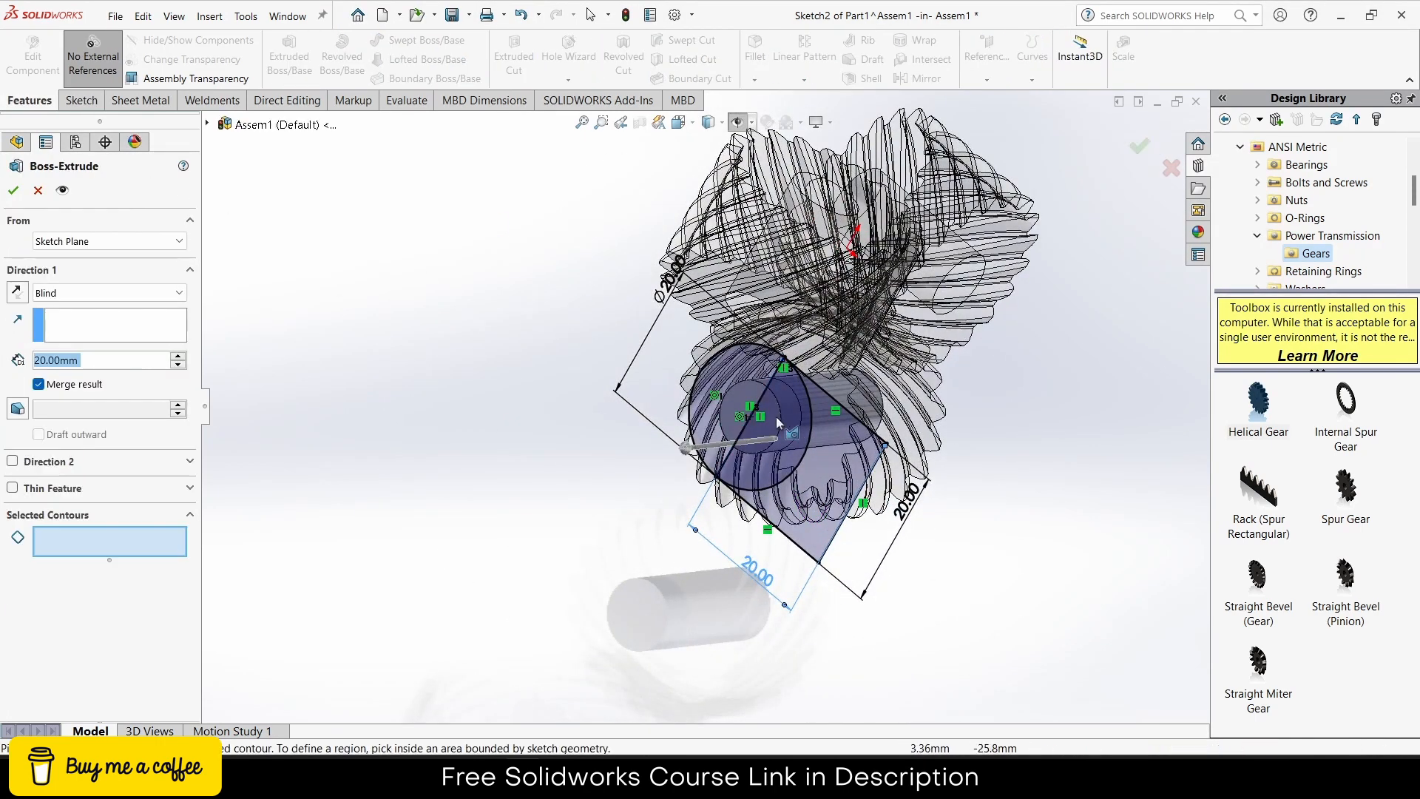
scroll(778, 412, down, 3)
click(760, 424)
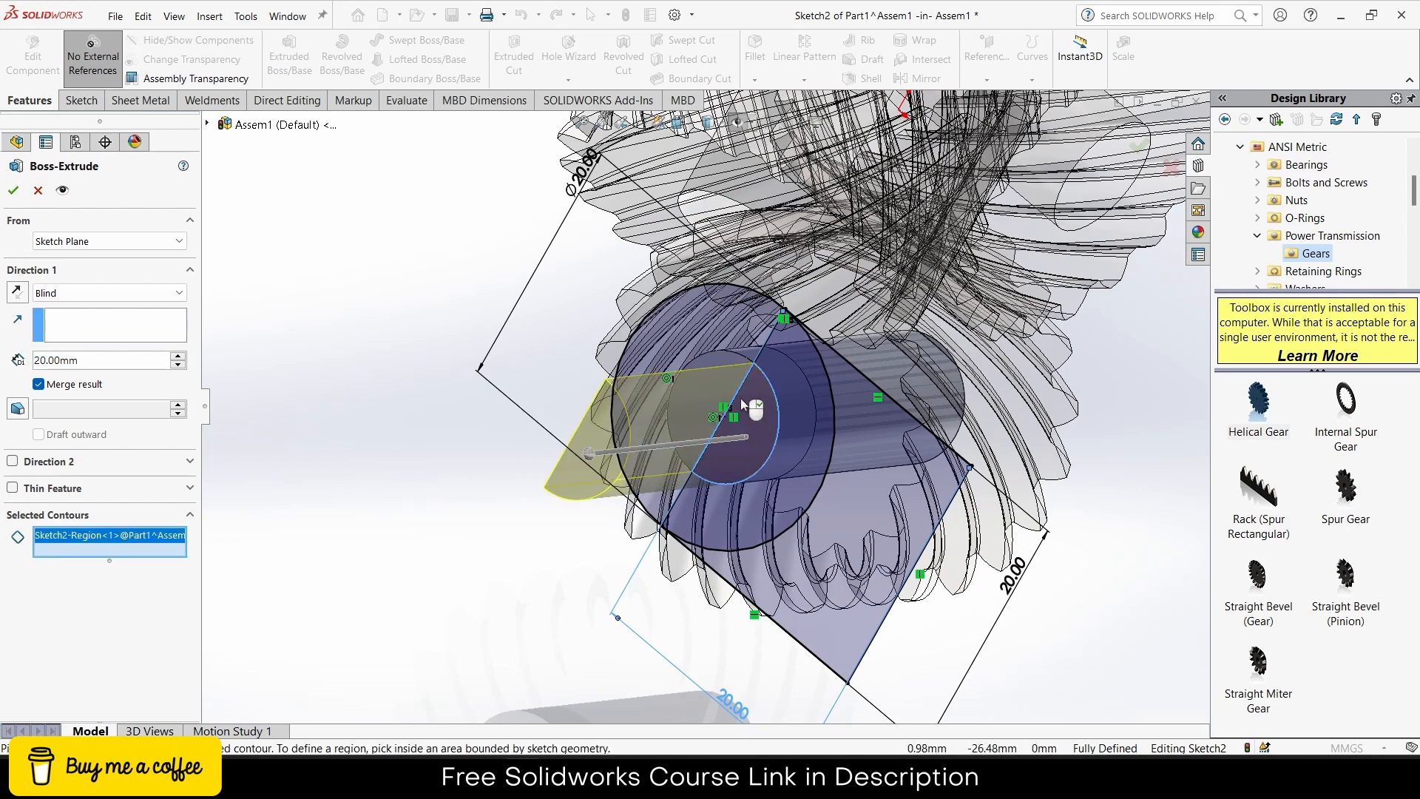
click(721, 329)
middle_drag(747, 378, 661, 407)
key(ctrl+8)
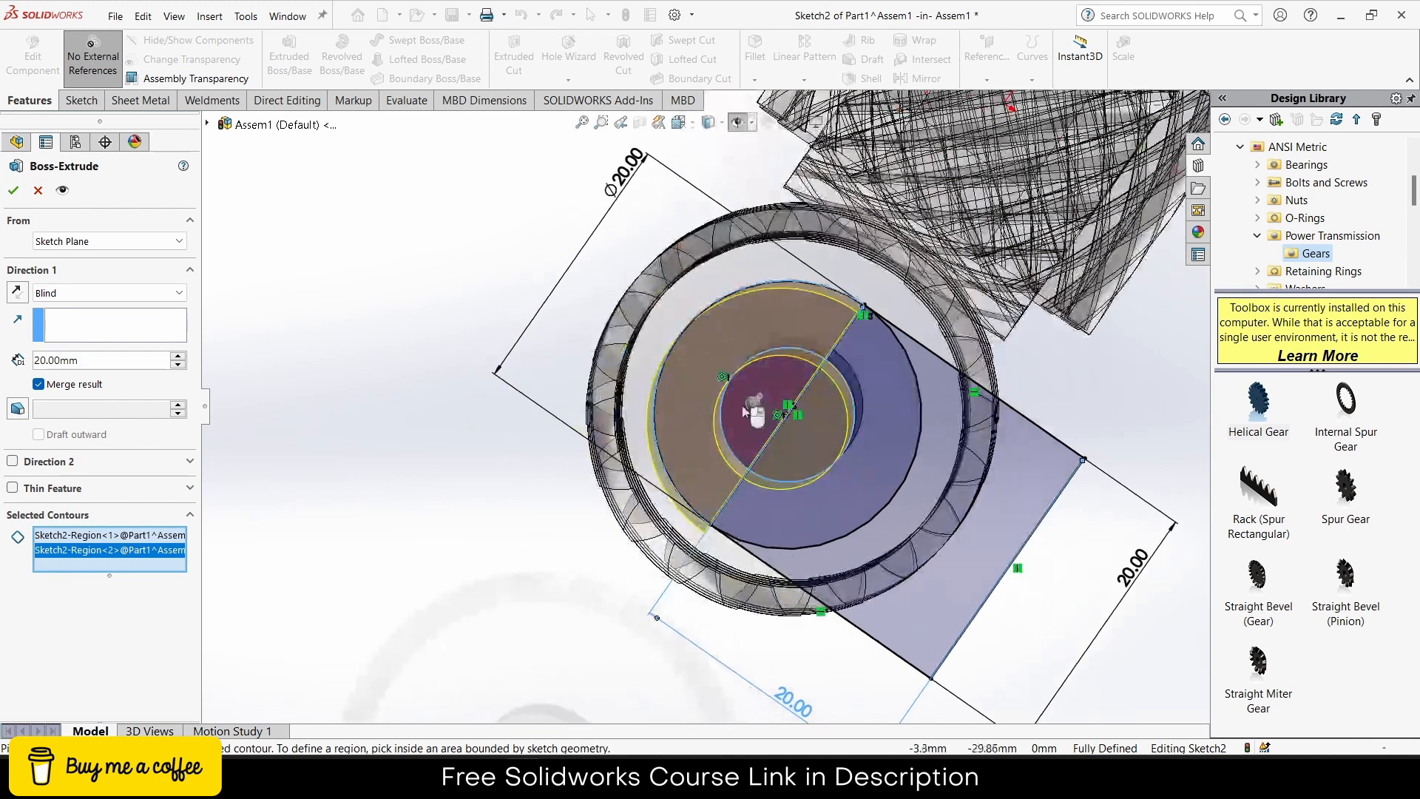
click(823, 414)
click(895, 409)
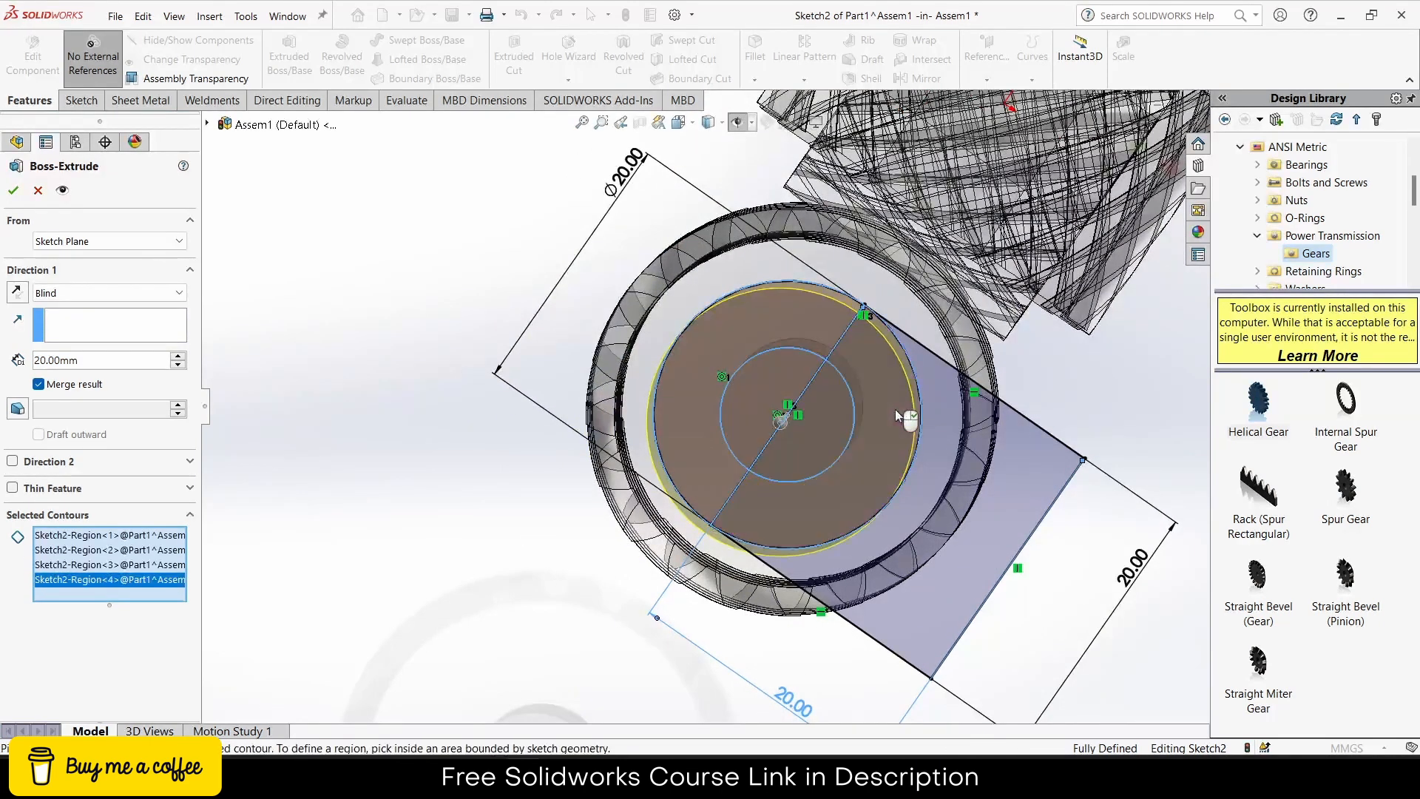
click(1006, 505)
Step: Set the extrusion depth to 5 mm and finish the plate on the shaft's end
middle_drag(904, 509, 762, 500)
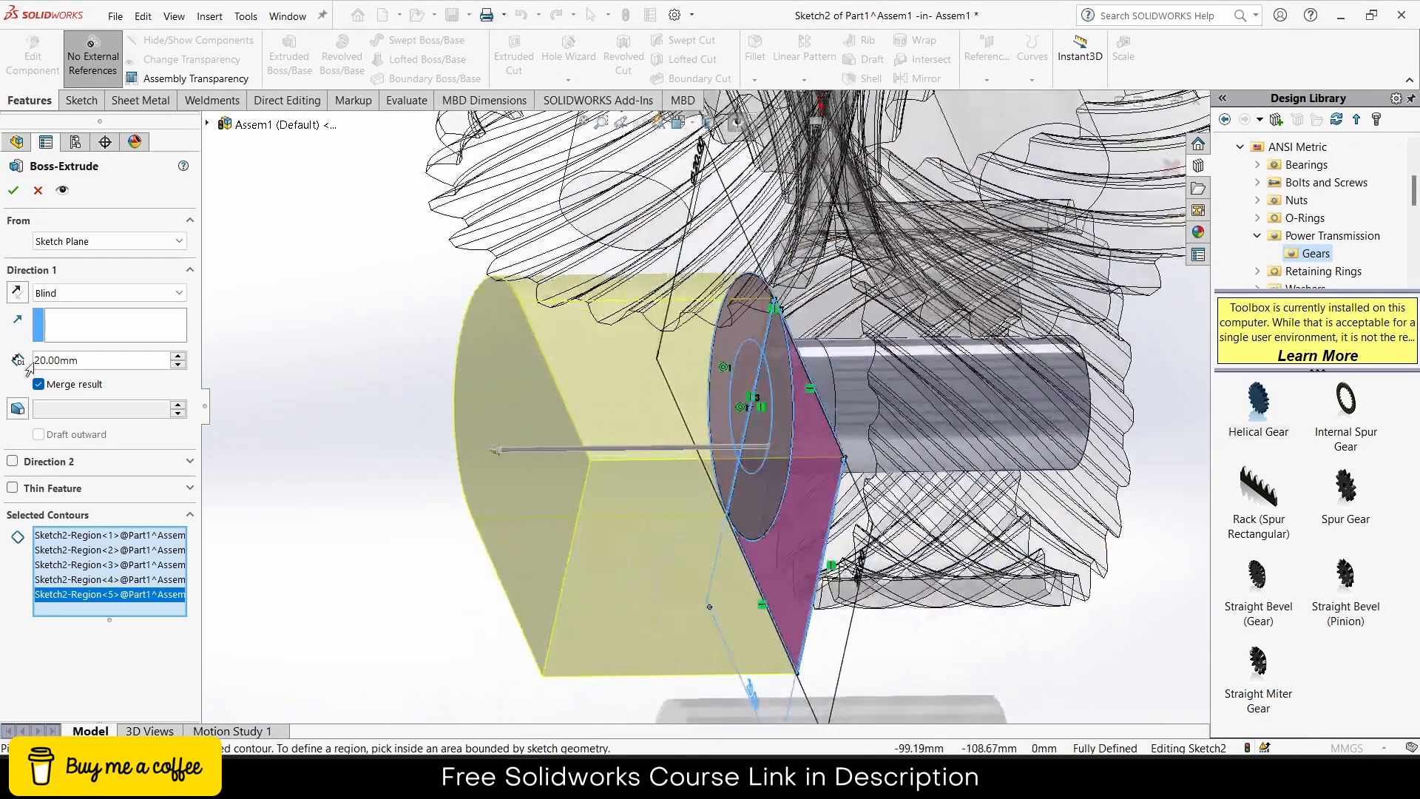
text(5)
key(Return)
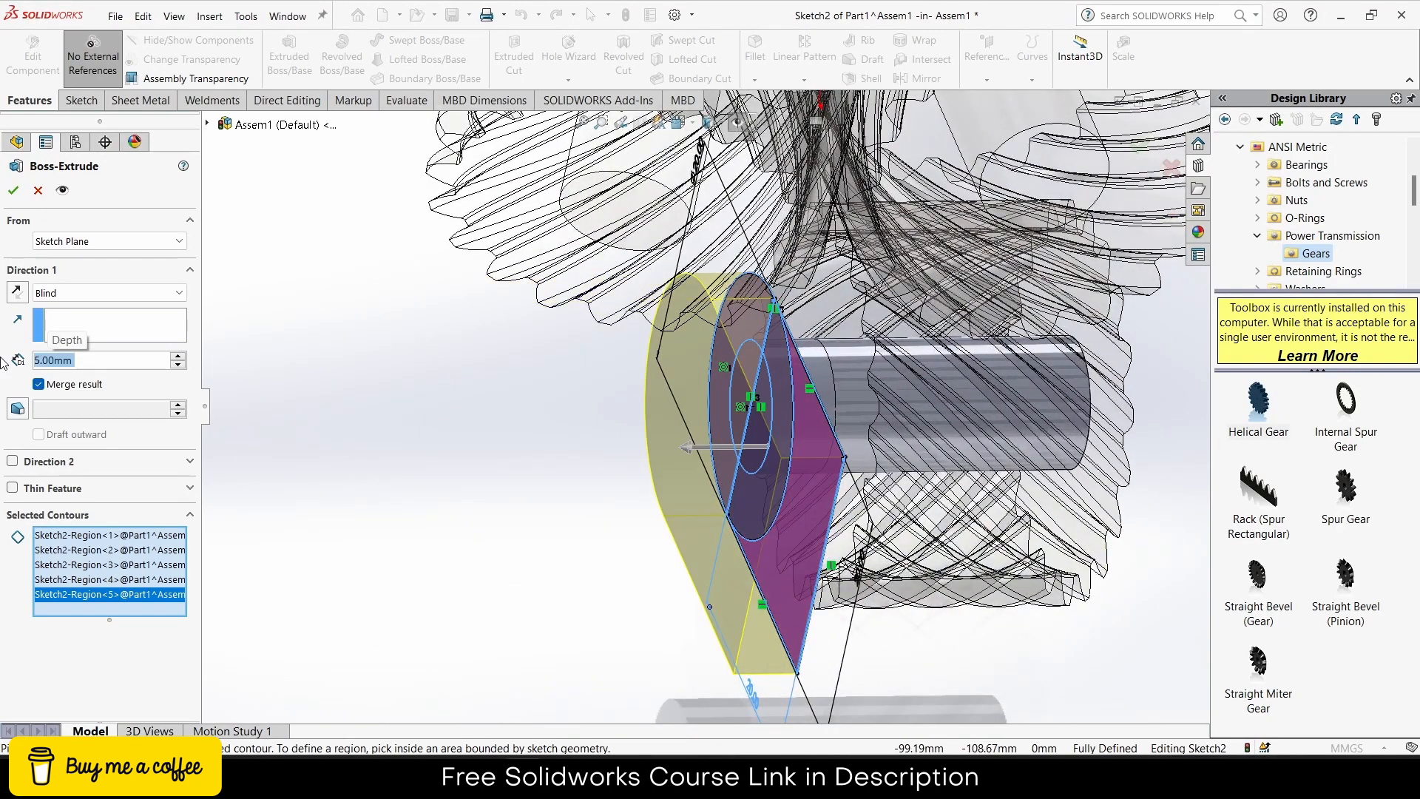
middle_drag(701, 369, 672, 347)
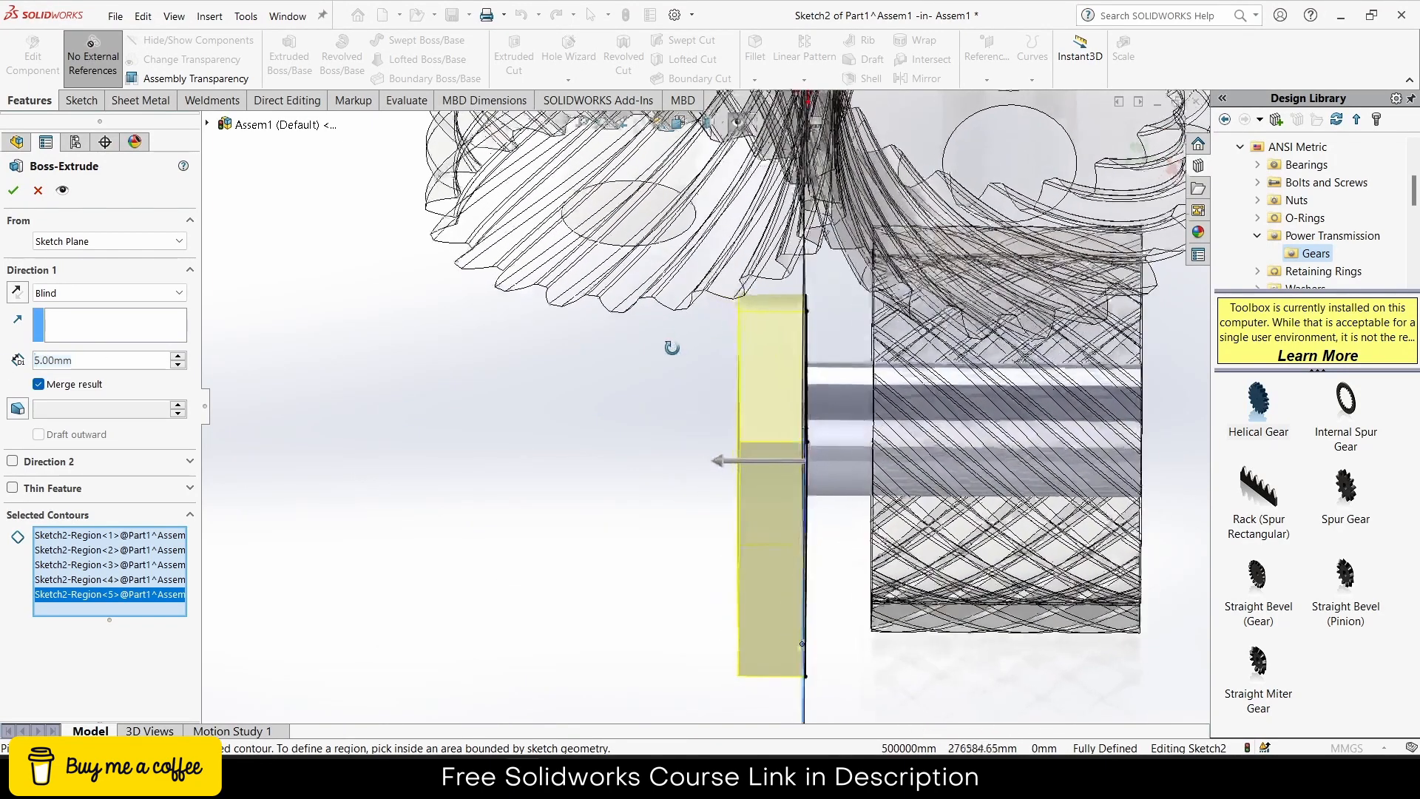
click(13, 191)
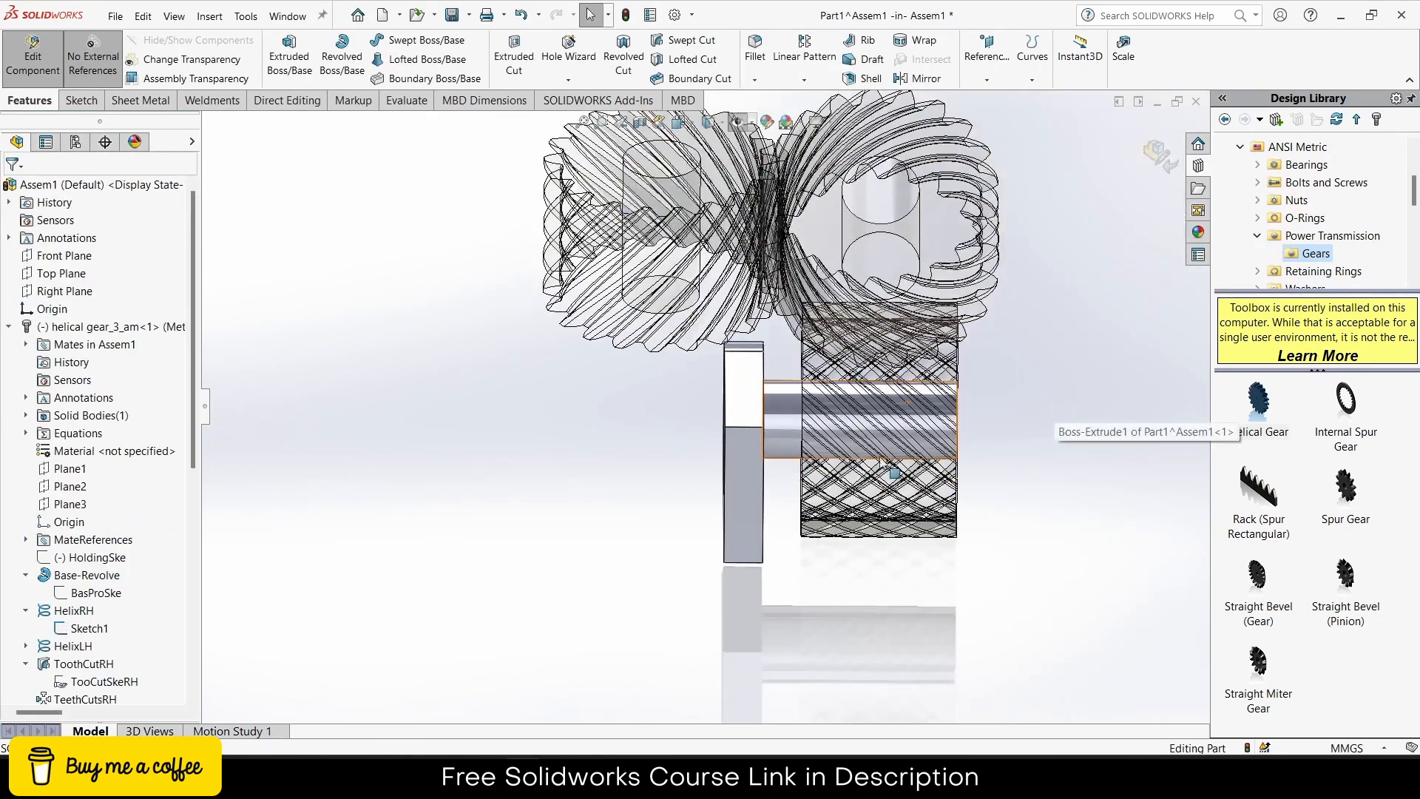
Step: Start a sketch on the plate's narrow side face and draw a 5 mm radius circle matching the bore of the gear above
middle_drag(1058, 399, 766, 444)
click(744, 438)
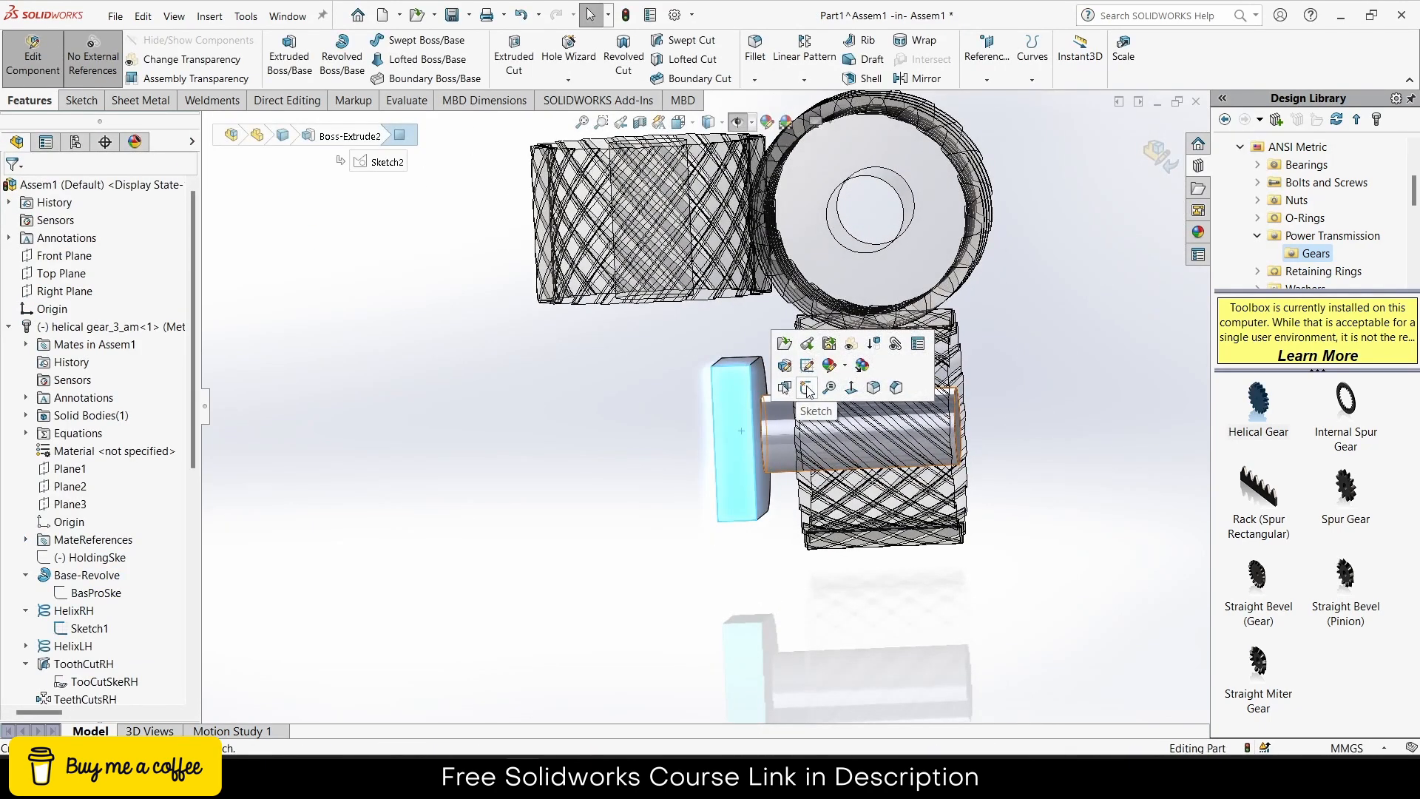
click(807, 388)
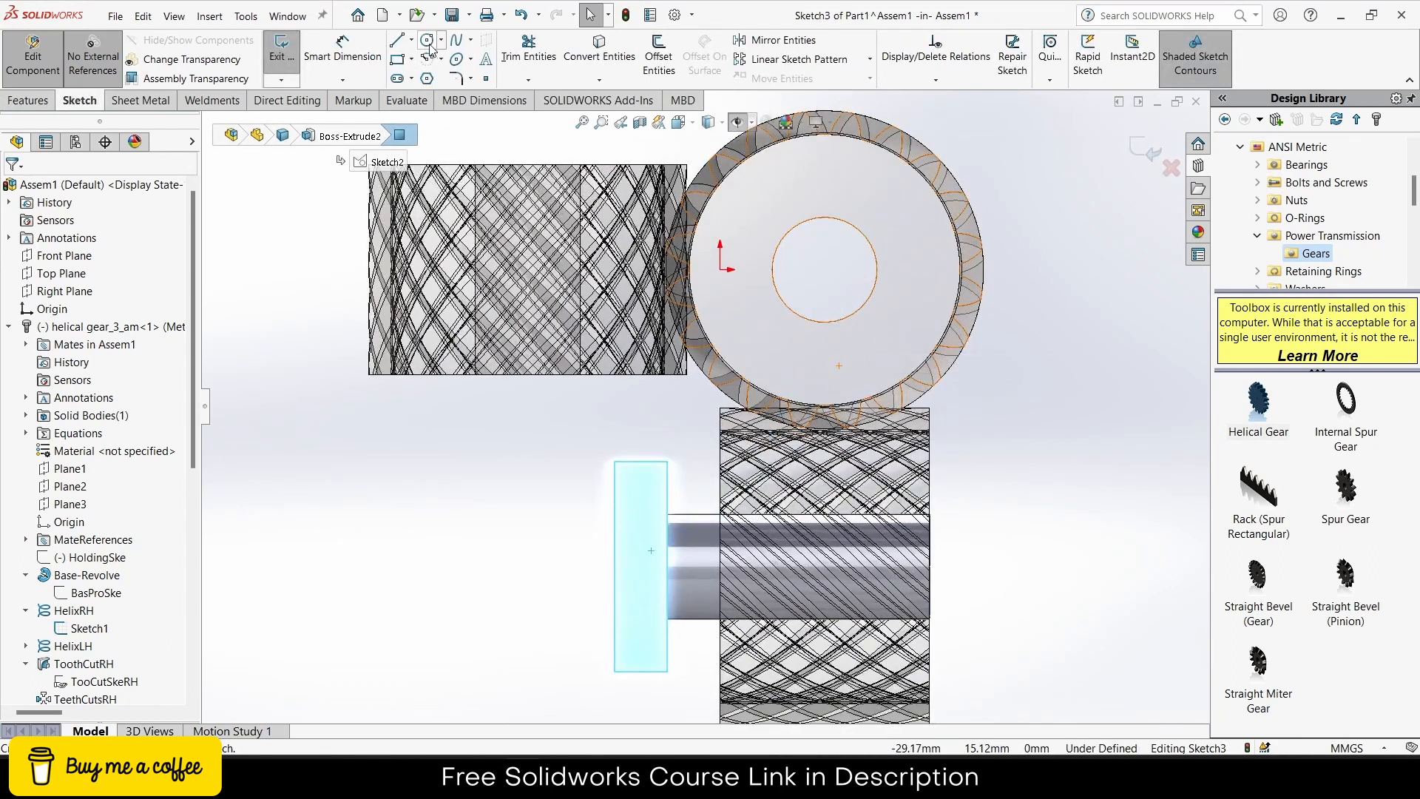
click(430, 45)
click(824, 270)
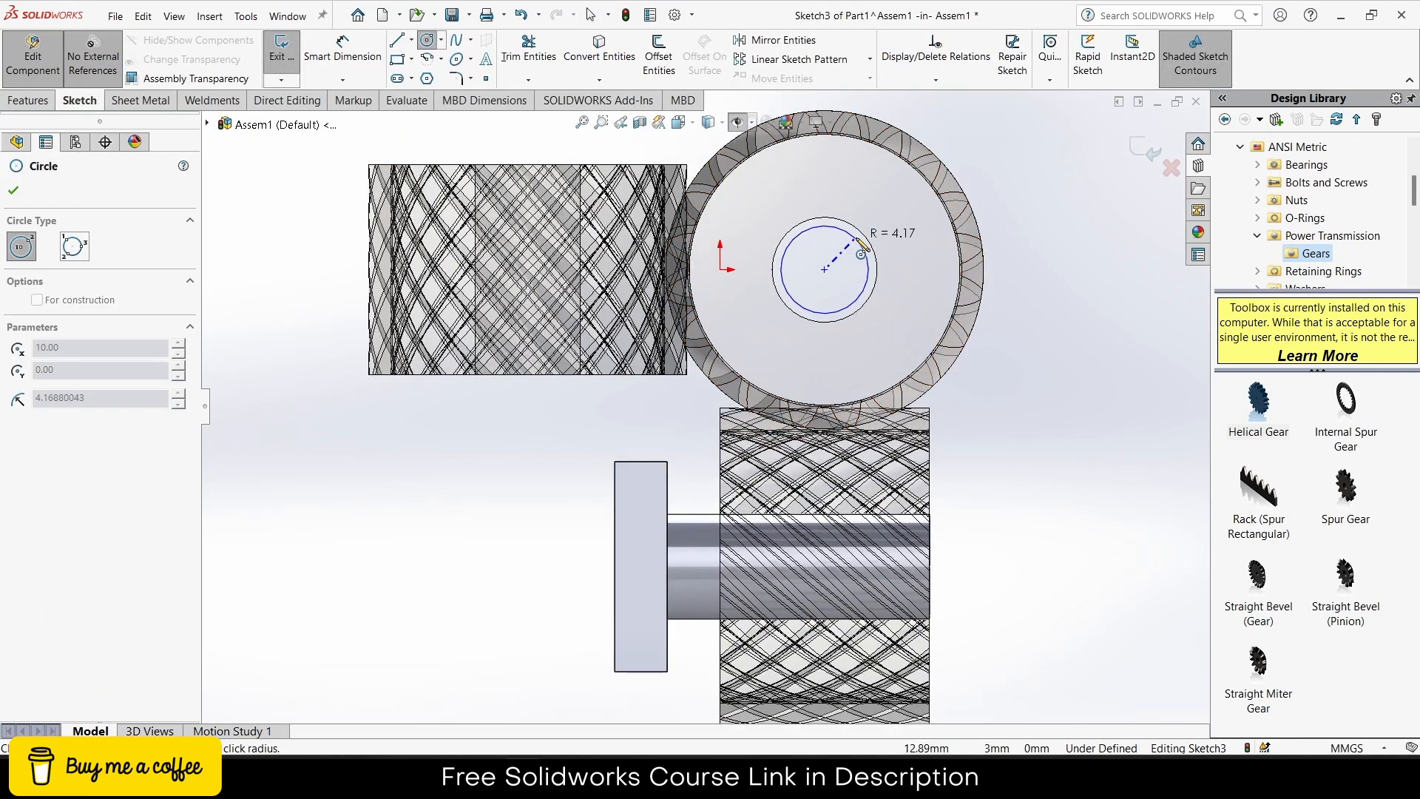
click(864, 239)
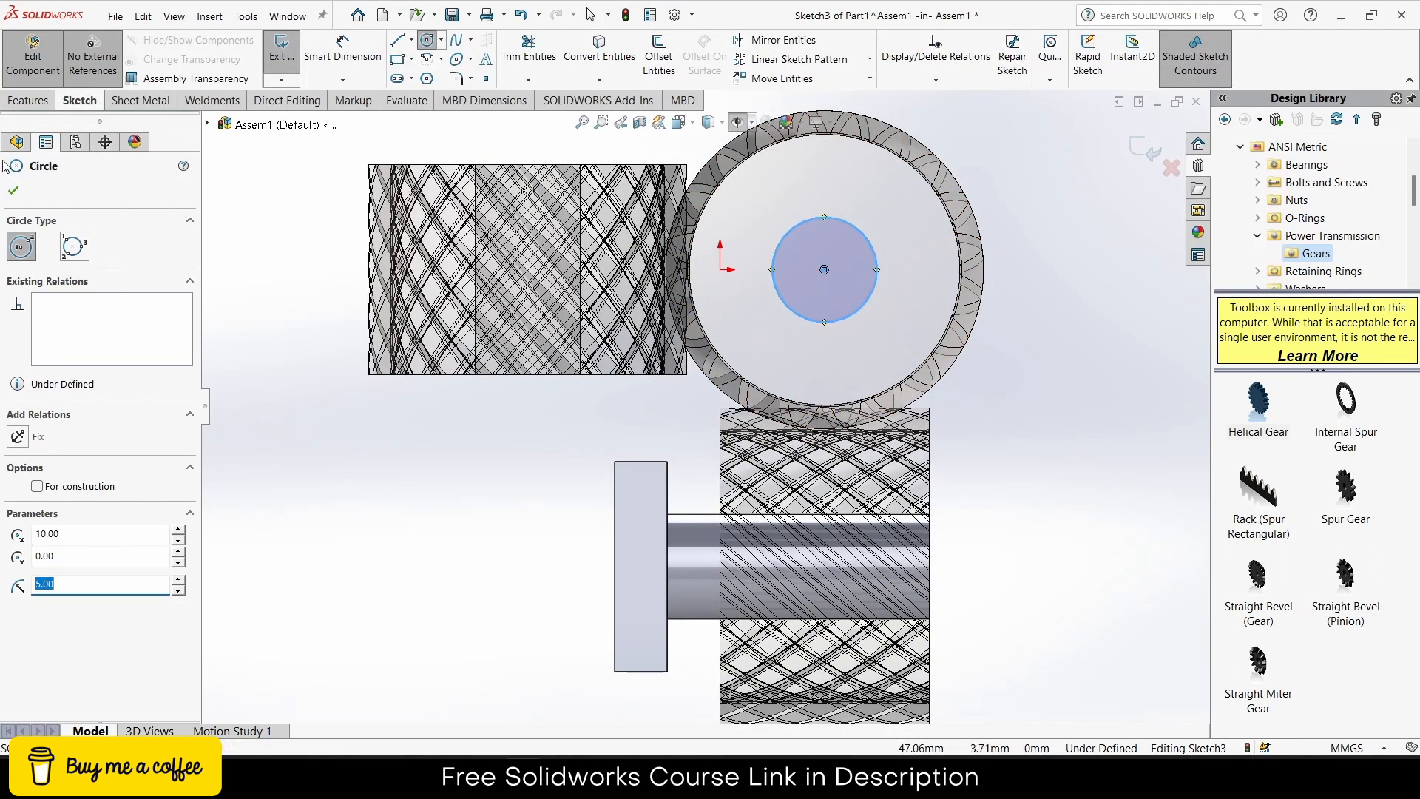
Step: Extrude the bore circle 30 mm in the reversed direction, through the gear above the plate
click(28, 100)
click(289, 56)
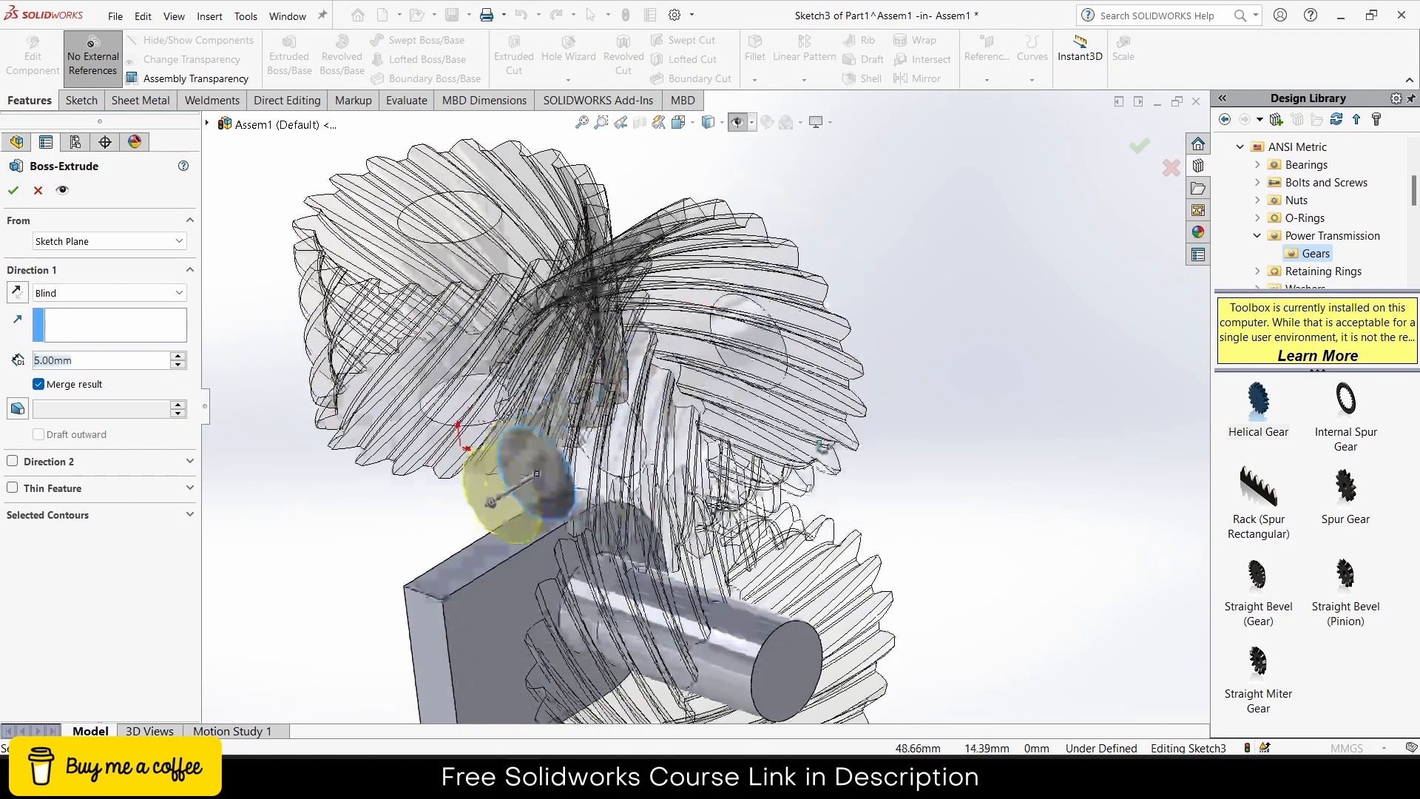
click(17, 292)
text(20)
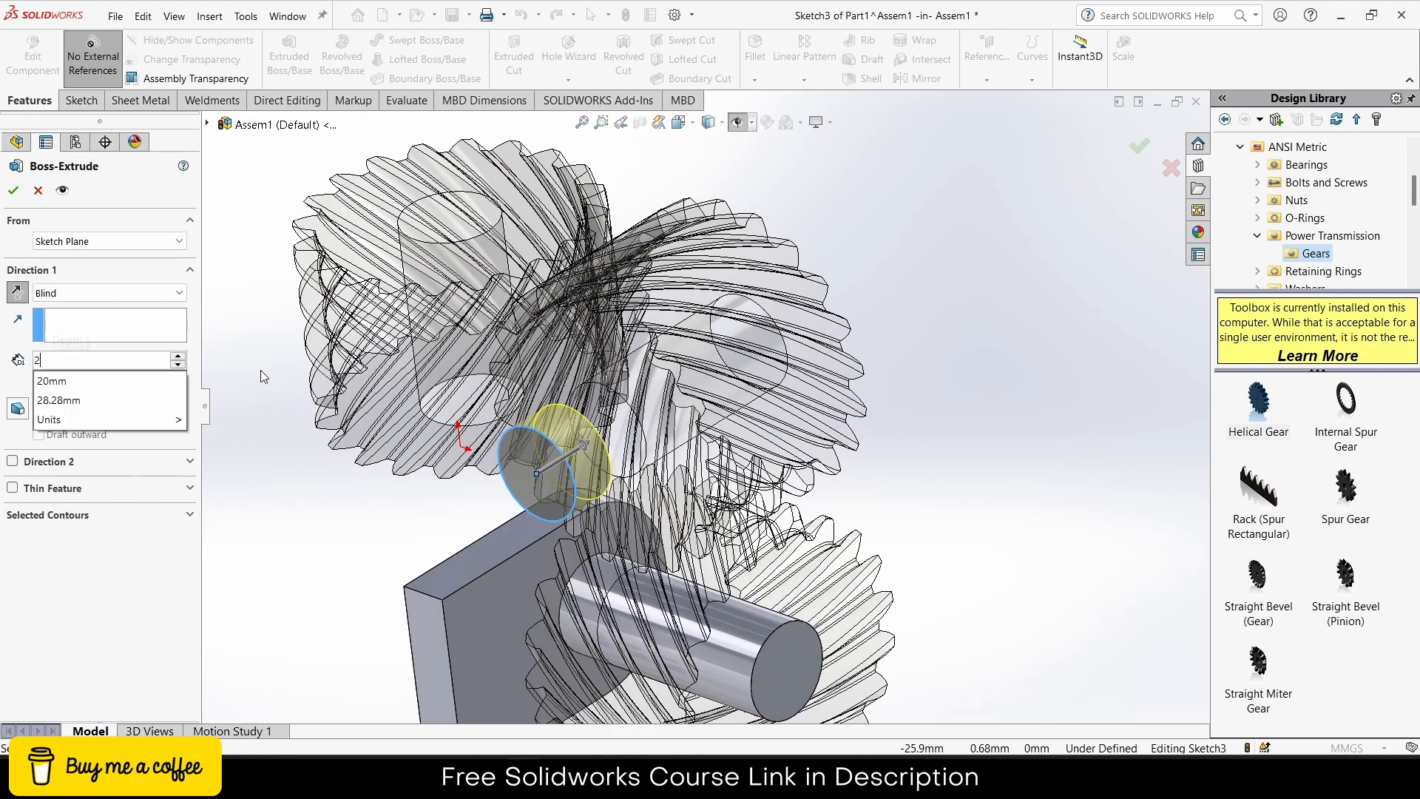
key(Return)
mouse_move(854, 435)
middle_down()
mouse_move(834, 452)
mouse_move(836, 414)
mouse_move(834, 433)
middle_up()
middle_drag(573, 436, 544, 433)
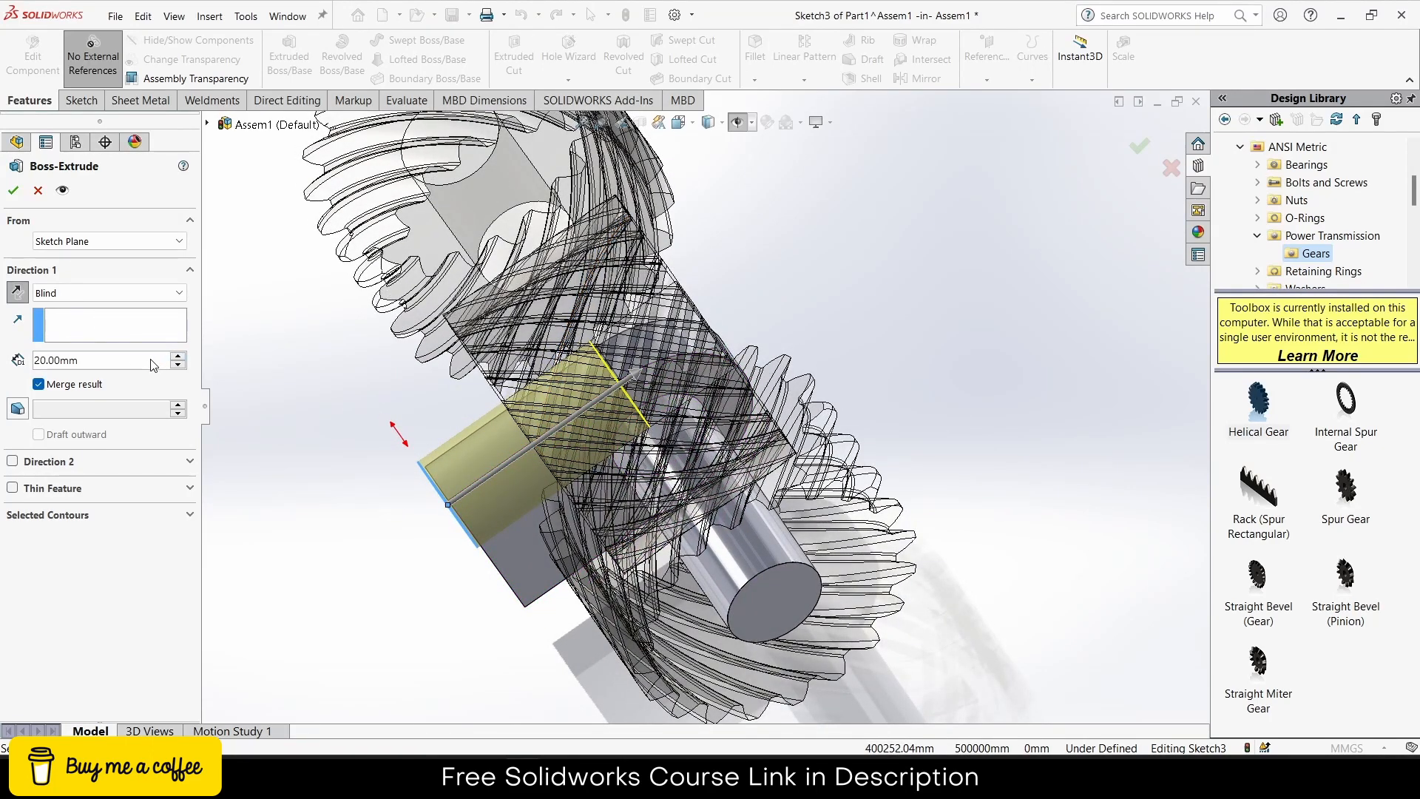
text(25)
key(Return)
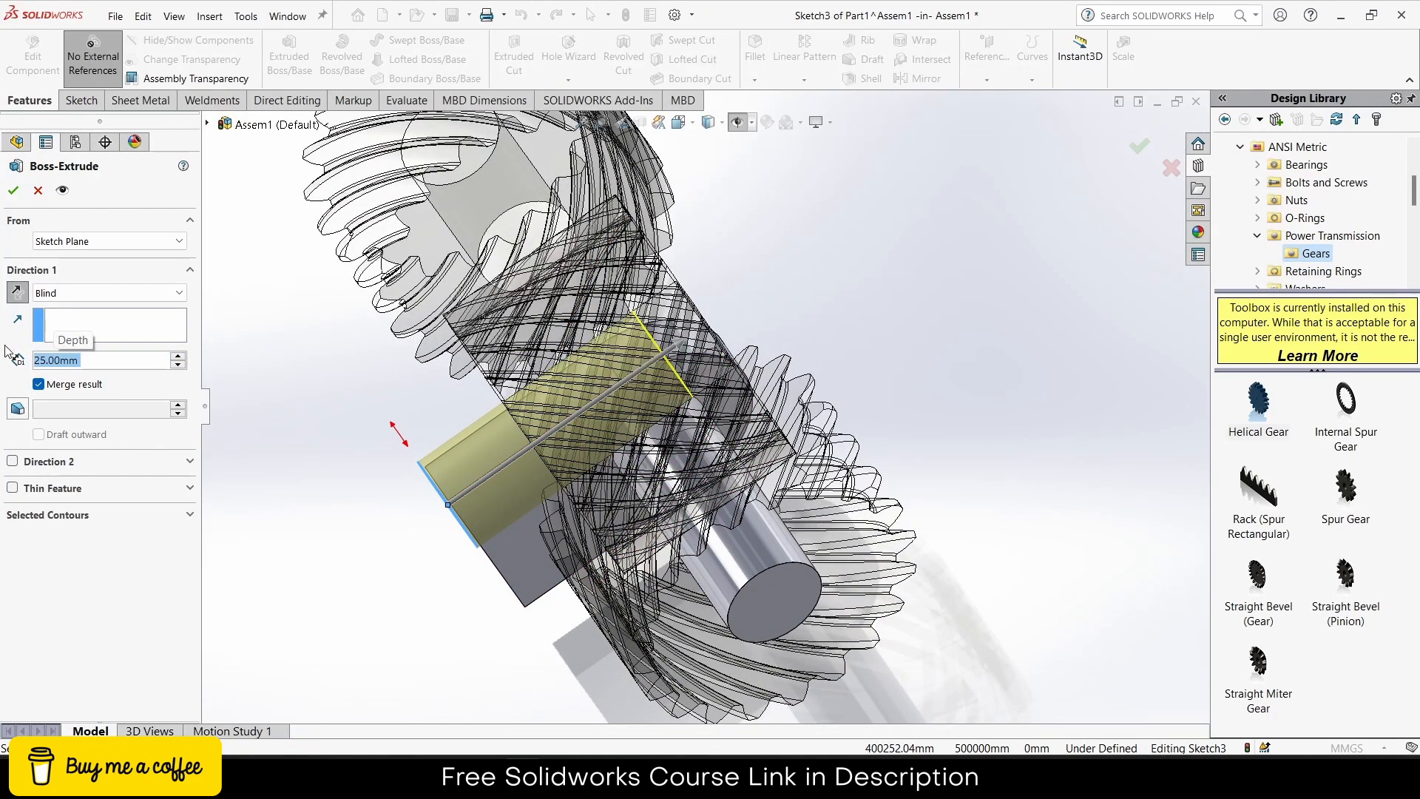
text(30)
key(Return)
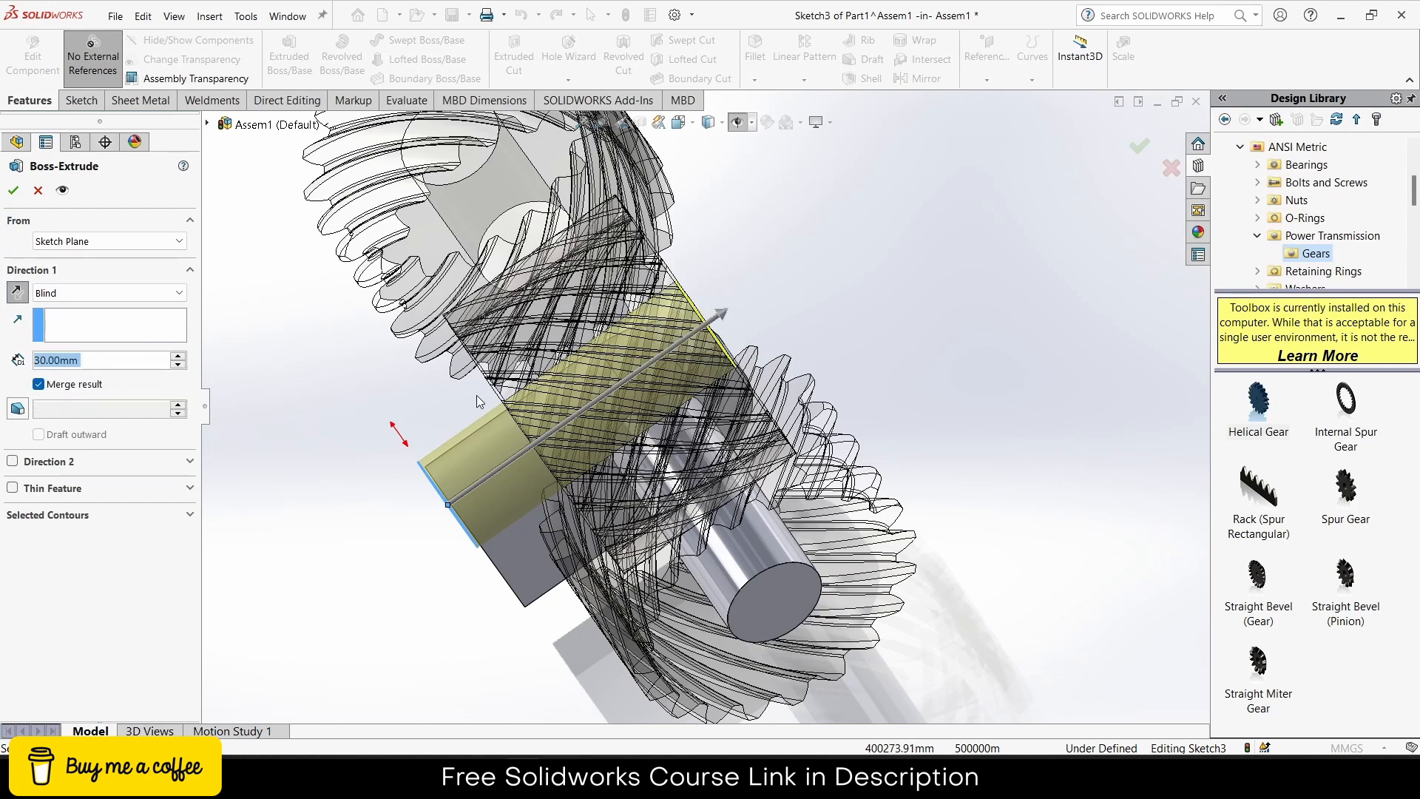
click(15, 189)
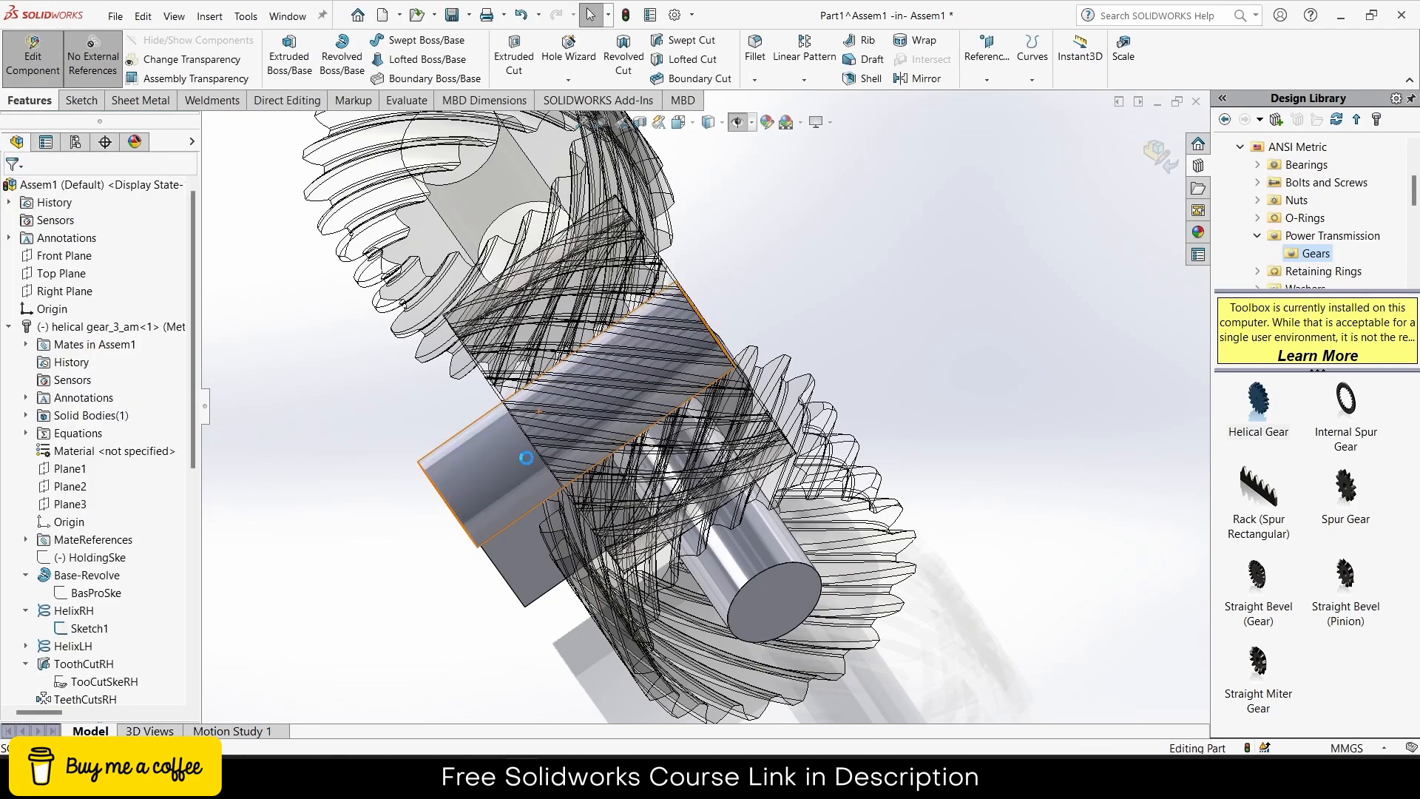
Step: Start a sketch on the plate's flat narrow end face and draw a corner rectangle from the plate's outer corner past the upper gear
middle_drag(523, 460, 609, 282)
scroll(666, 407, up, 4)
scroll(499, 530, down, 2)
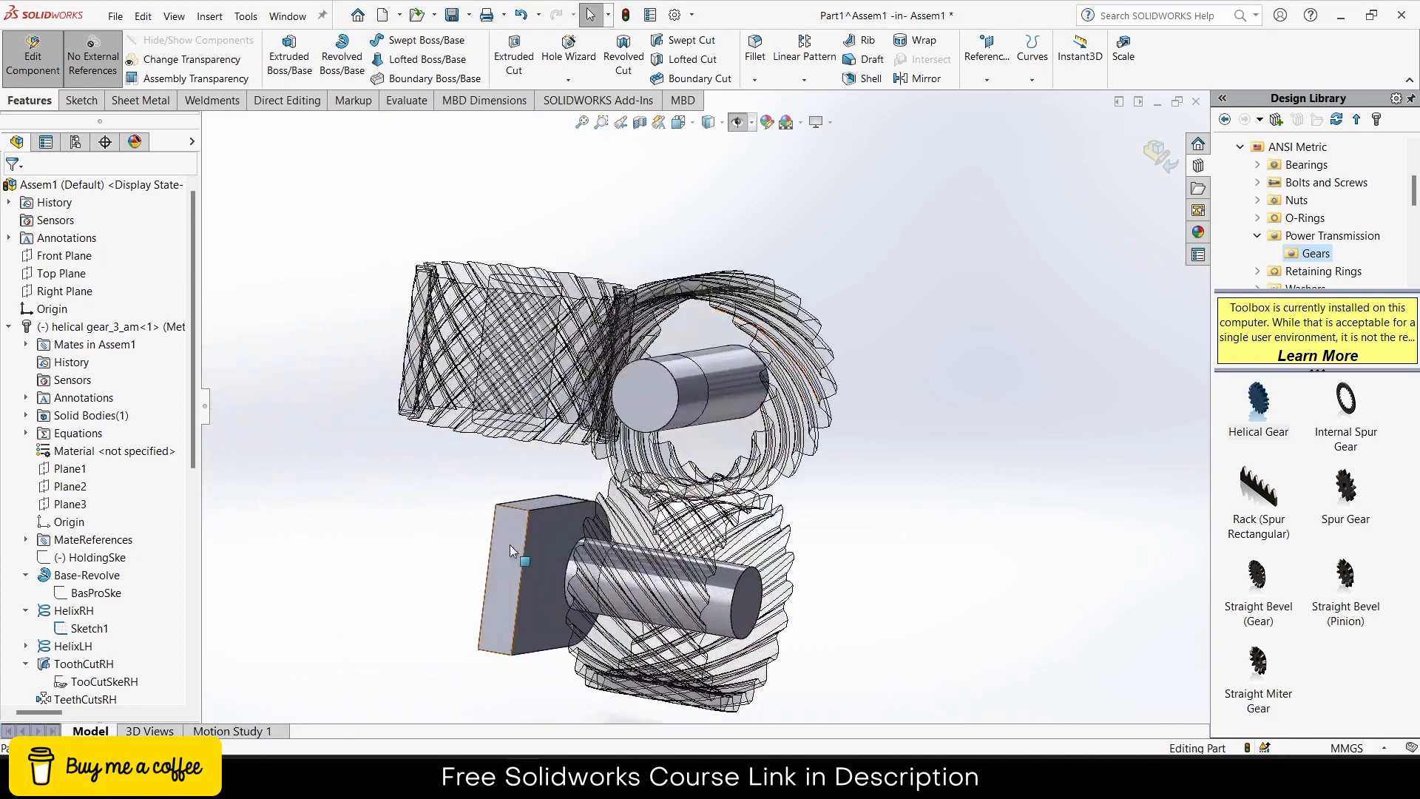
click(518, 538)
click(592, 505)
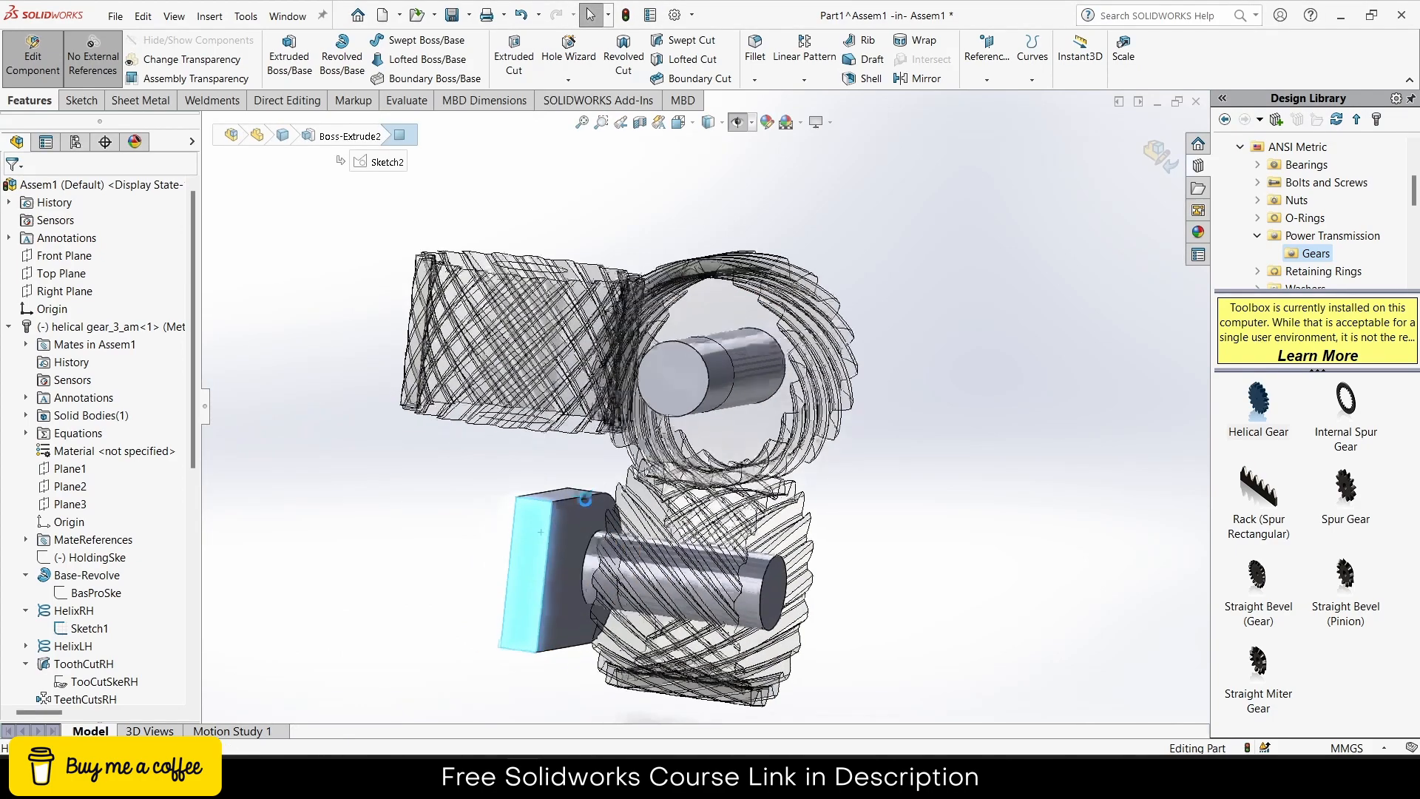
mouse_move(529, 201)
middle_down()
mouse_move(684, 510)
mouse_move(694, 323)
middle_up()
key(Left)
key(Left)
key(Left)
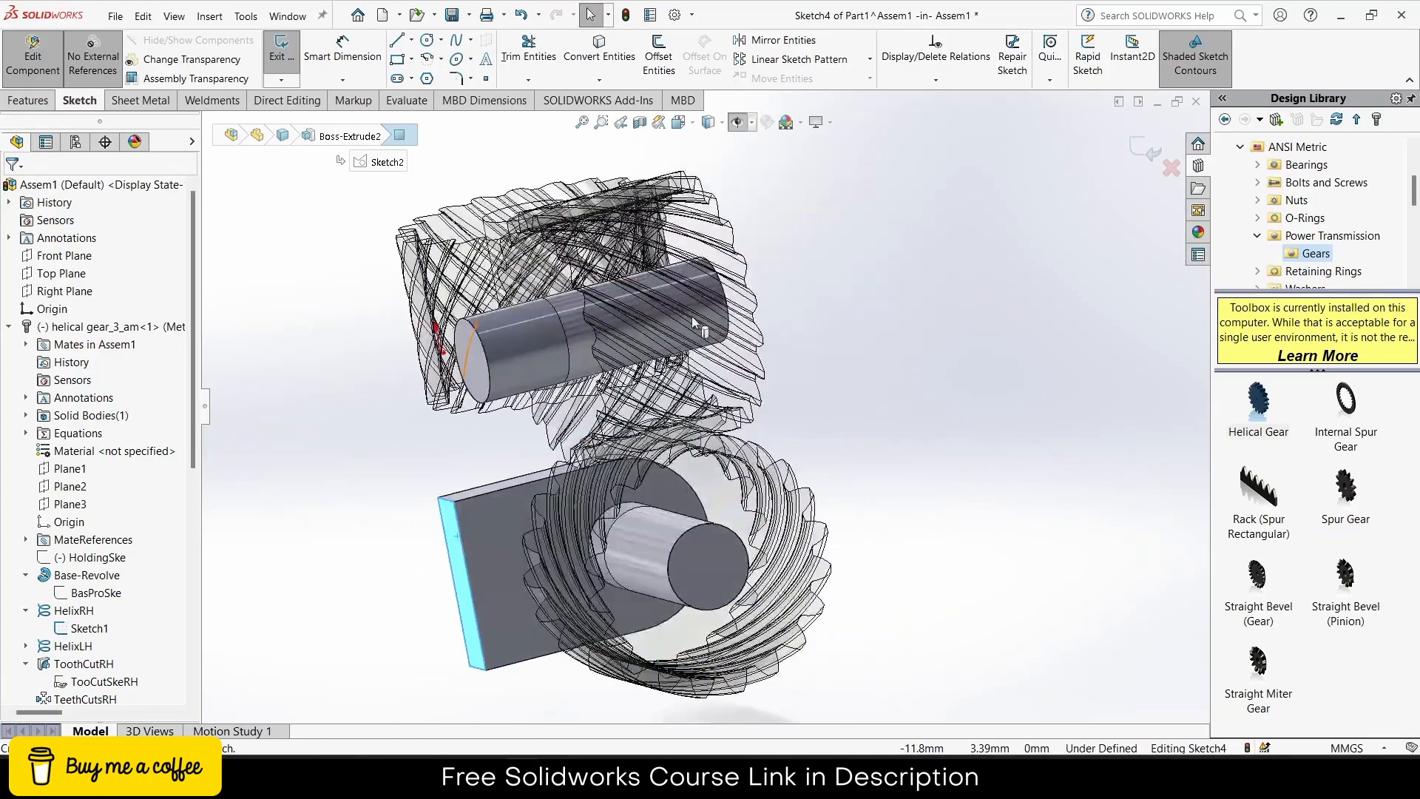
key(ctrl+8)
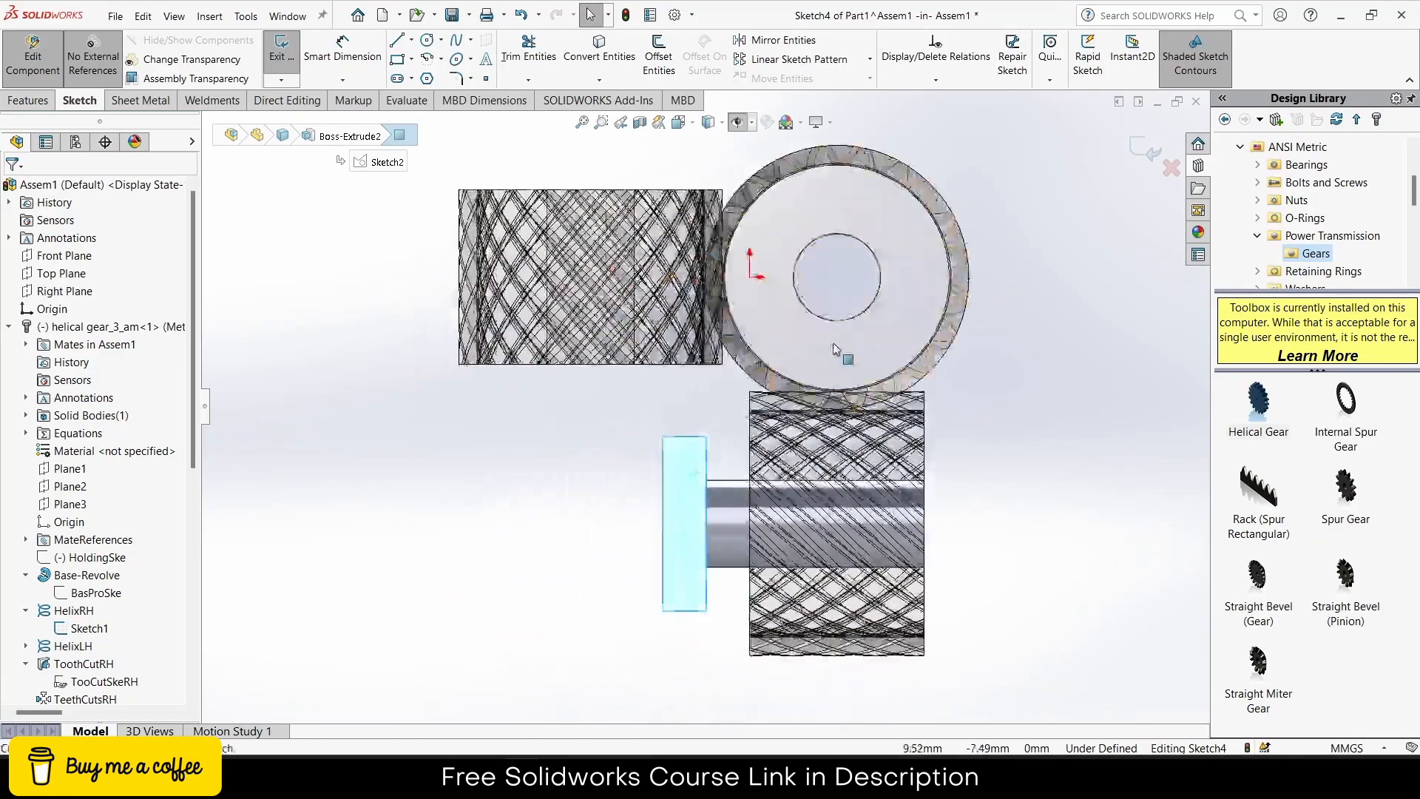
click(397, 64)
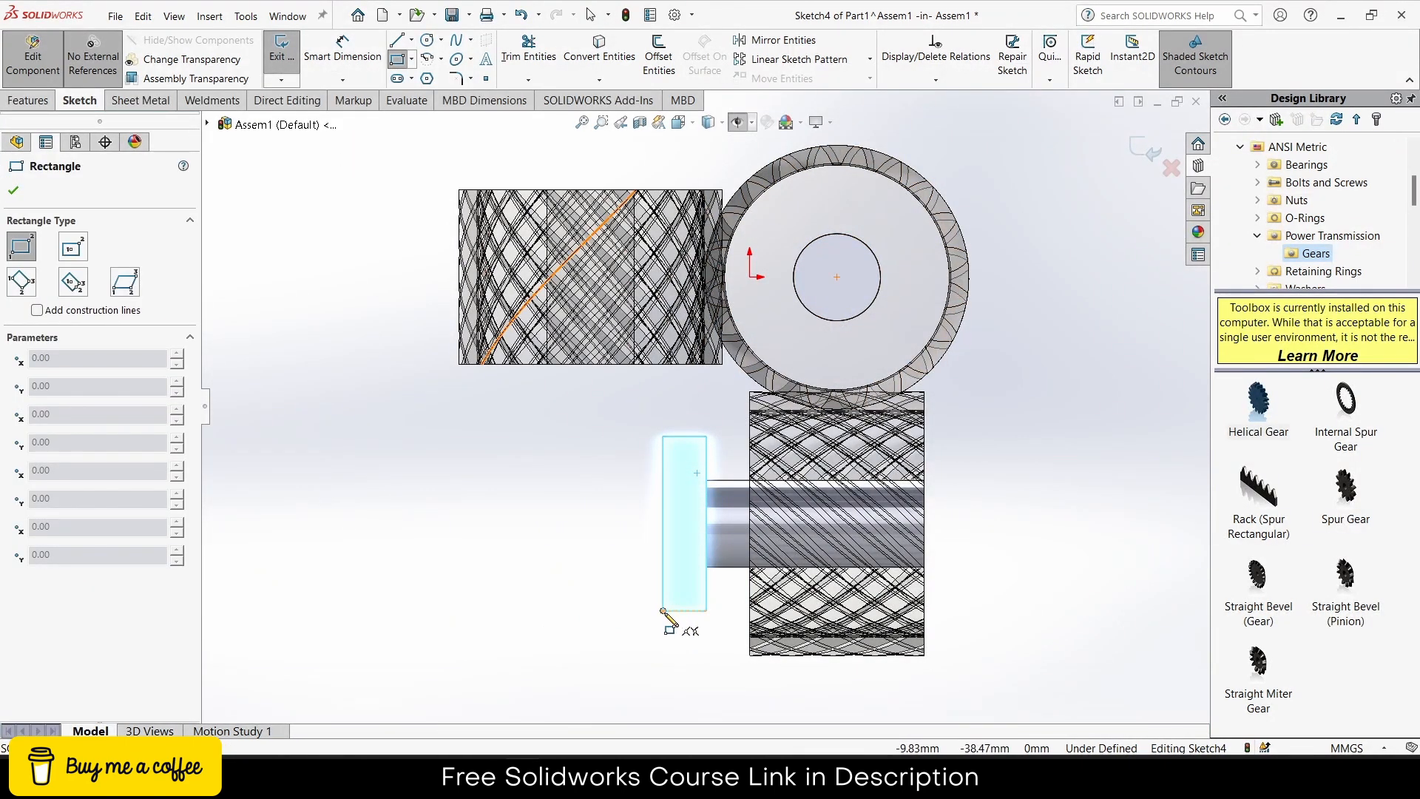
click(663, 611)
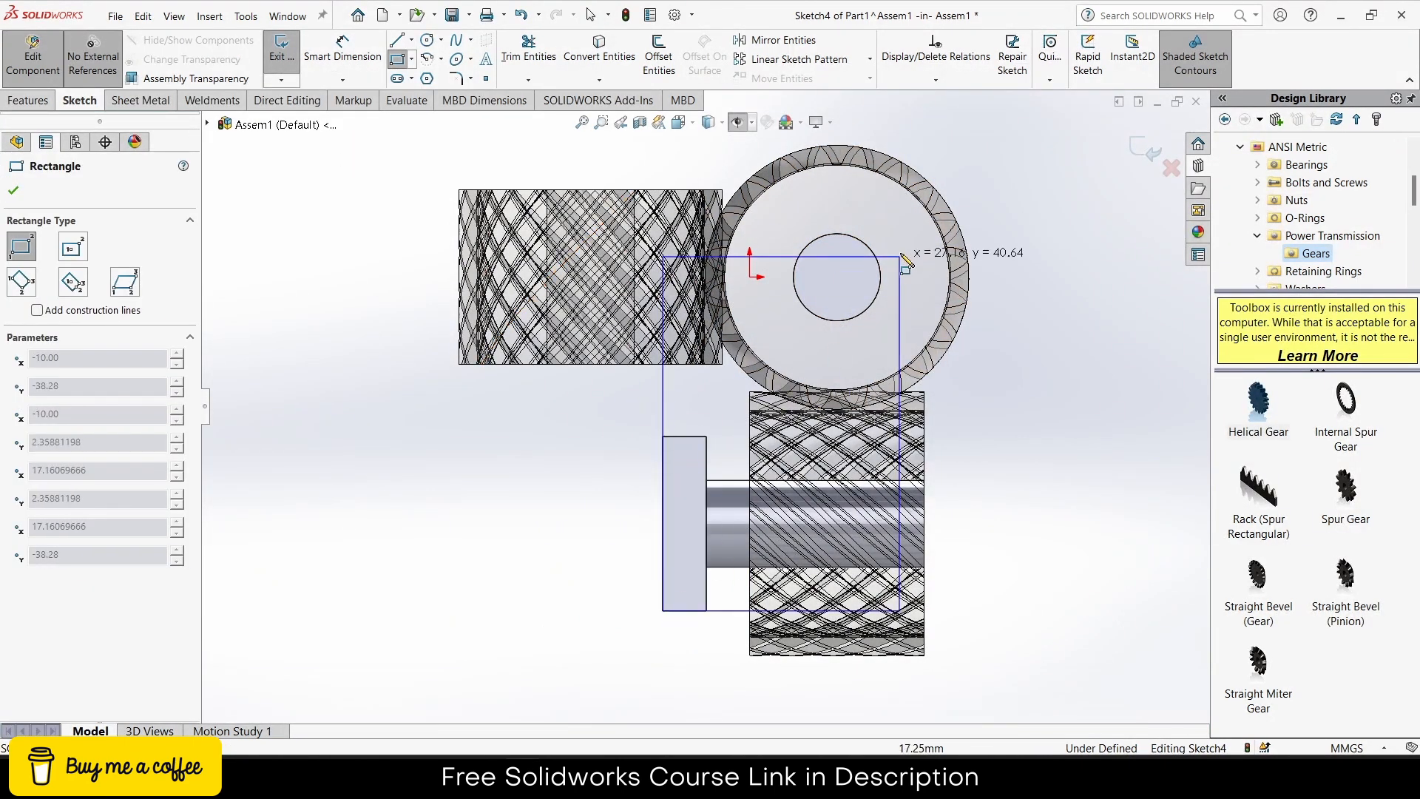
click(949, 143)
Step: Extrude the rectangle 5 mm in the reversed direction to form a second plate joining the two shafts
mouse_move(947, 208)
middle_down()
mouse_move(904, 335)
mouse_move(872, 345)
middle_up()
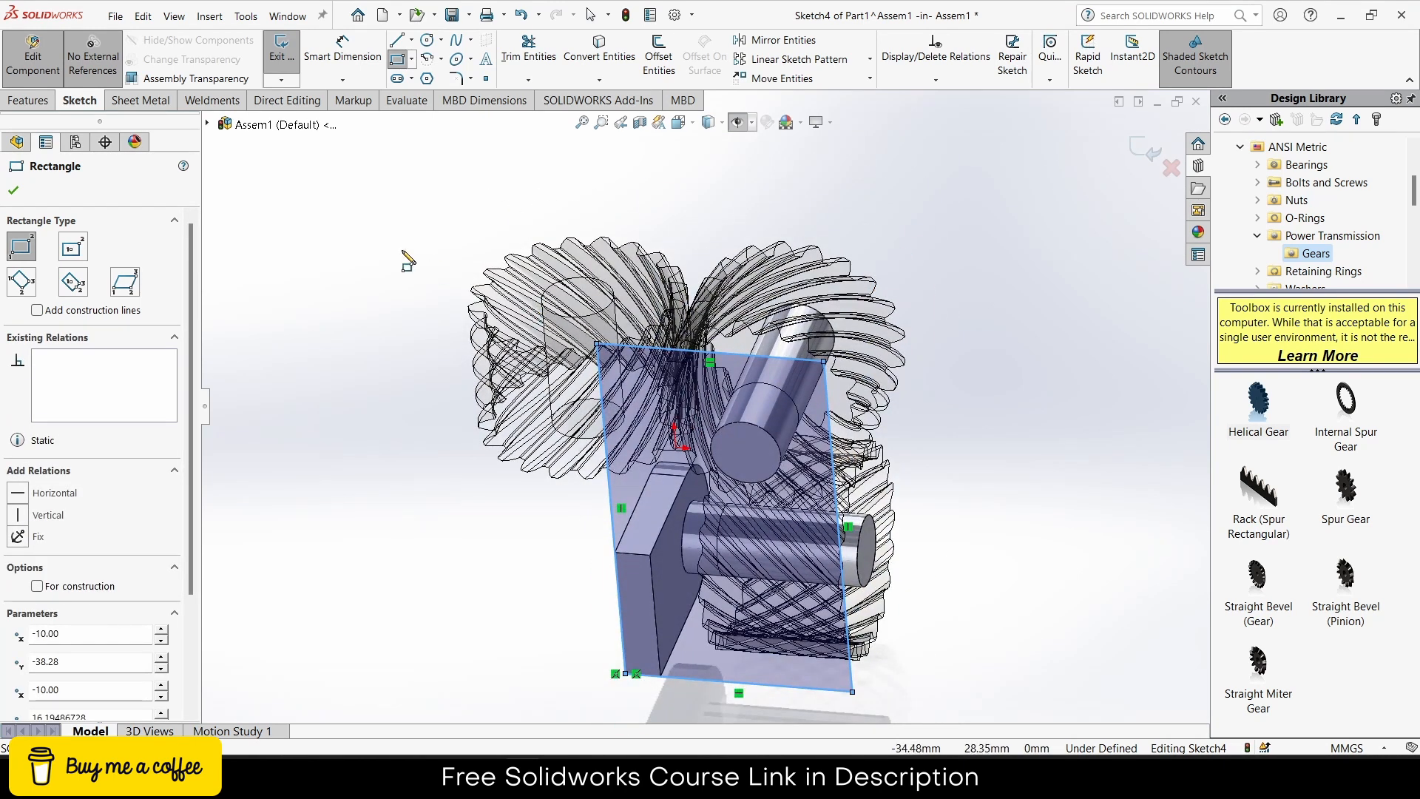
click(46, 102)
click(289, 55)
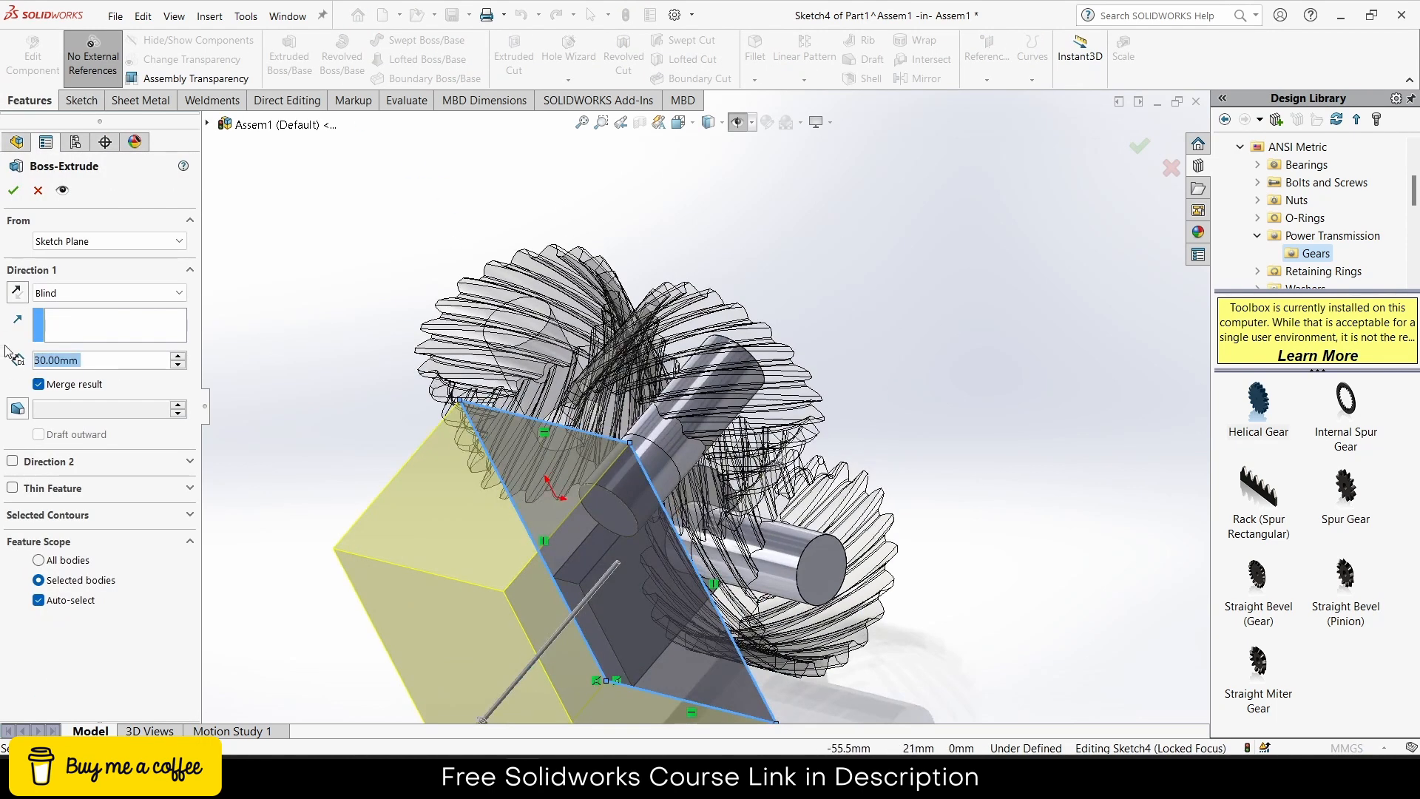
text(5)
key(Return)
click(13, 298)
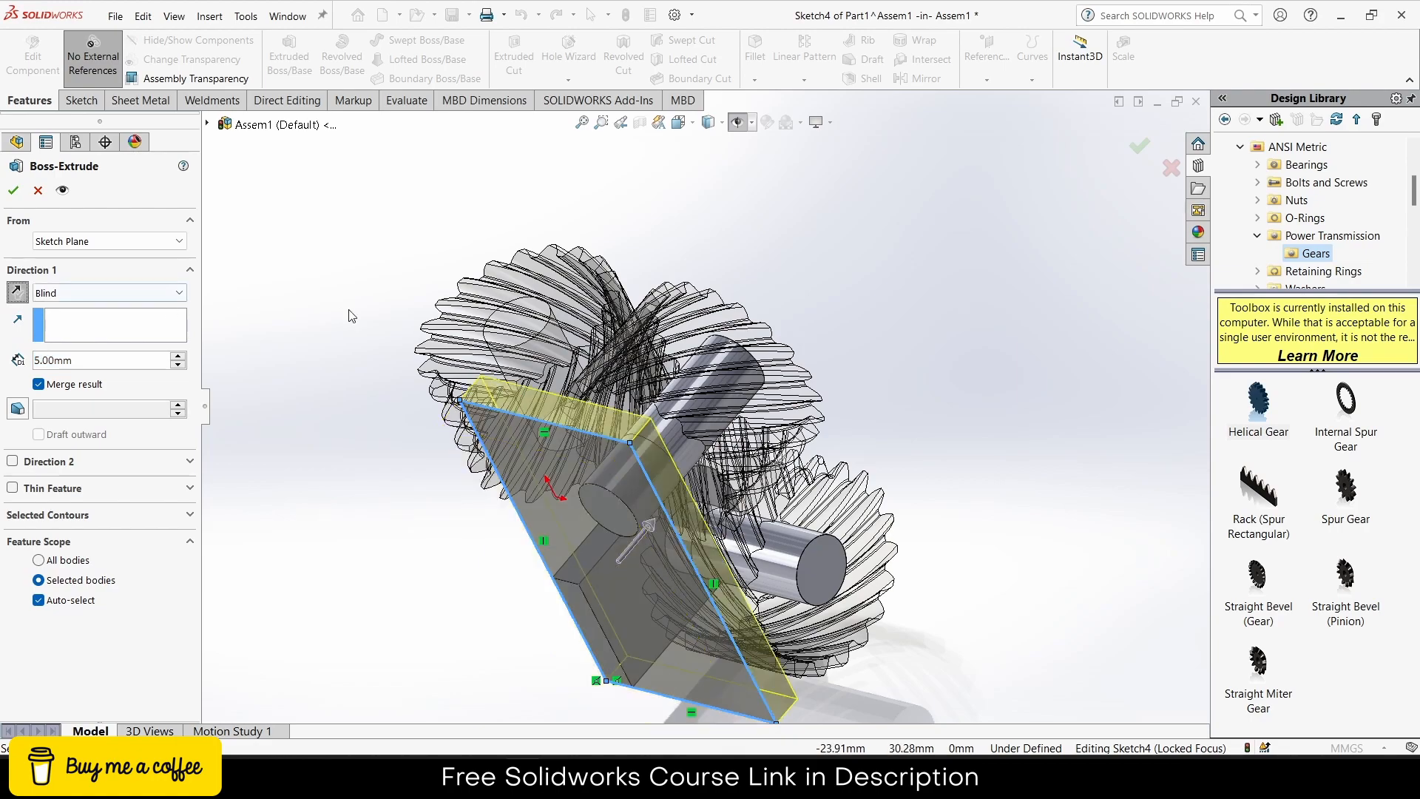
middle_drag(348, 315, 256, 499)
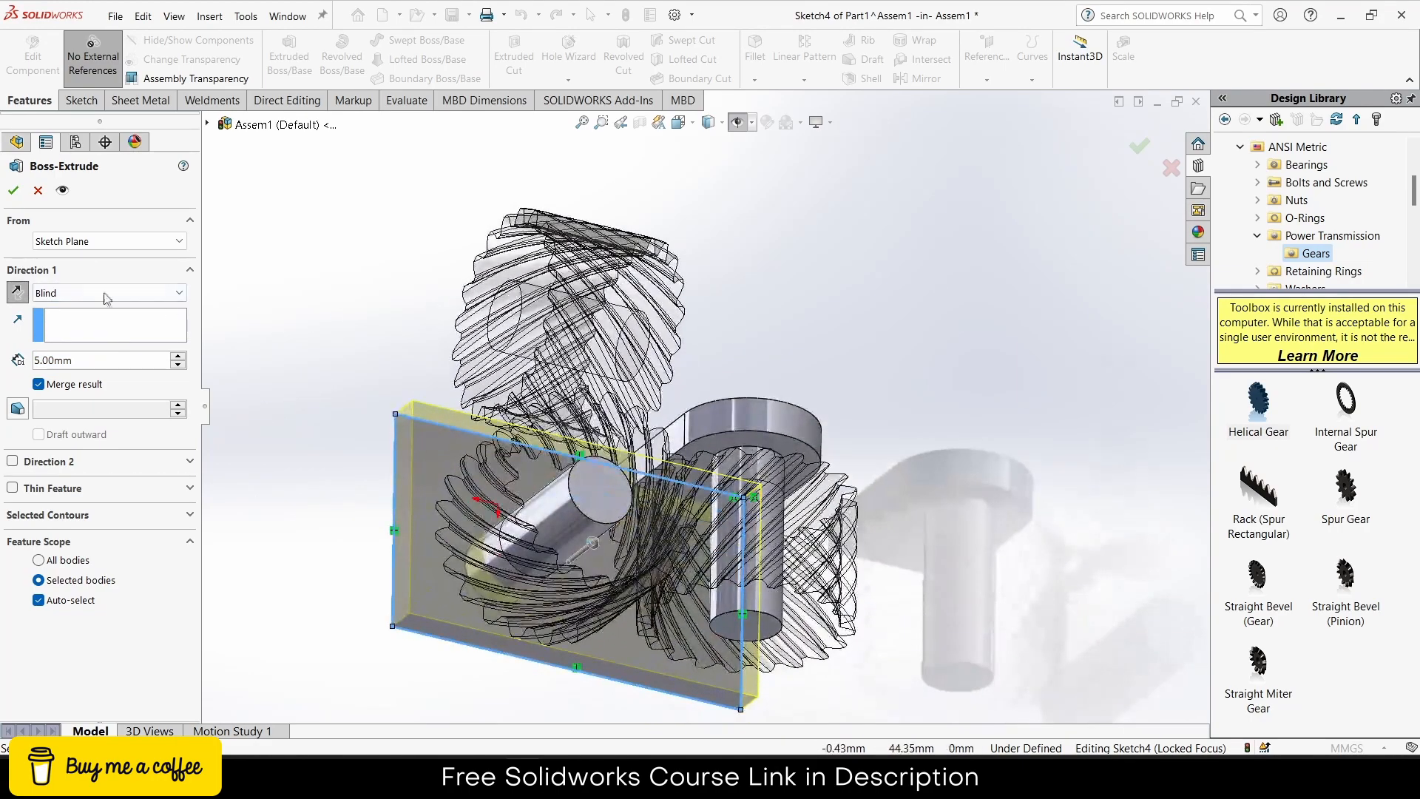
click(14, 190)
Step: Start a sketch on the new plate's narrow edge face and draw a 5 mm radius circle matching the third gear's bore
mouse_move(344, 341)
middle_down()
mouse_move(262, 358)
mouse_move(327, 421)
mouse_move(267, 408)
mouse_move(325, 399)
mouse_move(412, 424)
mouse_move(500, 276)
mouse_move(572, 307)
mouse_move(643, 253)
mouse_move(595, 348)
middle_up()
click(497, 322)
click(555, 289)
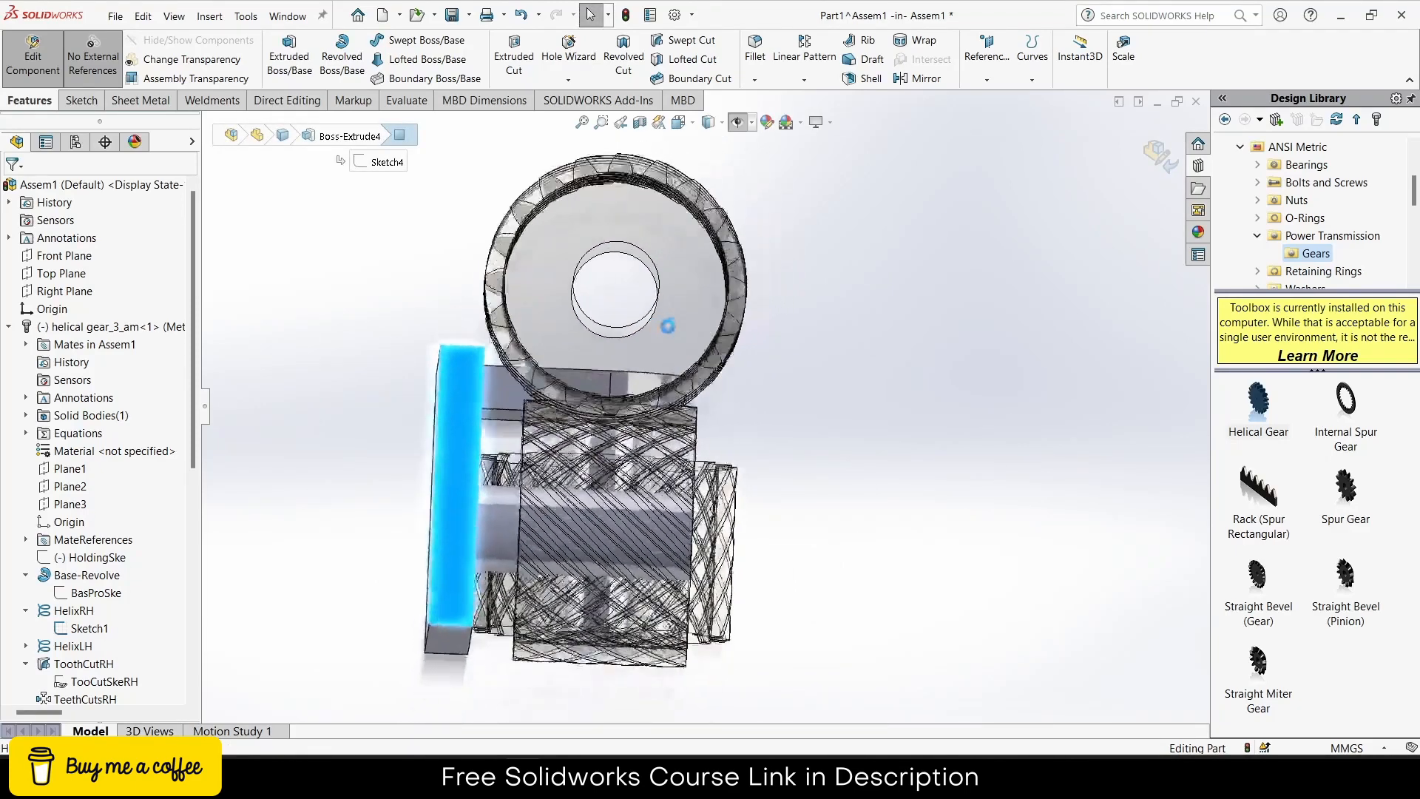
click(435, 42)
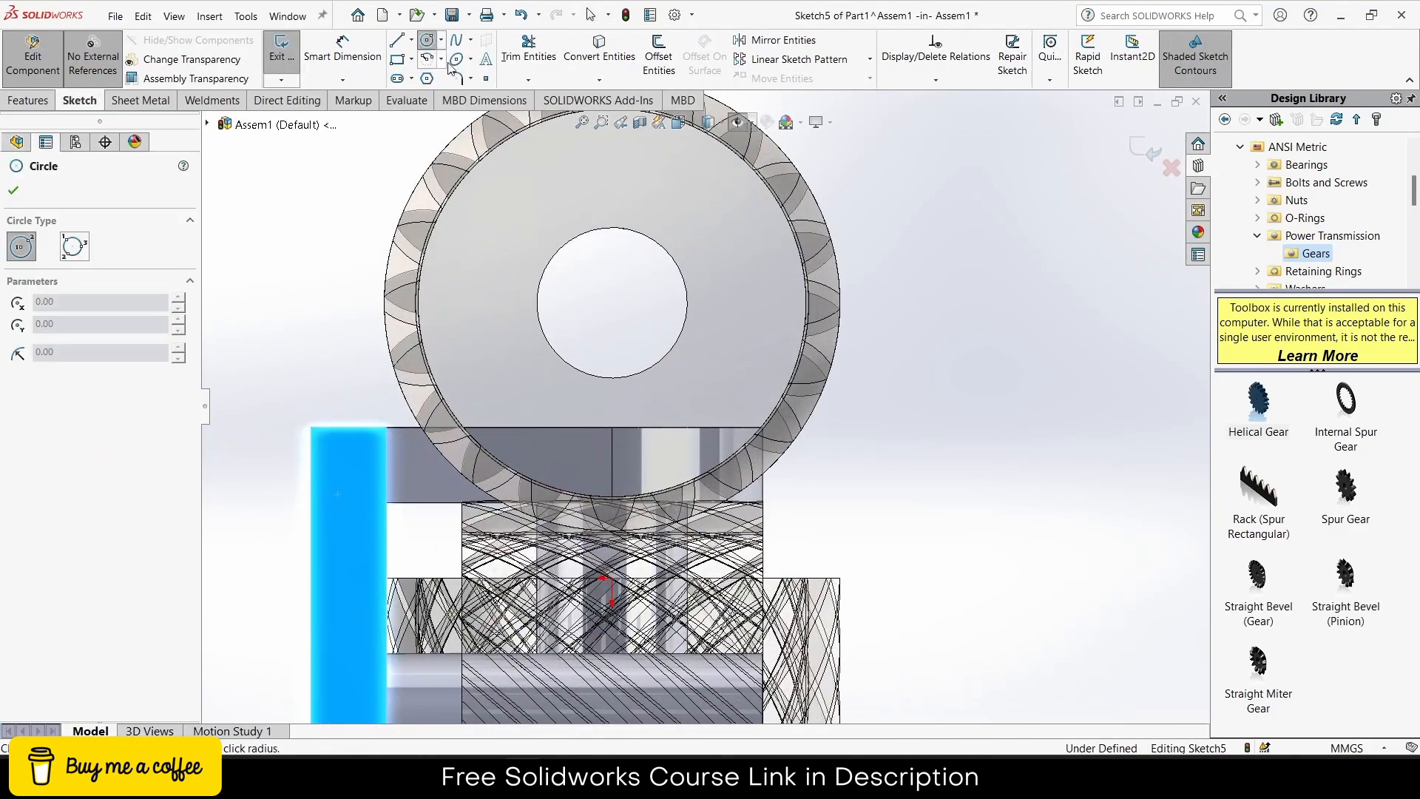
click(613, 303)
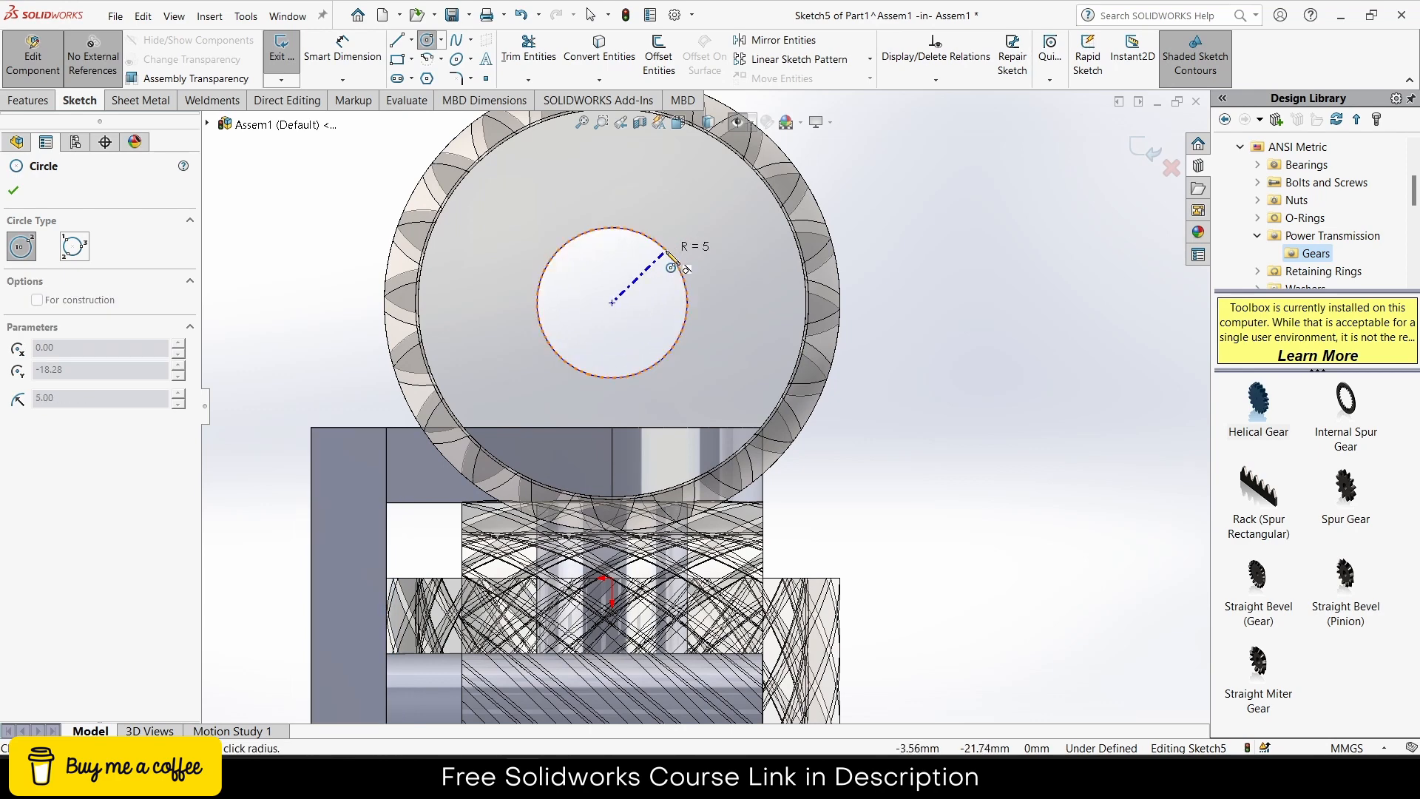
click(666, 252)
Step: Extrude the bore circle 25 mm in the reversed direction, into the third gear
click(33, 101)
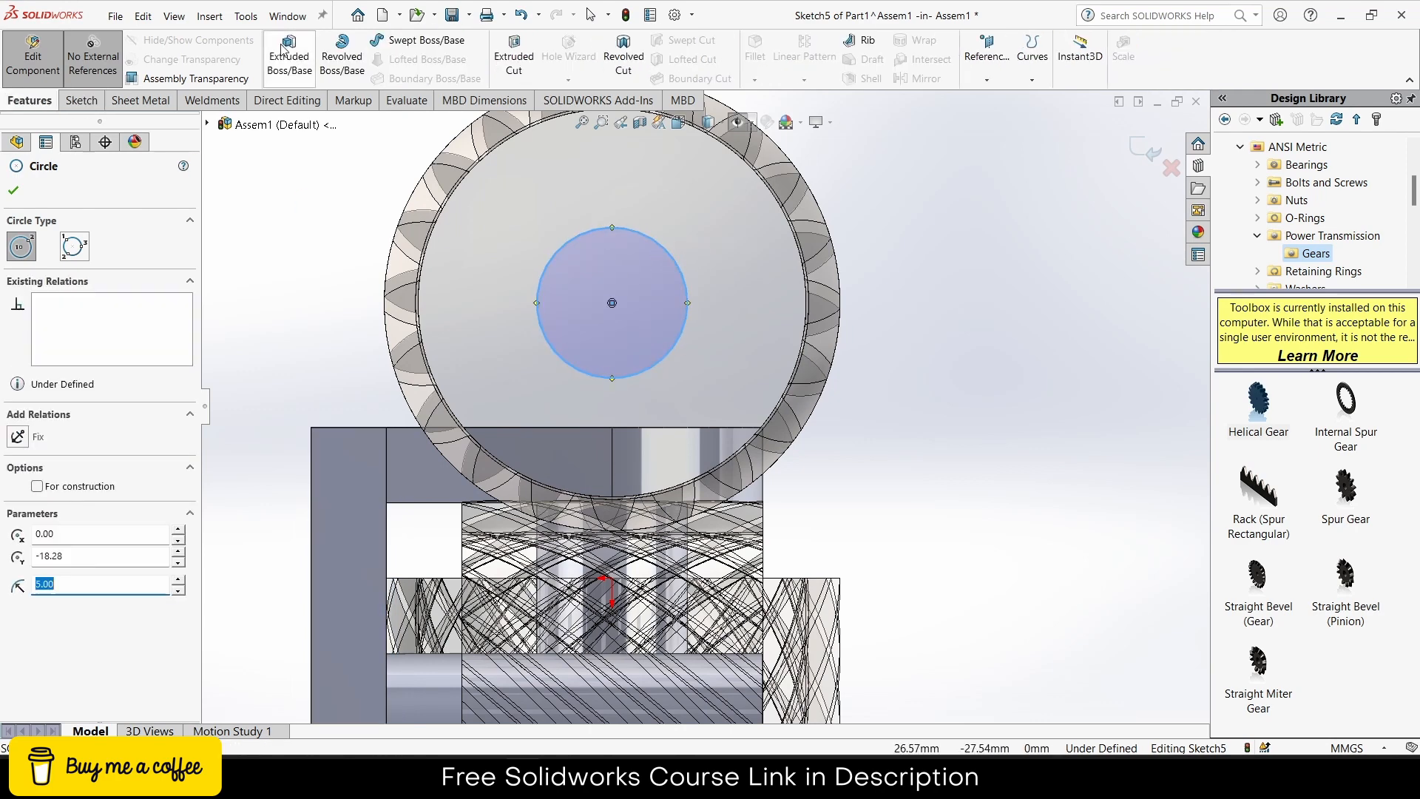
click(290, 55)
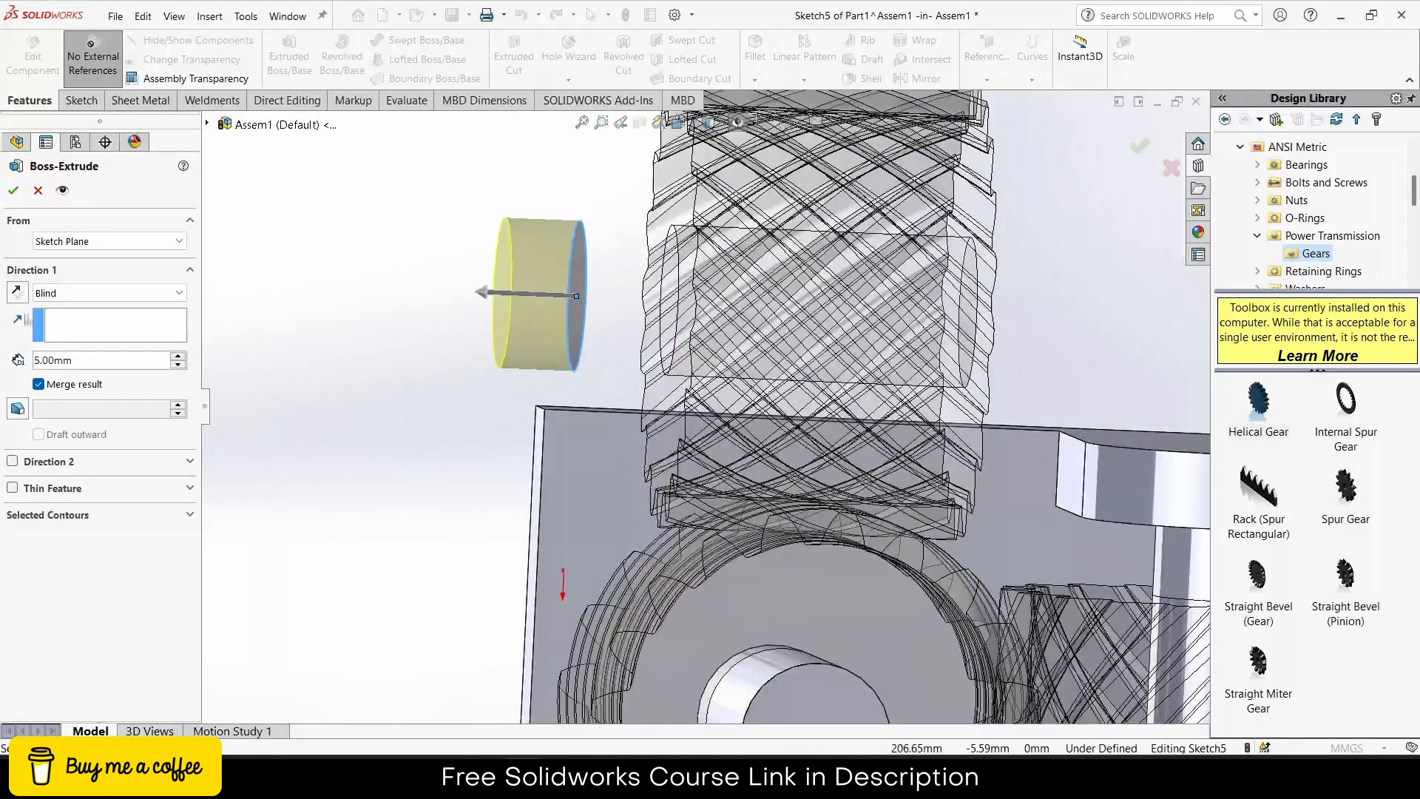
click(16, 292)
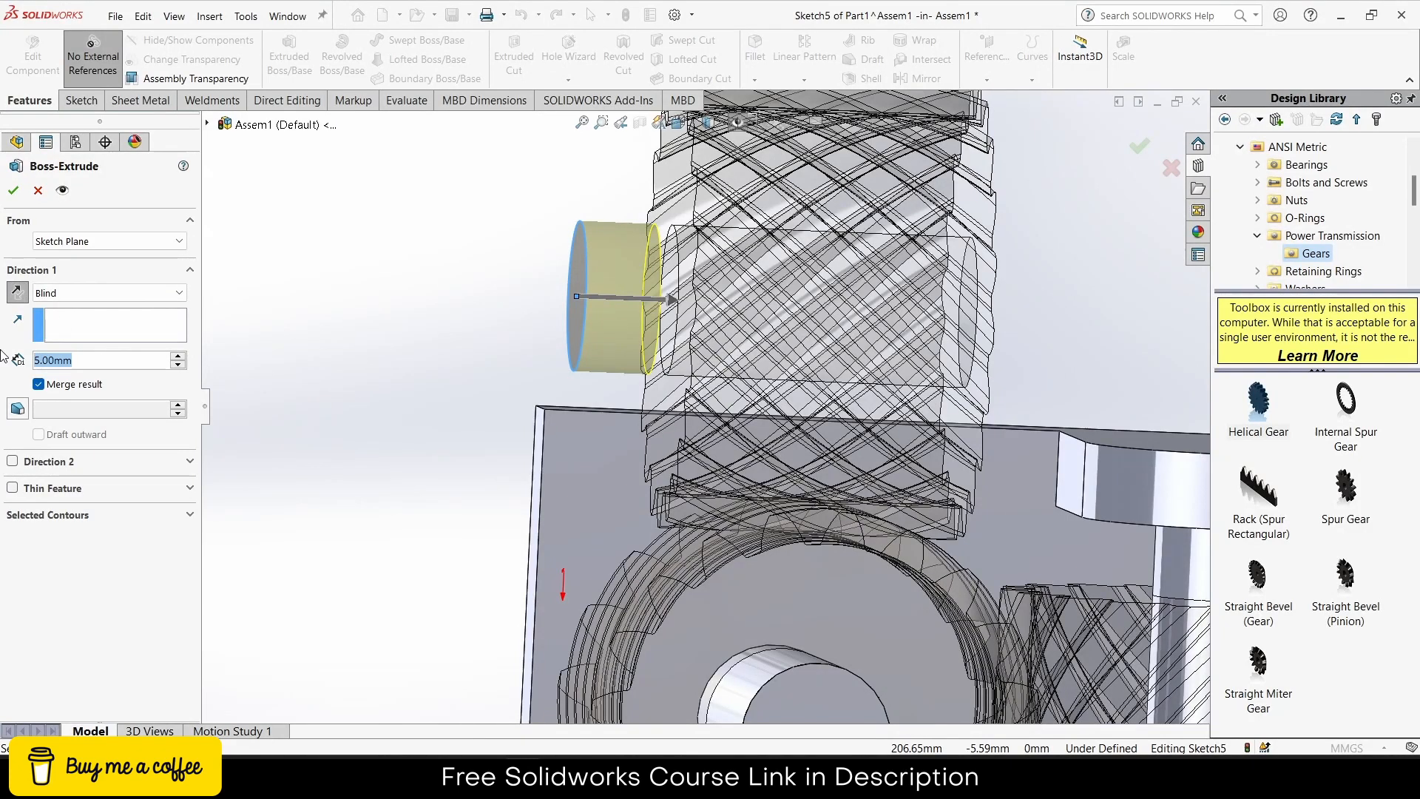
text(30)
key(Return)
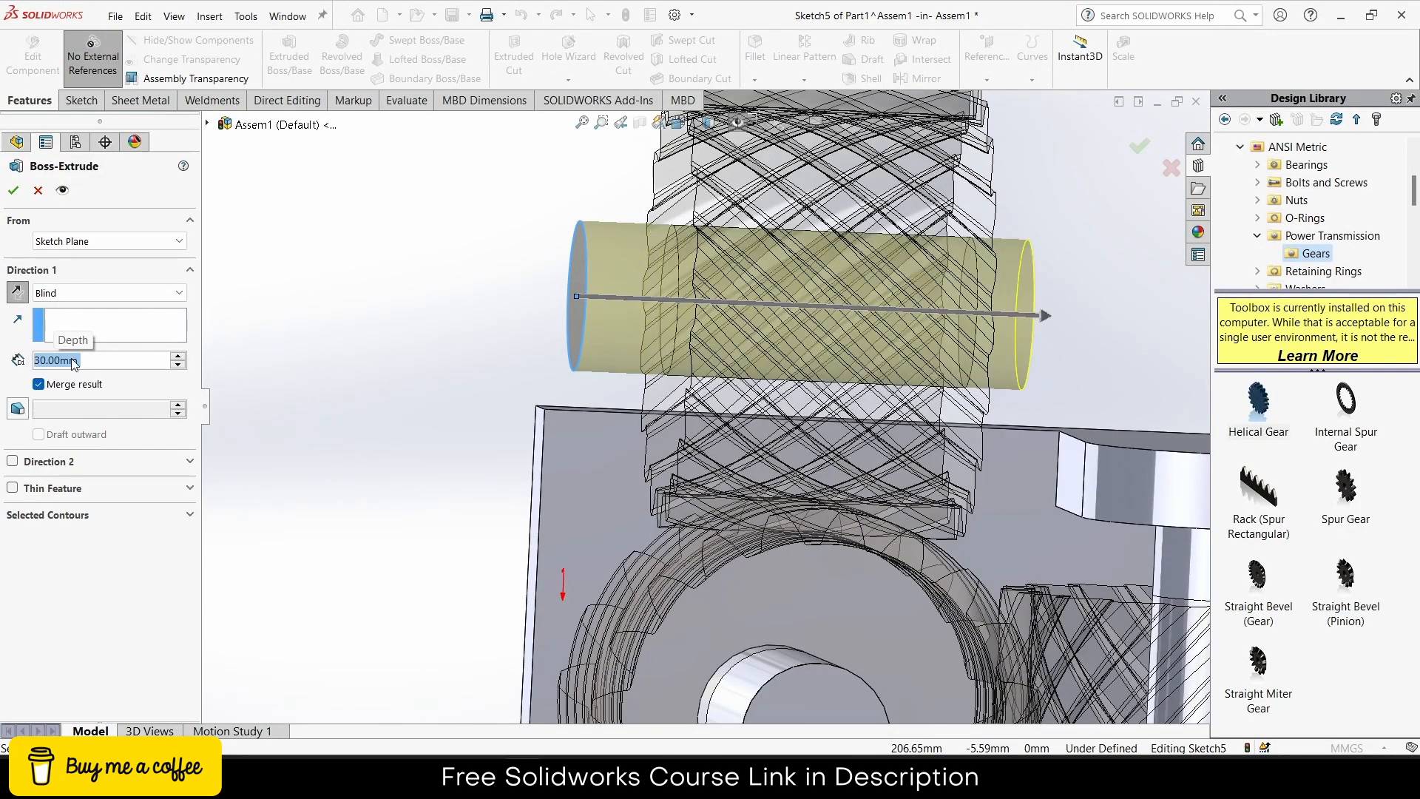
text(25)
key(Return)
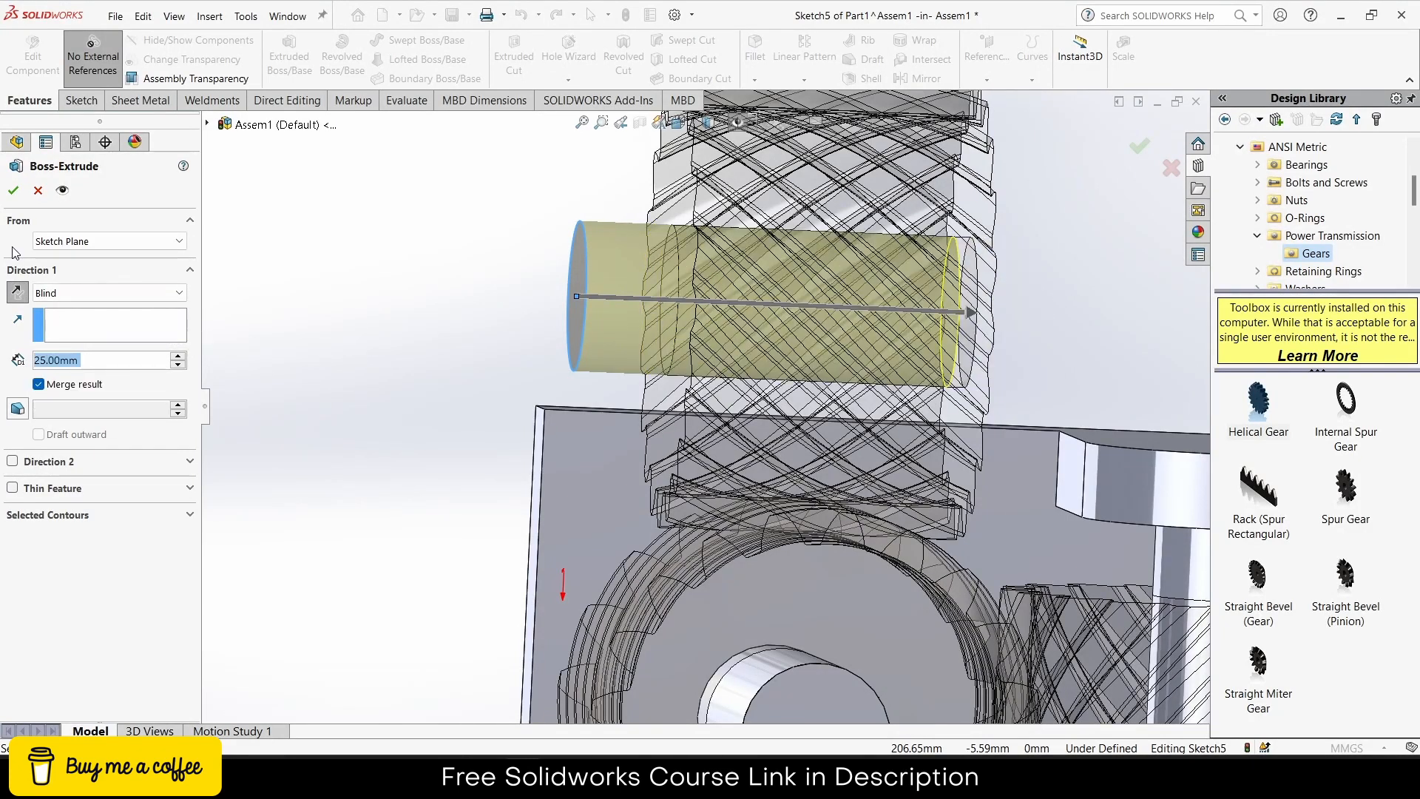
click(14, 190)
Step: Start a sketch on the new shaft's end face and draw a concentric circle about 19.7 mm in radius around the gear
middle_drag(429, 357, 598, 416)
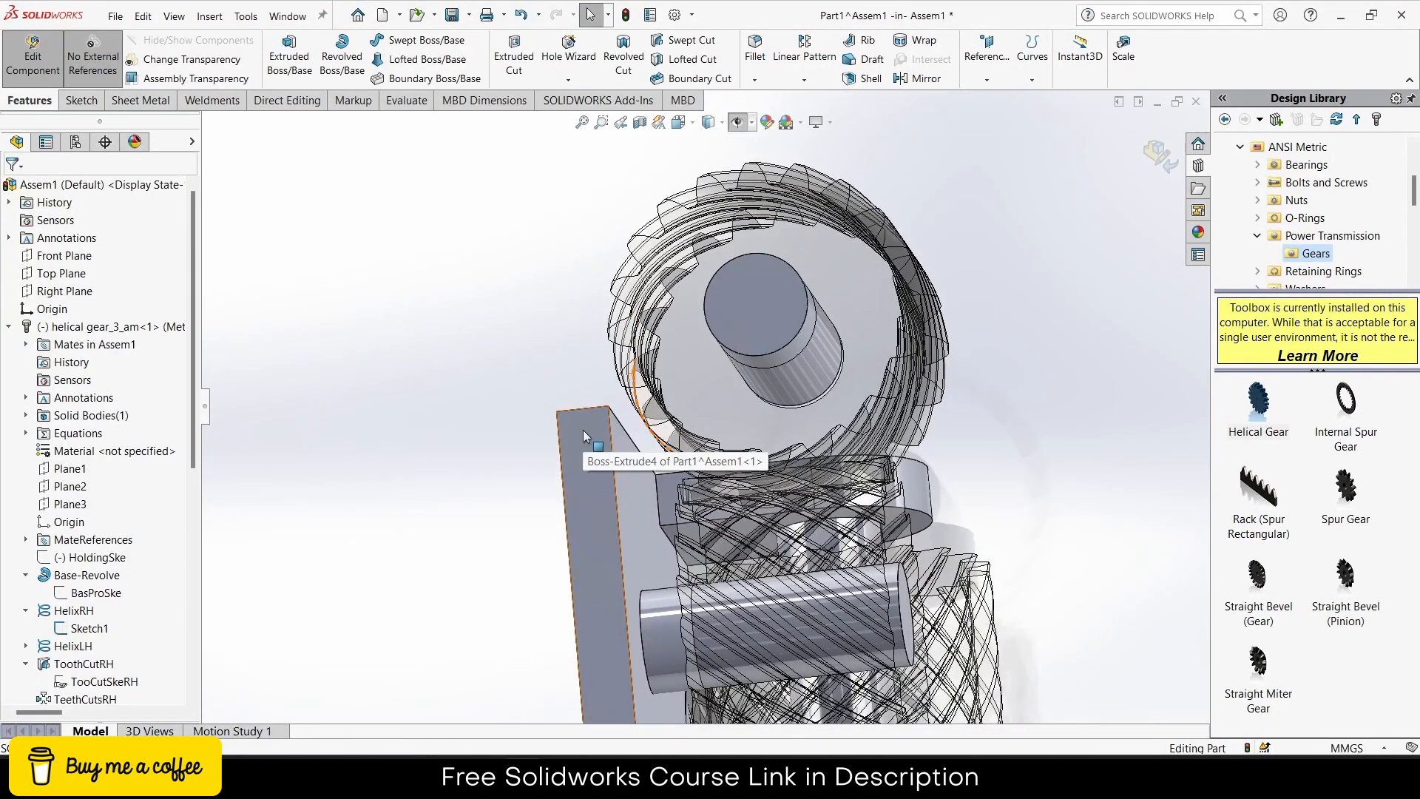
click(757, 309)
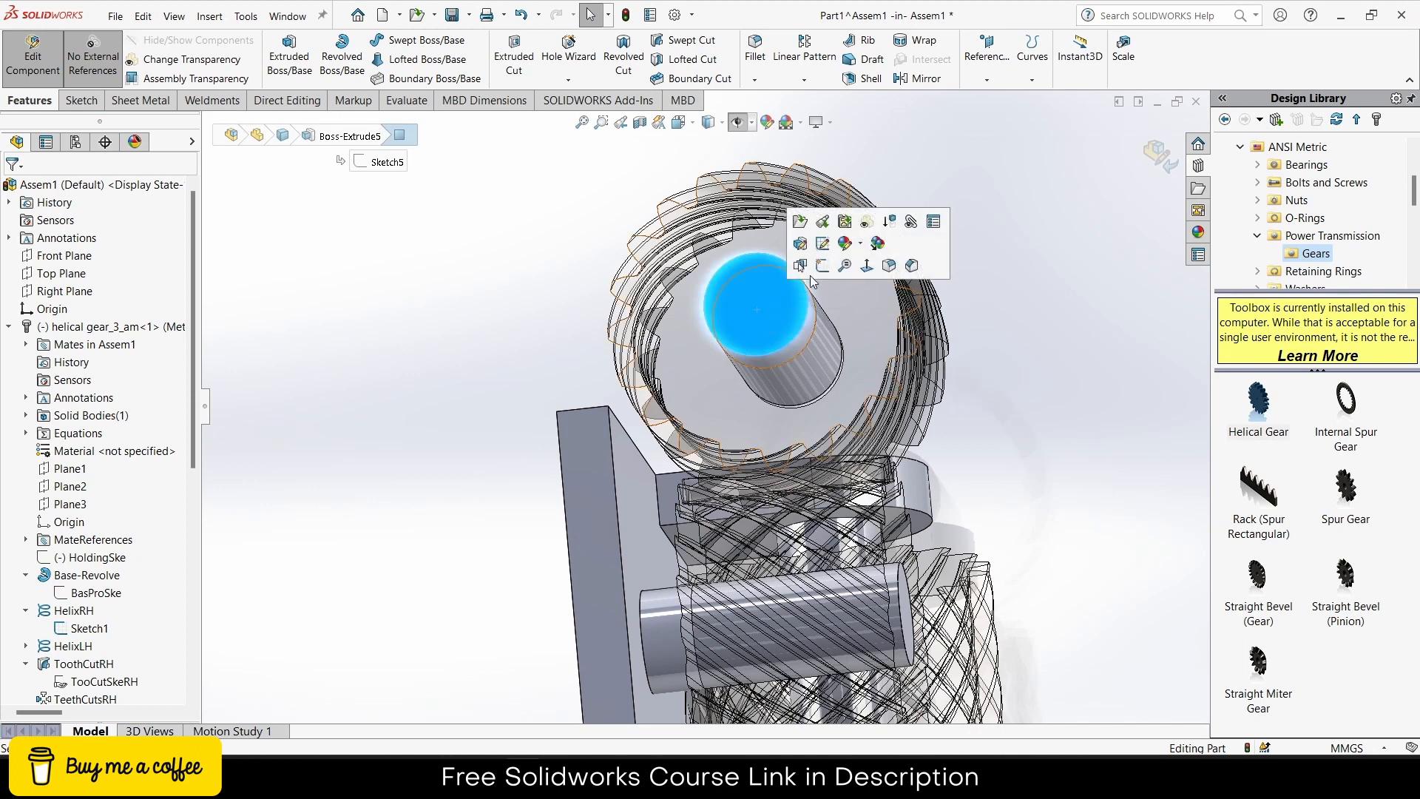
click(822, 267)
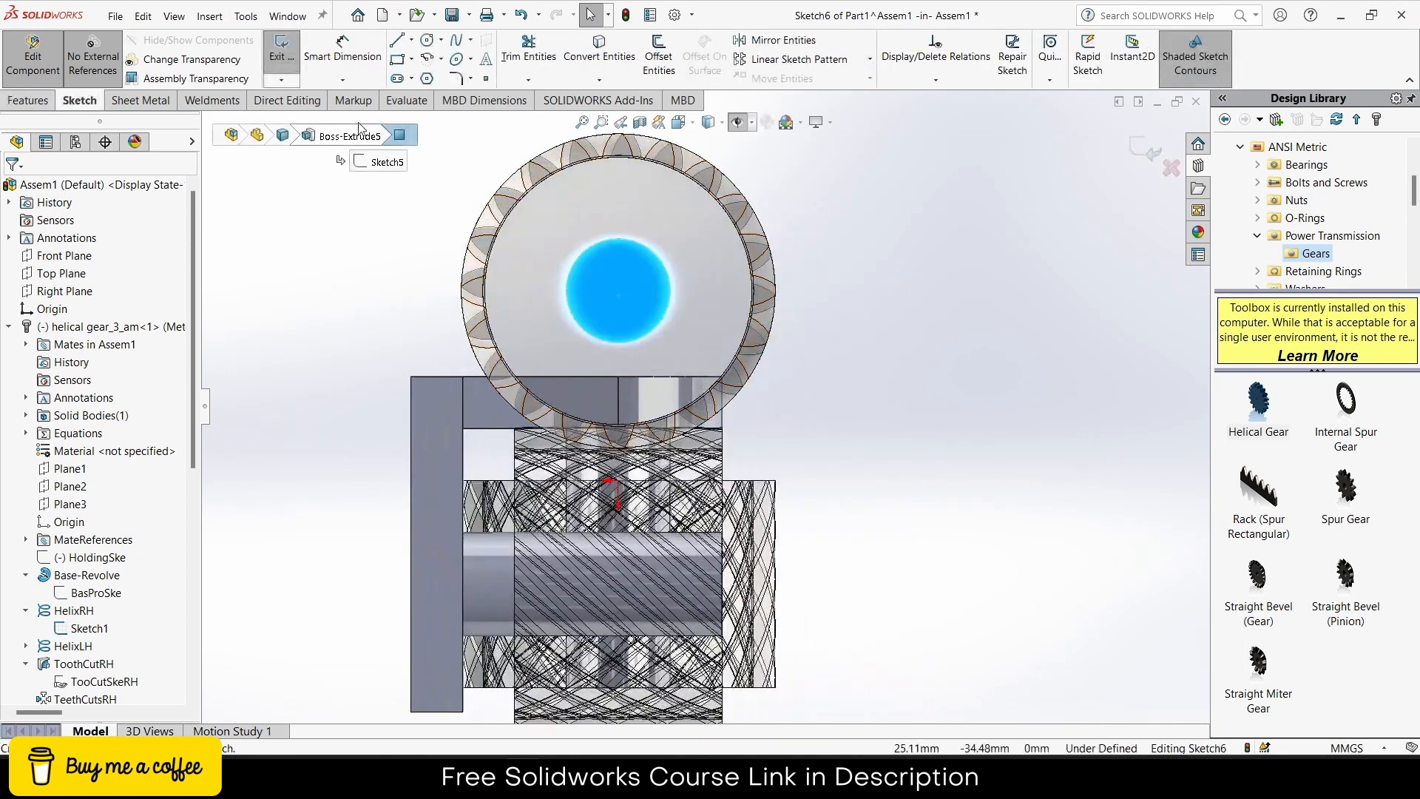
click(428, 41)
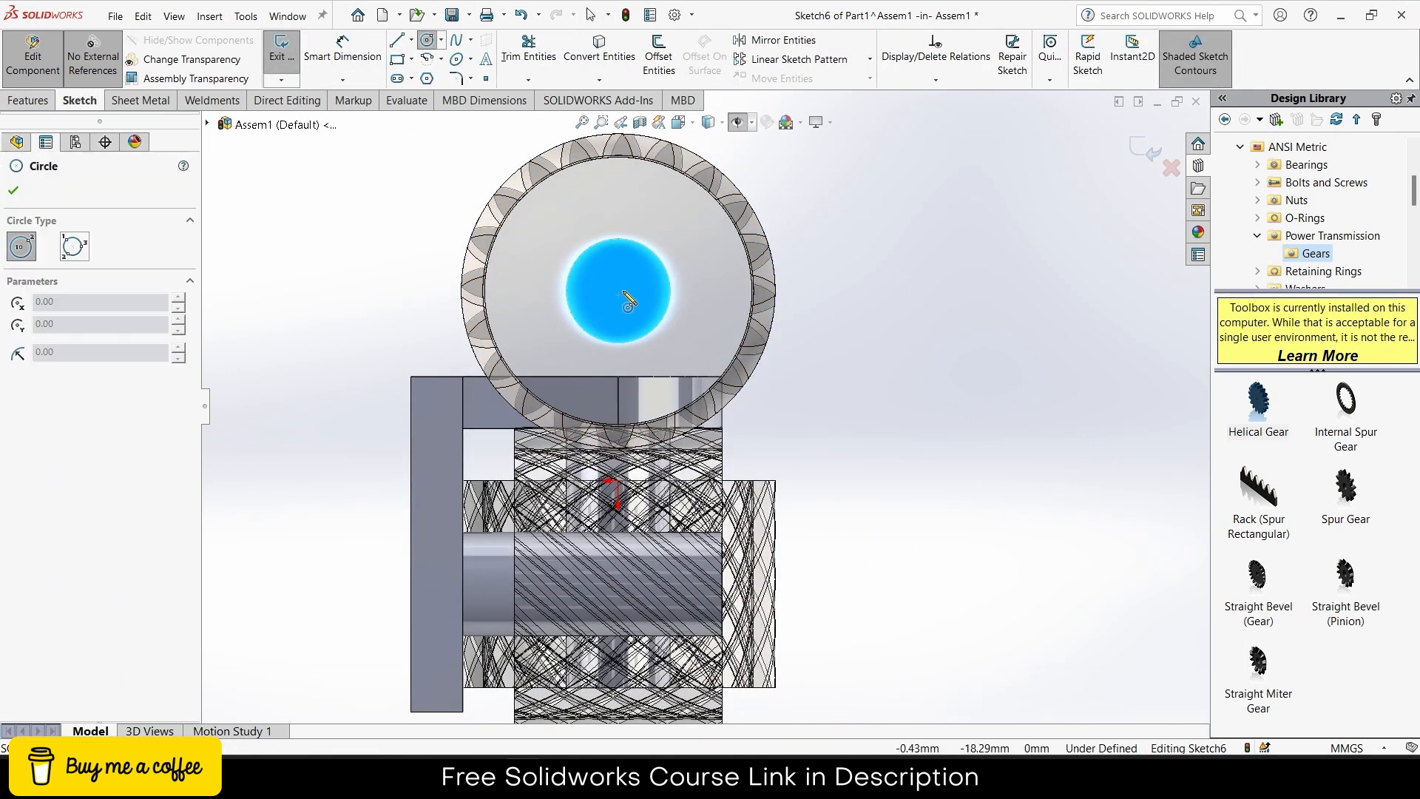
click(625, 296)
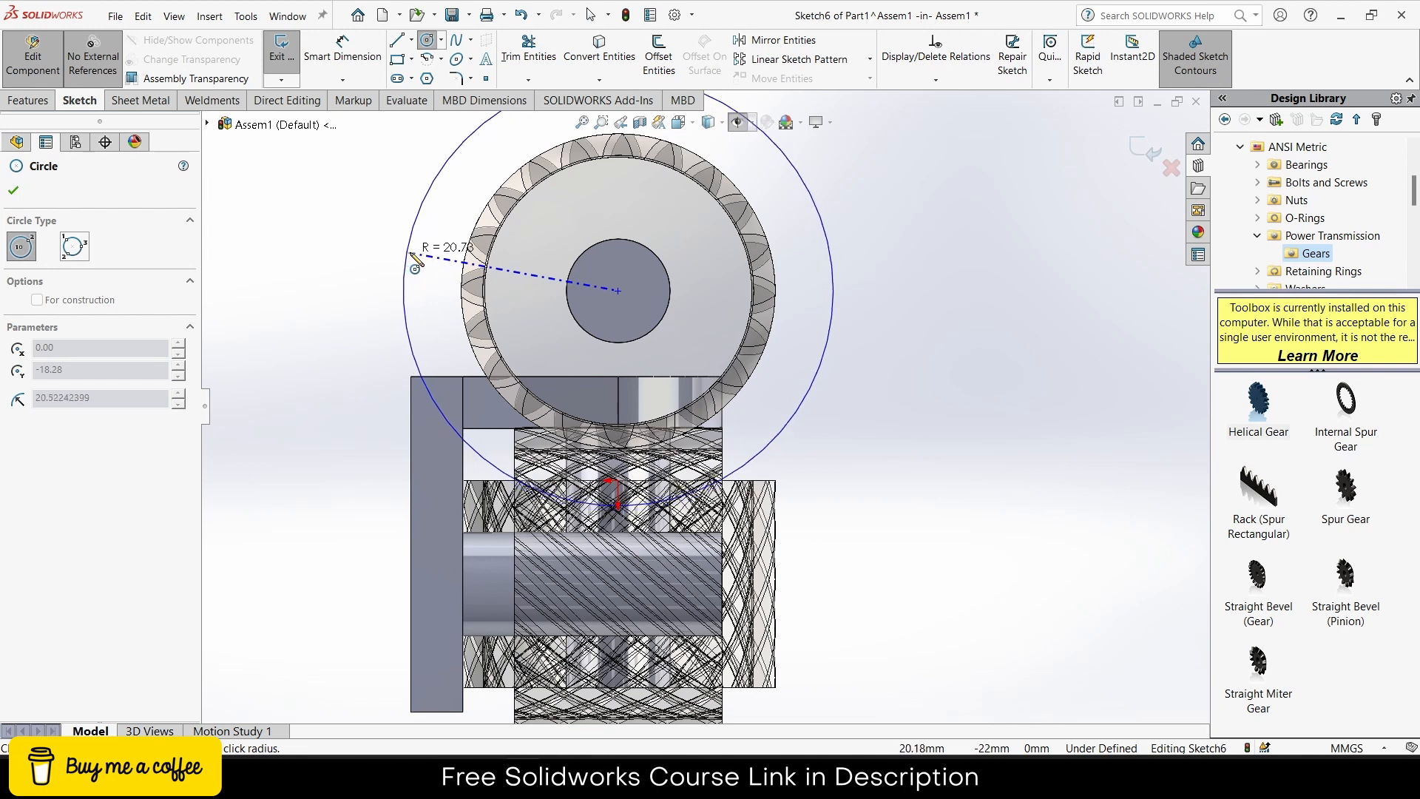
click(415, 257)
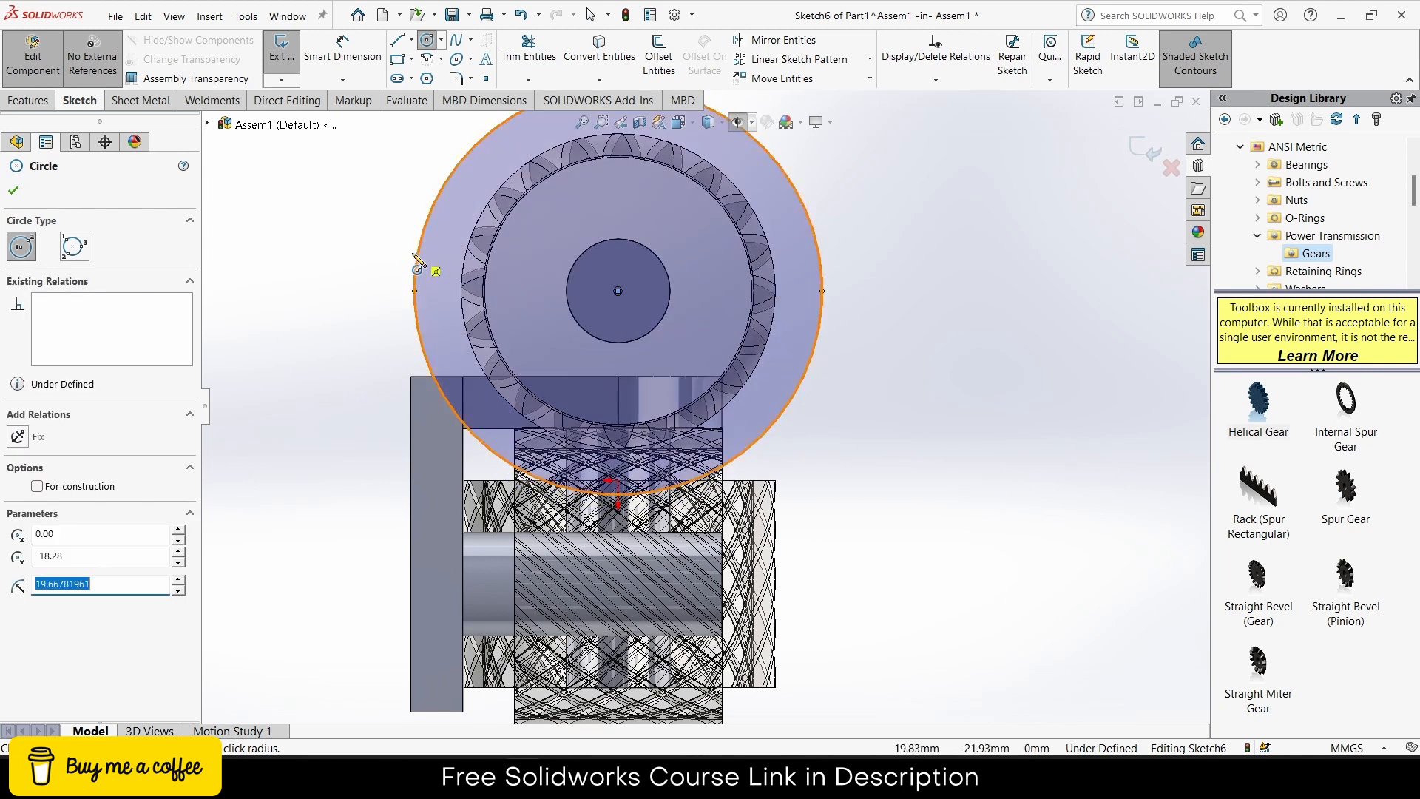
Step: Draw a vertical line from the plate's outer corner, extending past the level of the shaft centre
click(398, 40)
click(412, 377)
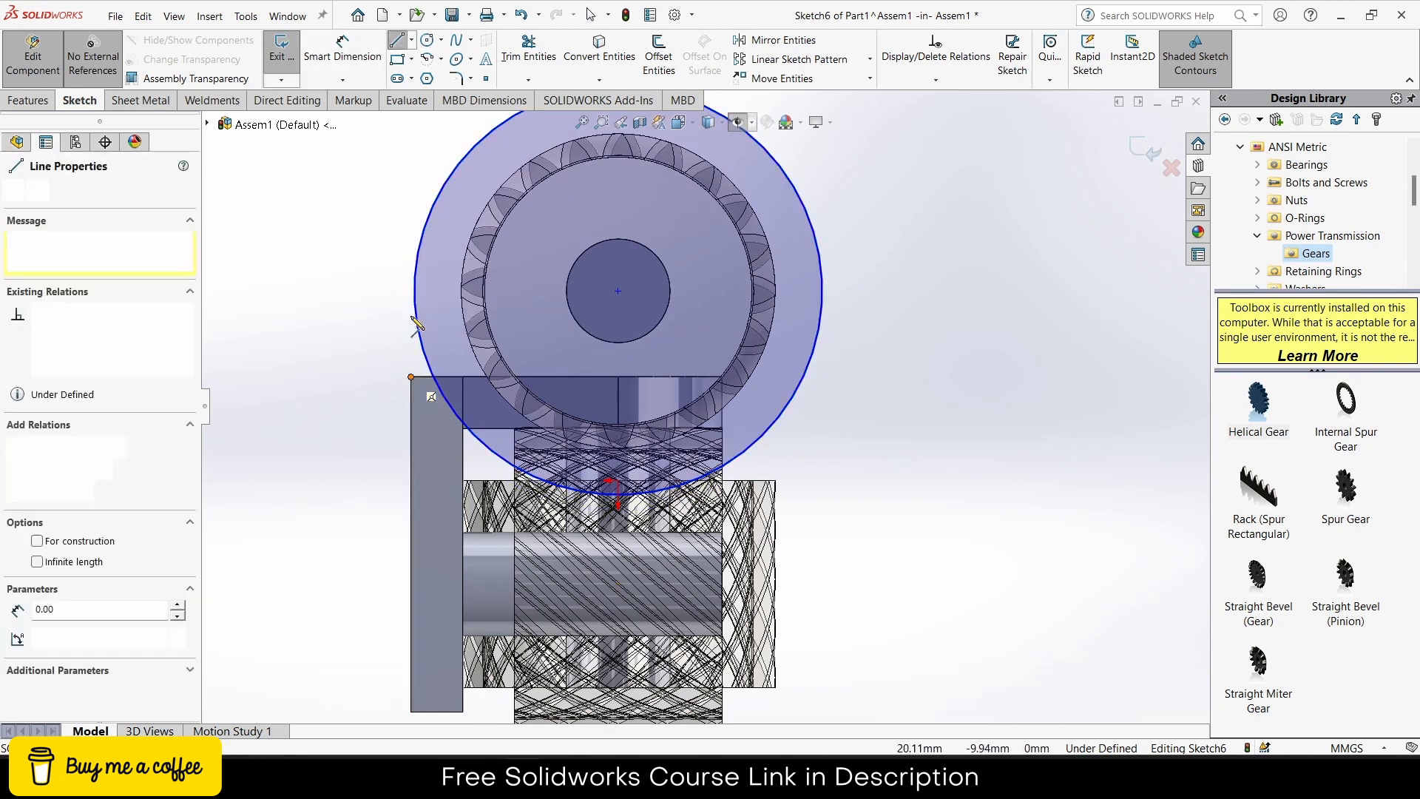
click(411, 176)
key(Escape)
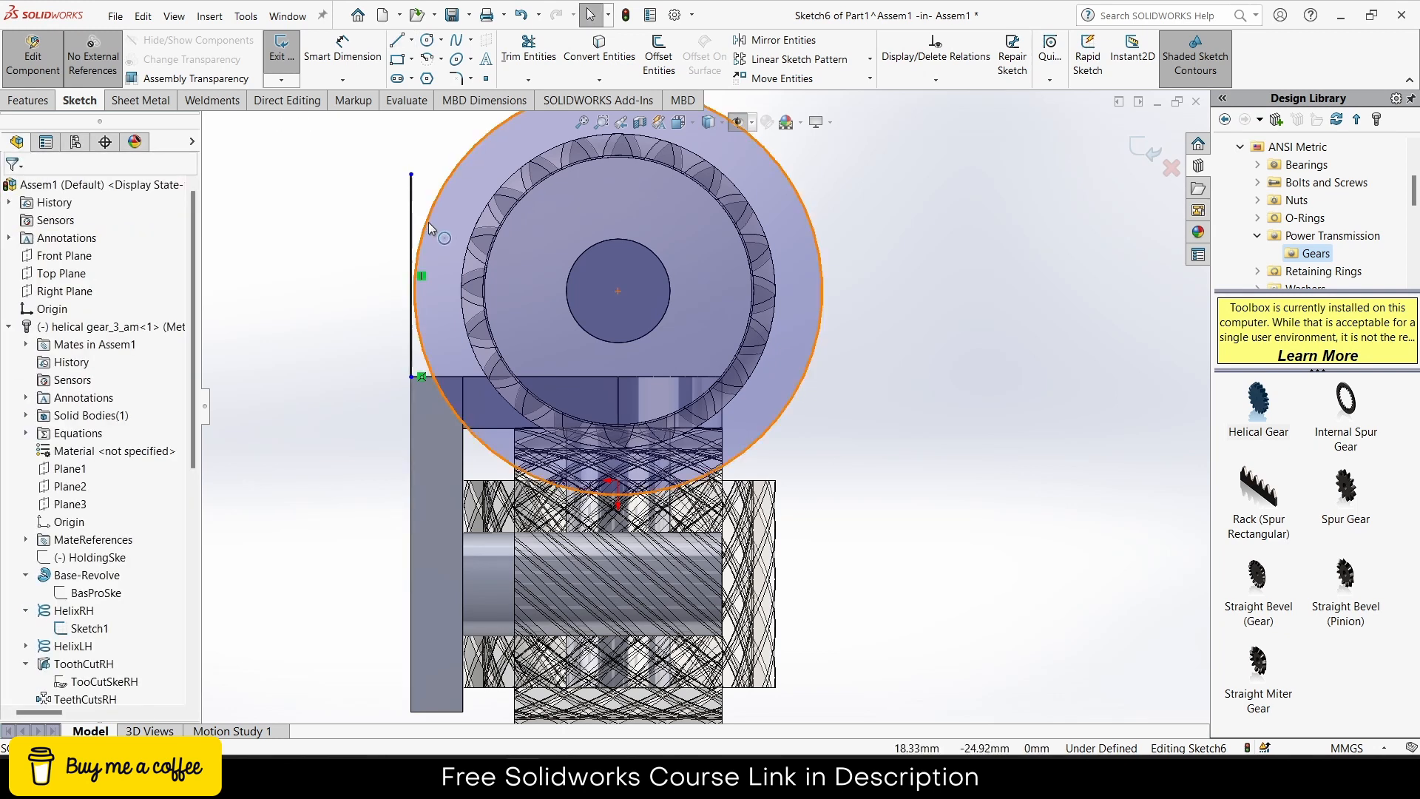
Step: Enlarge the circle to a radius of about 20.1 mm and make it tangent to the vertical line
click(428, 223)
drag(412, 242, 410, 286)
scroll(409, 287, down, 3)
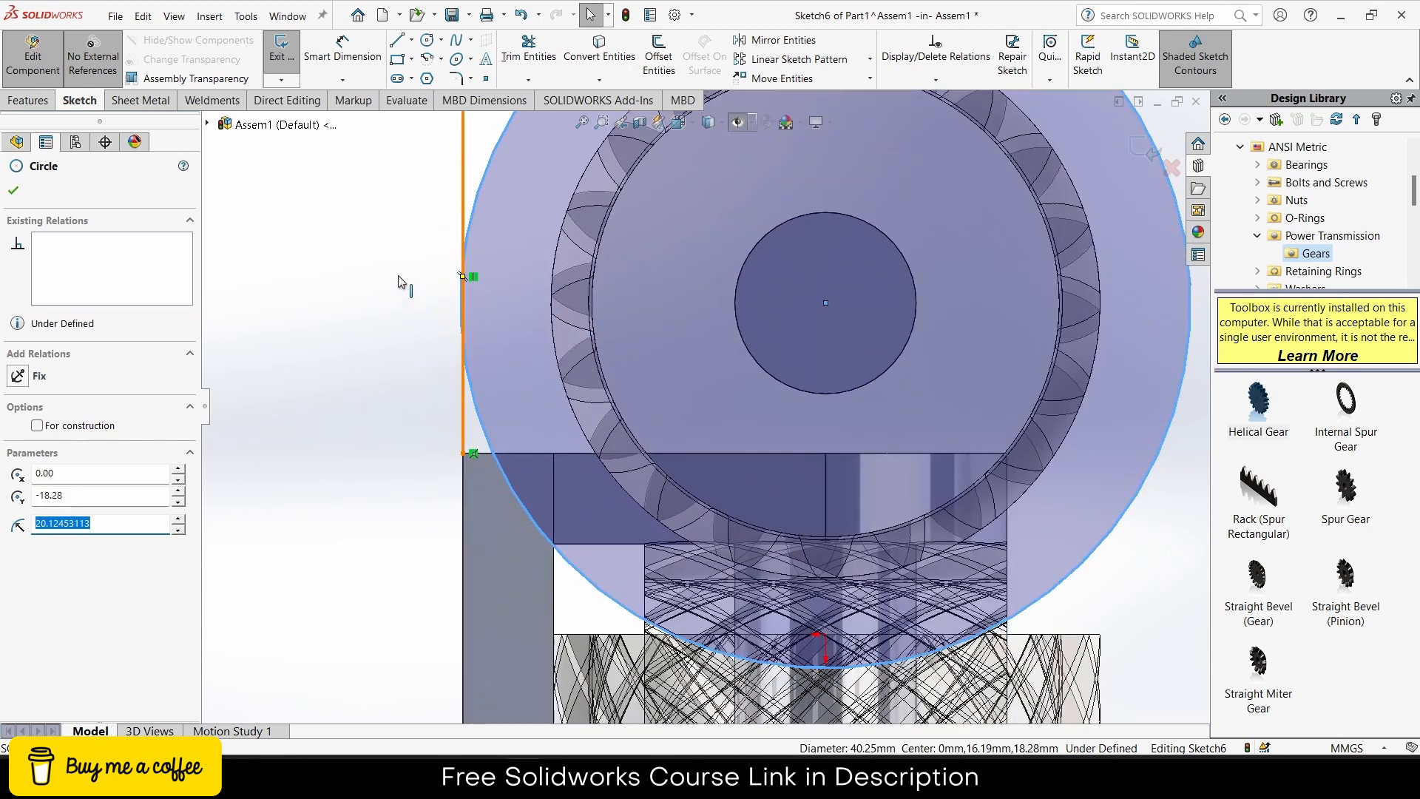
click(398, 277)
scroll(481, 294, down, 4)
click(501, 336)
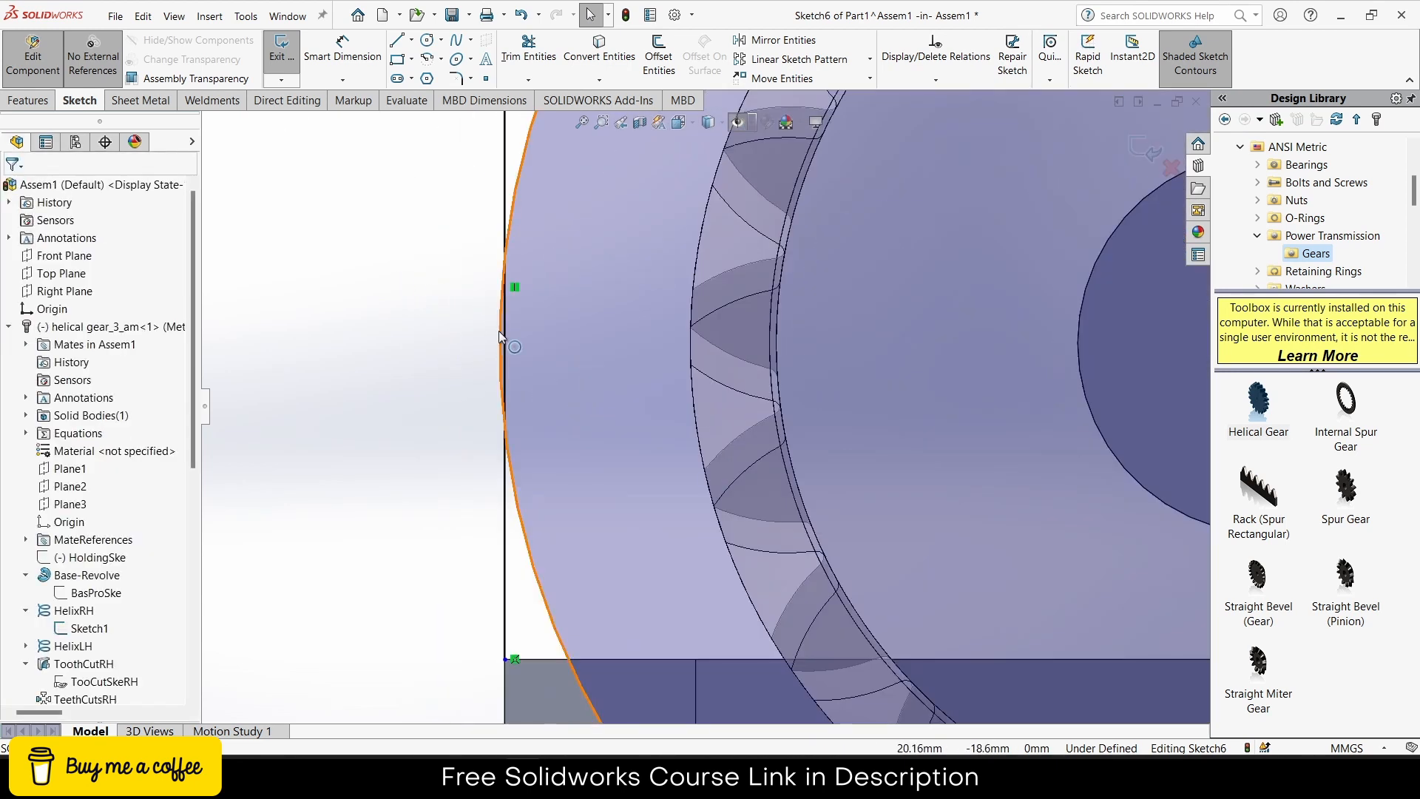
click(503, 469)
ctrl+click(504, 469)
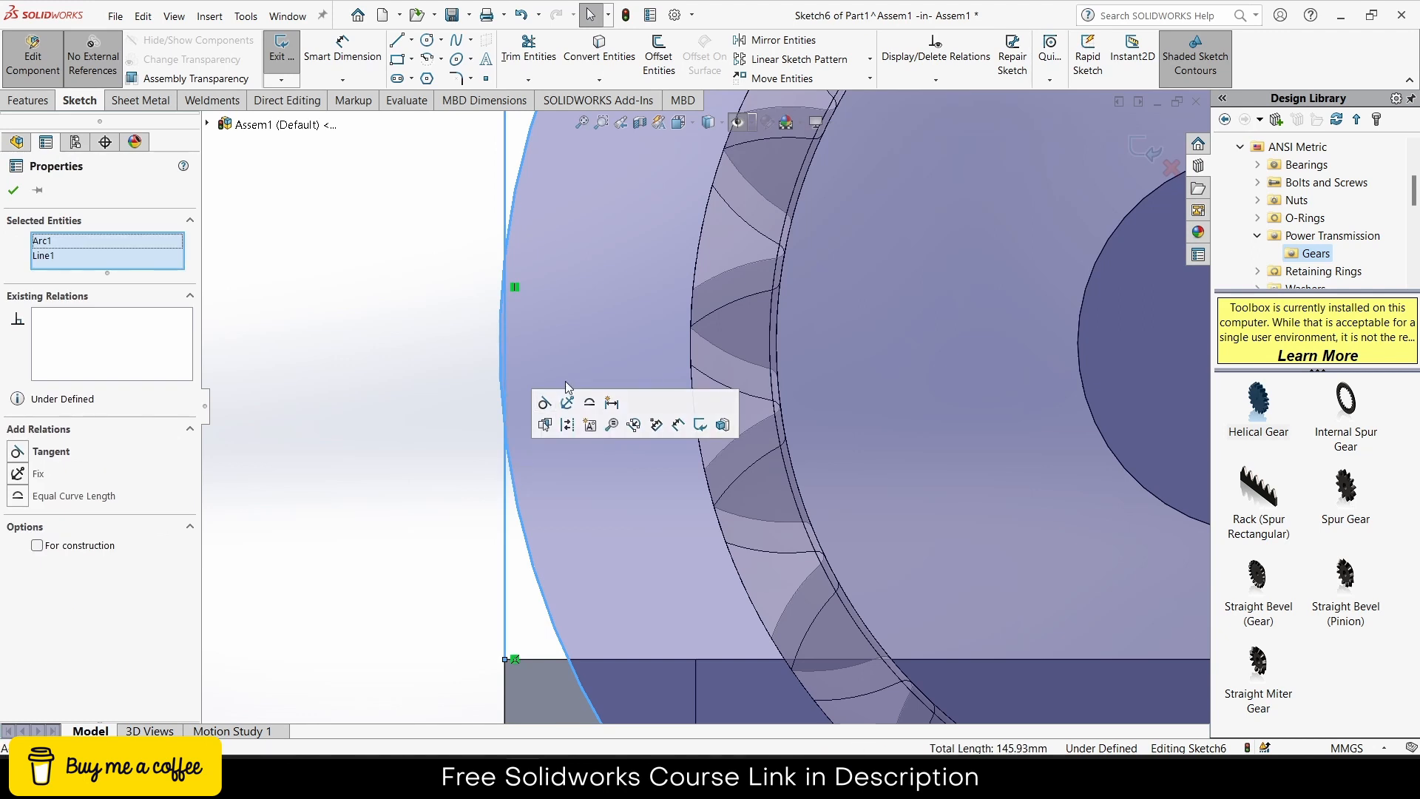
click(545, 404)
click(419, 374)
scroll(426, 368, up, 6)
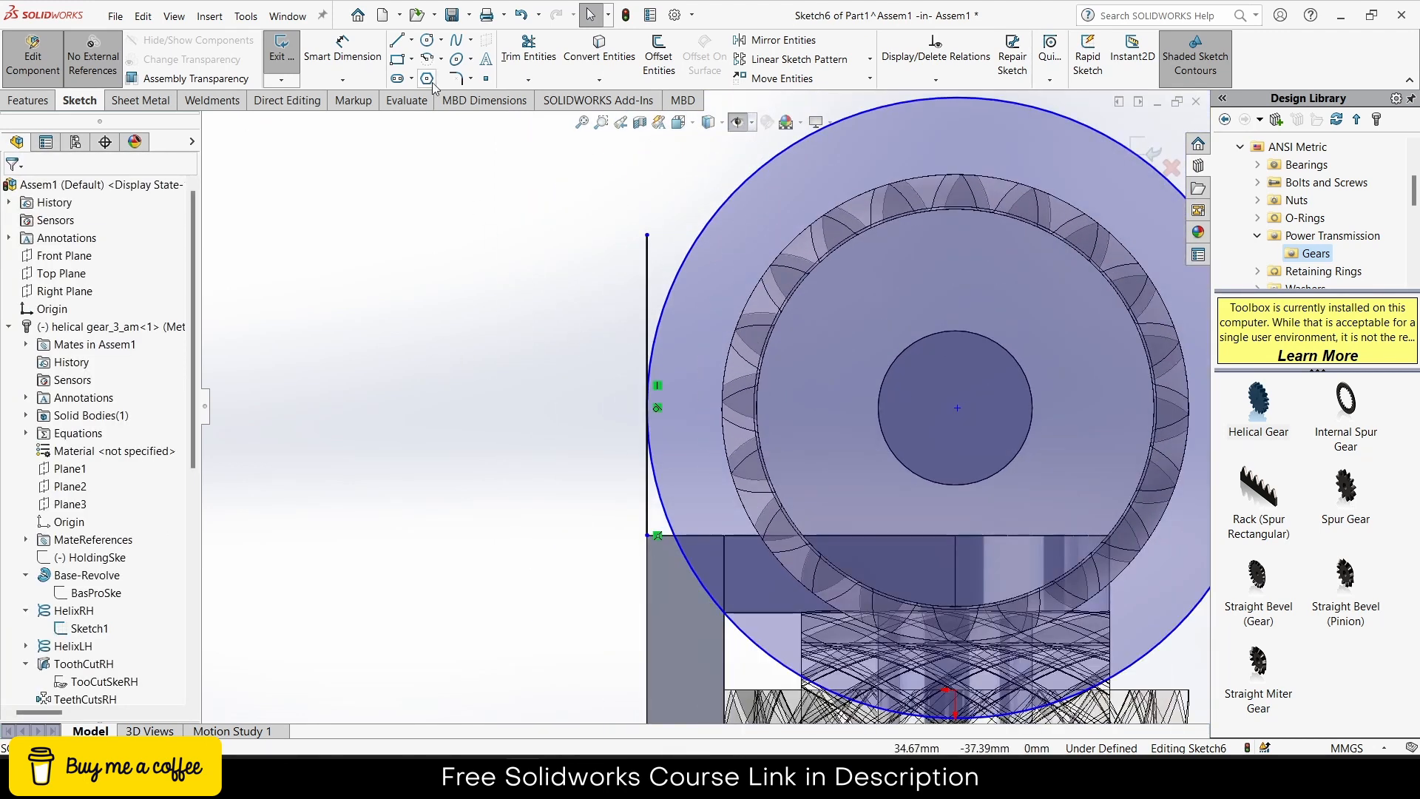
Step: Trim away the part of the vertical line beyond its tangent point with the circle
click(528, 49)
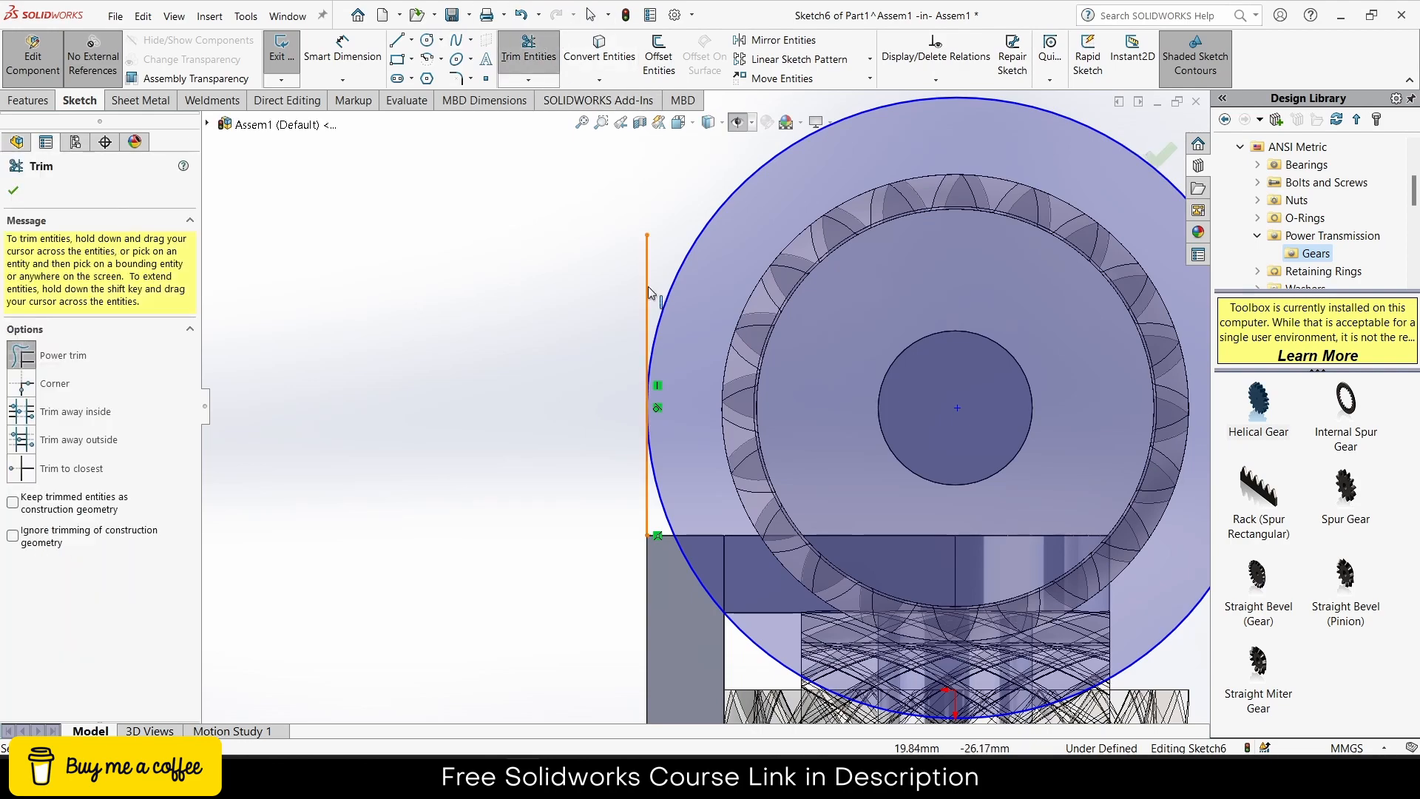
scroll(685, 264, up, 4)
mouse_move(845, 346)
middle_down()
mouse_move(706, 273)
mouse_move(814, 284)
mouse_move(855, 311)
middle_up()
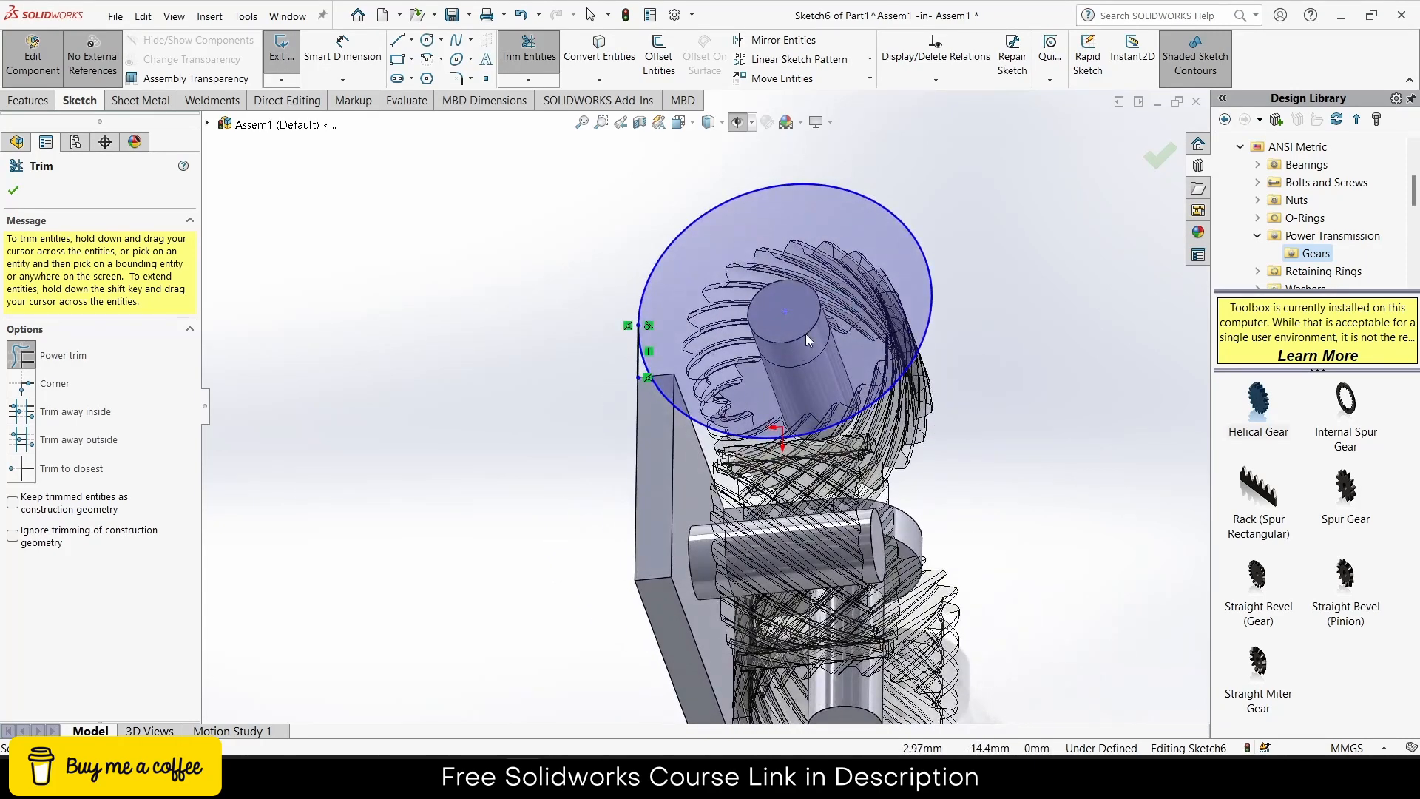
Step: Draw a vertical line from the plate's inner corner down to the circle, parallel to the short tangent line
key(ctrl+8)
scroll(780, 468, up, 4)
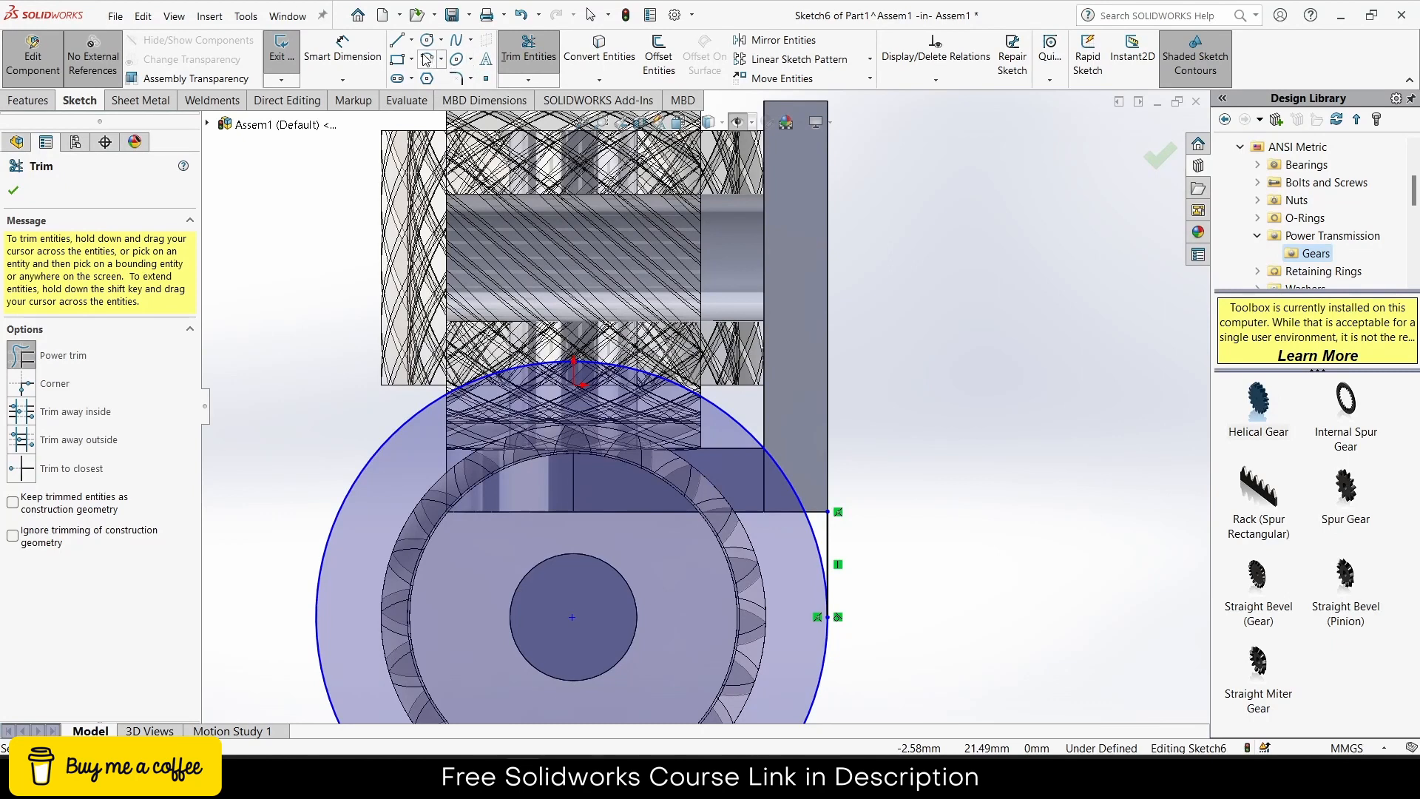
click(397, 40)
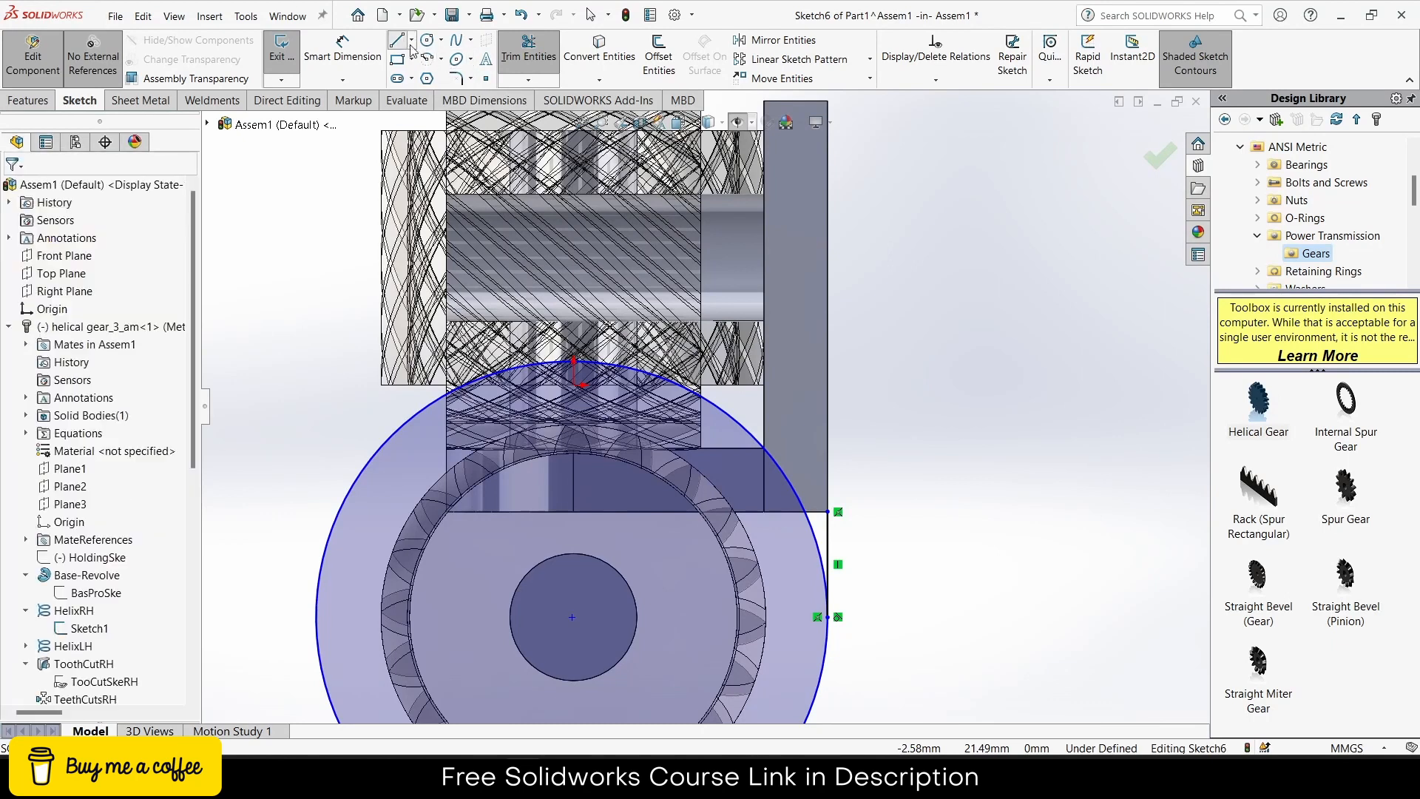
click(765, 512)
scroll(773, 521, down, 3)
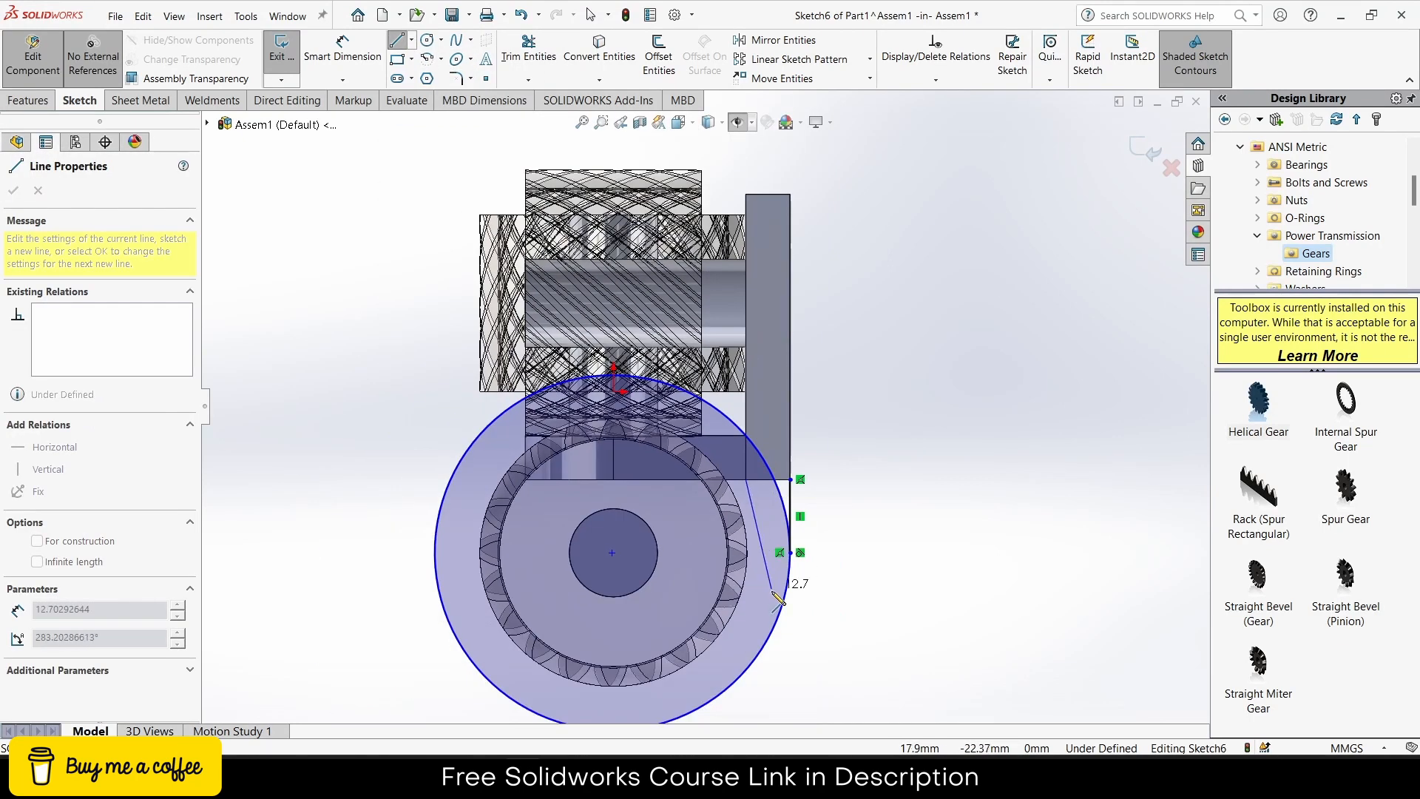
click(747, 666)
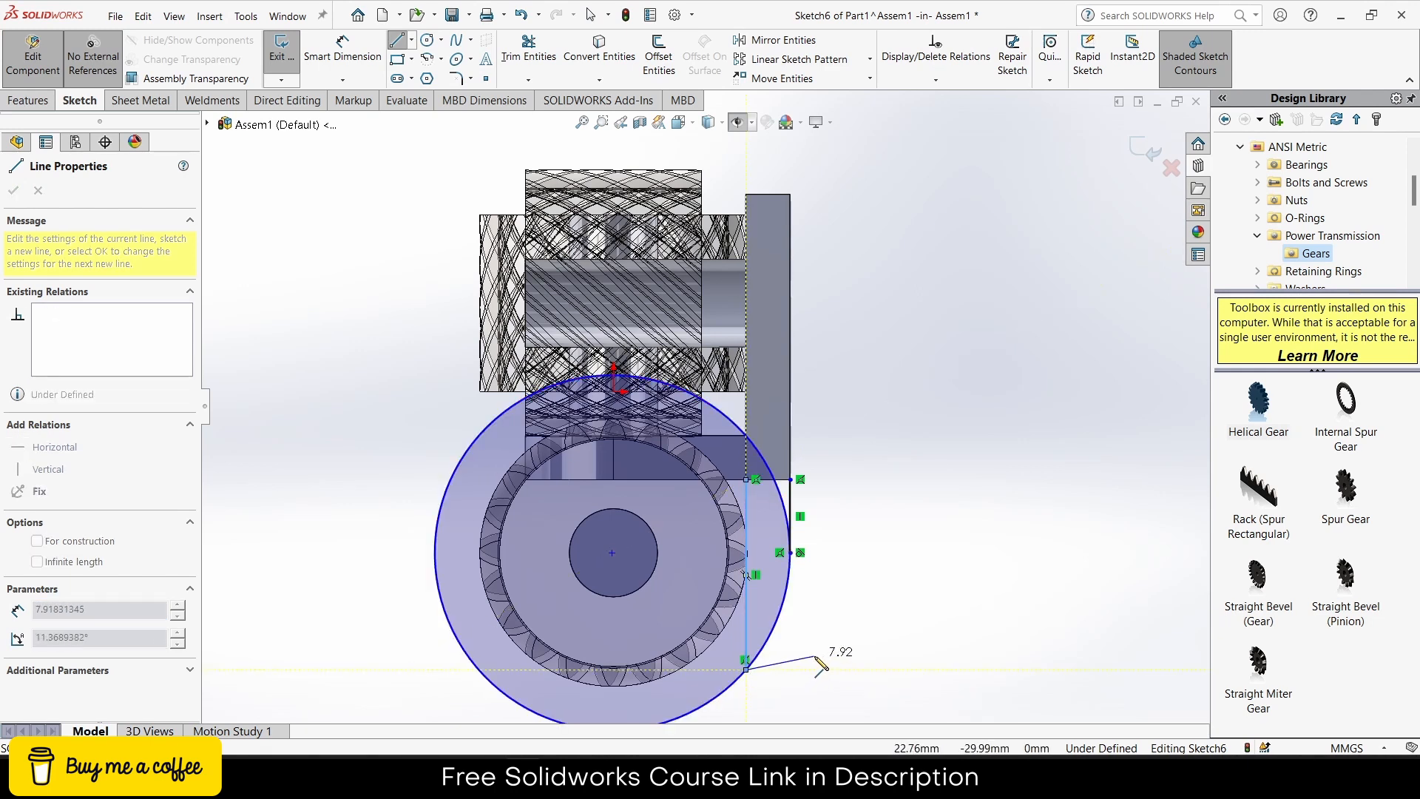
key(Escape)
click(28, 100)
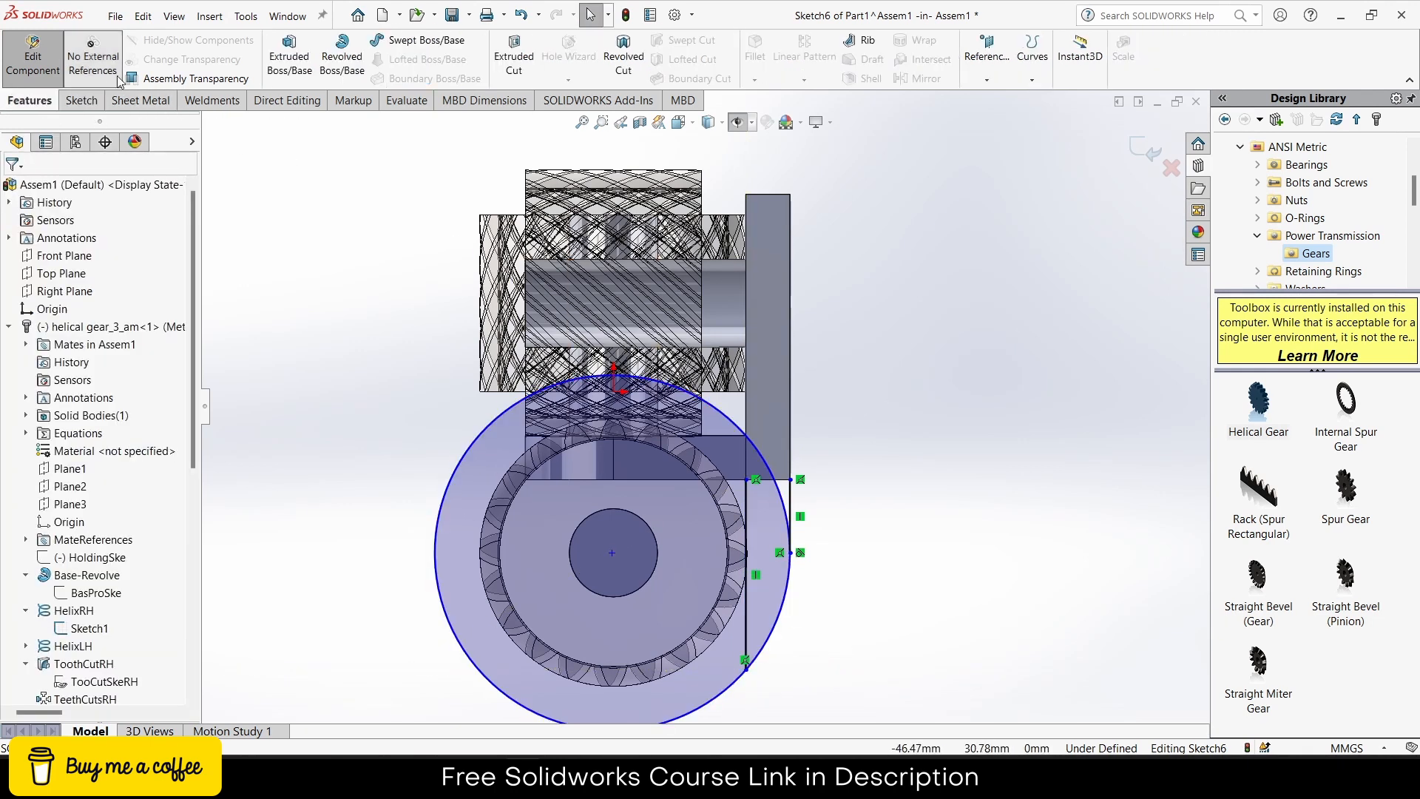
click(290, 56)
click(698, 521)
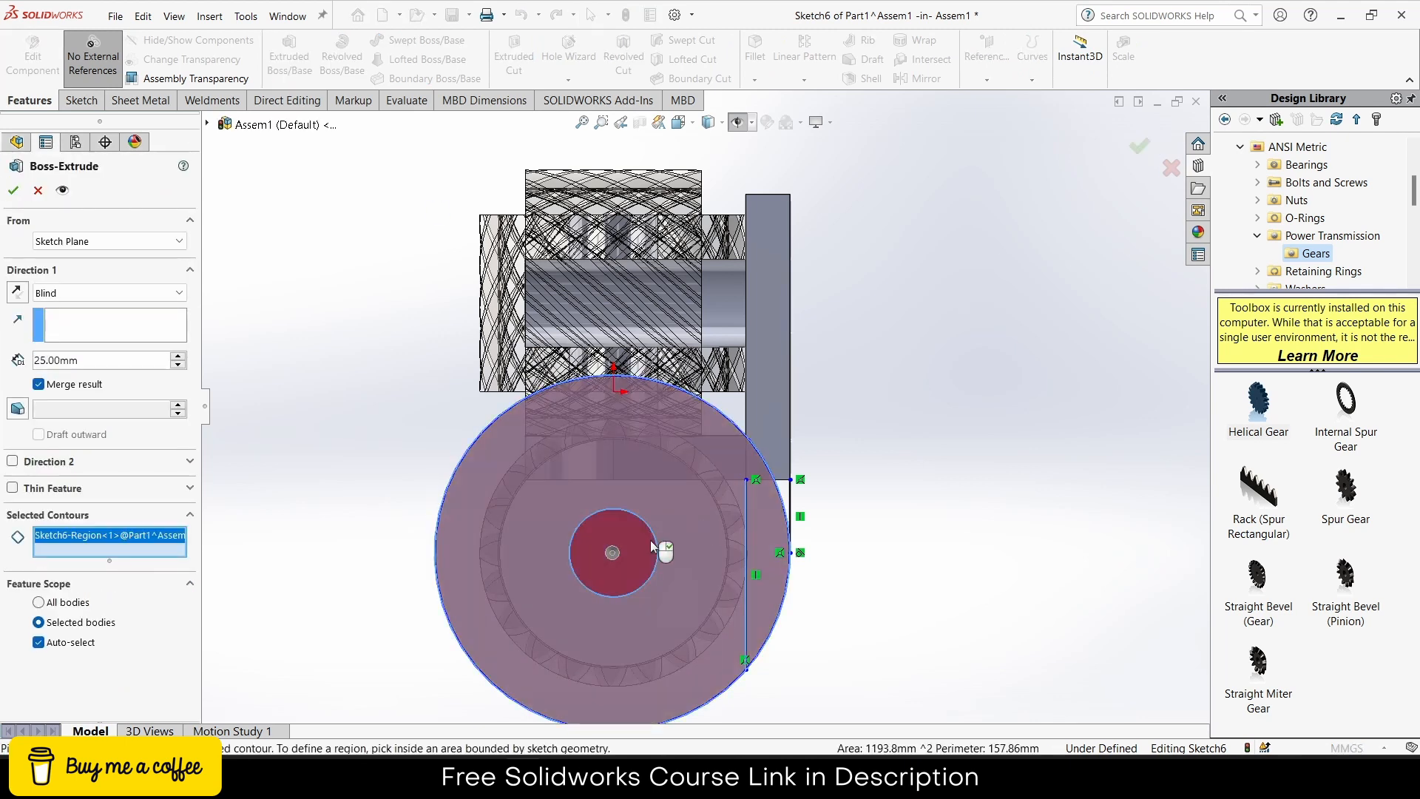
click(778, 503)
scroll(783, 500, down, 4)
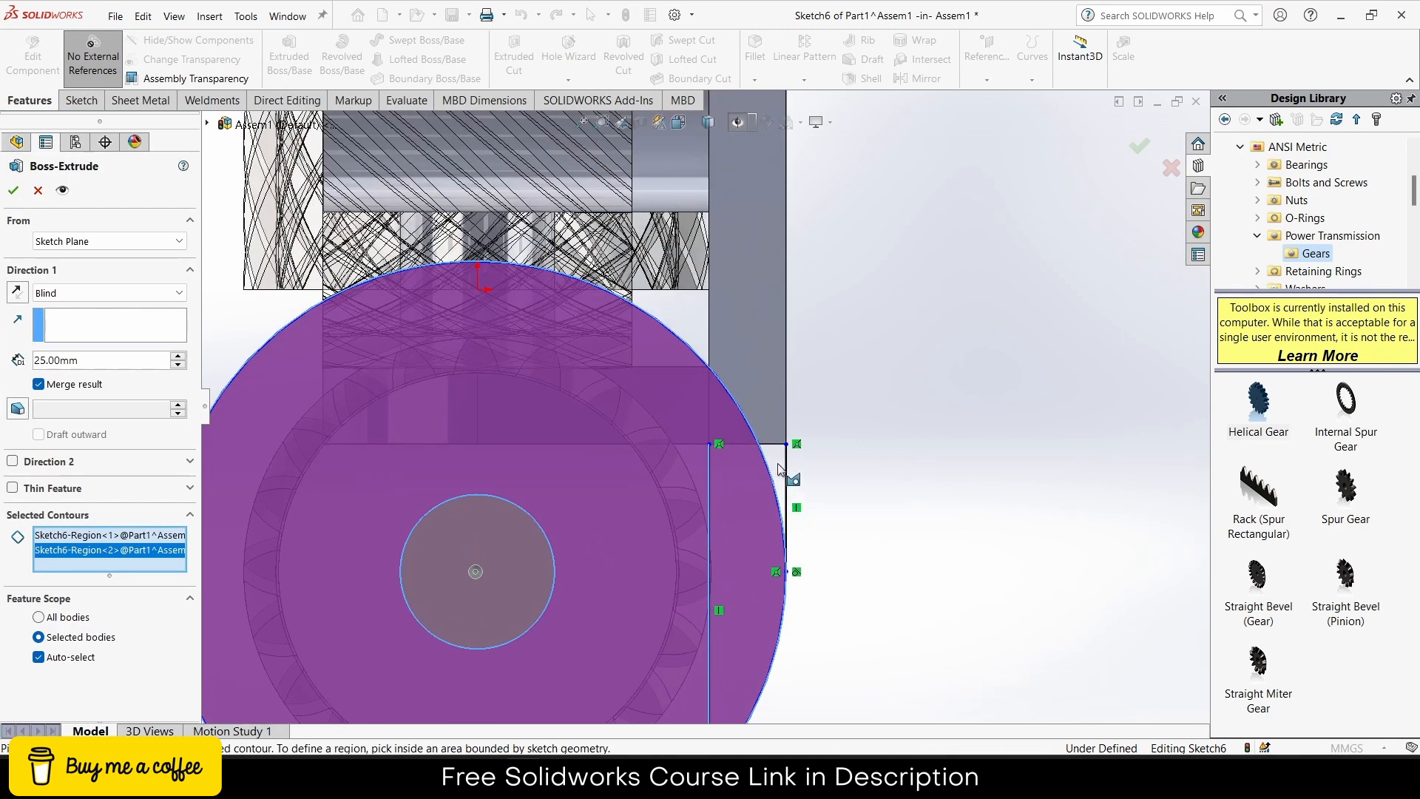
middle_drag(778, 468, 518, 312)
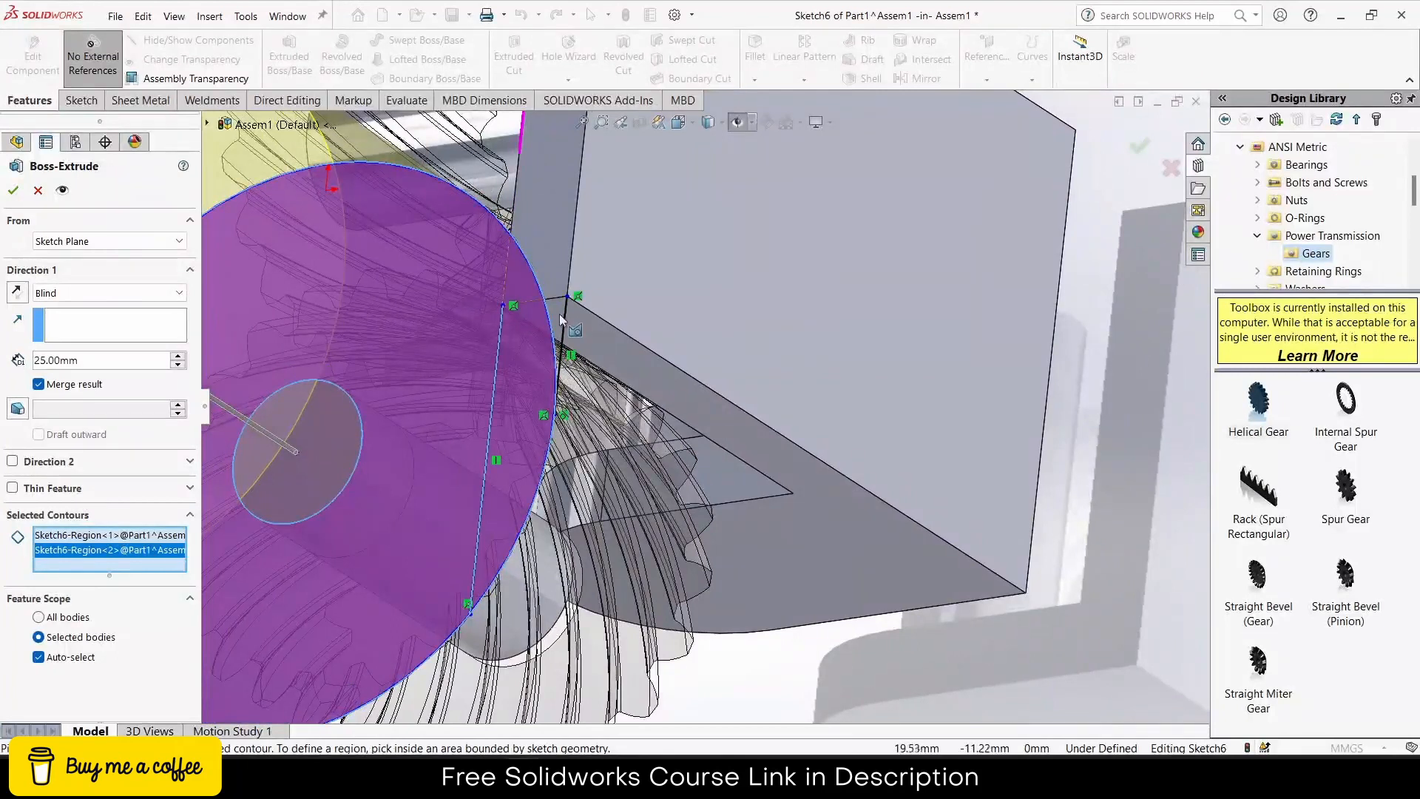
click(37, 190)
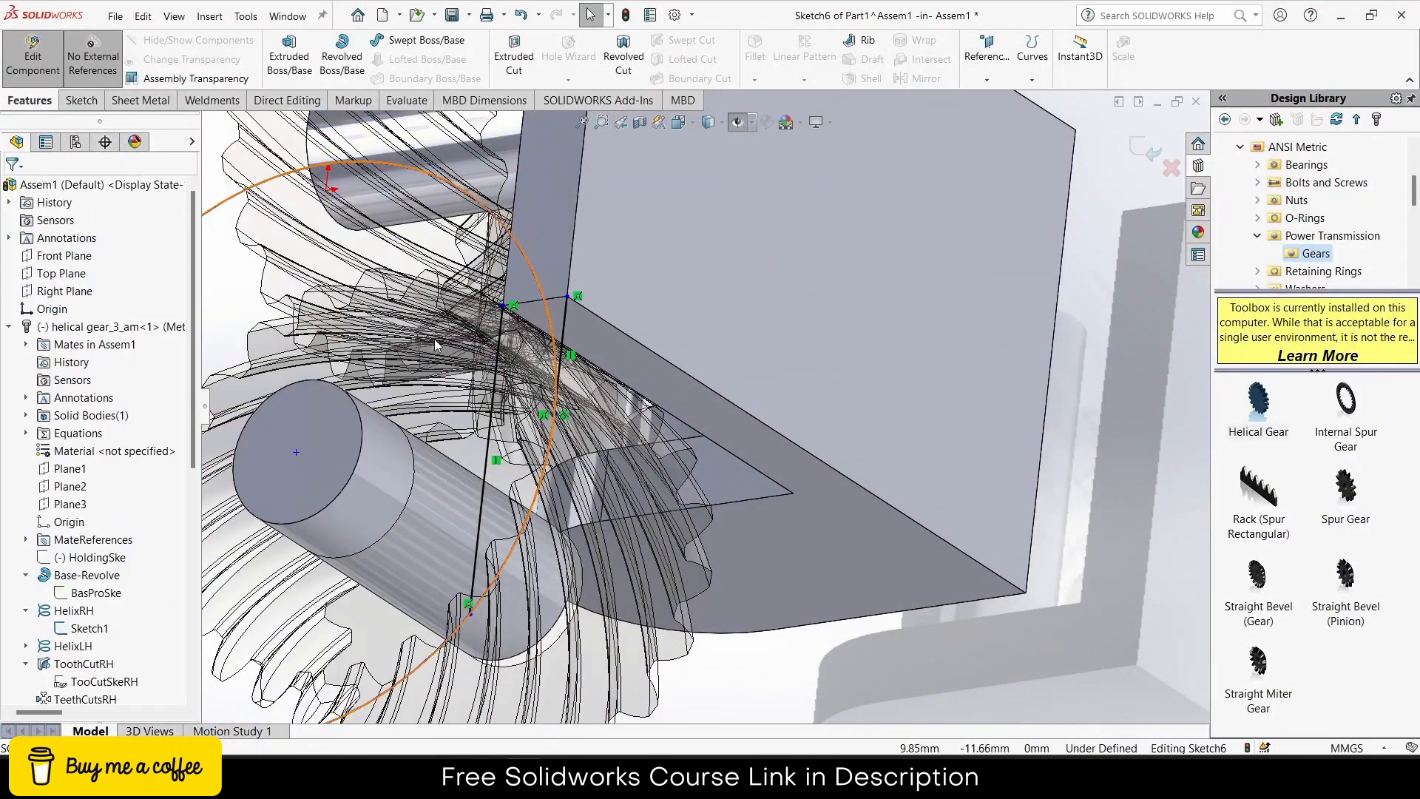
Step: Close the gap between the upper ends of the two vertical lines with a horizontal line about 5 mm long
middle_drag(515, 321, 651, 348)
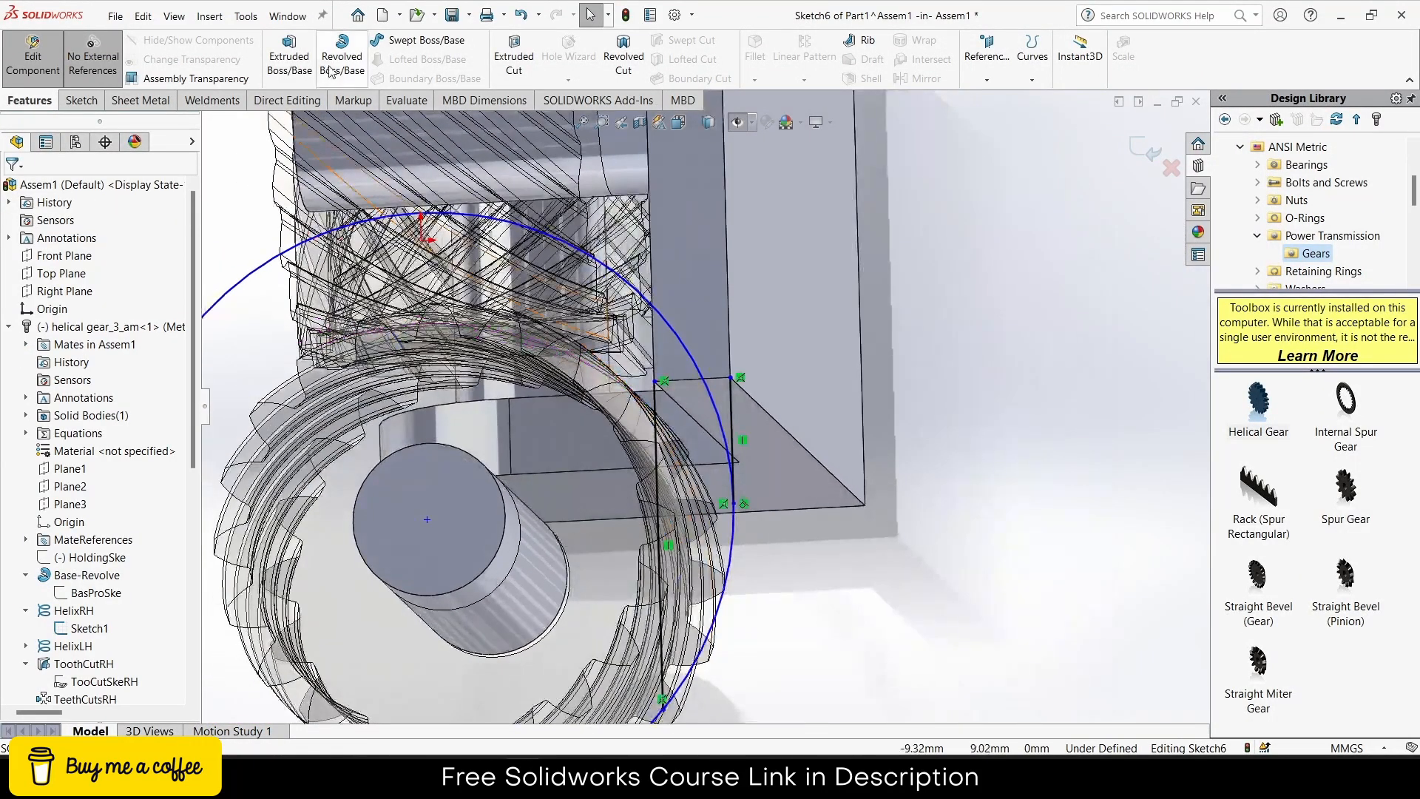
click(82, 101)
click(396, 41)
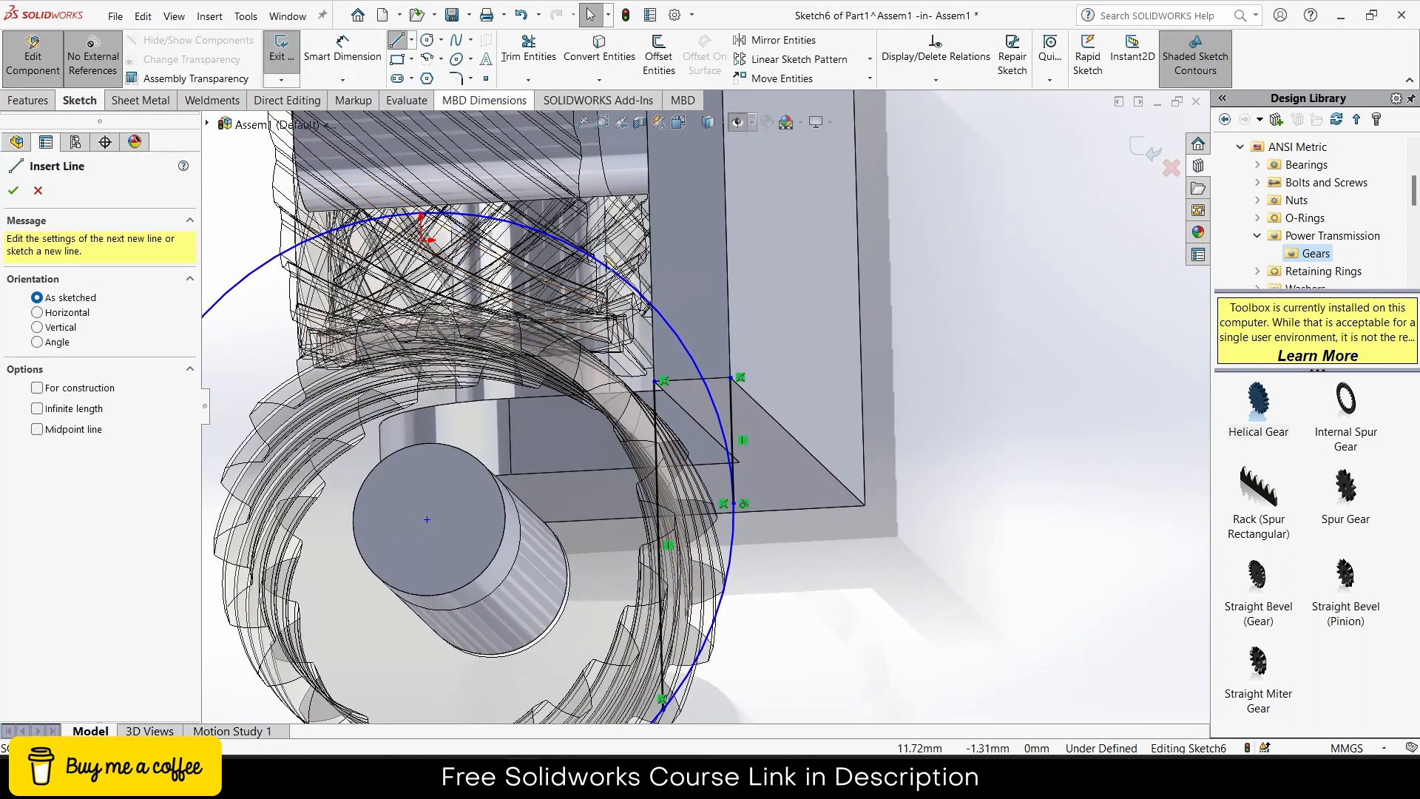
click(664, 381)
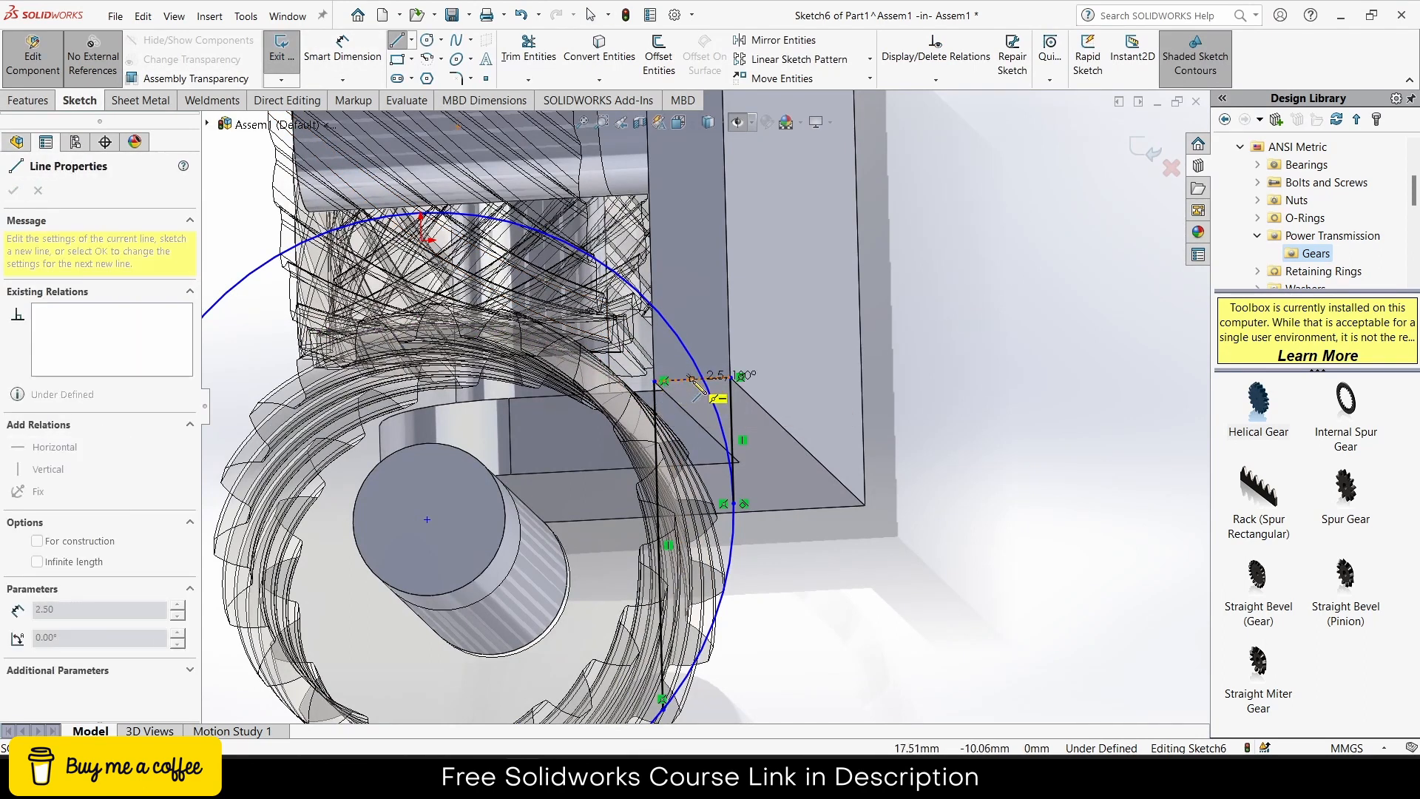
click(731, 378)
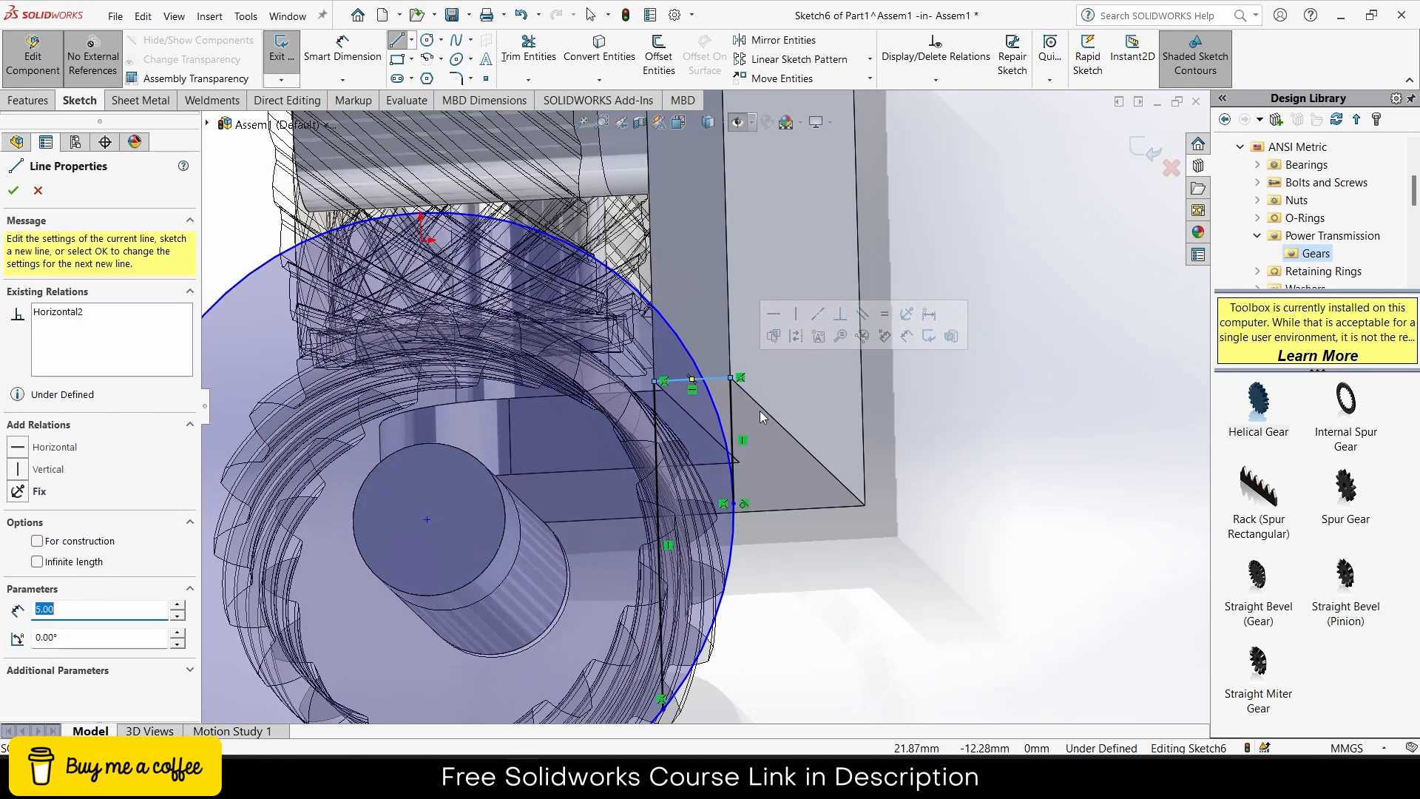
Step: Start a boss extrusion from the circle's main region and the two adjoining regions bounded by the straight lines
click(32, 103)
click(289, 55)
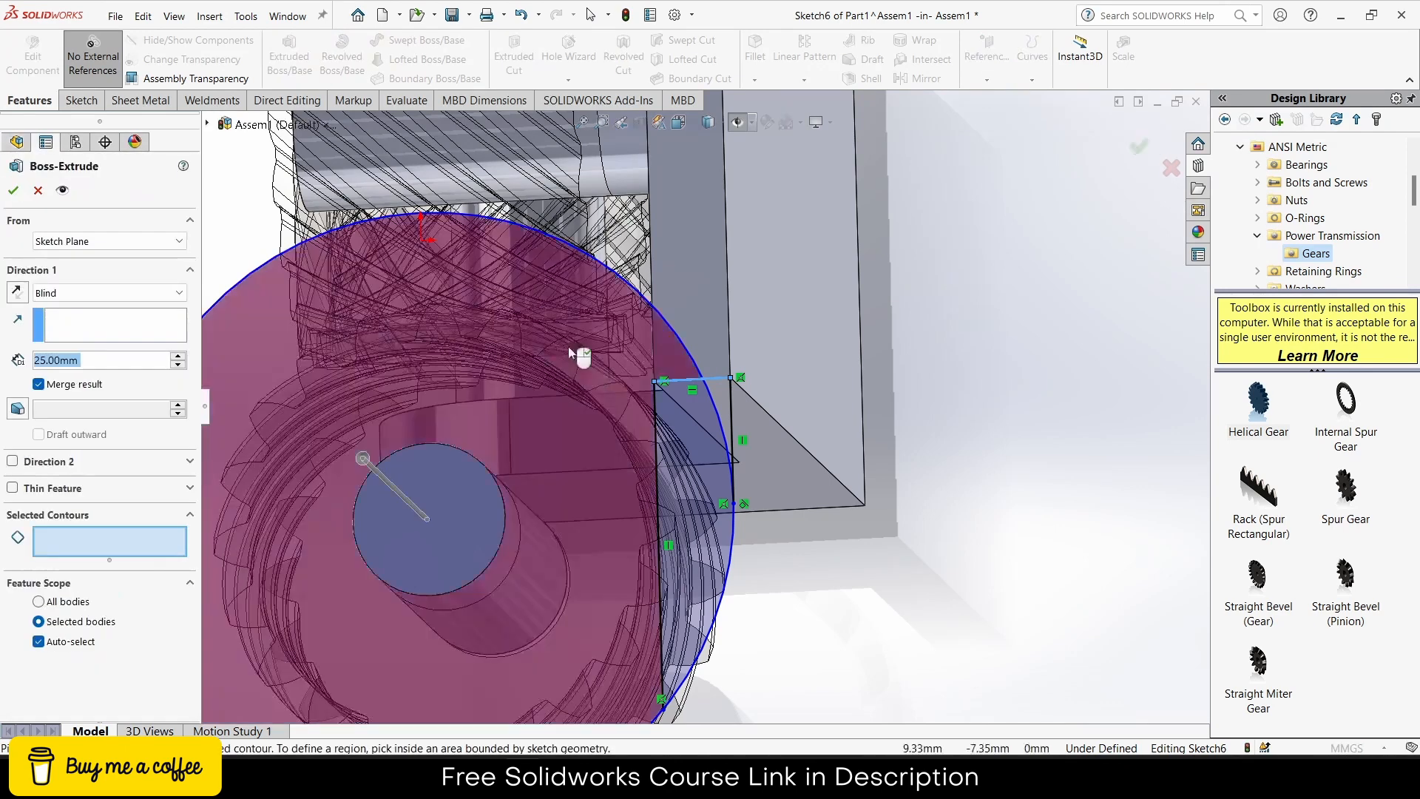
click(701, 402)
click(722, 401)
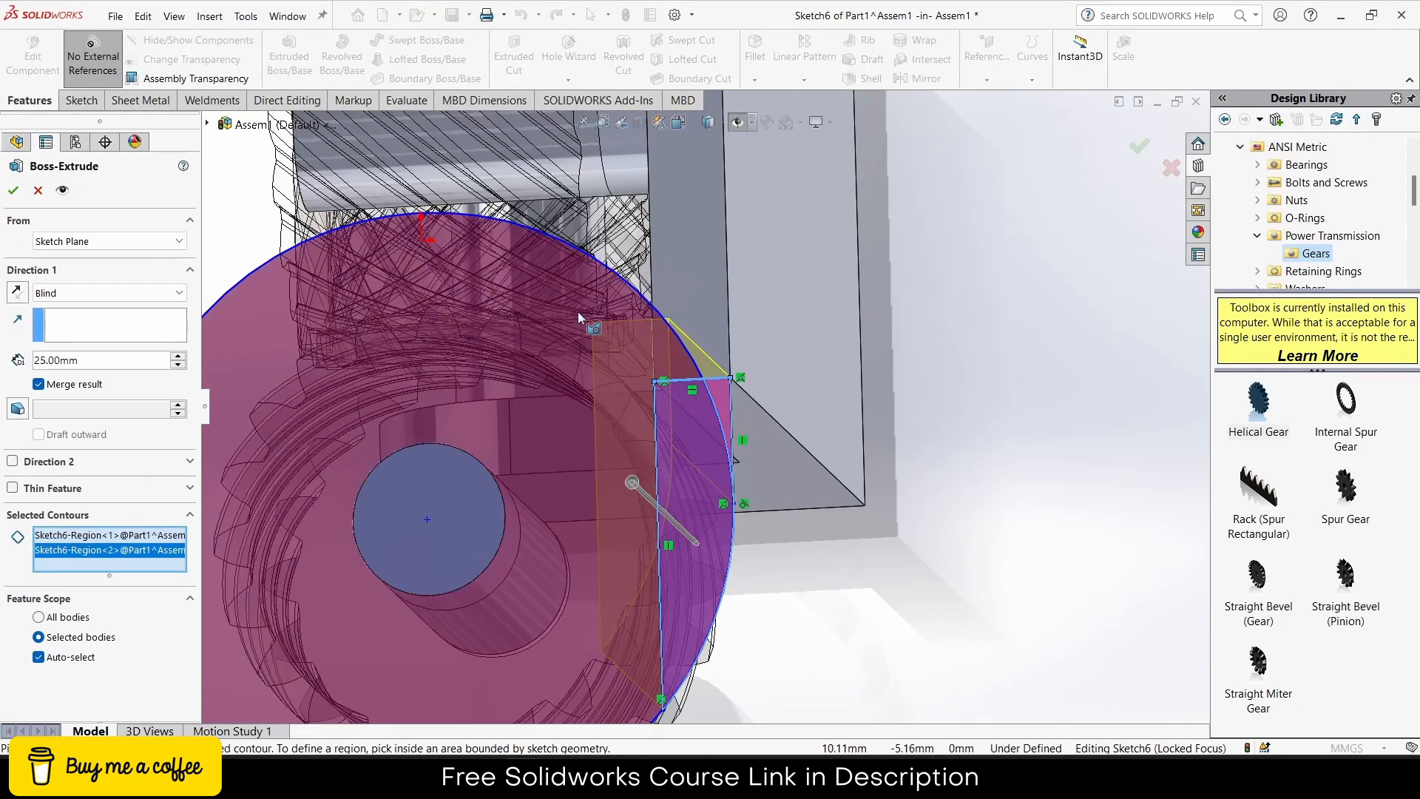
click(571, 308)
scroll(535, 438, up, 3)
middle_drag(536, 438, 562, 273)
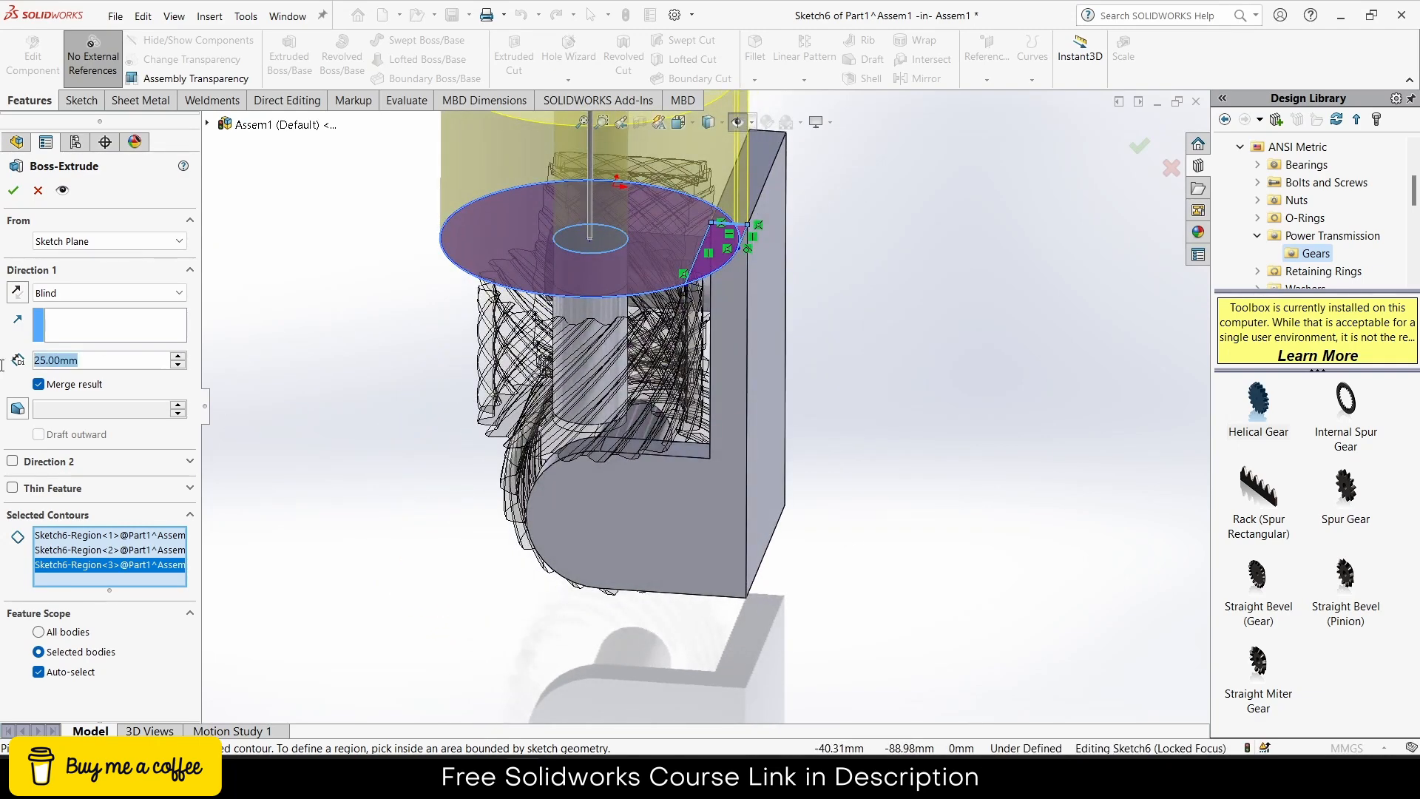
Step: Extrude the selected regions 5 mm in the reversed direction, toward the gear, and exit part editing
text(5)
key(Return)
middle_drag(670, 350, 124, 342)
click(16, 292)
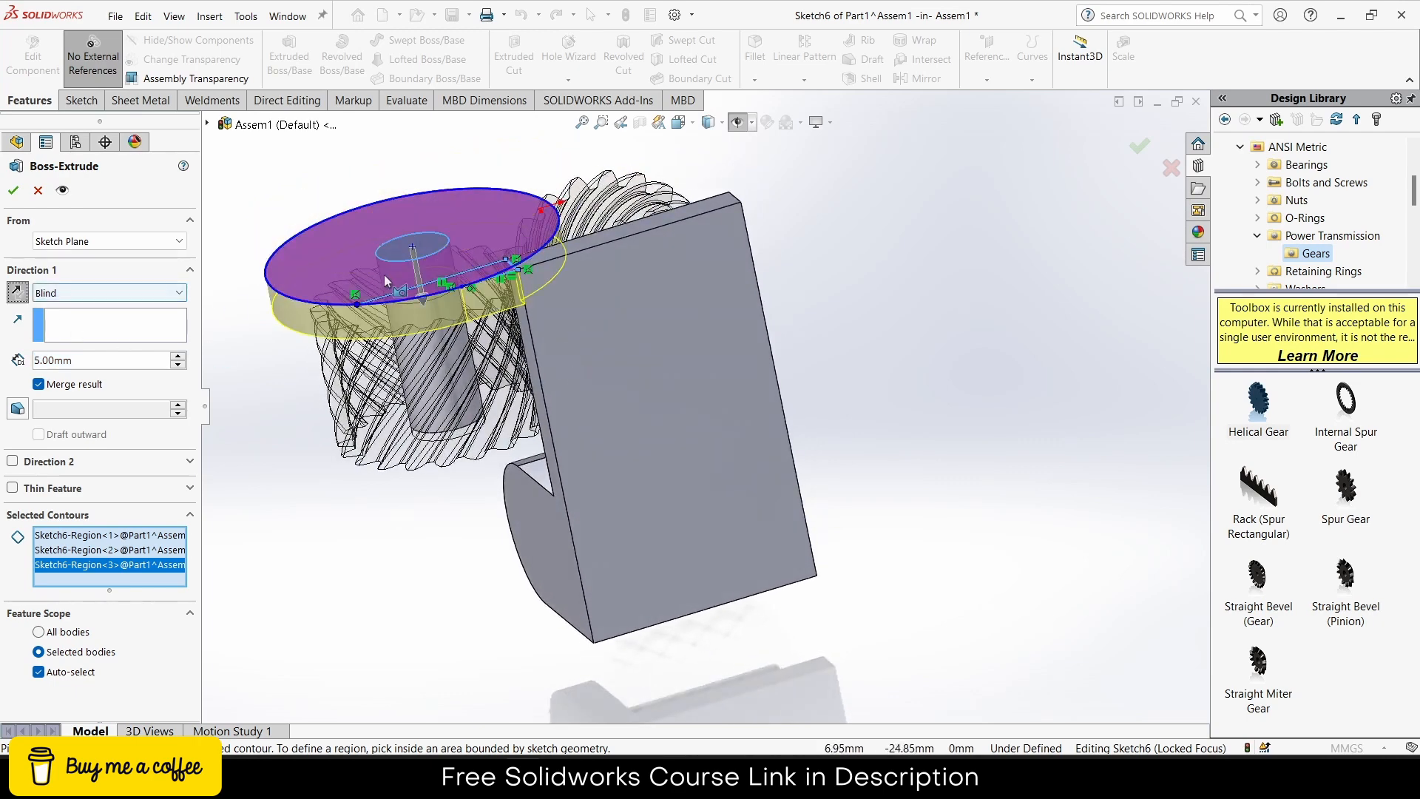
mouse_move(396, 246)
middle_down()
mouse_move(398, 278)
mouse_move(399, 222)
mouse_move(666, 200)
mouse_move(642, 201)
mouse_move(656, 244)
middle_up()
click(15, 191)
click(1160, 155)
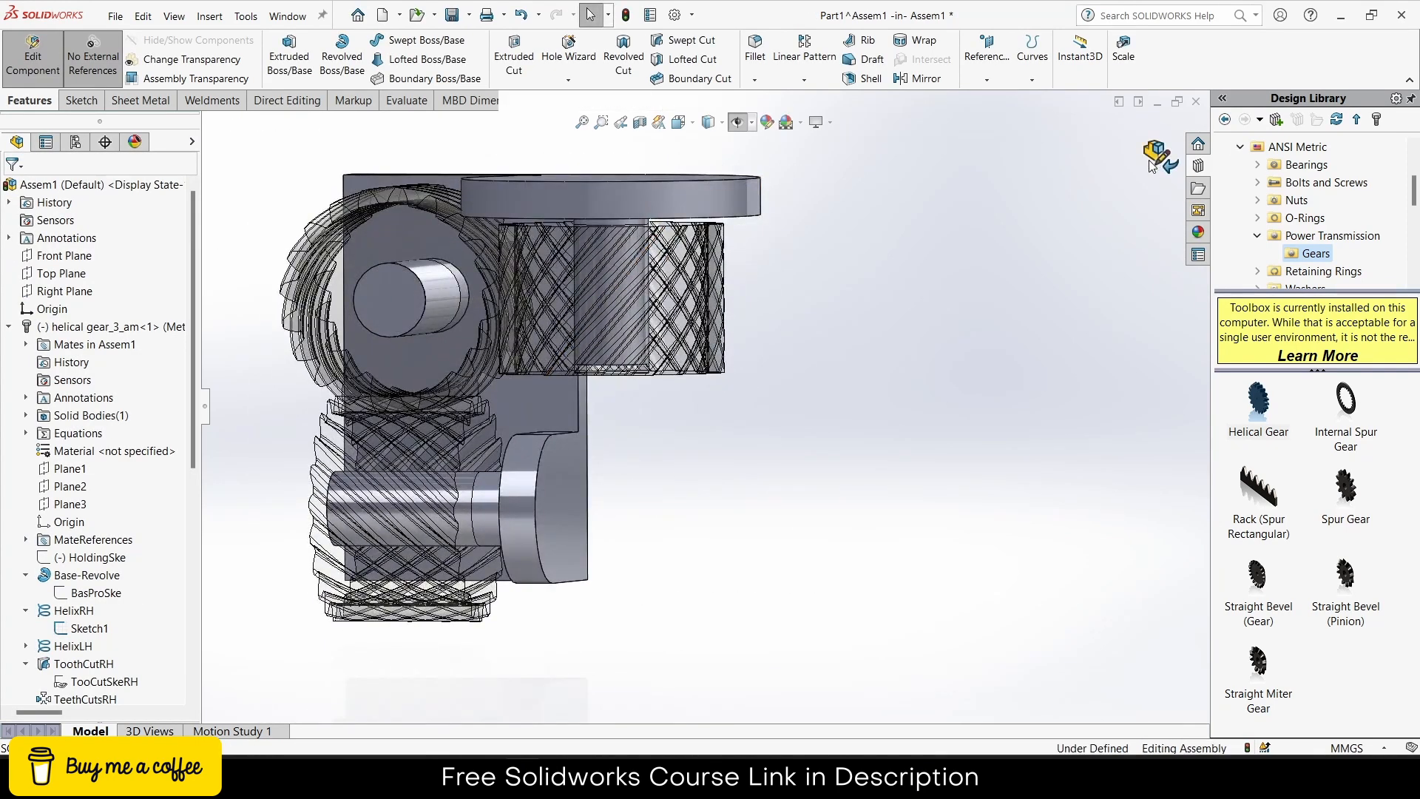
Step: Reopen the shaft-and-plate part for in-context editing from the assembly
middle_drag(814, 281, 877, 326)
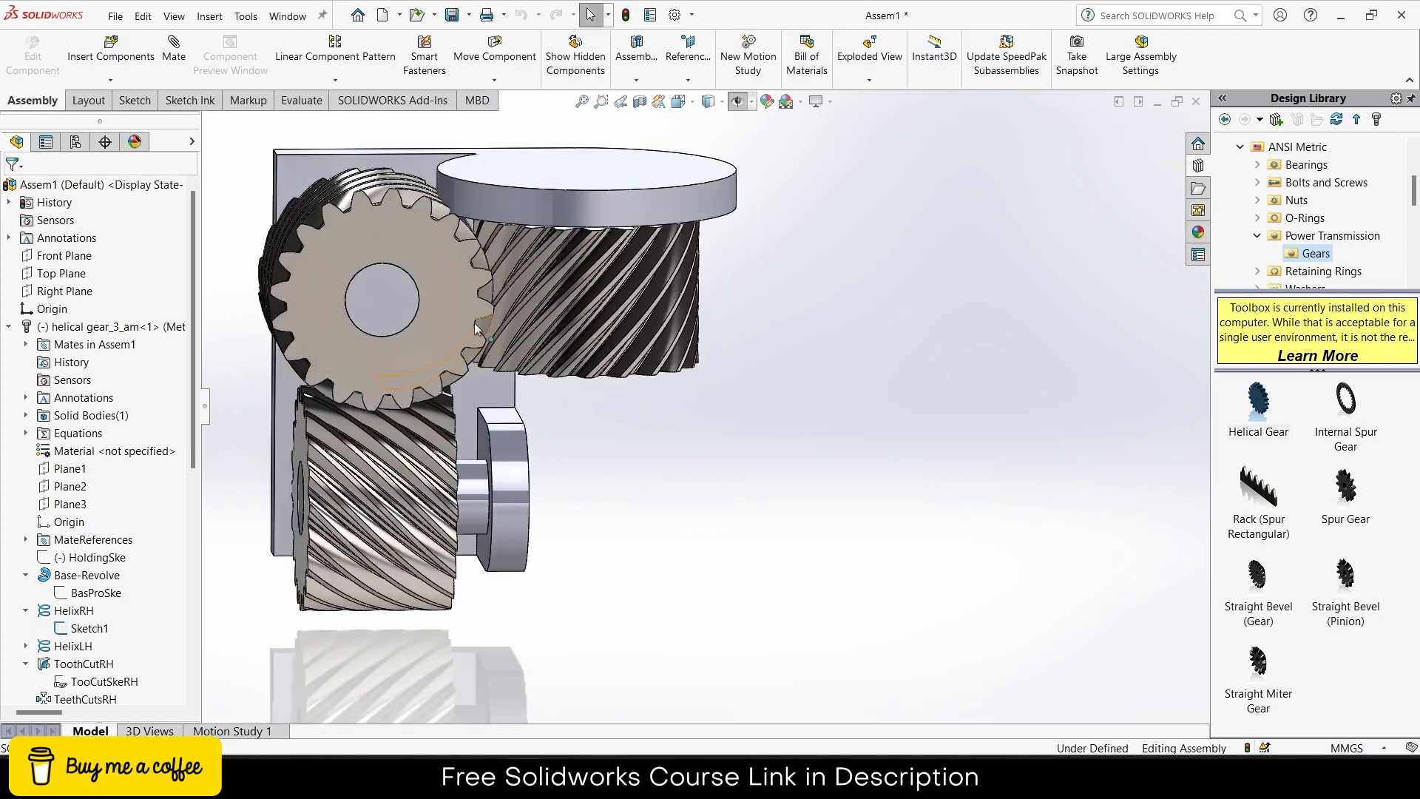
scroll(474, 322, up, 1)
scroll(444, 300, down, 1)
middle_drag(471, 293, 518, 325)
scroll(411, 231, down, 2)
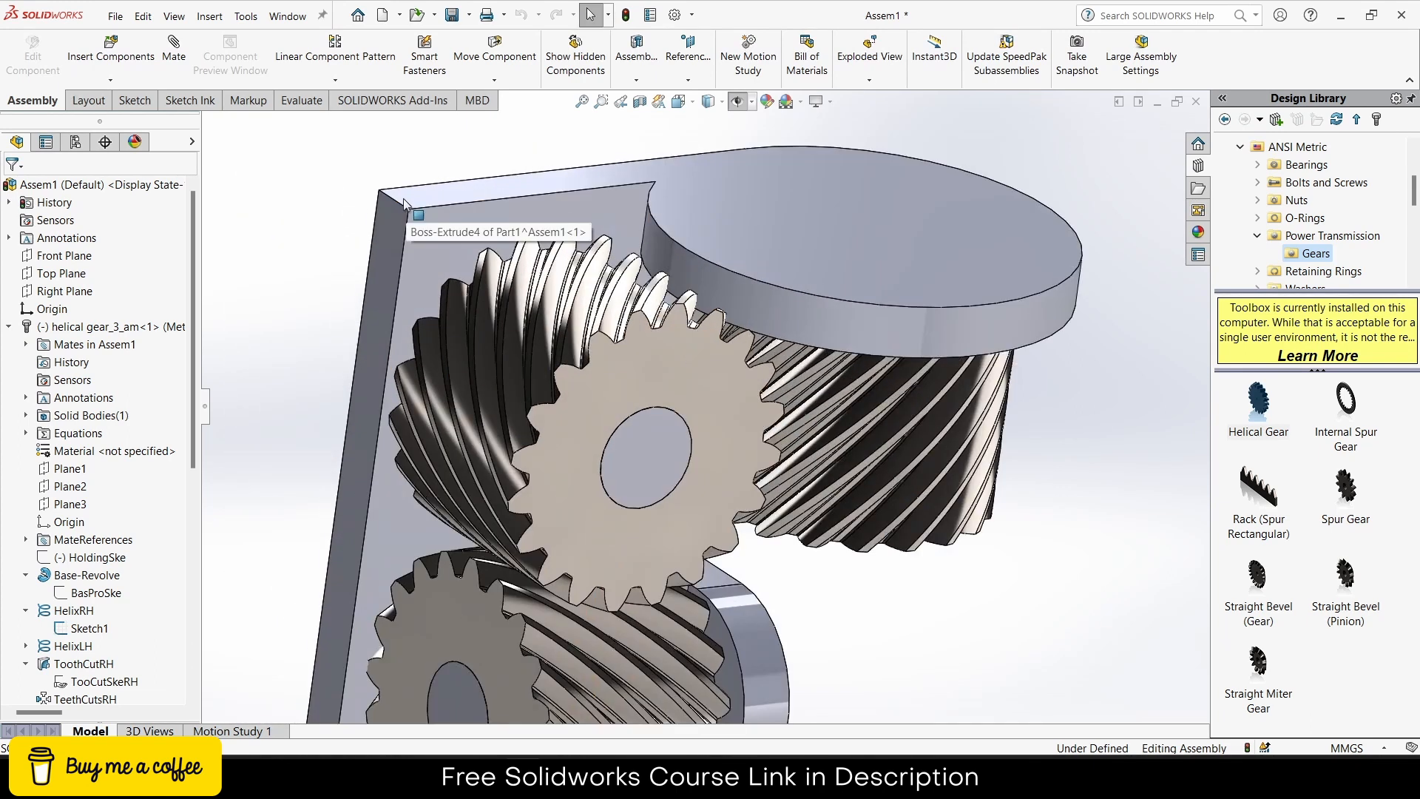
click(397, 202)
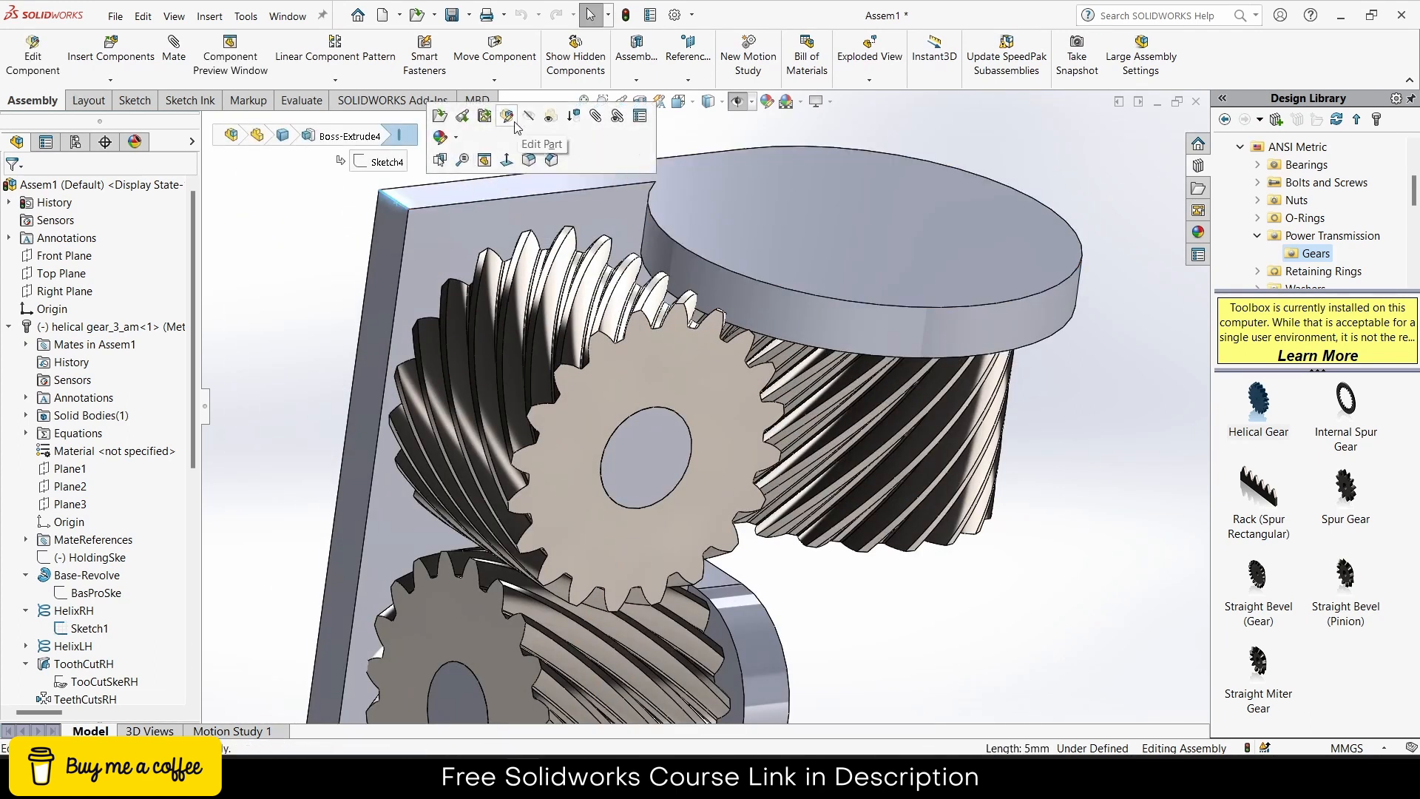
click(857, 205)
click(52, 70)
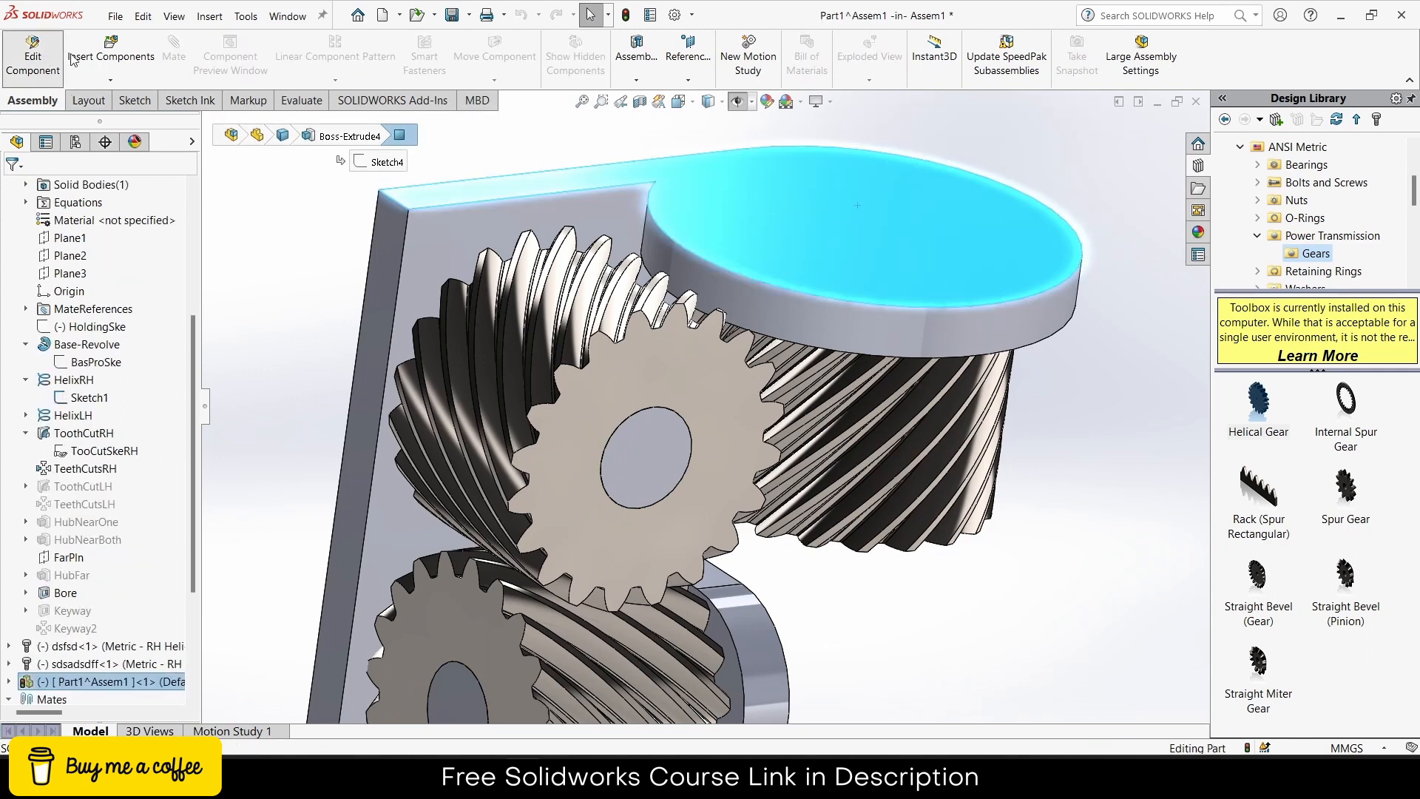
Step: Fillet the main plate's outer corner edge, beside the gear opposite the new round flange, with a 25 mm radius
click(393, 201)
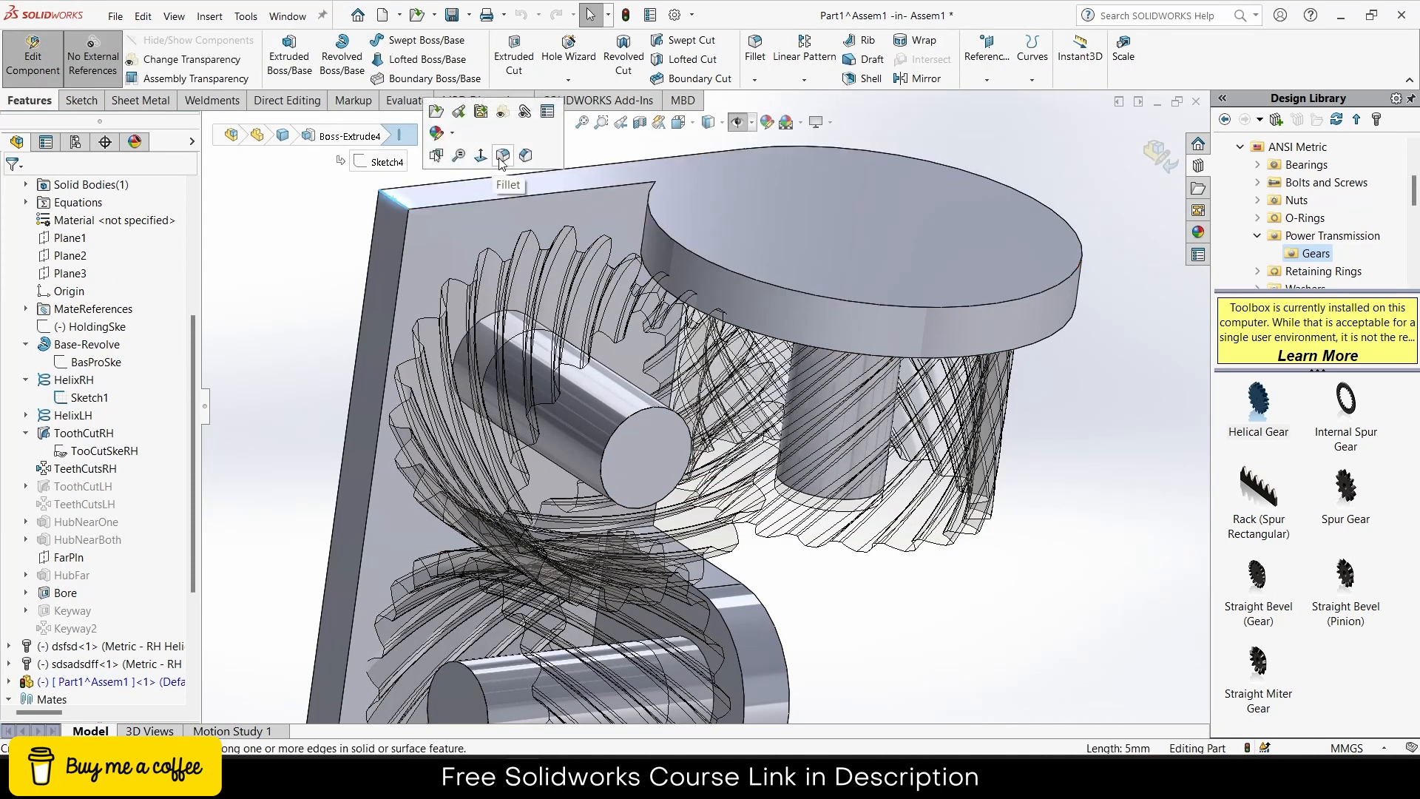
click(503, 153)
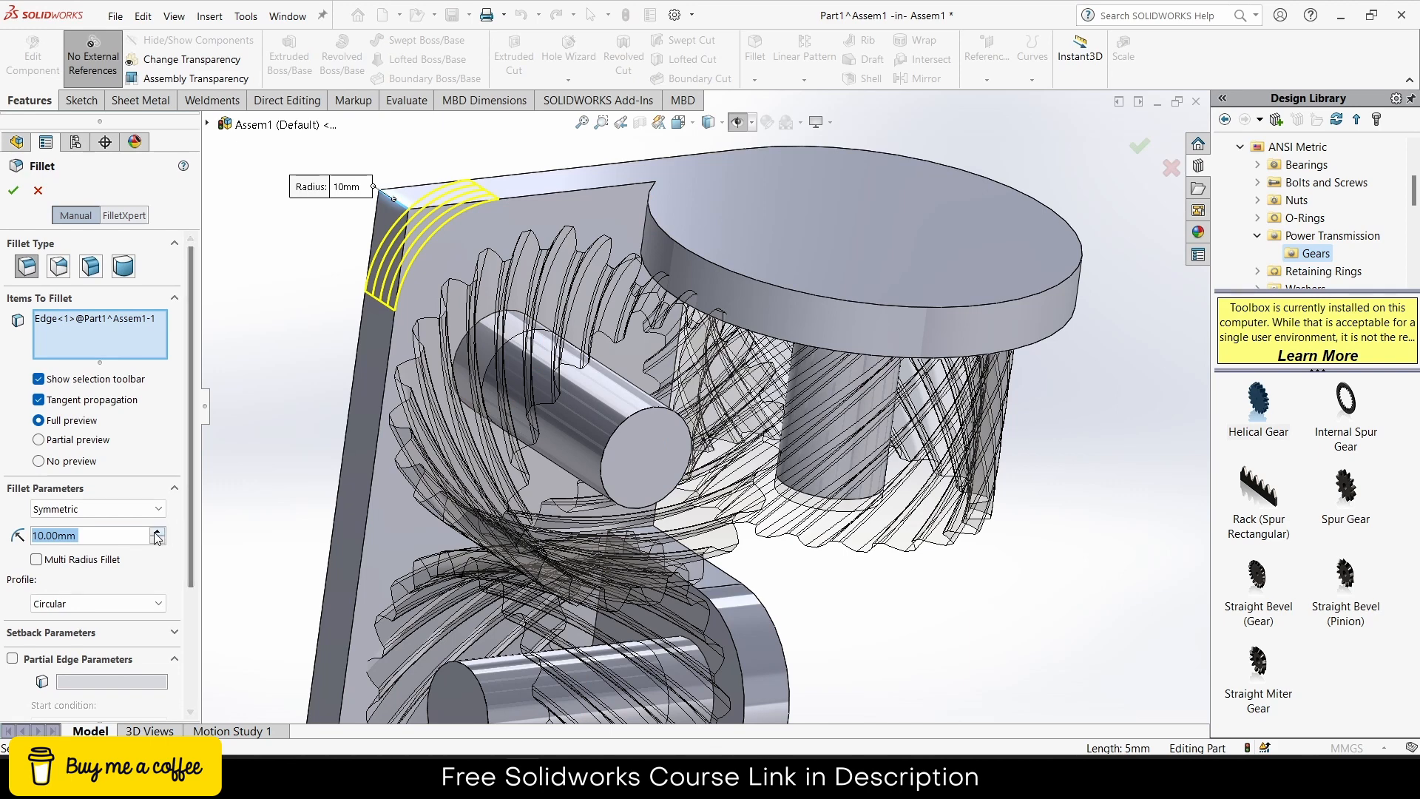
click(156, 532)
click(157, 532)
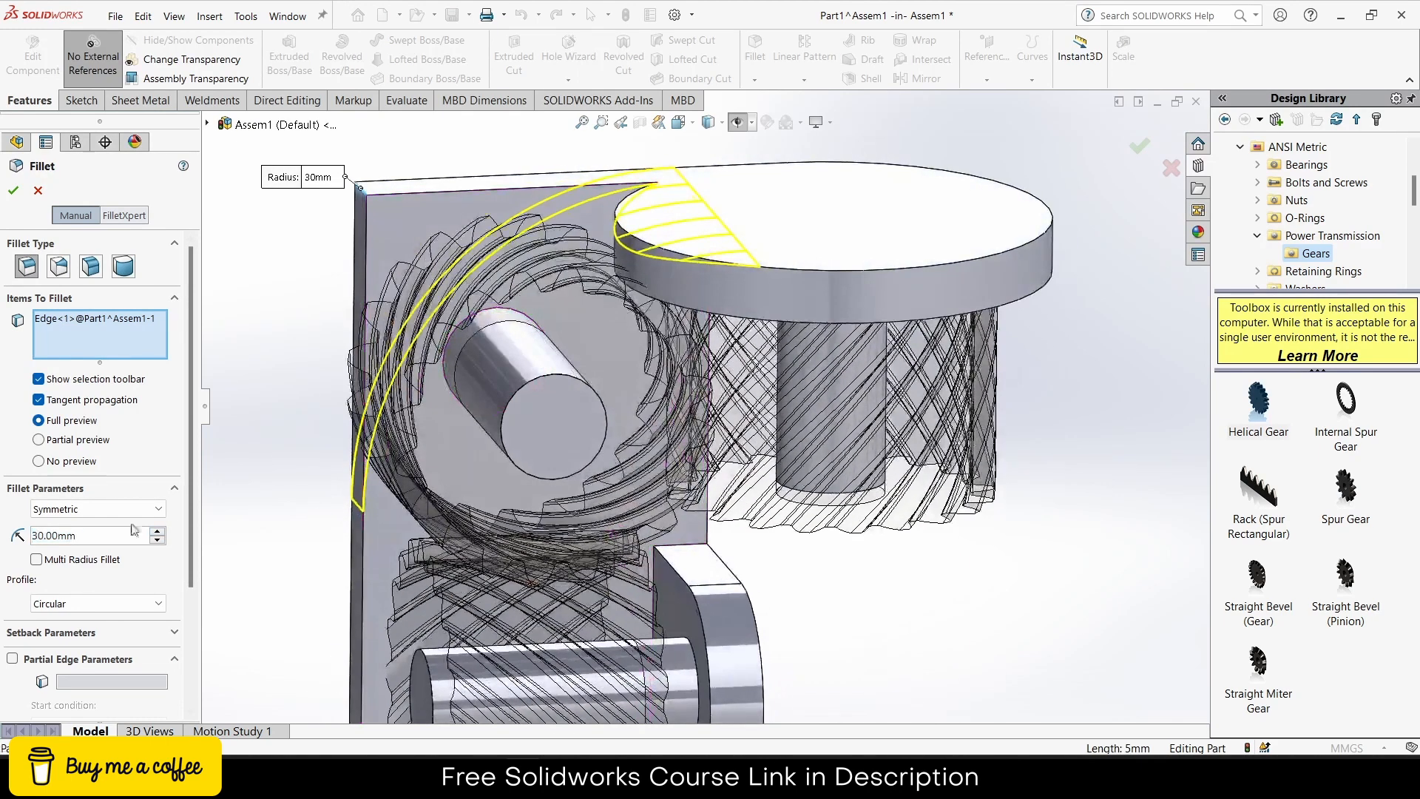
text(25)
key(Return)
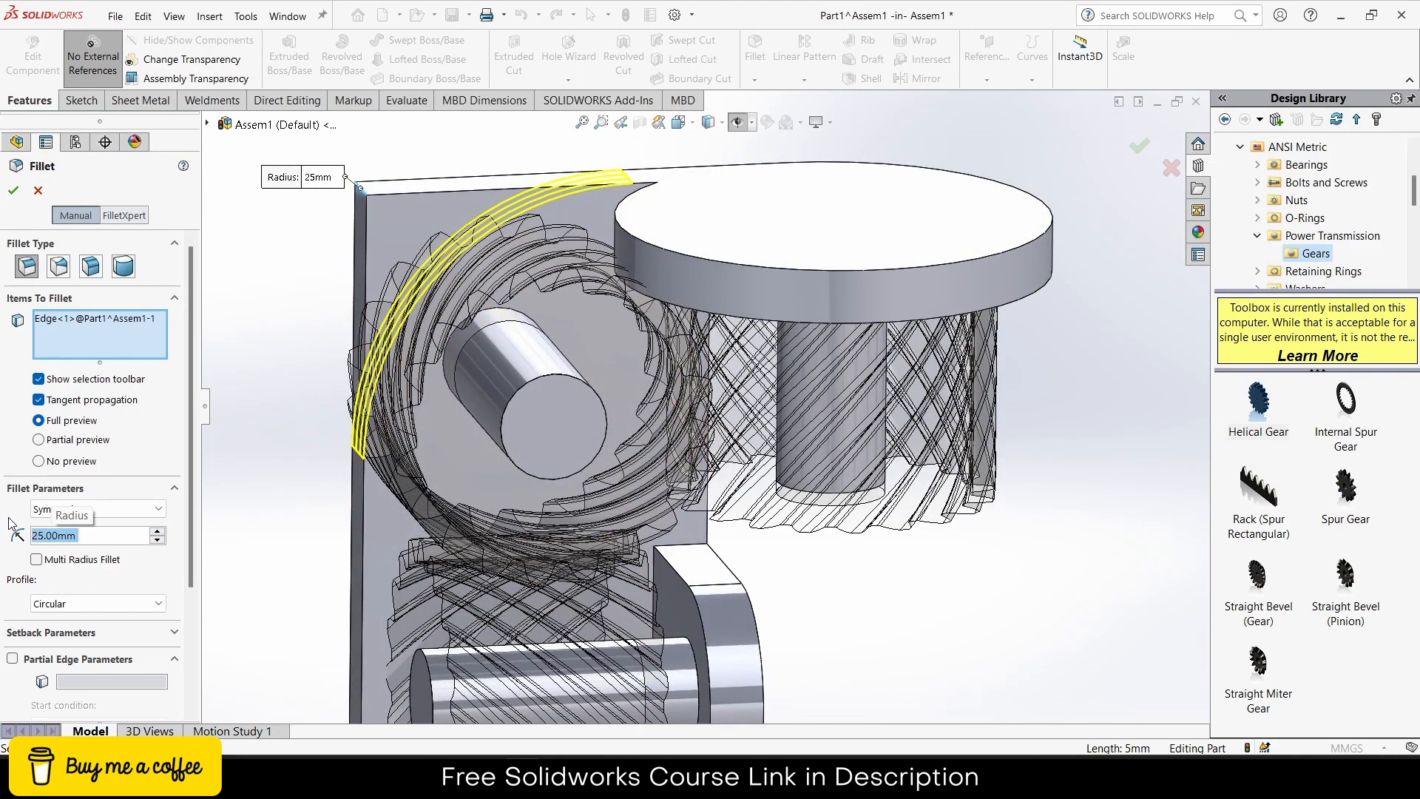
middle_drag(518, 466, 505, 425)
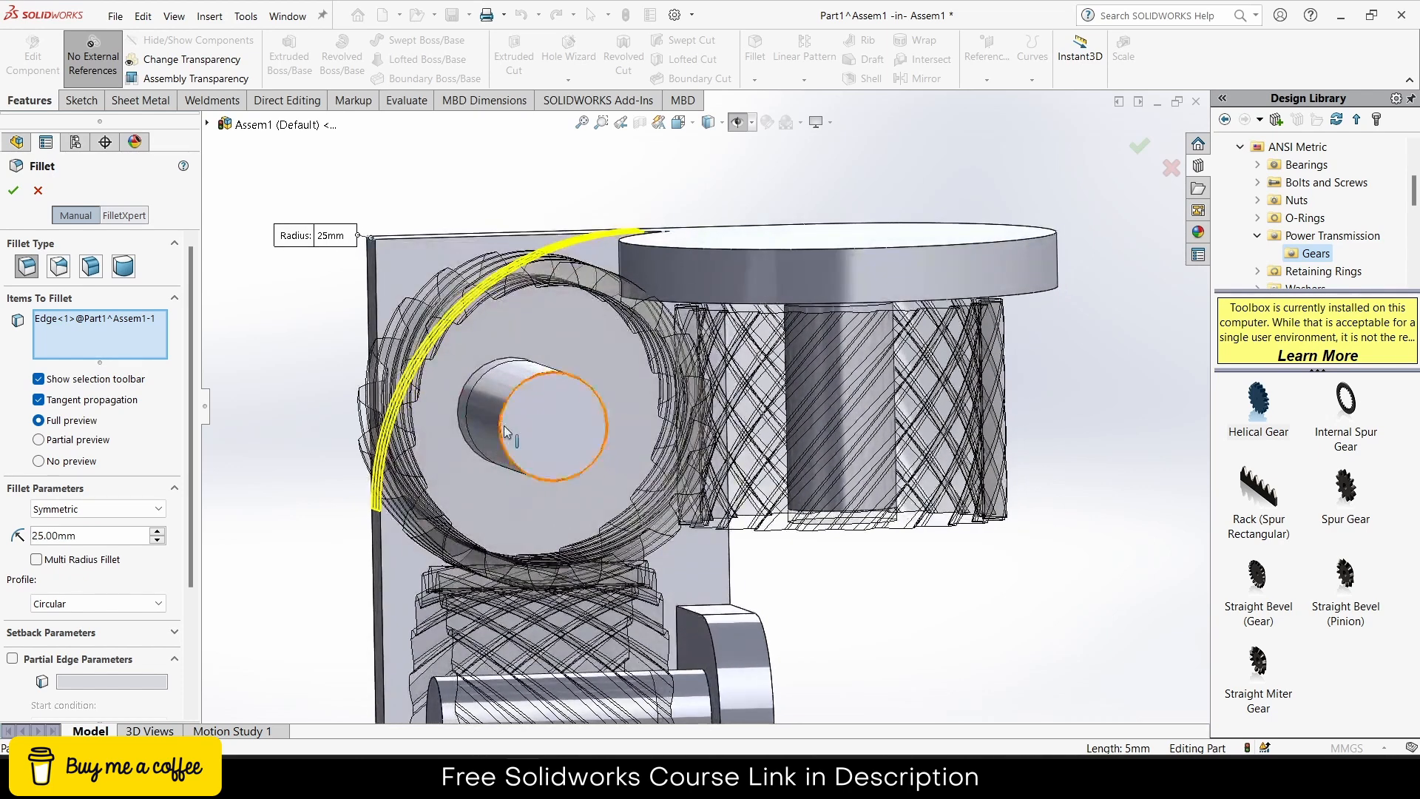
scroll(564, 501, up, 3)
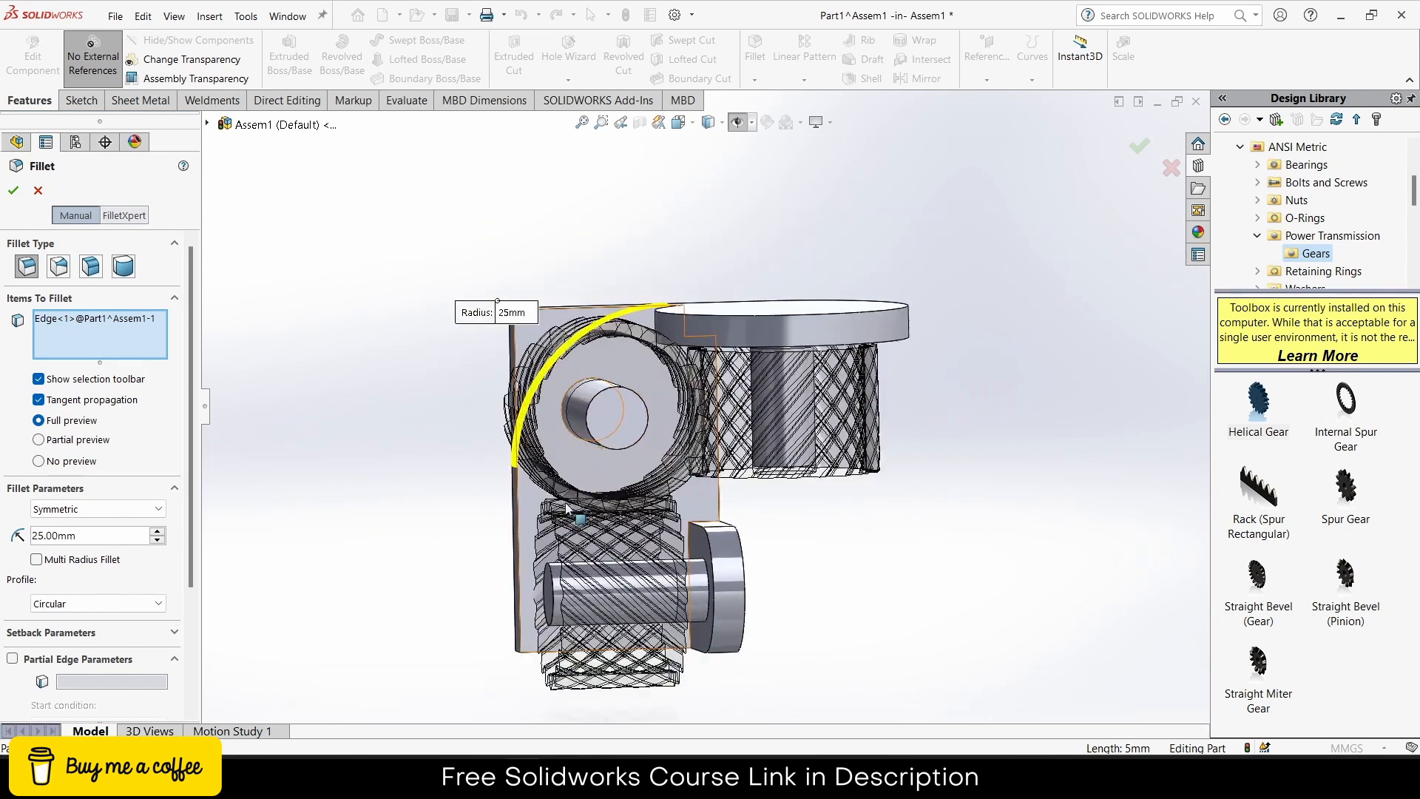
click(14, 193)
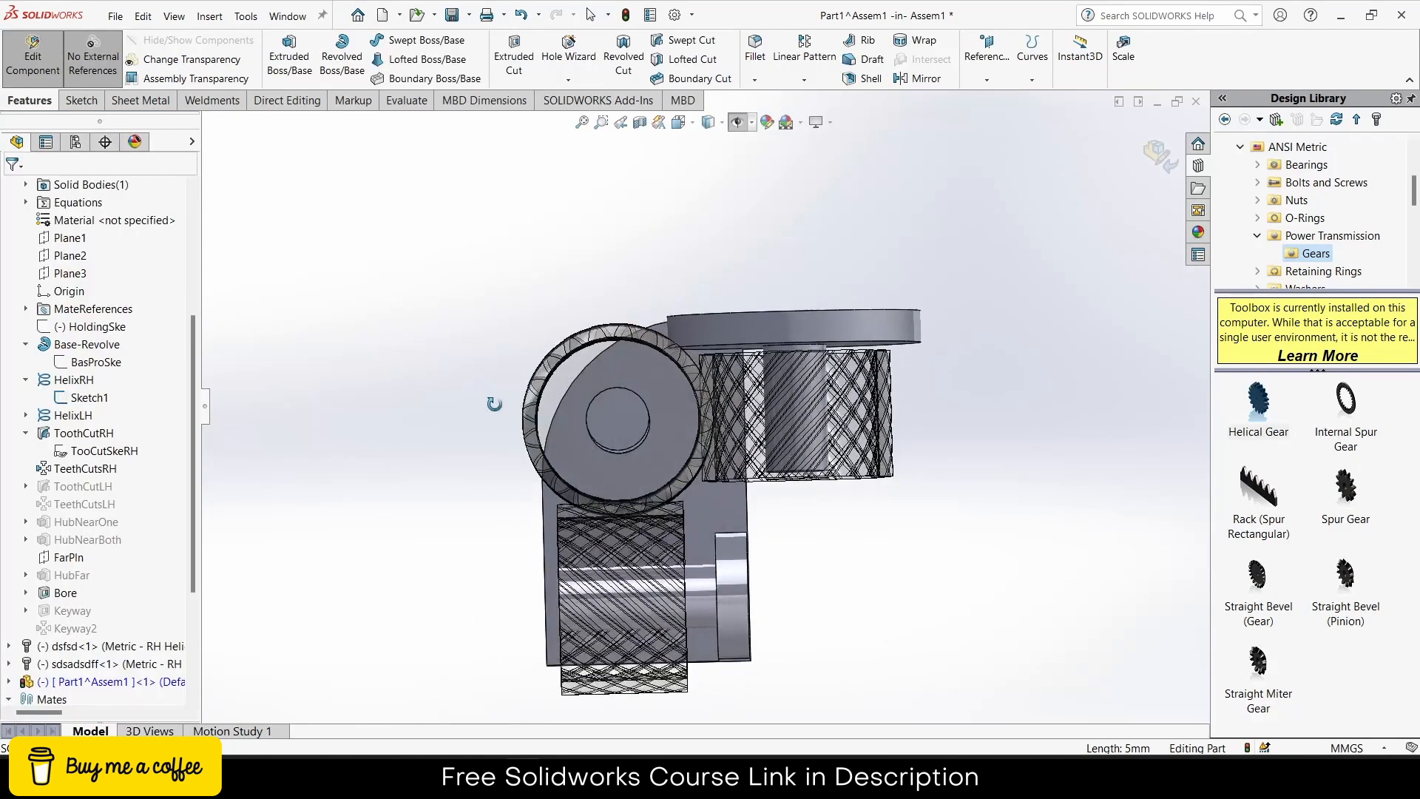
Step: Fillet the main plate's short corner edge beneath the new round flange with a 20 mm radius
middle_drag(492, 405, 617, 360)
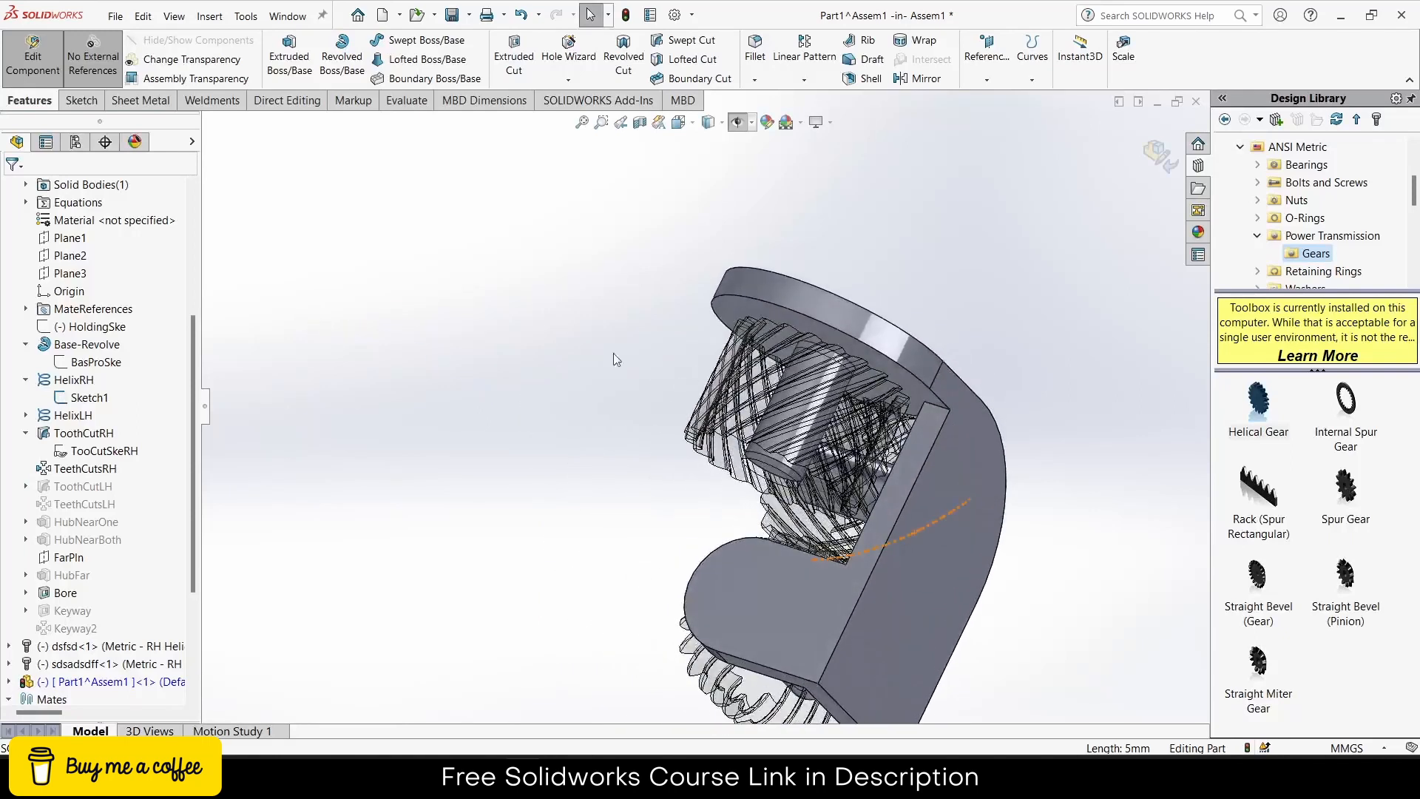
click(944, 407)
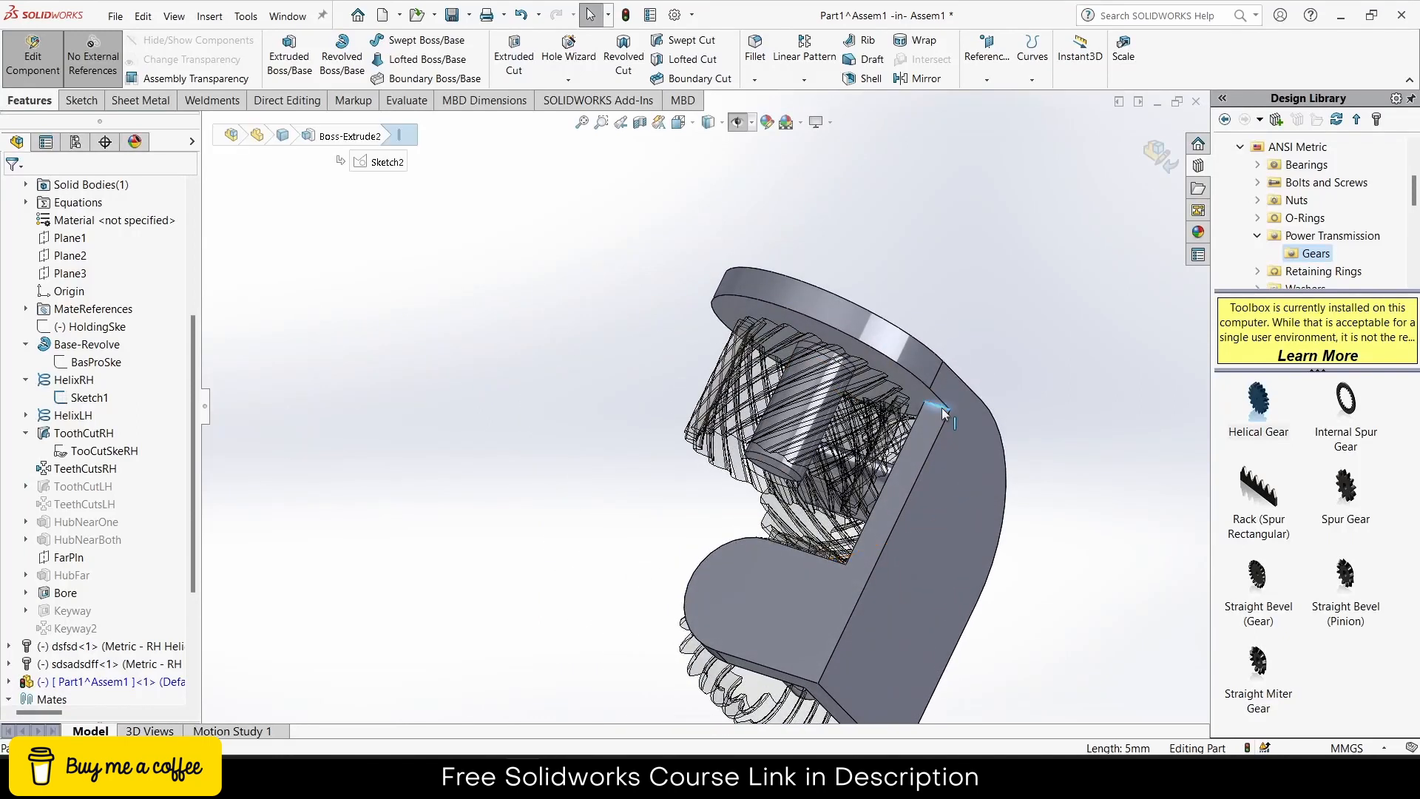
click(755, 50)
middle_drag(888, 244, 1066, 363)
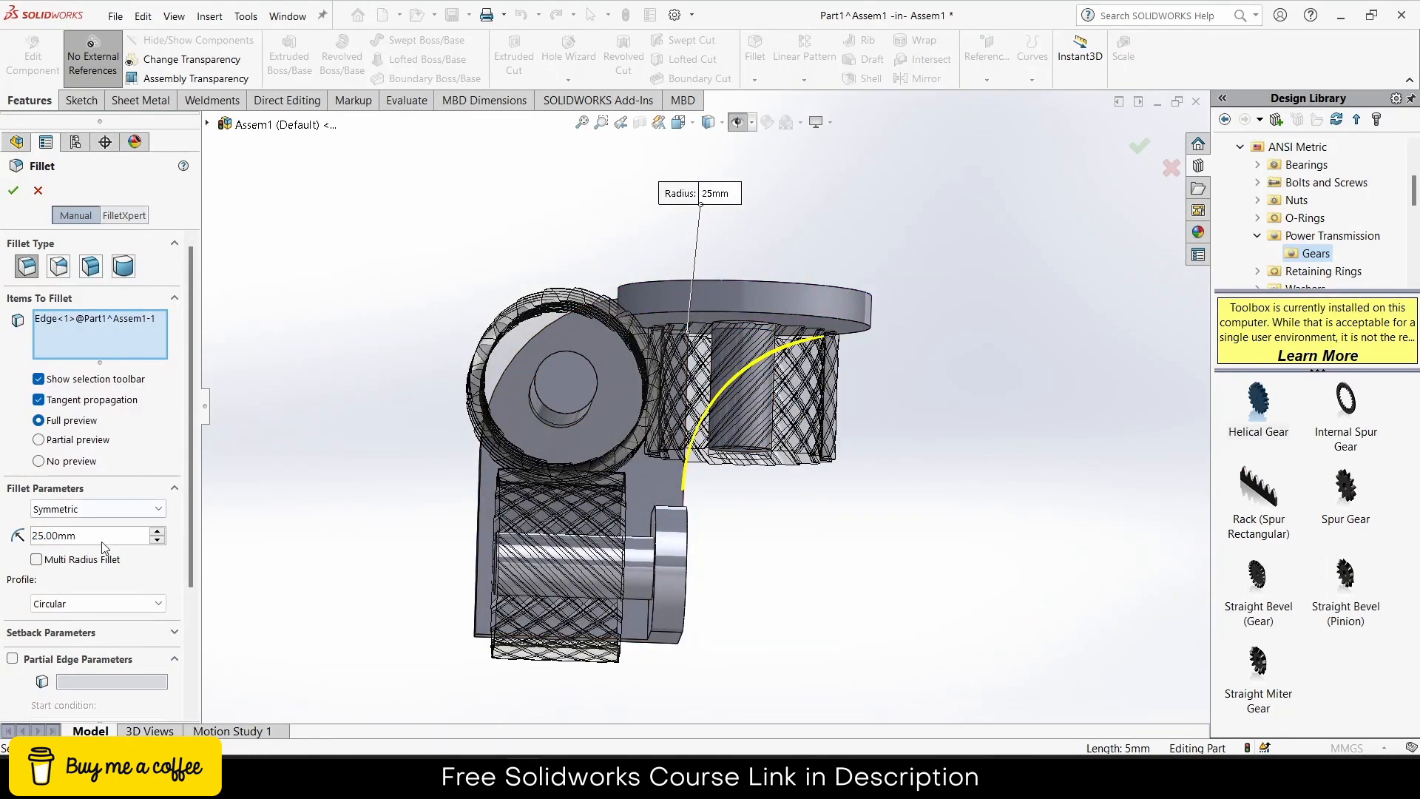
text(20)
key(Return)
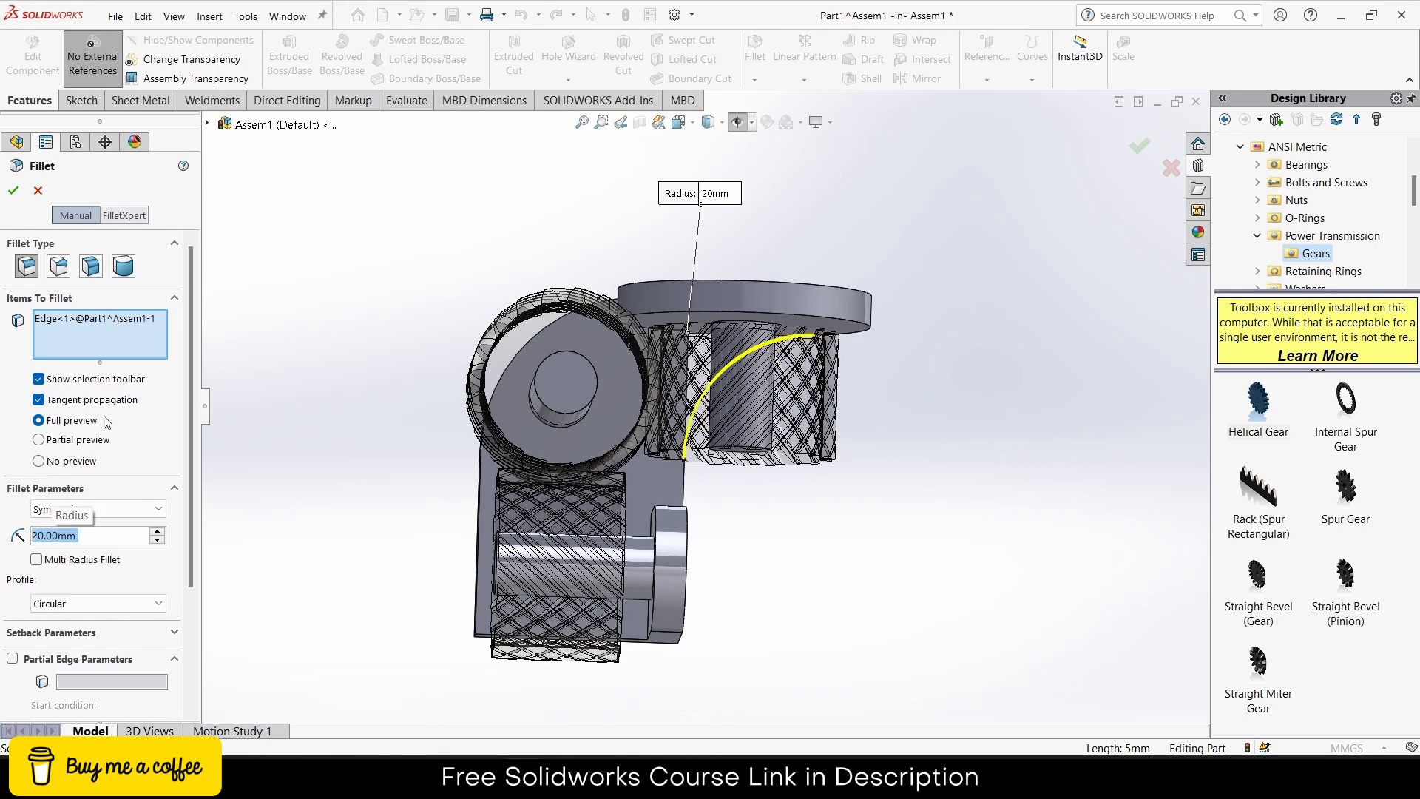
click(14, 191)
scroll(654, 659, down, 3)
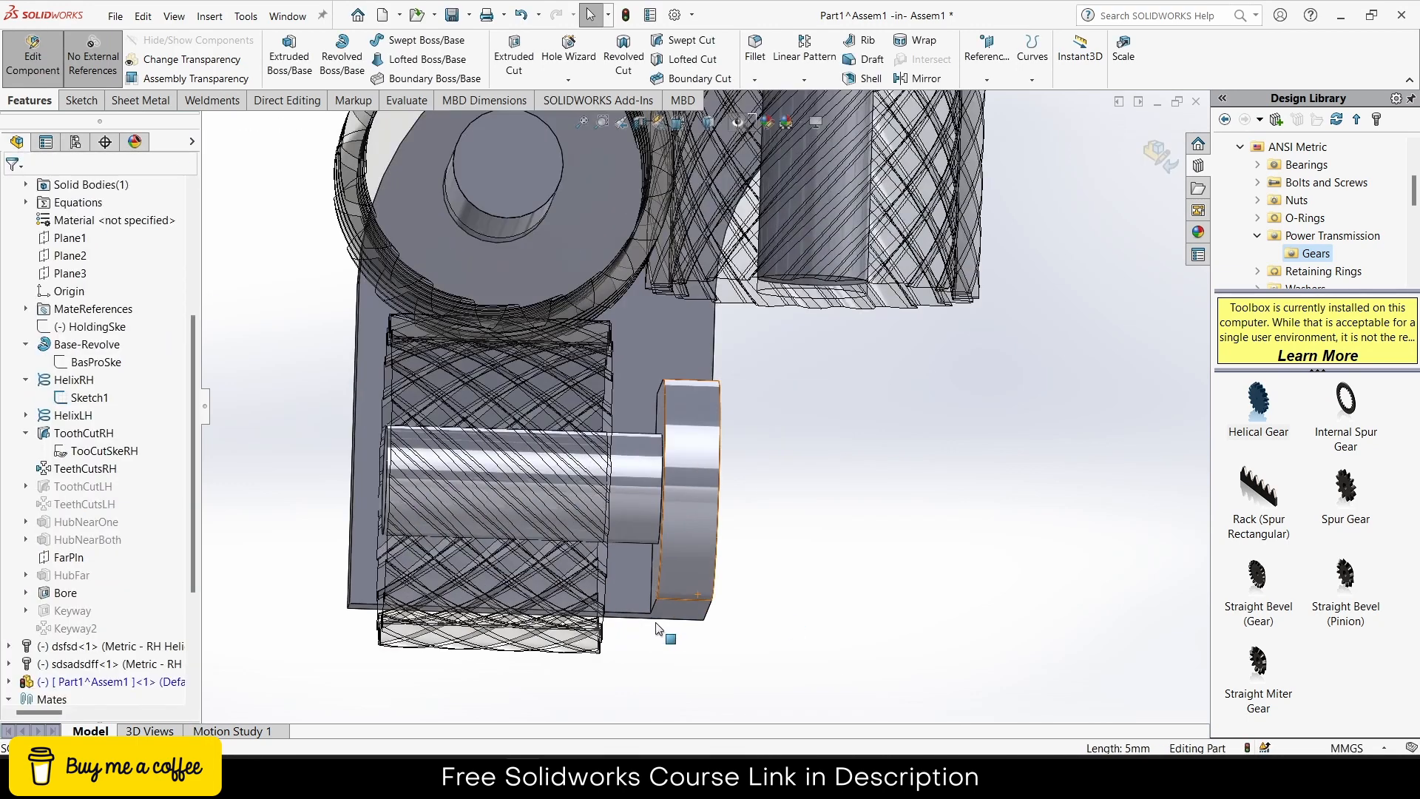
middle_drag(663, 631, 507, 677)
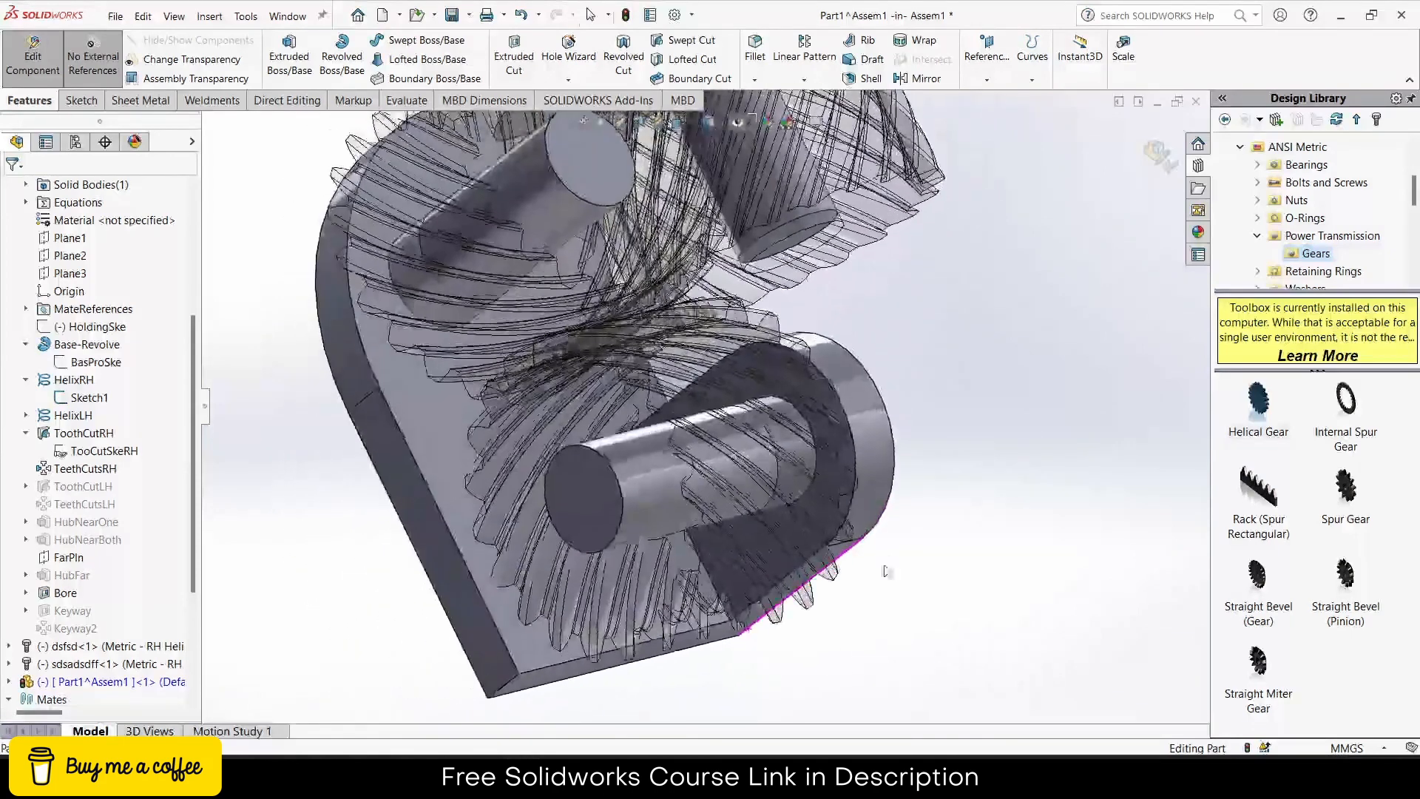
Step: Fillet the main plate's remaining sharp corner edge beside the lower shaft with a 20 mm radius and exit part editing
click(508, 678)
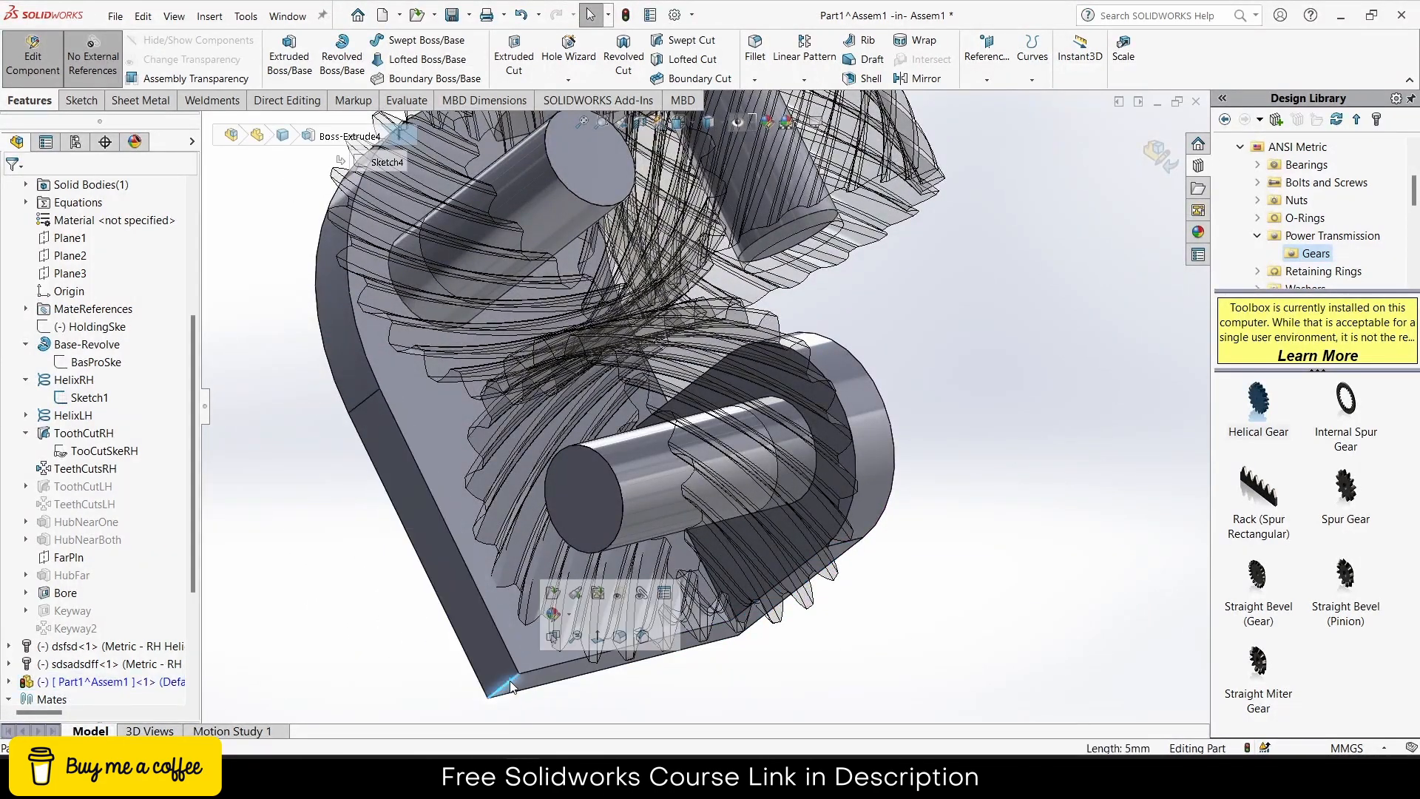
click(621, 637)
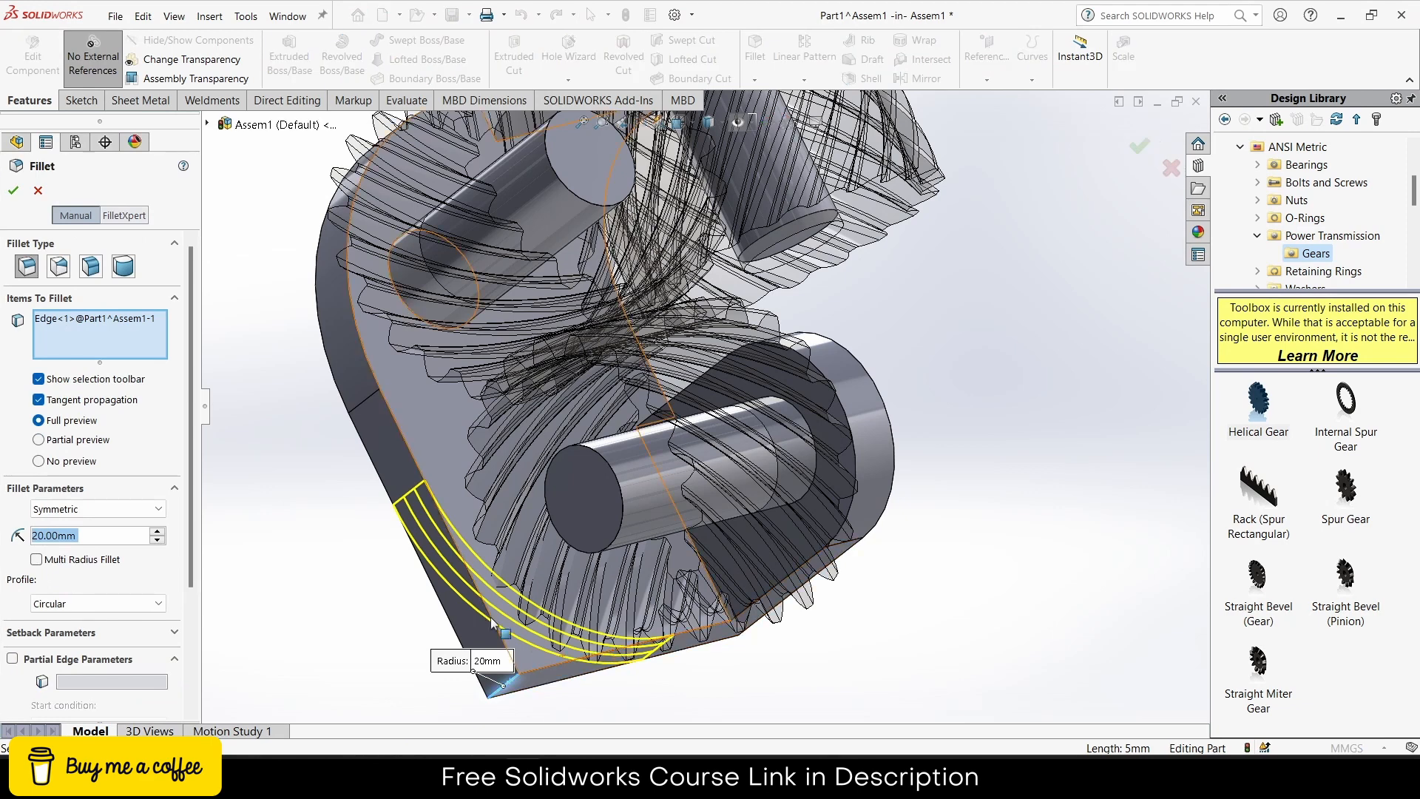
click(13, 190)
middle_drag(666, 415, 758, 504)
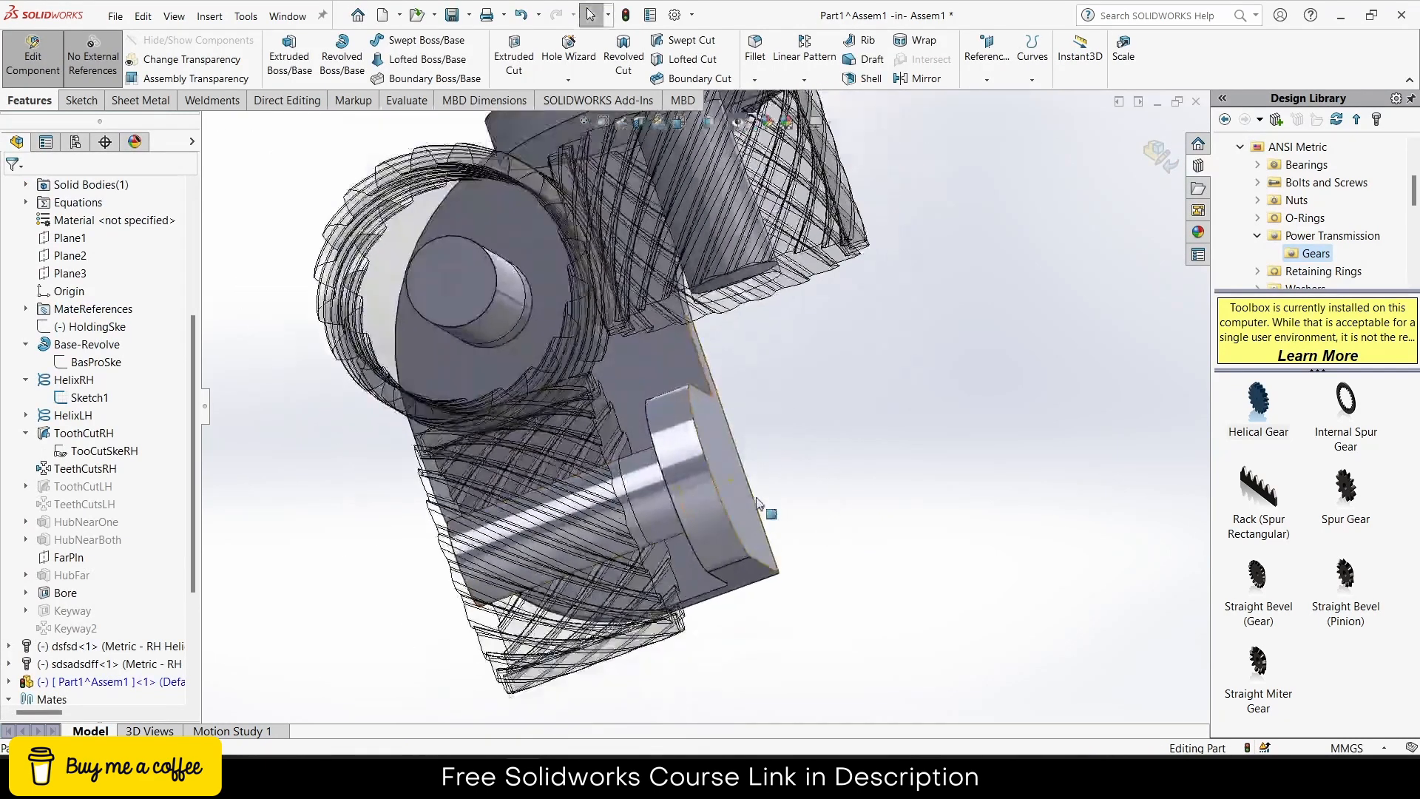
click(1151, 161)
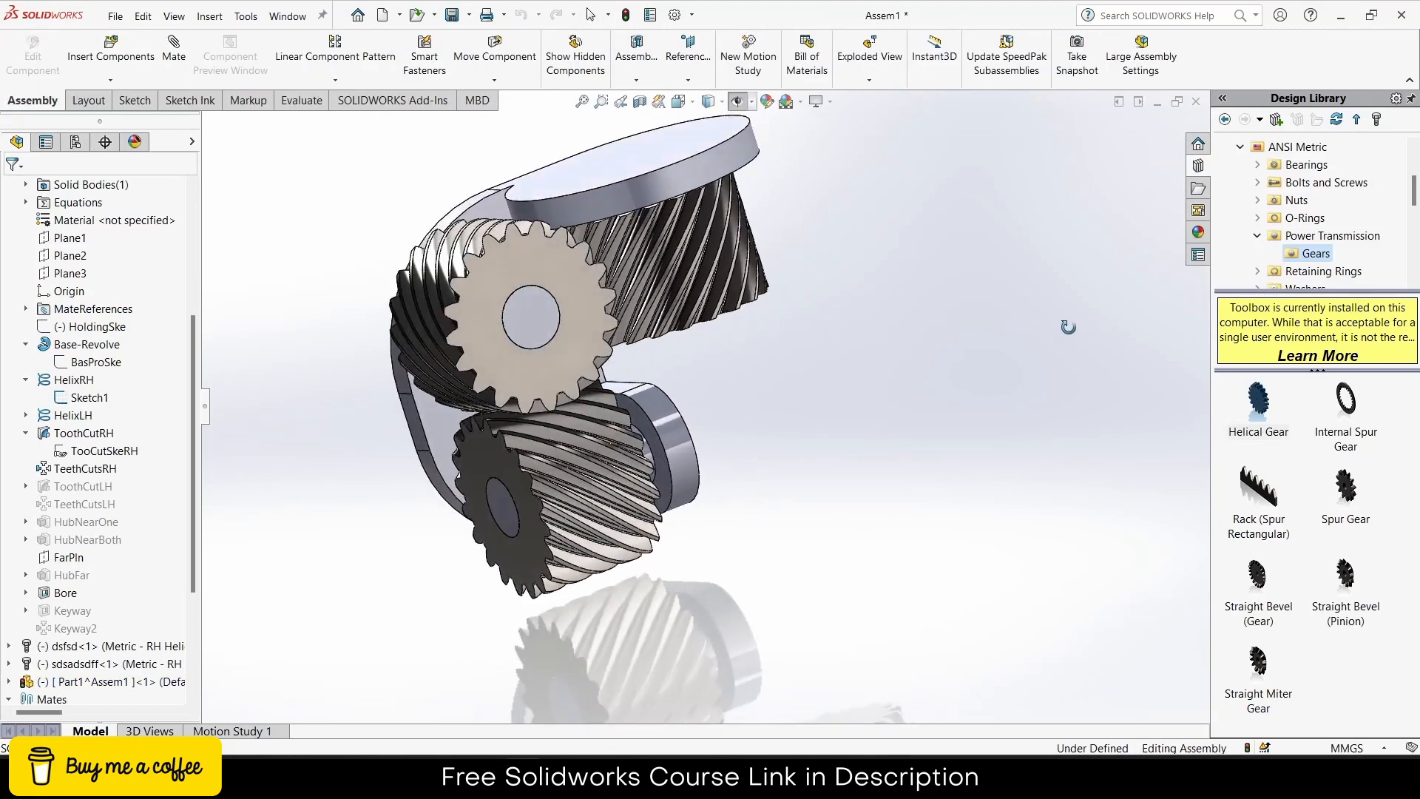
Step: Set the assembly to the isometric view and make the bracket part transparent
middle_drag(1069, 326, 1012, 362)
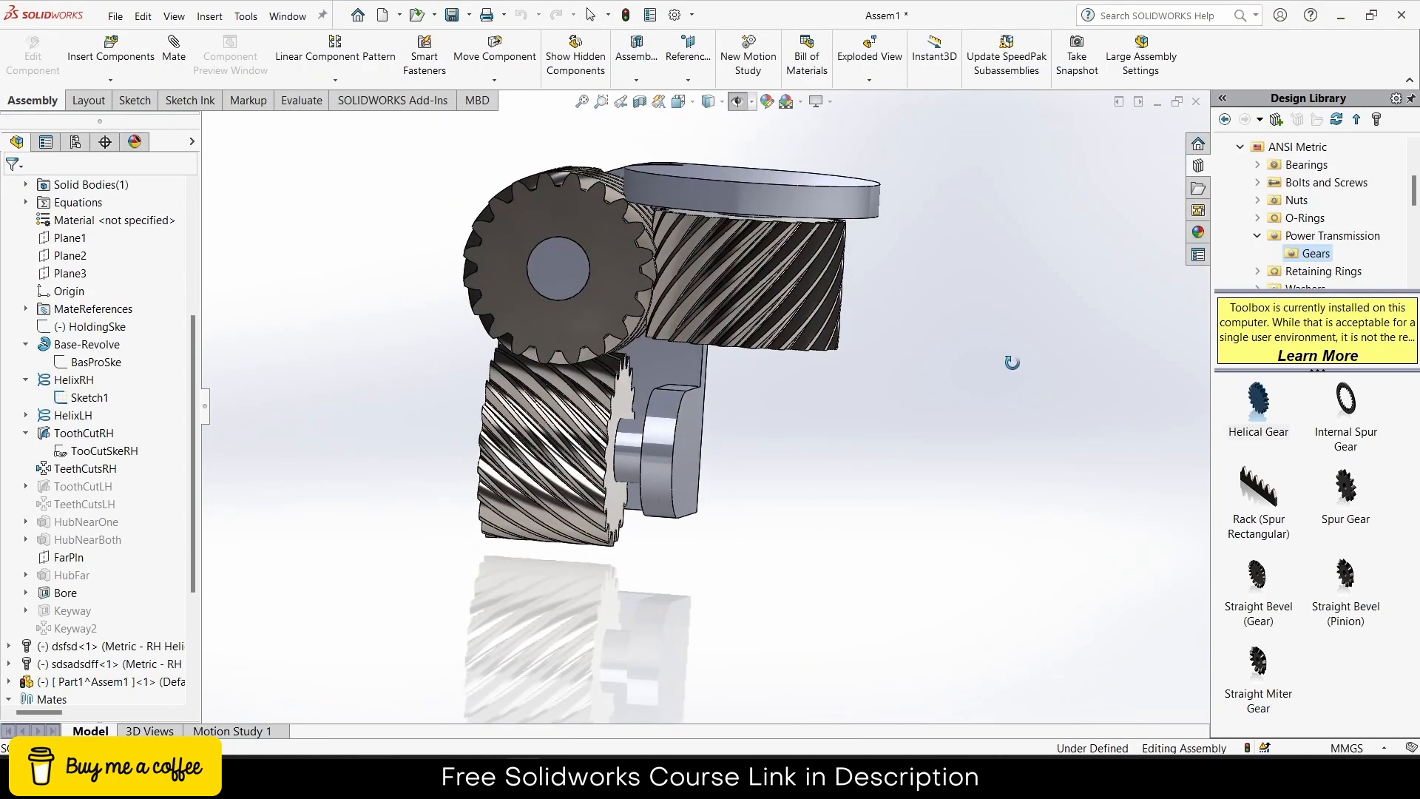
middle_drag(739, 277, 708, 170)
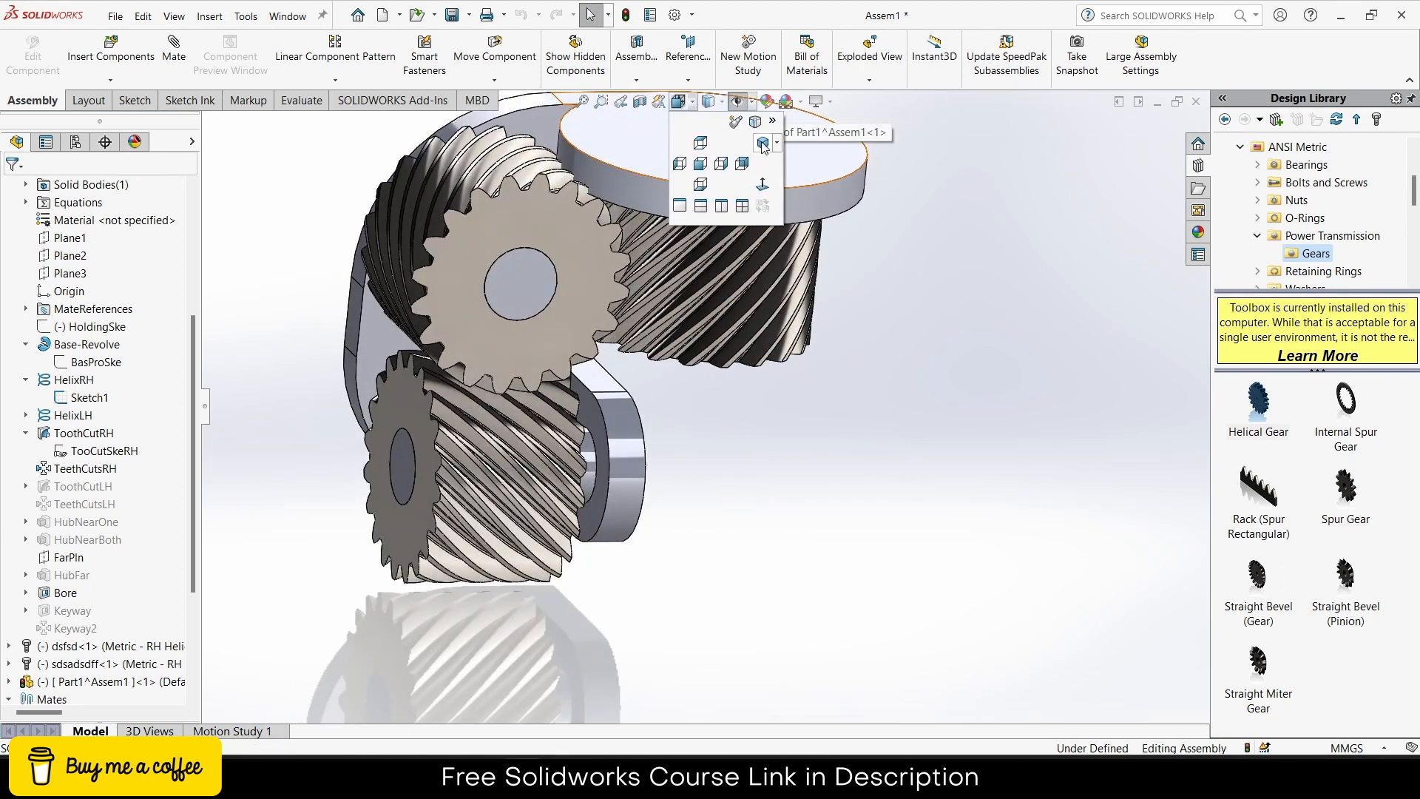
key(ctrl+7)
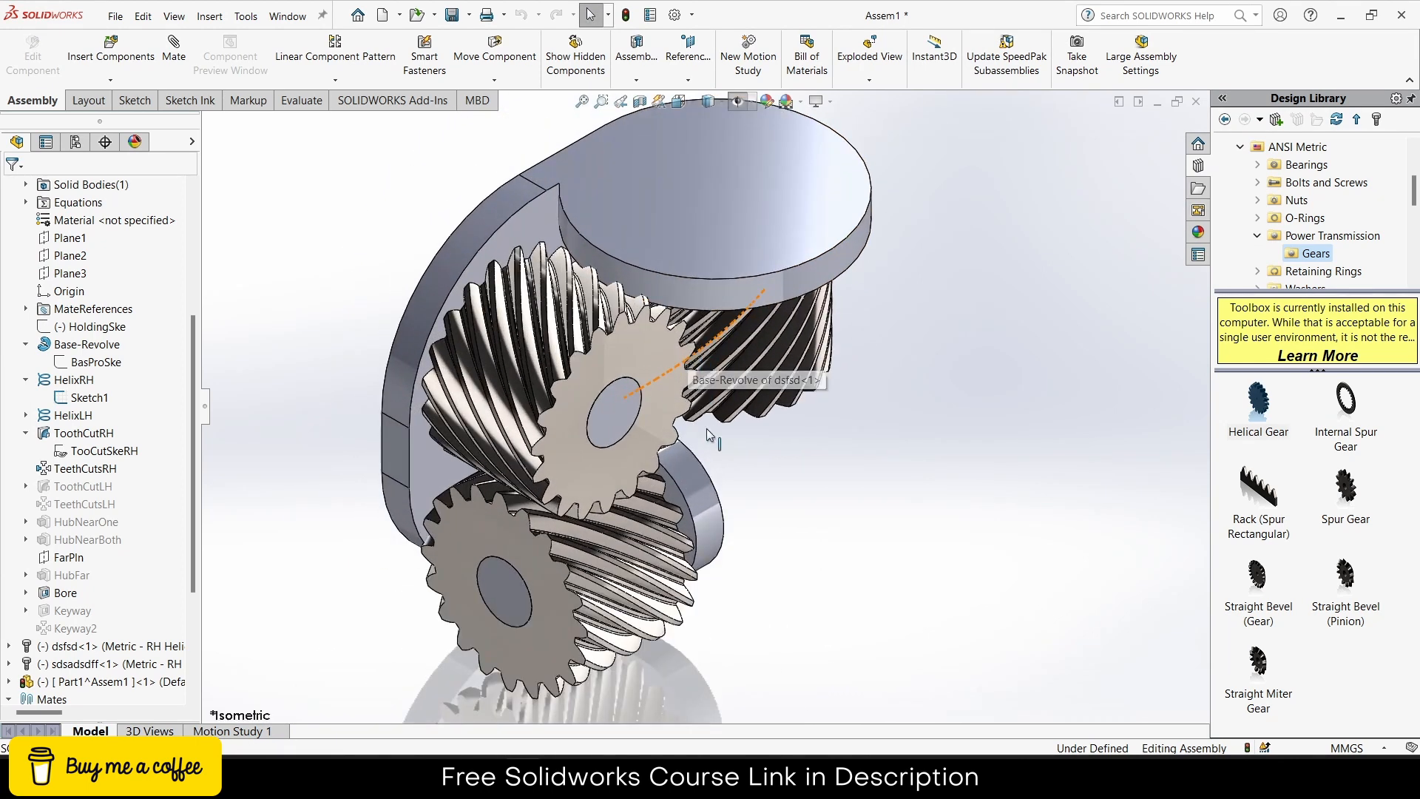
right_click(746, 207)
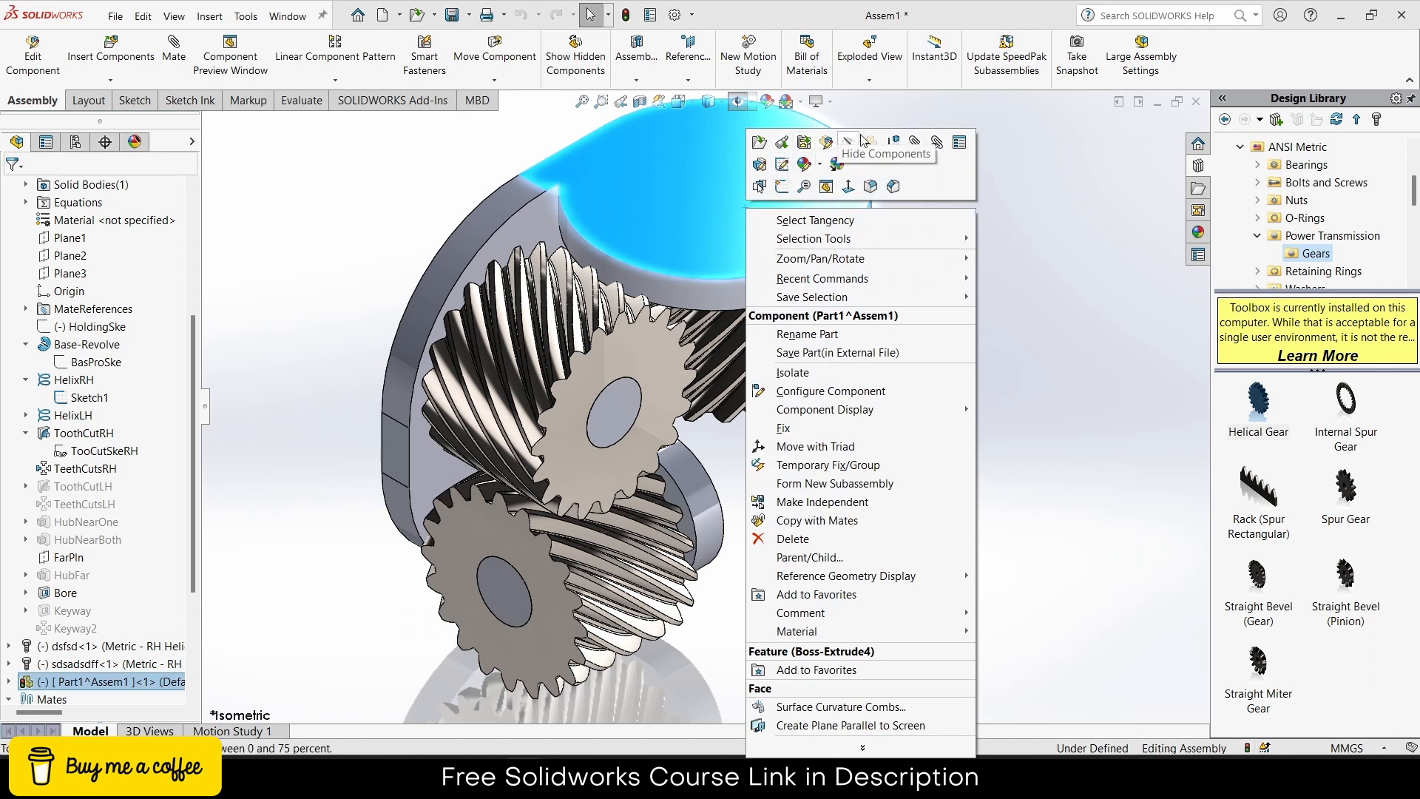
click(869, 142)
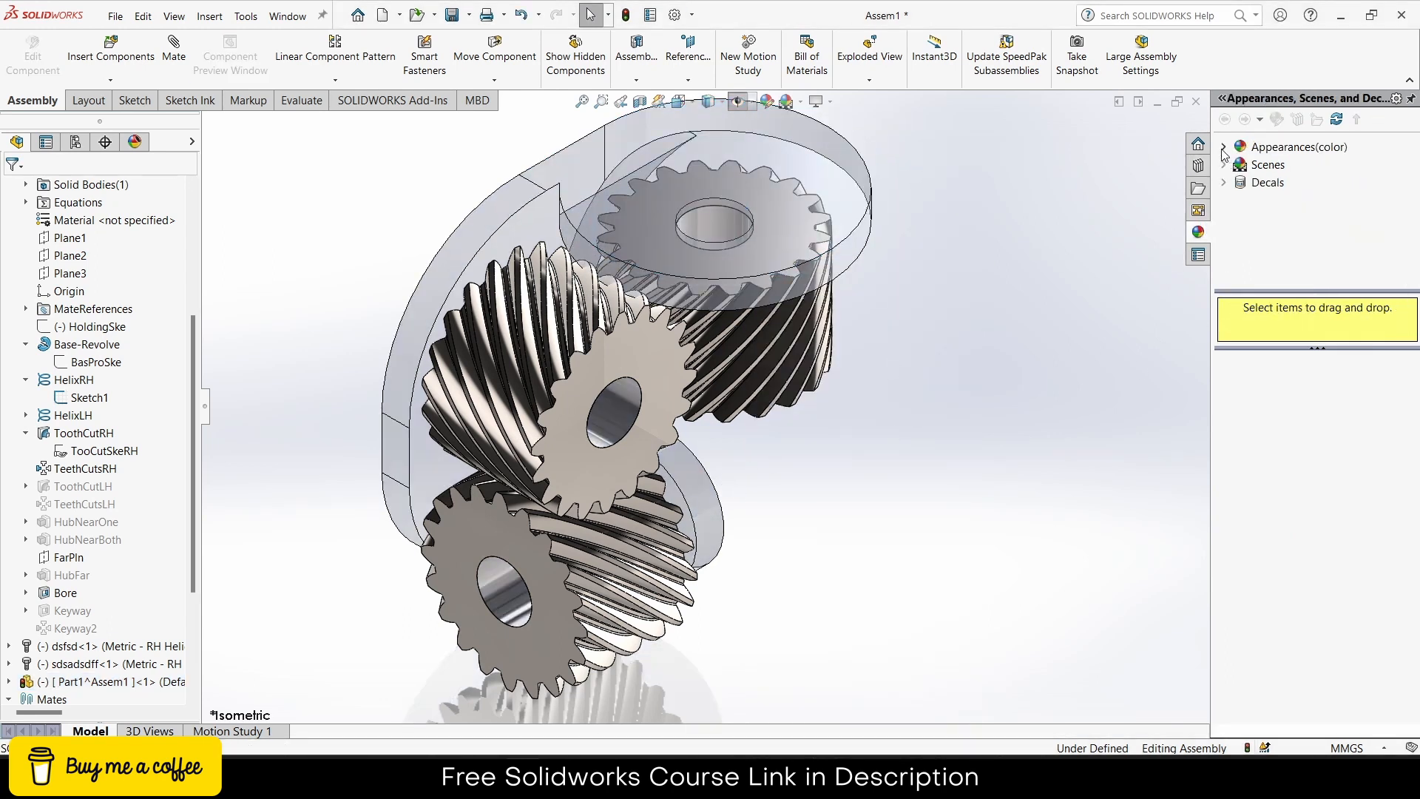
Step: Apply the metallic gold car paint appearance to the gear beneath the large round flange, at part level
click(1224, 150)
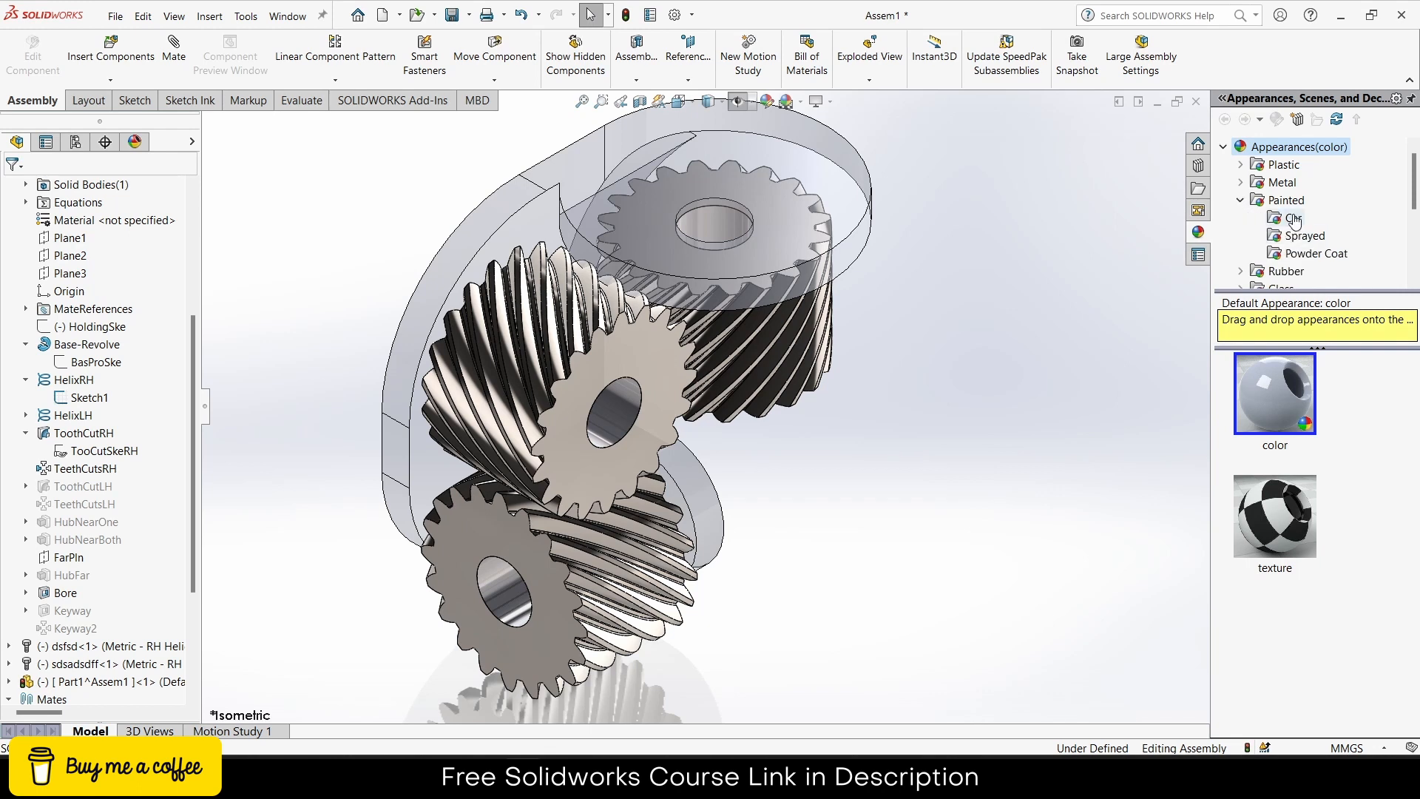
click(1293, 218)
scroll(1327, 521, down, 5)
scroll(1327, 520, up, 1)
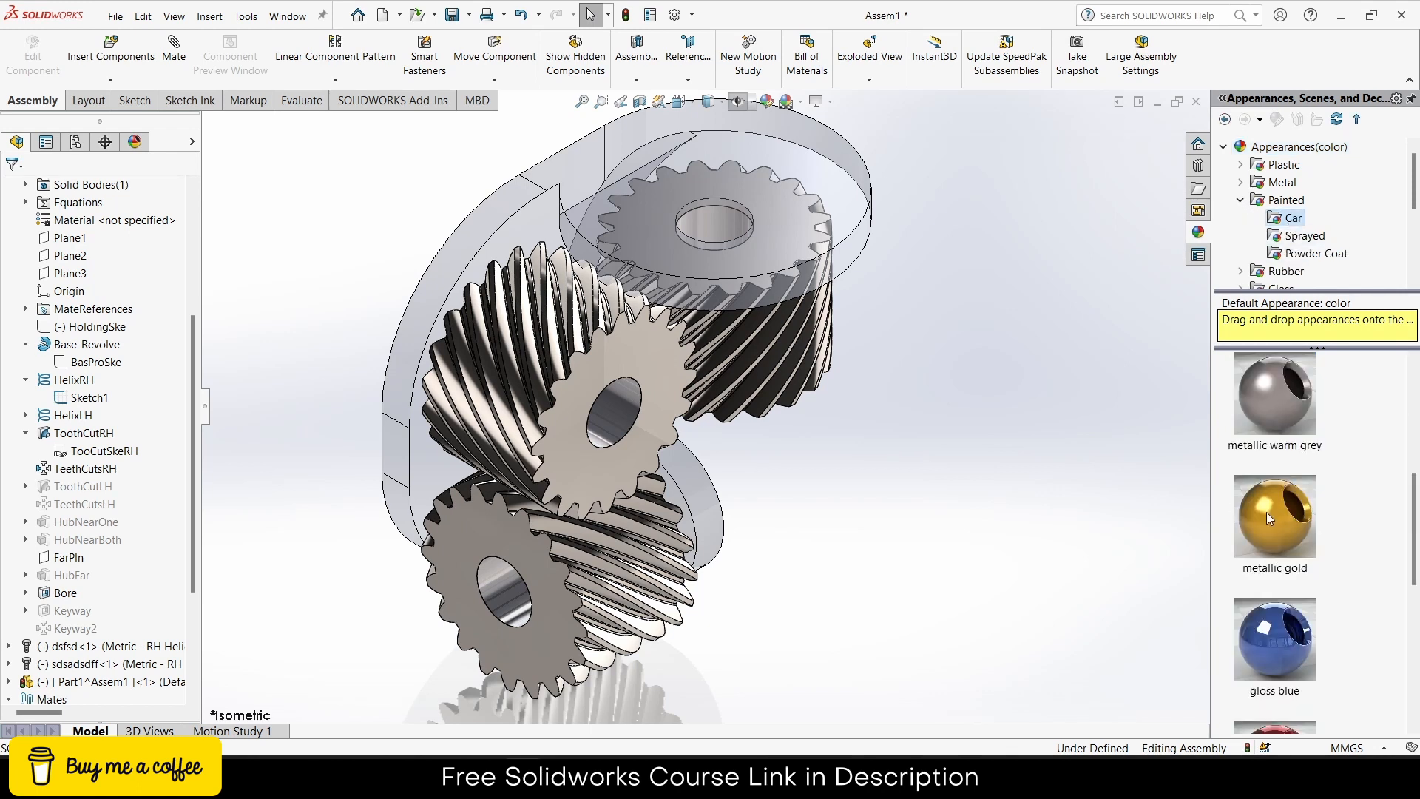
drag(1267, 518, 774, 343)
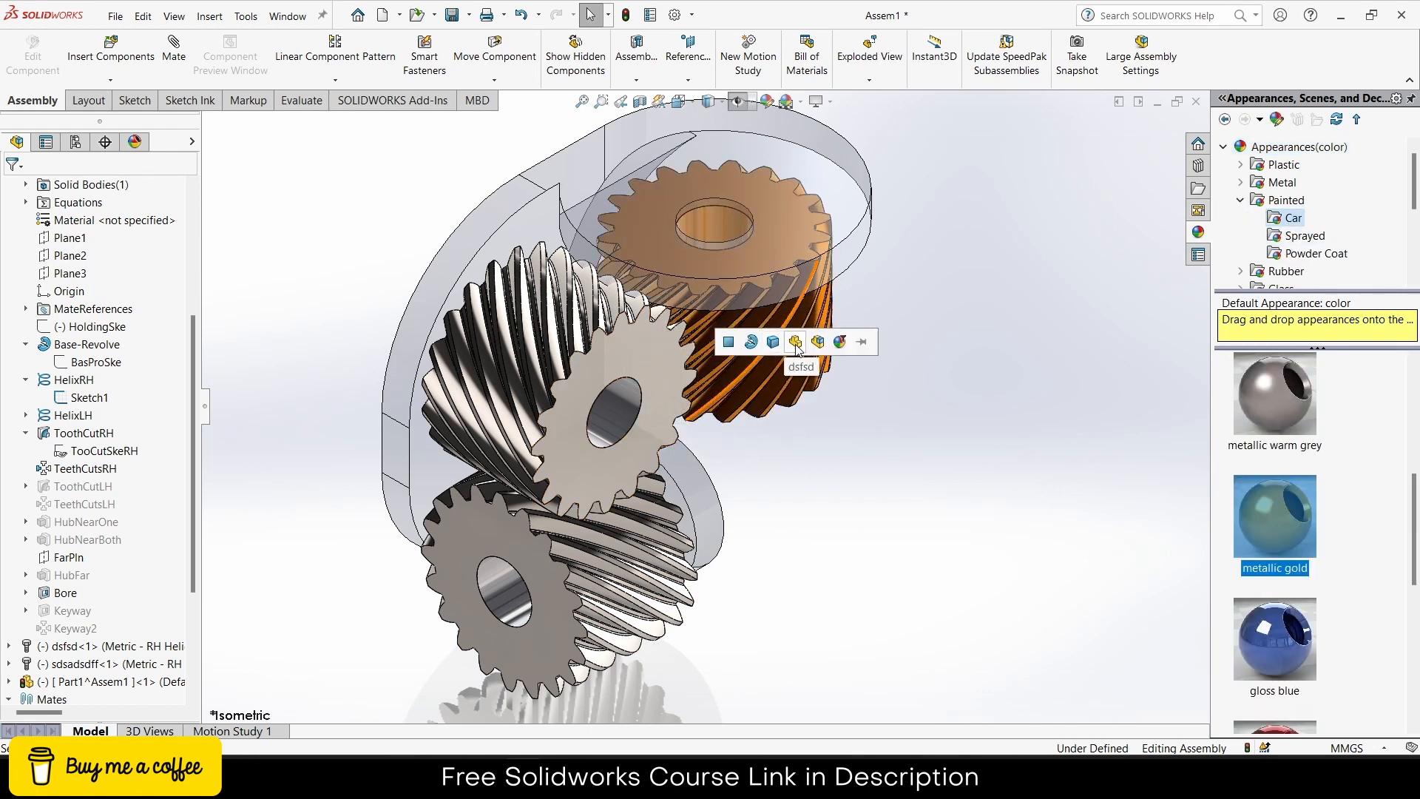
click(795, 342)
Step: Apply the gloss blue car paint to the middle gear and the gloss red car paint to the lowest gear
drag(1275, 639, 641, 368)
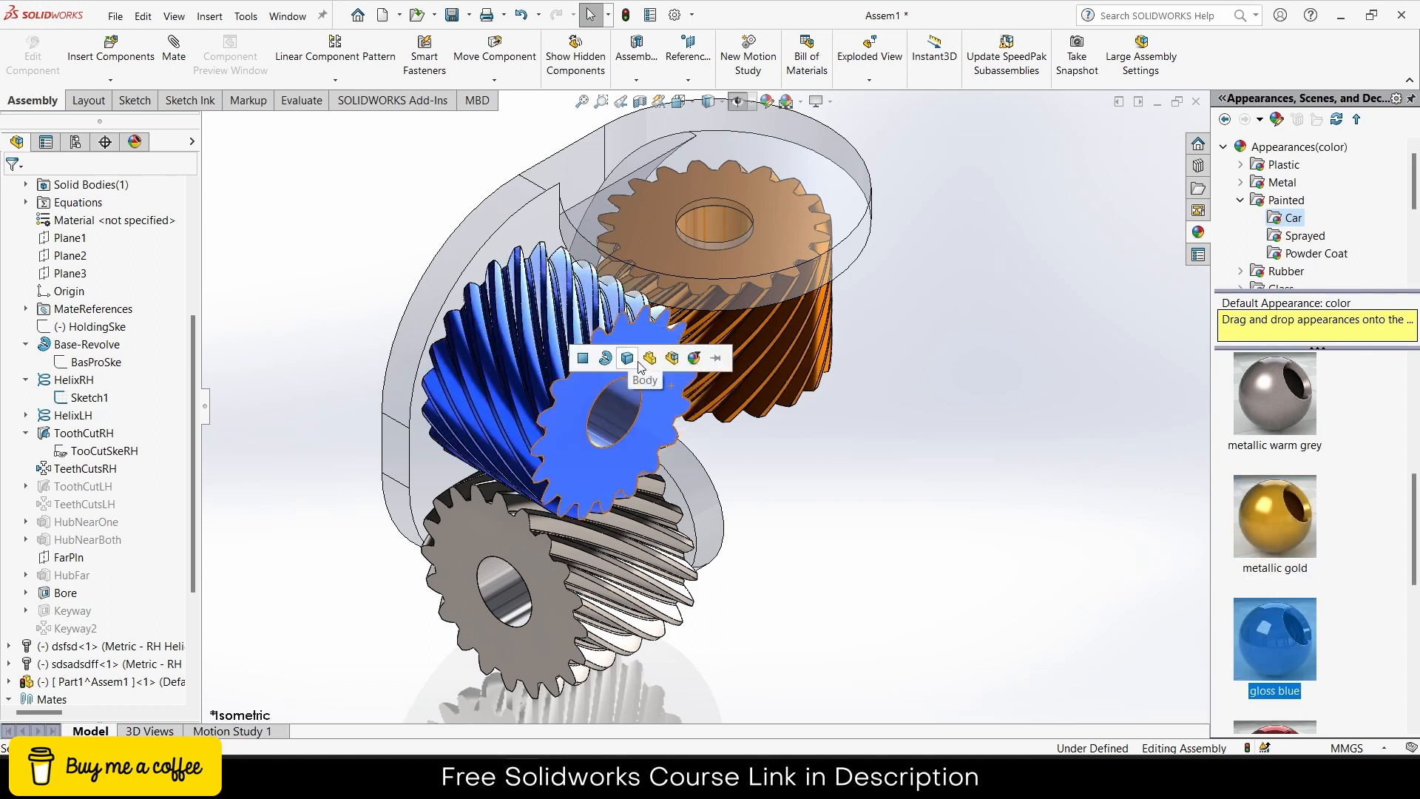
click(640, 368)
scroll(1290, 528, down, 3)
drag(1278, 428, 654, 568)
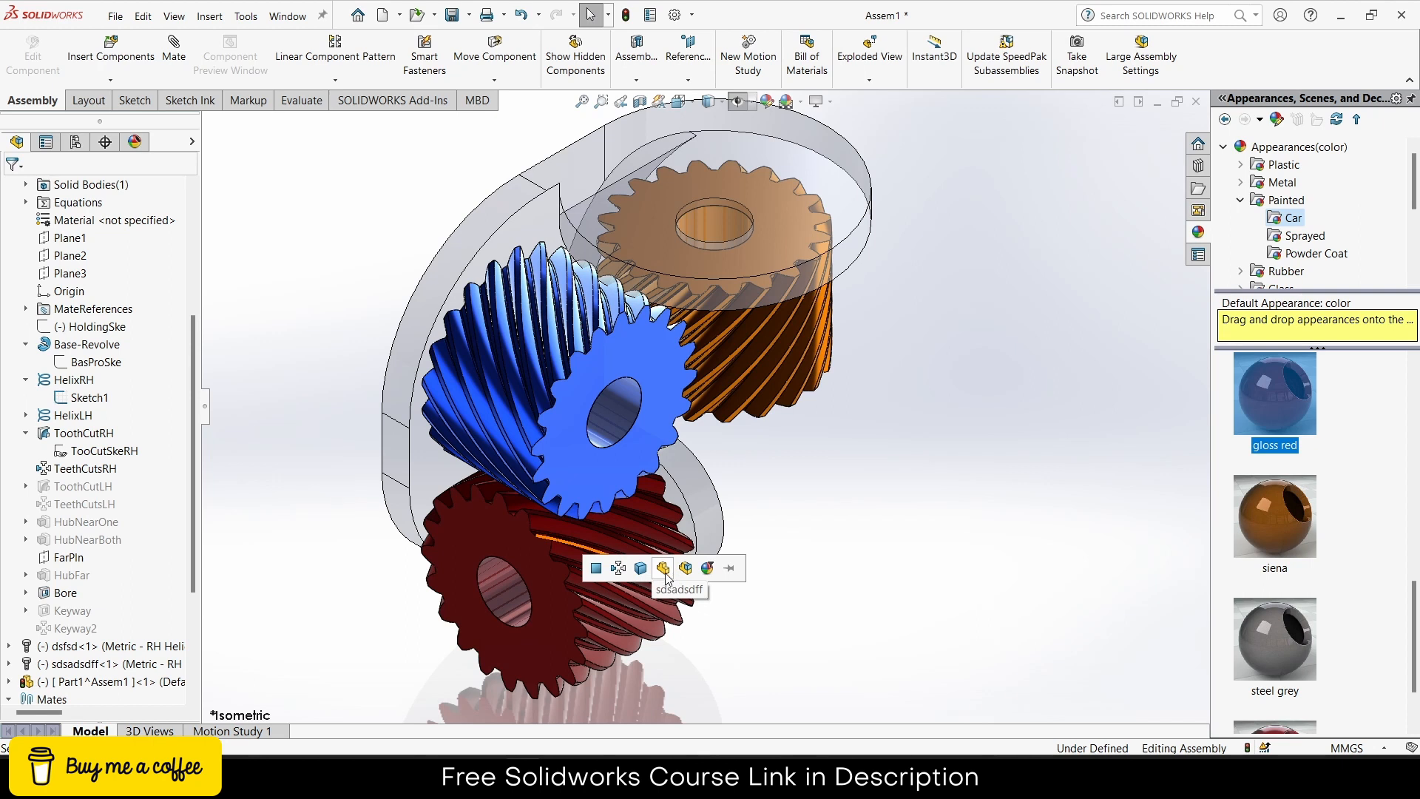
click(665, 573)
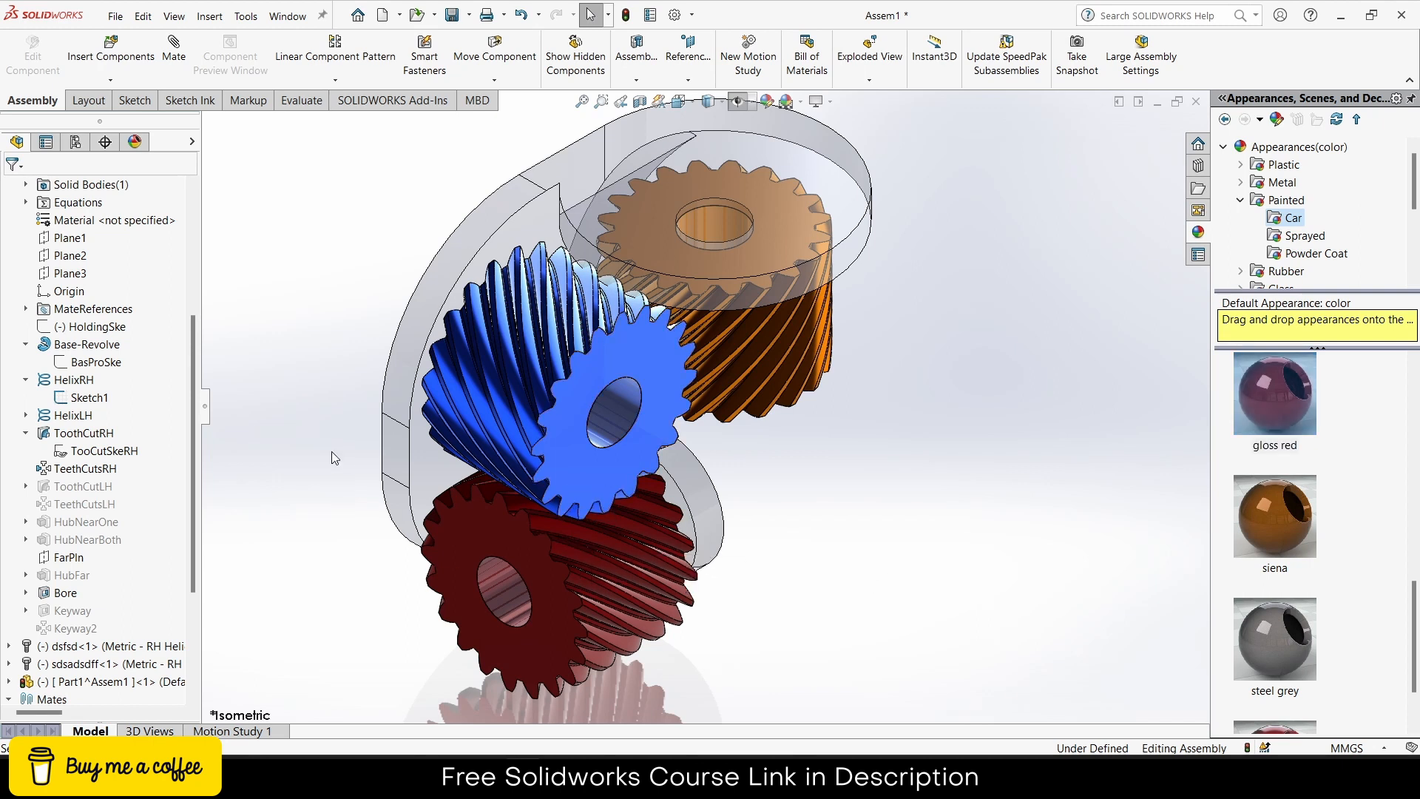
Step: Add a reversed gear mate with a 10 mm : 10 mm ratio between the blue and red gears' bore edges
click(620, 446)
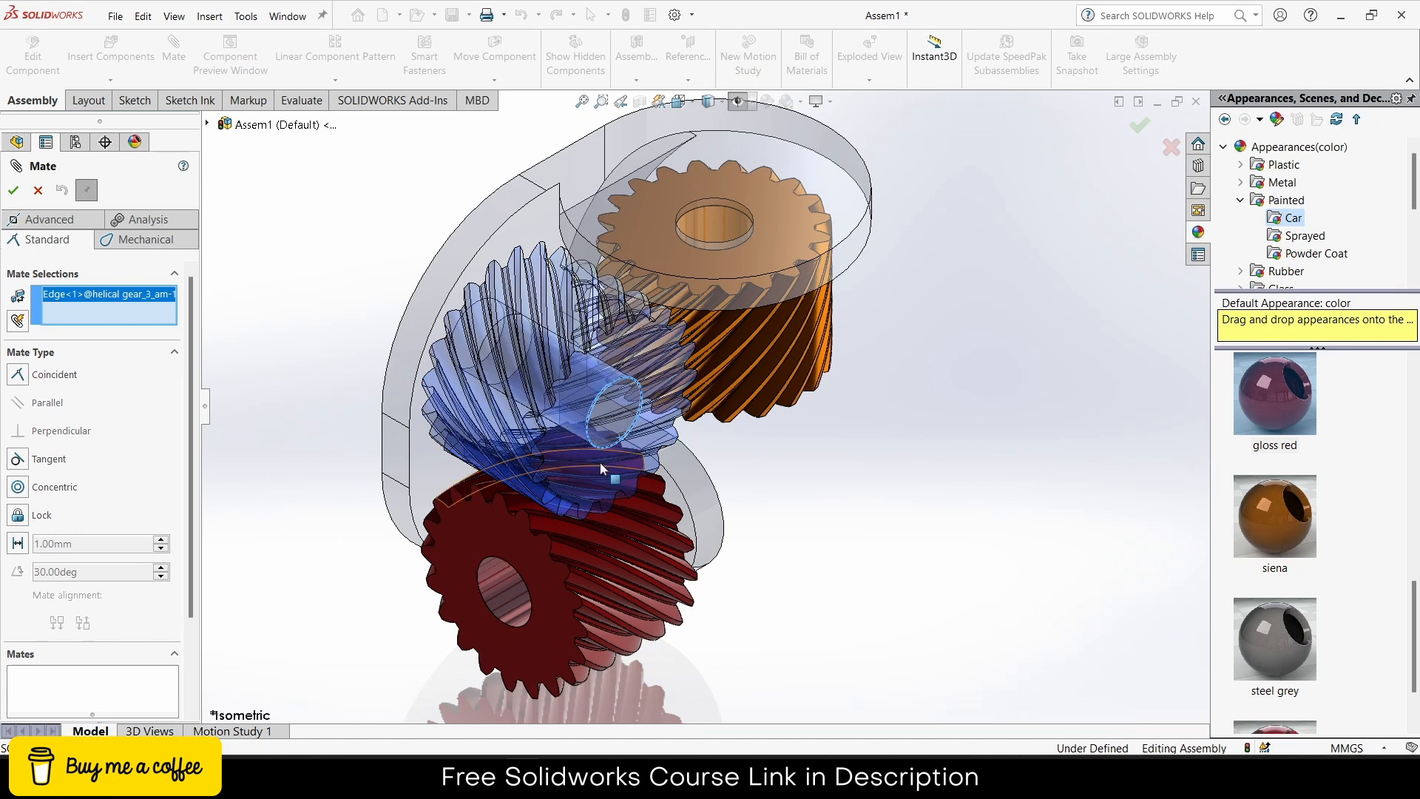
click(482, 563)
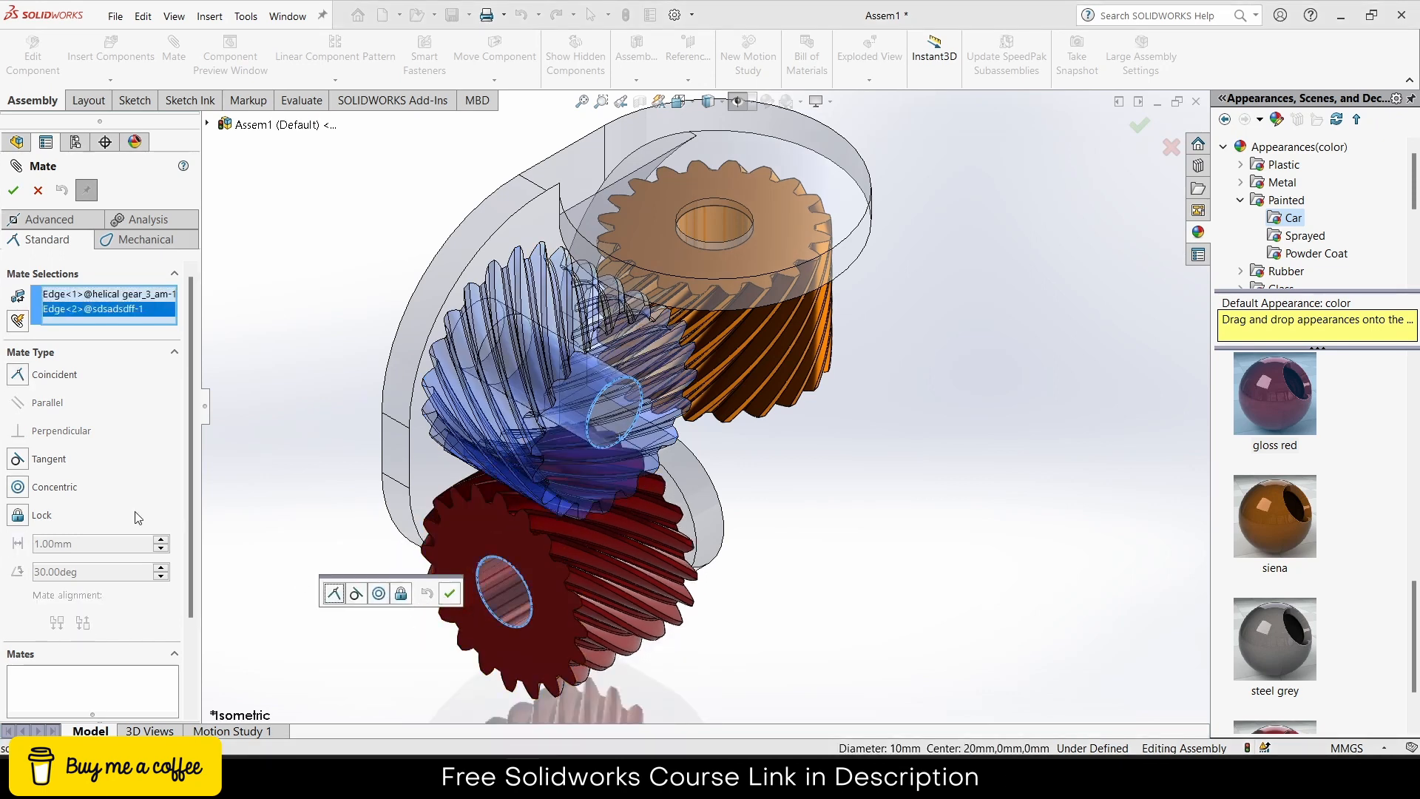
click(111, 238)
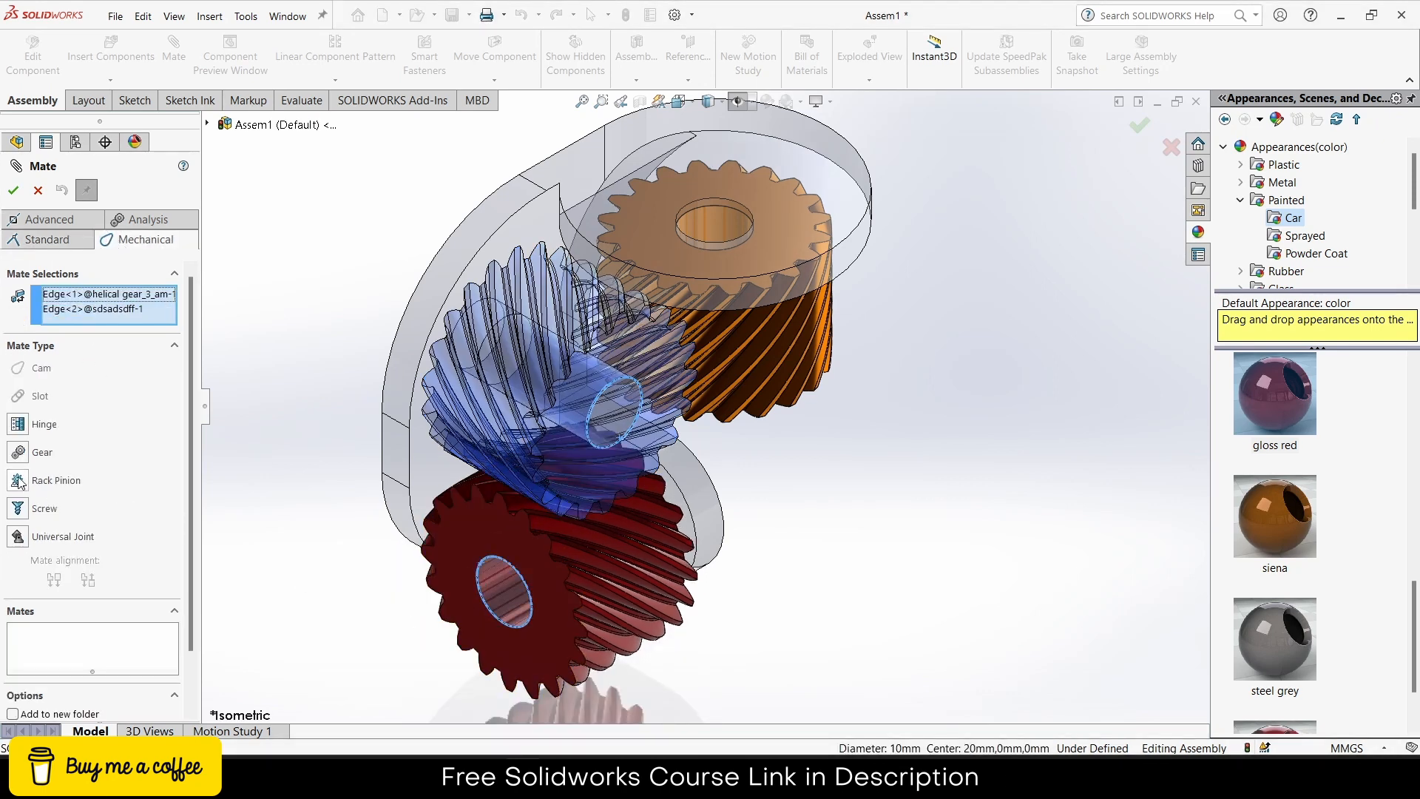
click(17, 453)
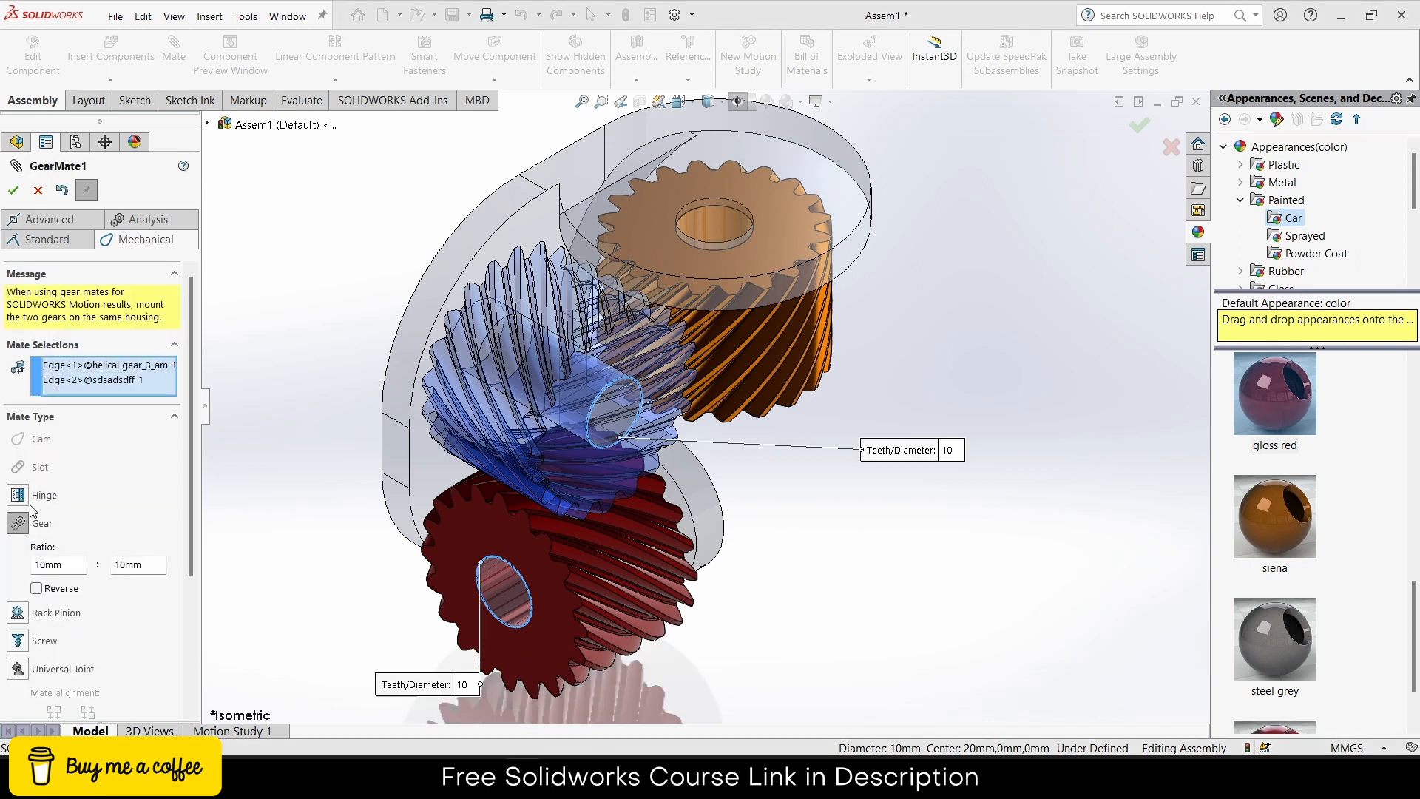
click(36, 588)
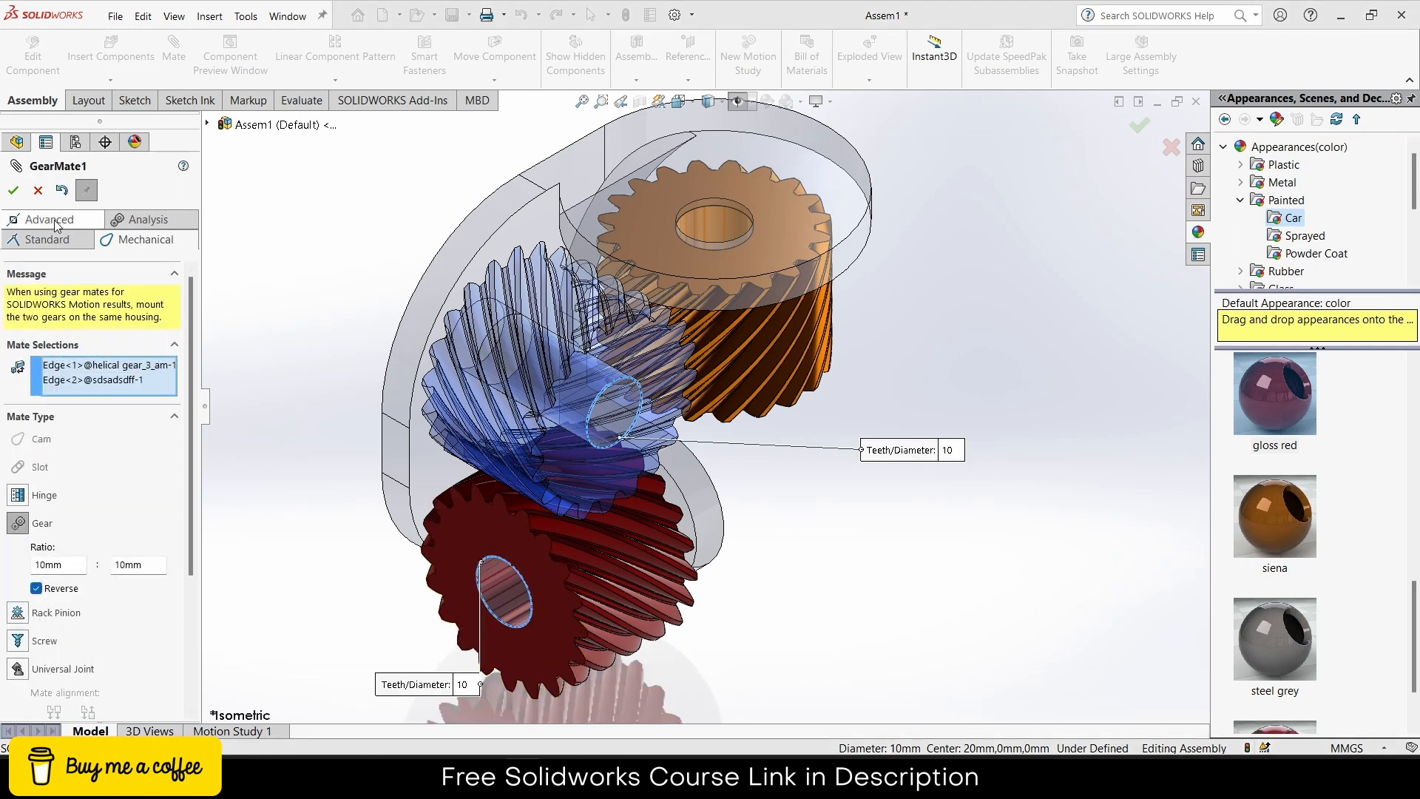
click(13, 190)
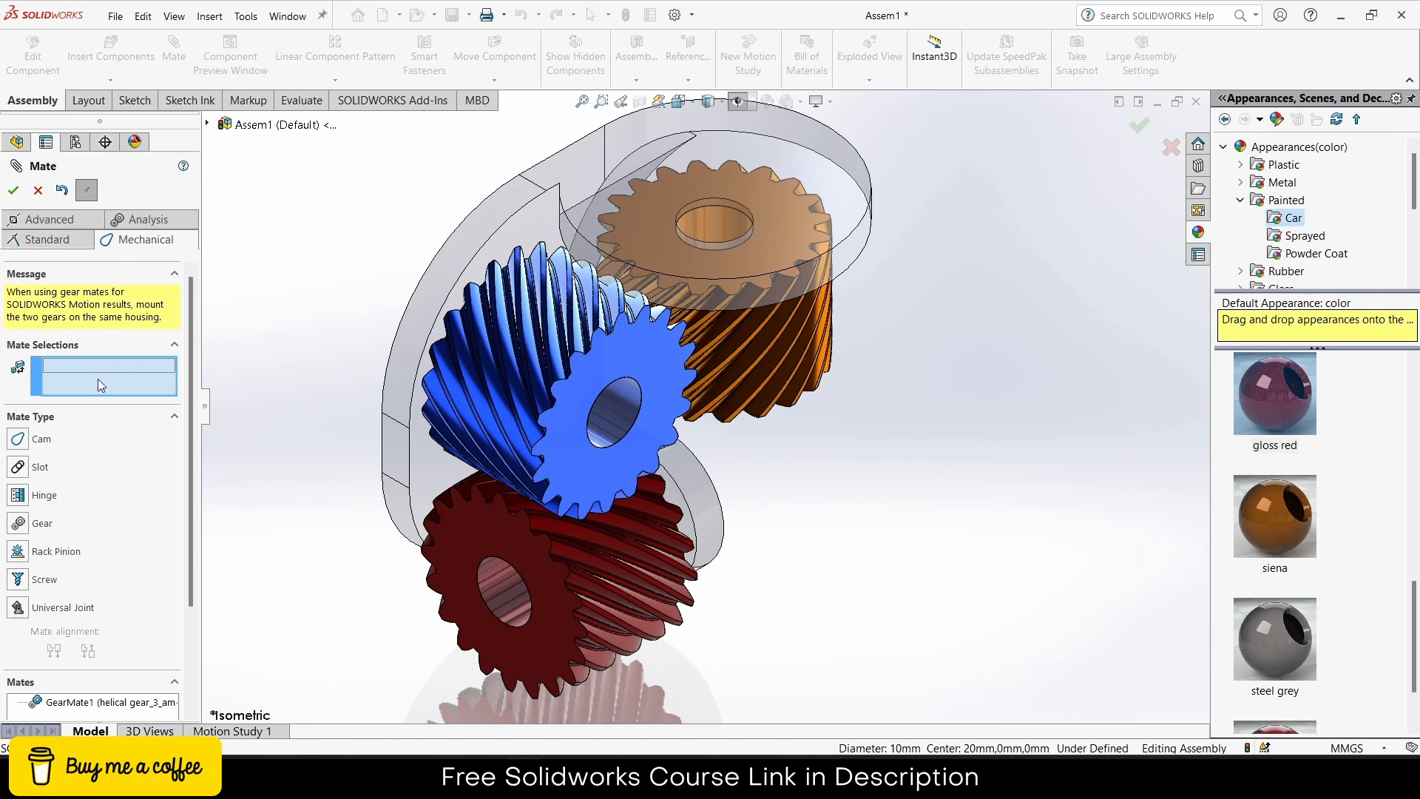
click(638, 397)
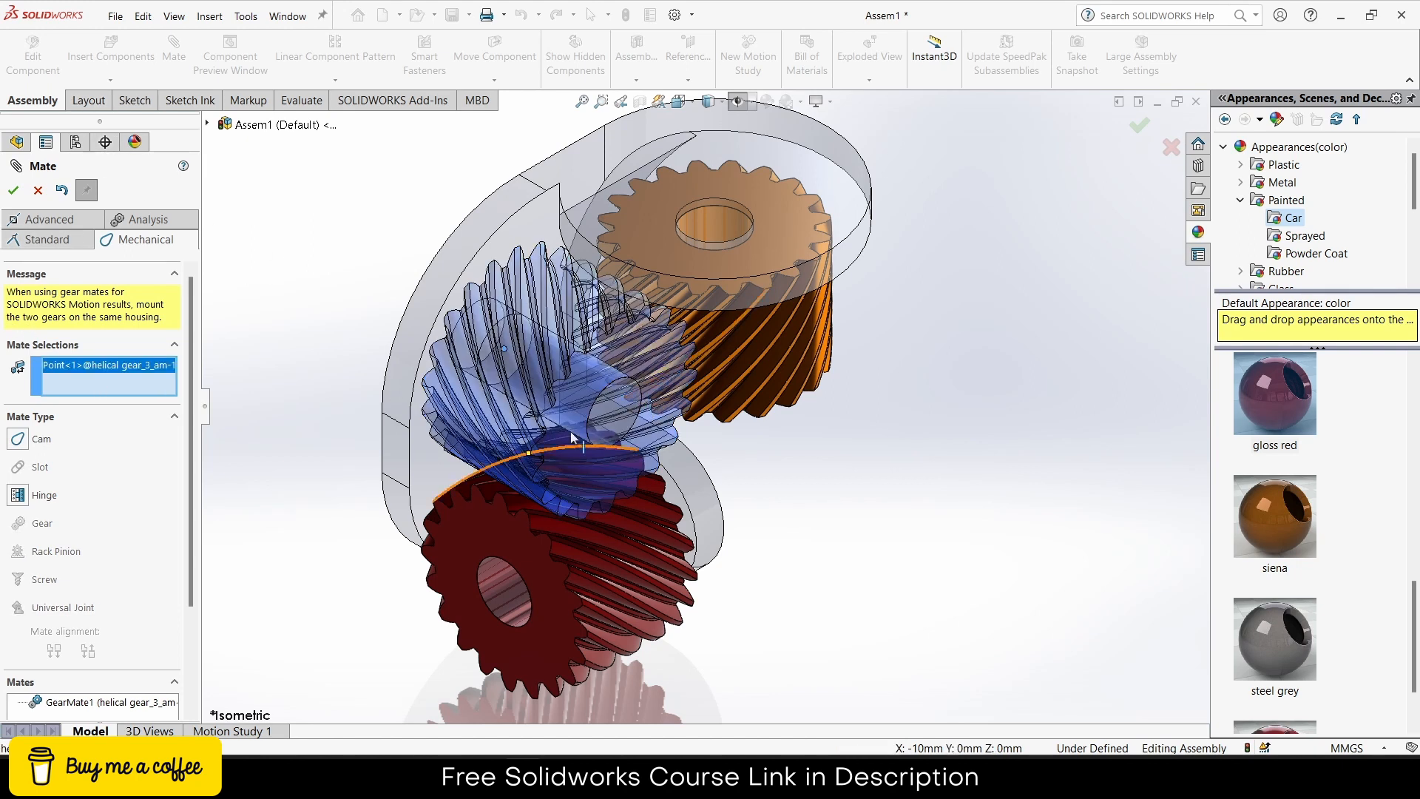
right_click(160, 370)
click(214, 378)
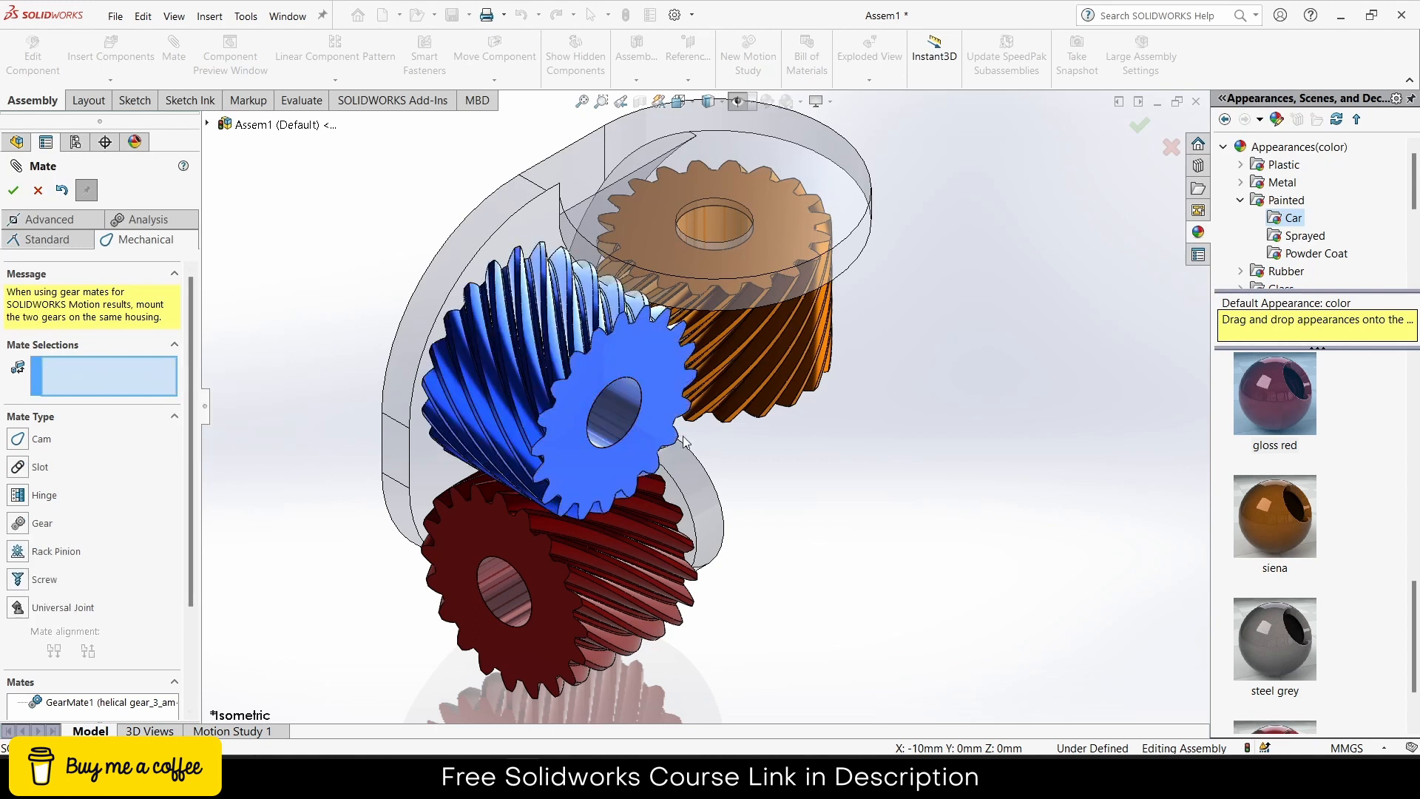
Step: Add a reversed gear mate with a 10 mm : 10 mm ratio between the blue and gold gears' bore edges
click(640, 422)
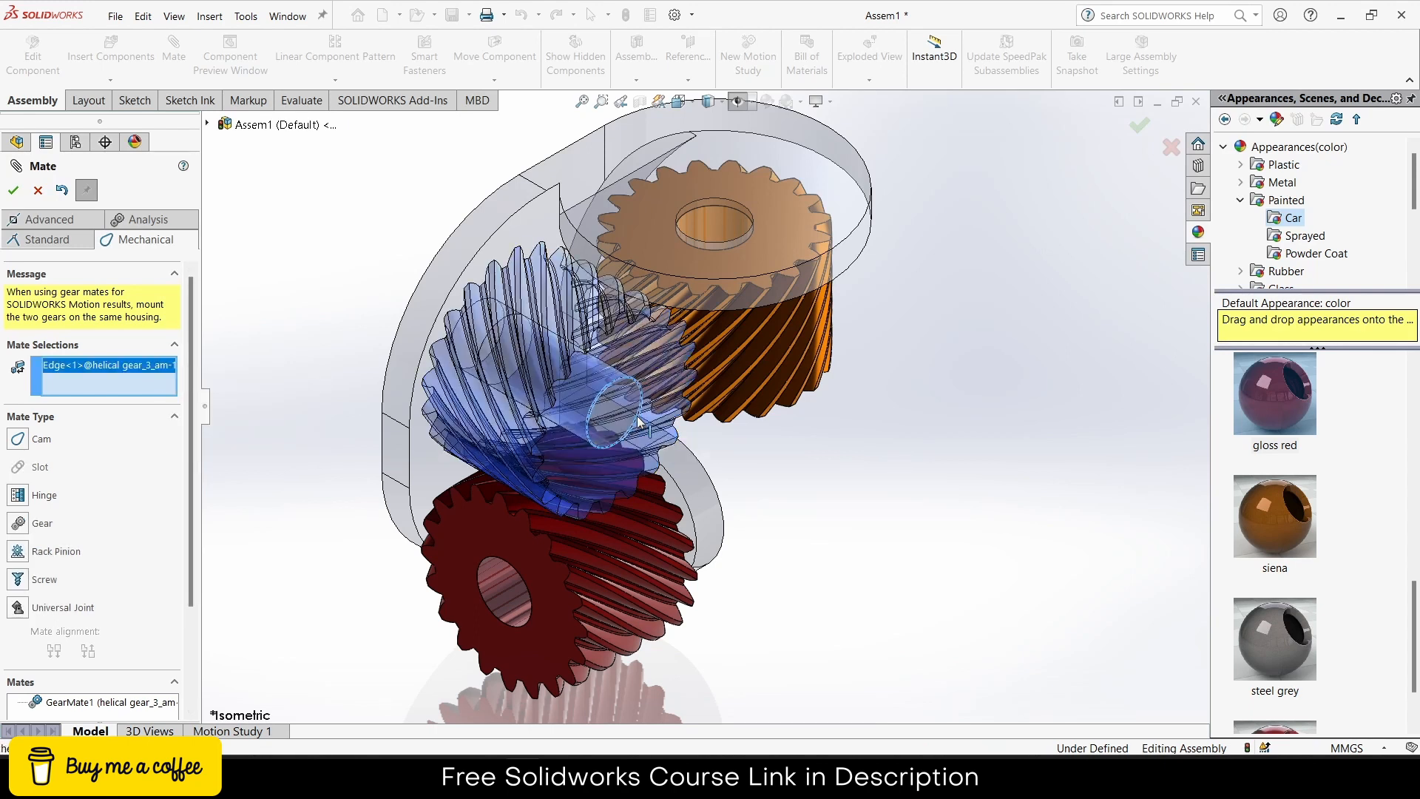
click(736, 250)
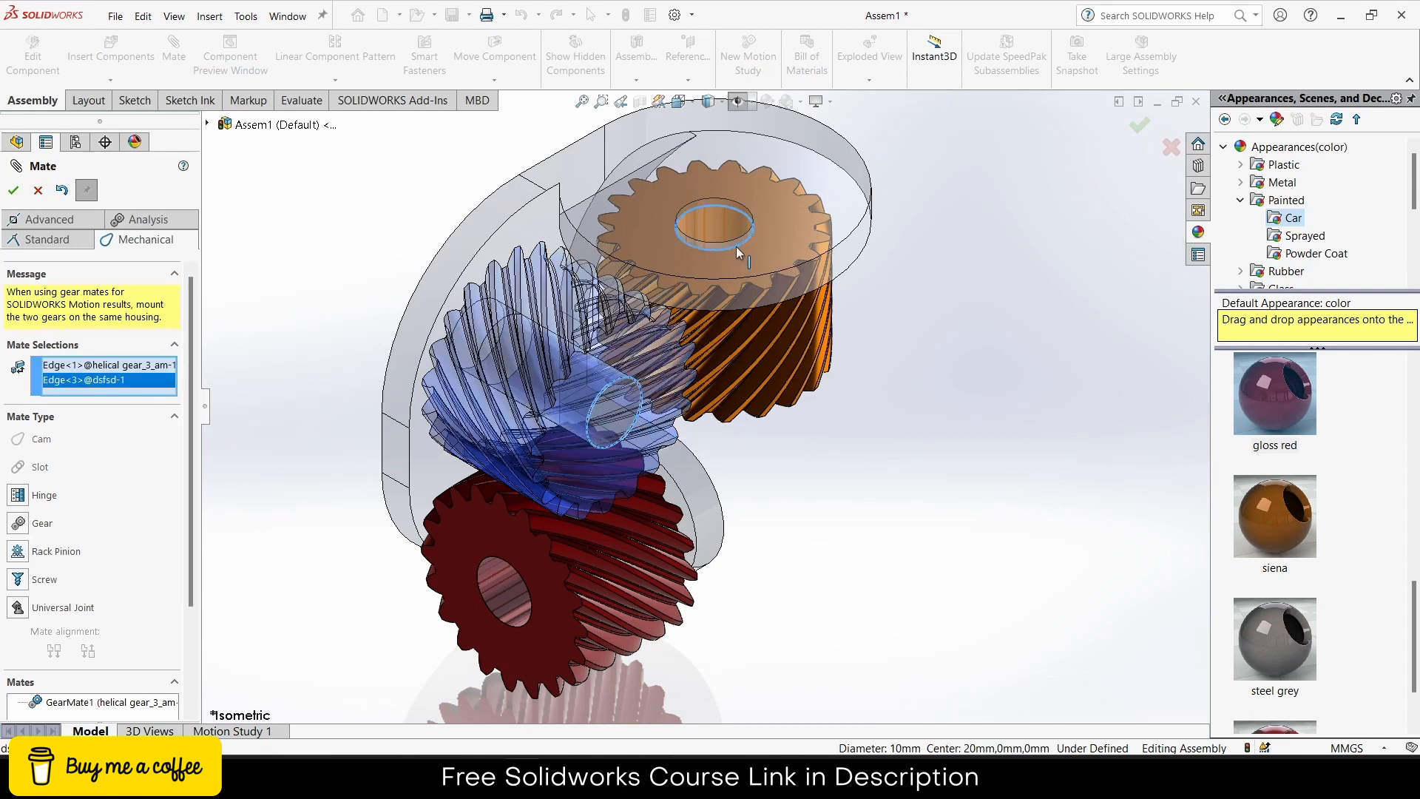
click(19, 523)
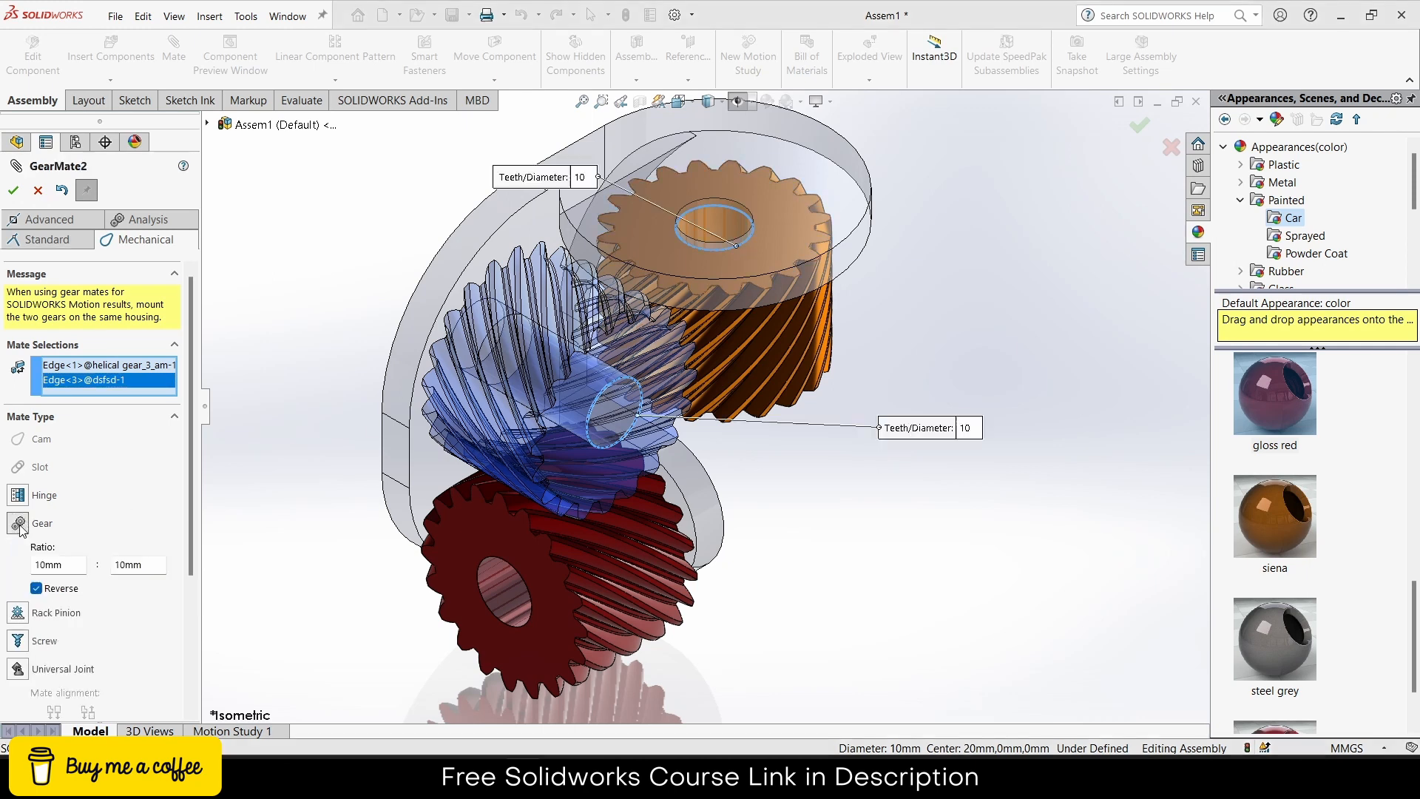
click(13, 191)
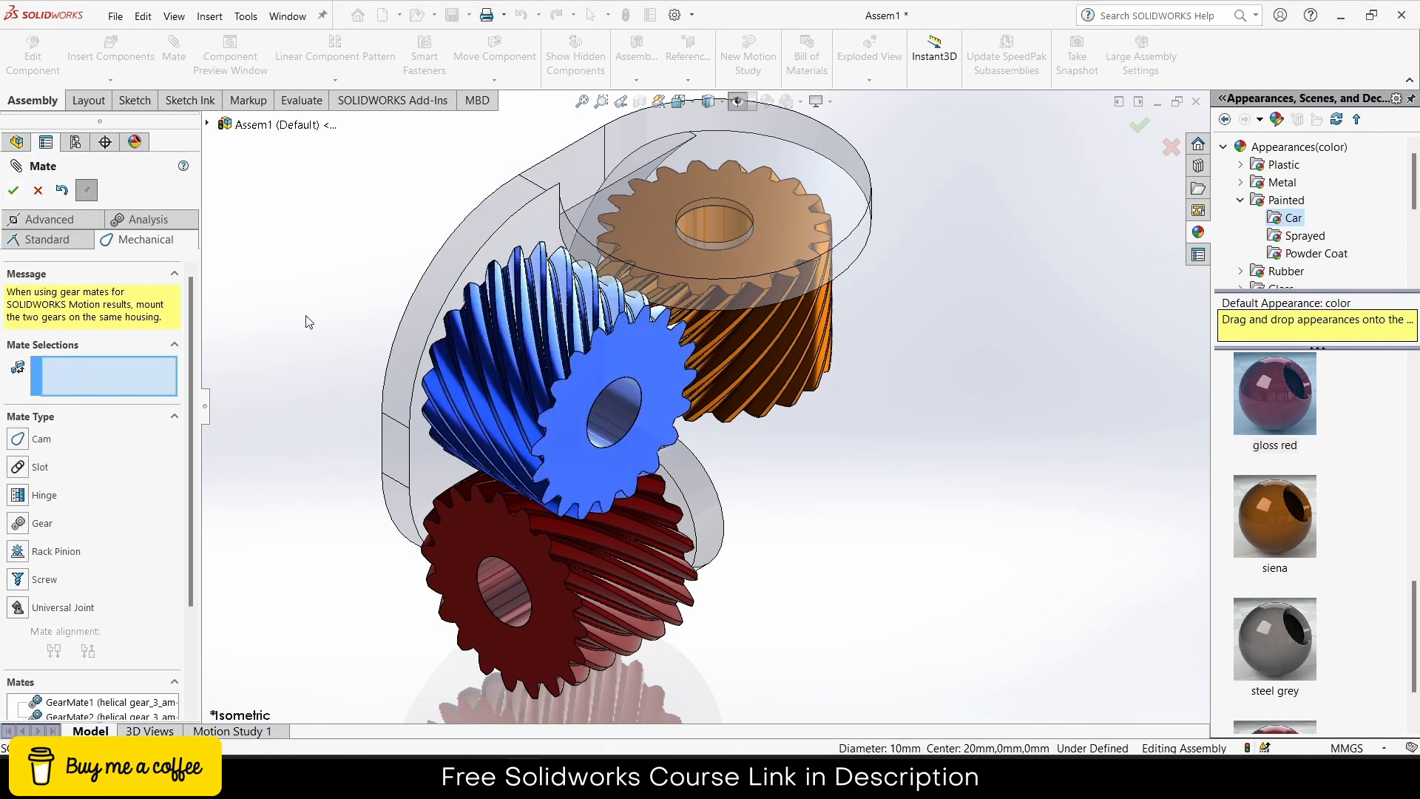
Step: Turn the red gear to examine the rotation directions and tooth meshing of all three gears, and close the Mate command
mouse_move(531, 544)
mouse_down()
mouse_move(548, 588)
mouse_move(527, 552)
mouse_up()
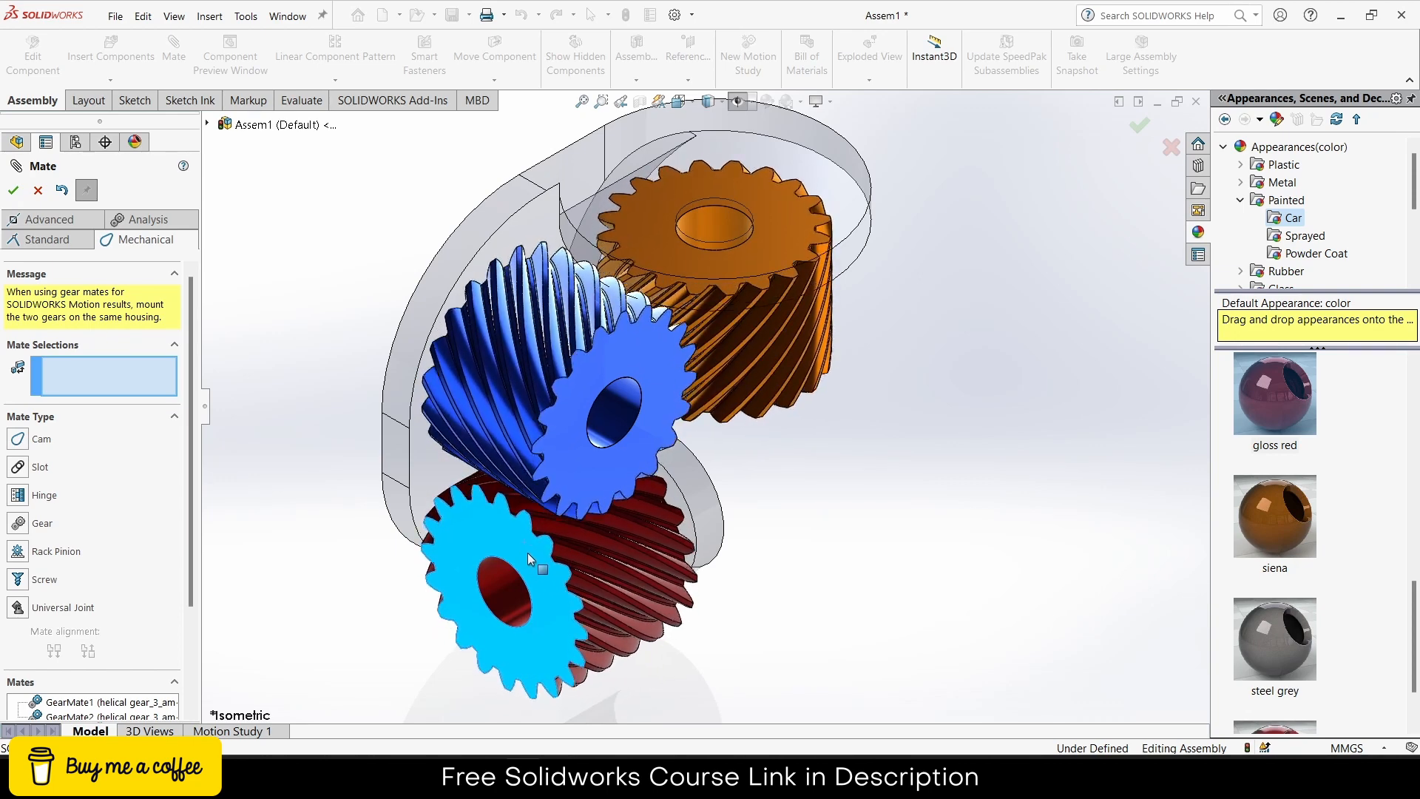
middle_drag(527, 552, 975, 574)
scroll(543, 548, down, 3)
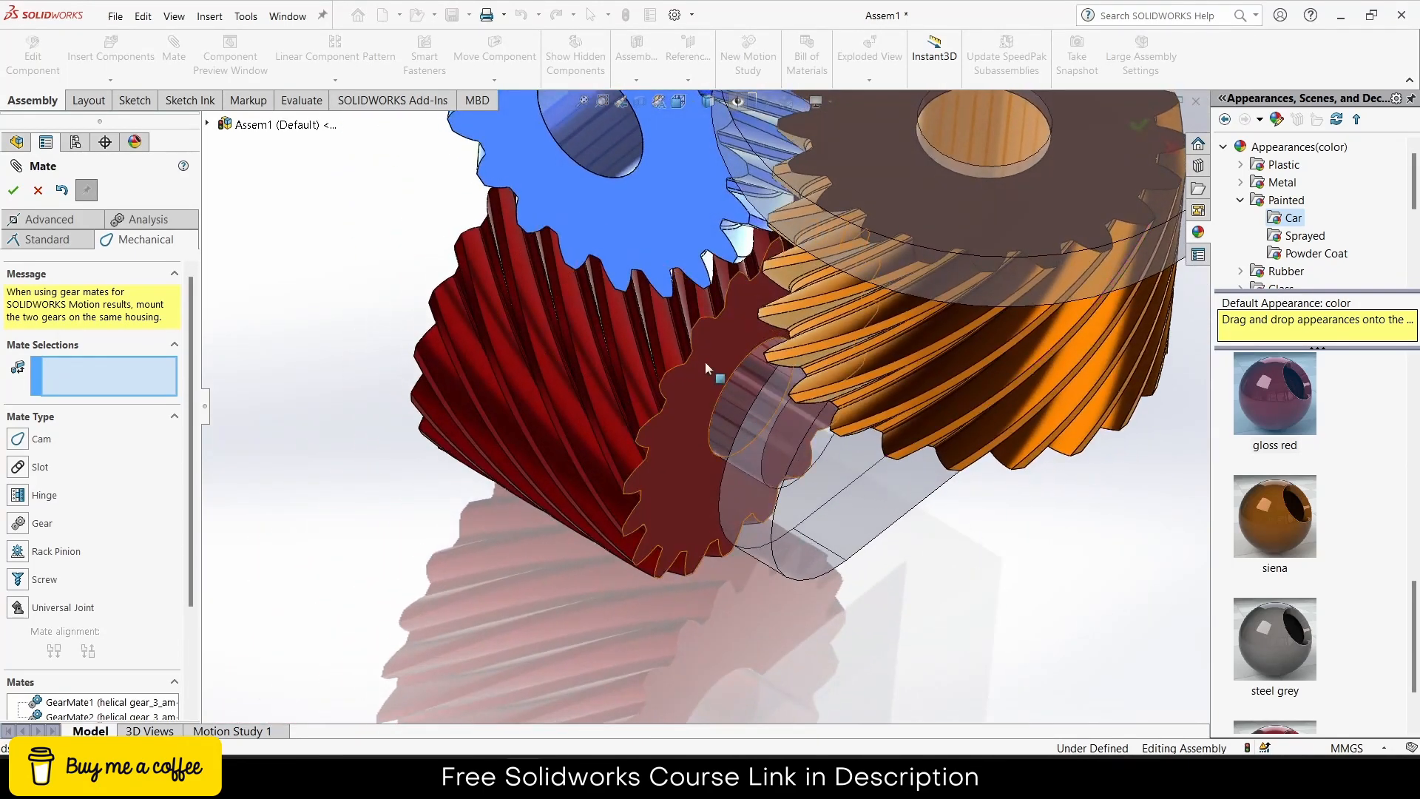
drag(705, 361, 761, 334)
mouse_move(761, 335)
middle_down()
mouse_move(815, 346)
mouse_move(785, 325)
middle_up()
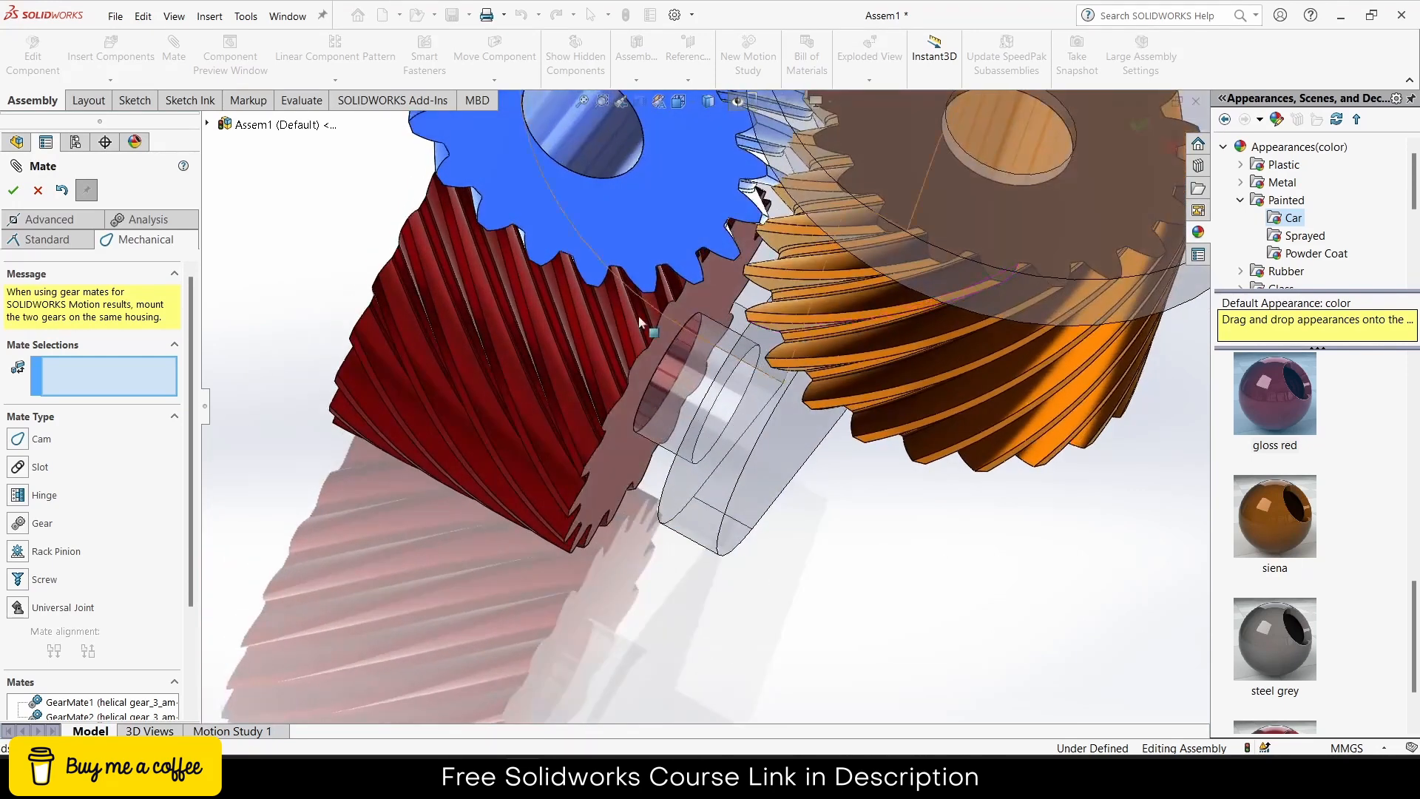
click(38, 190)
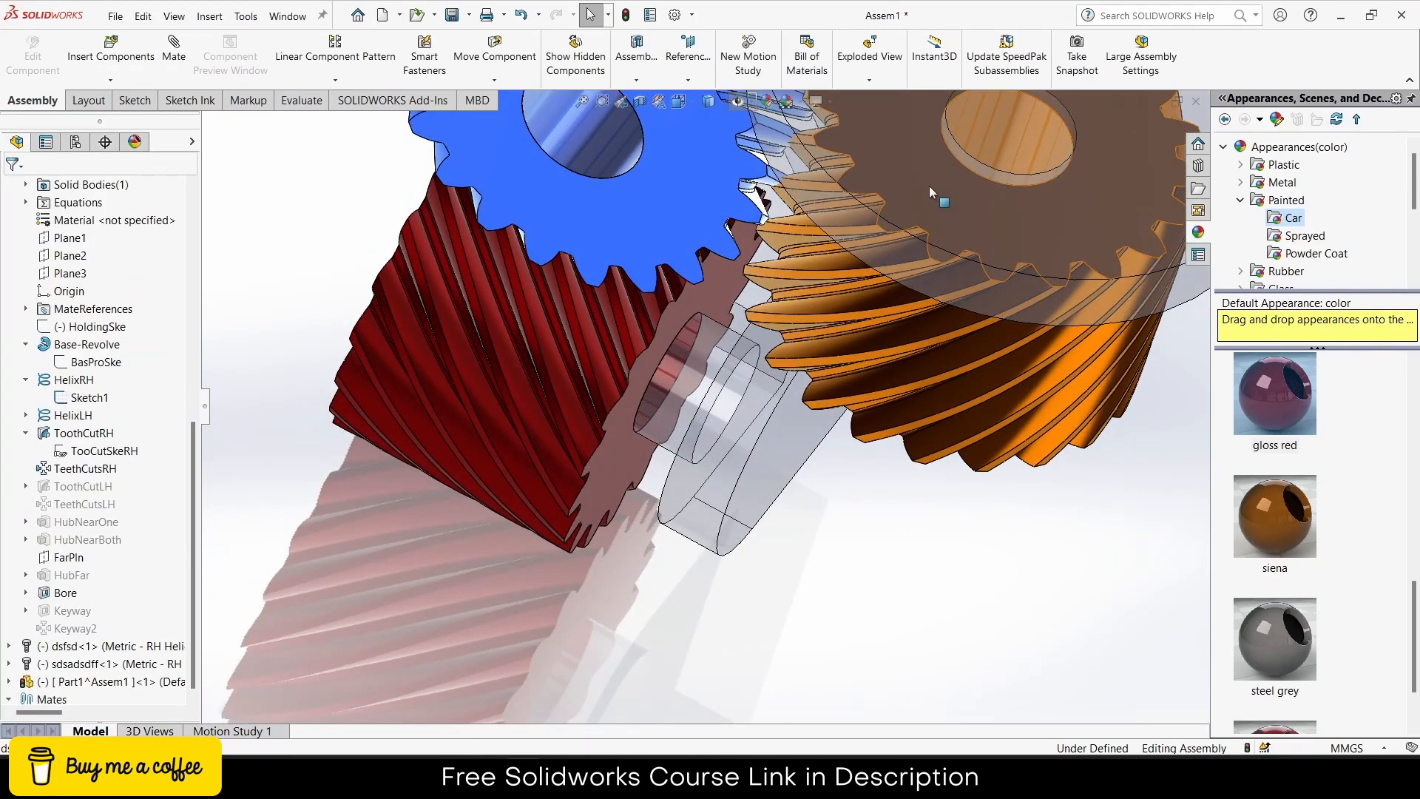
Step: Edit the gear mate between the blue and gold gears to turn off its reversed direction
scroll(96, 563, down, 4)
right_click(70, 628)
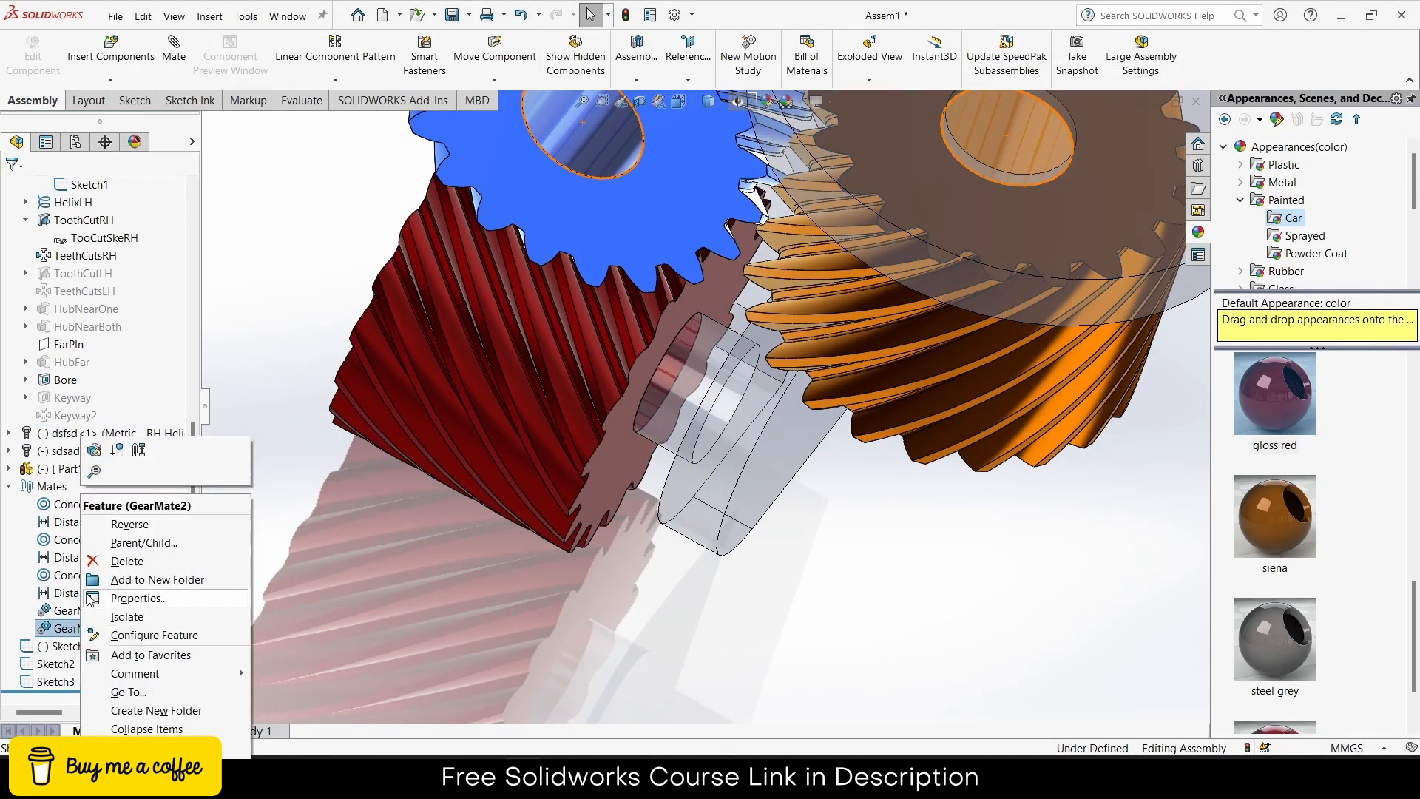
click(95, 451)
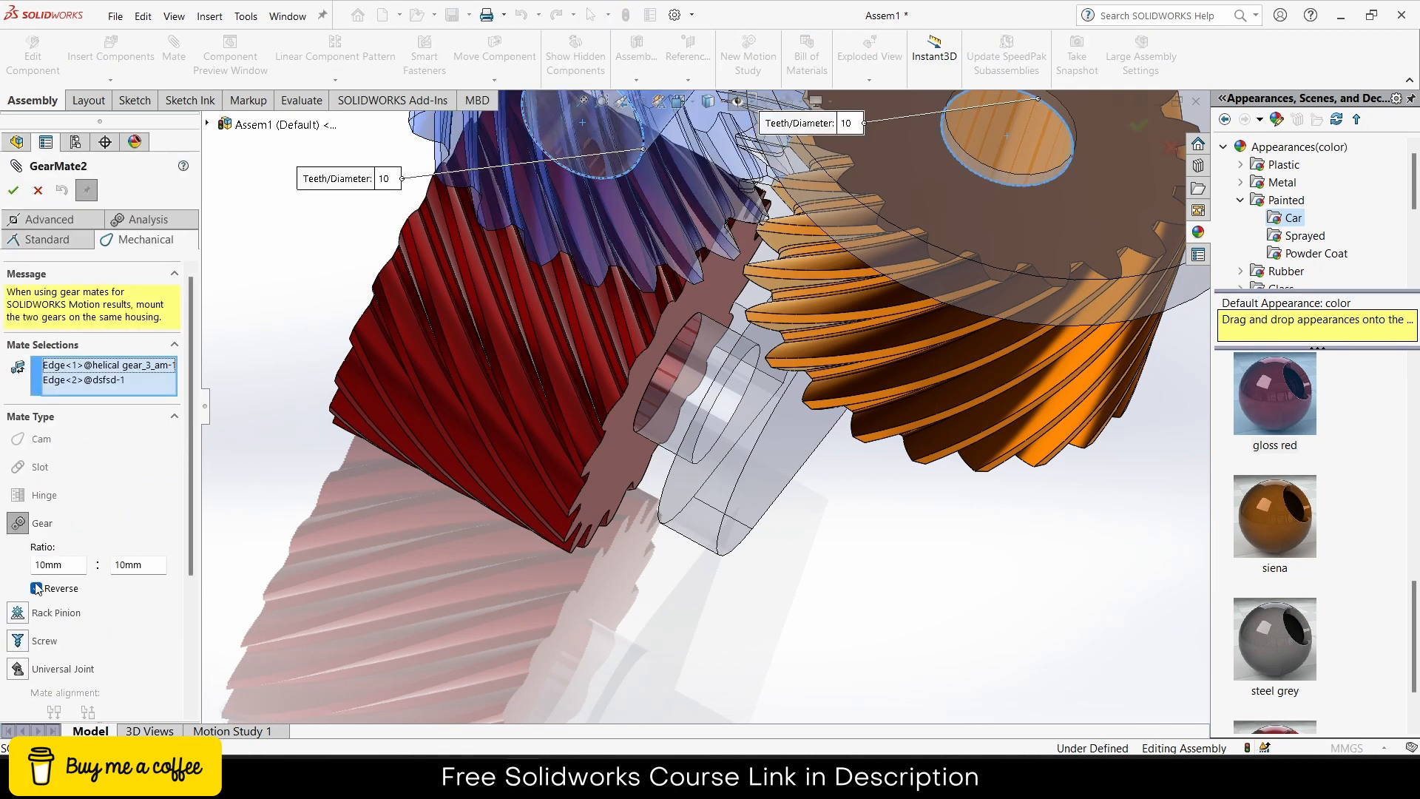
click(36, 588)
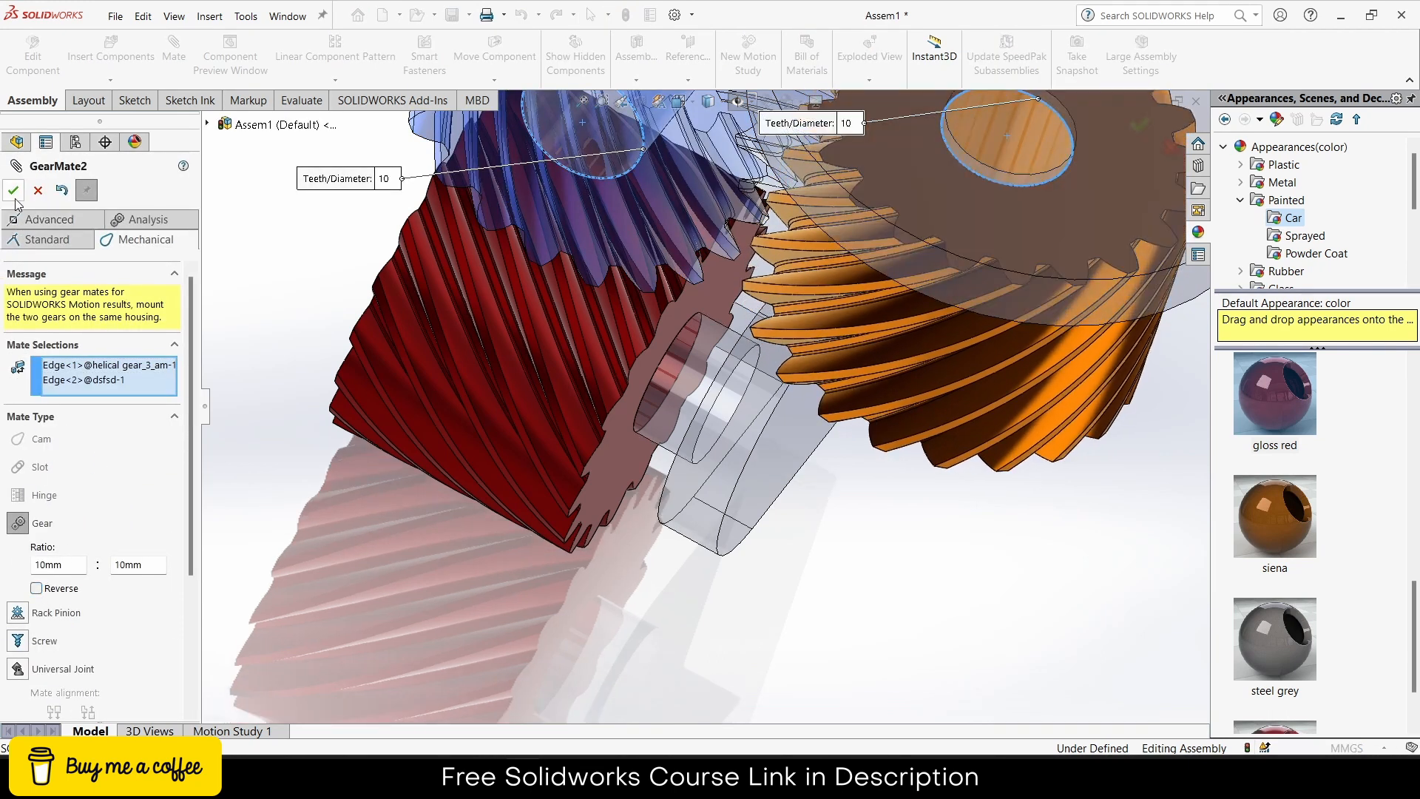
click(13, 191)
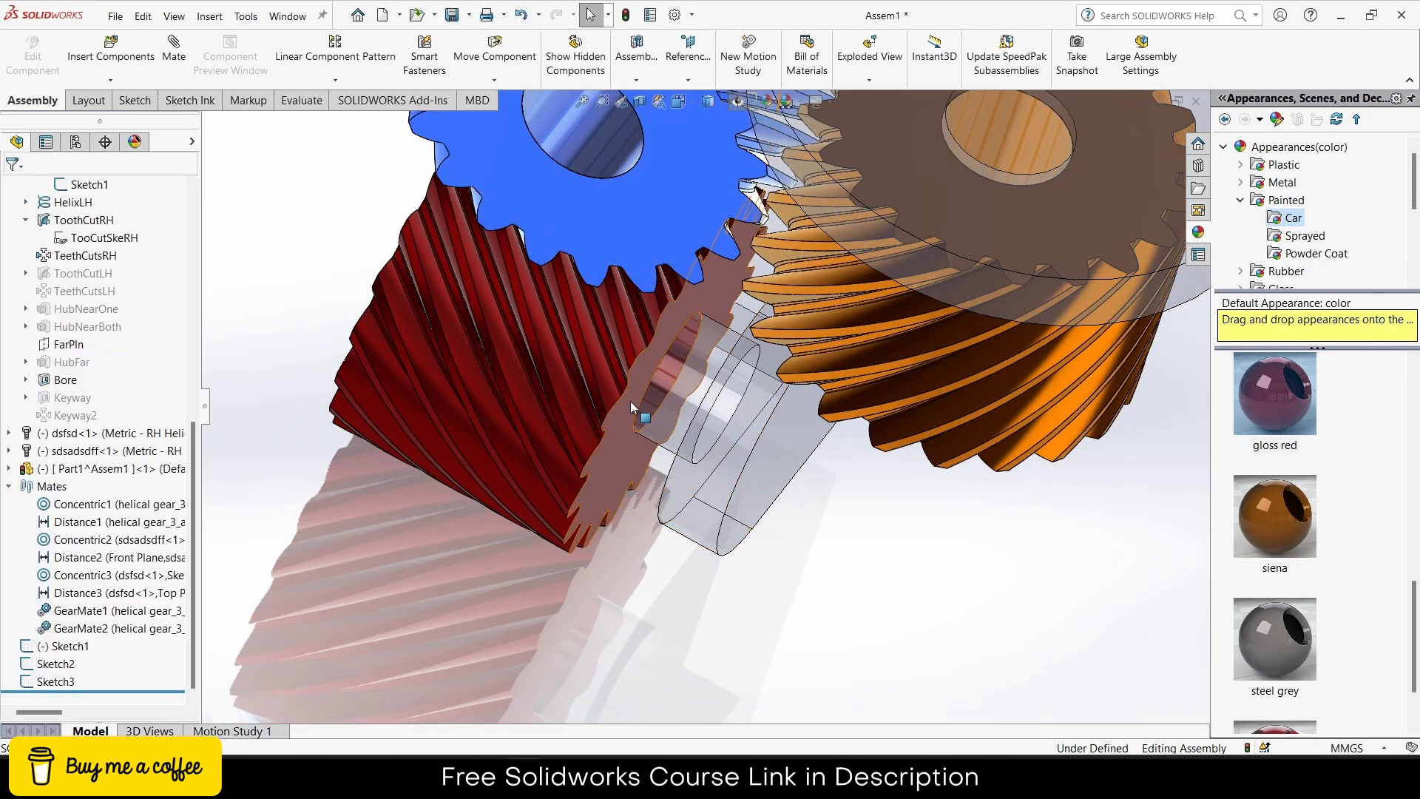
Step: Turn the red gear and inspect the rotation of the three meshing gears from several angles
drag(624, 398, 648, 480)
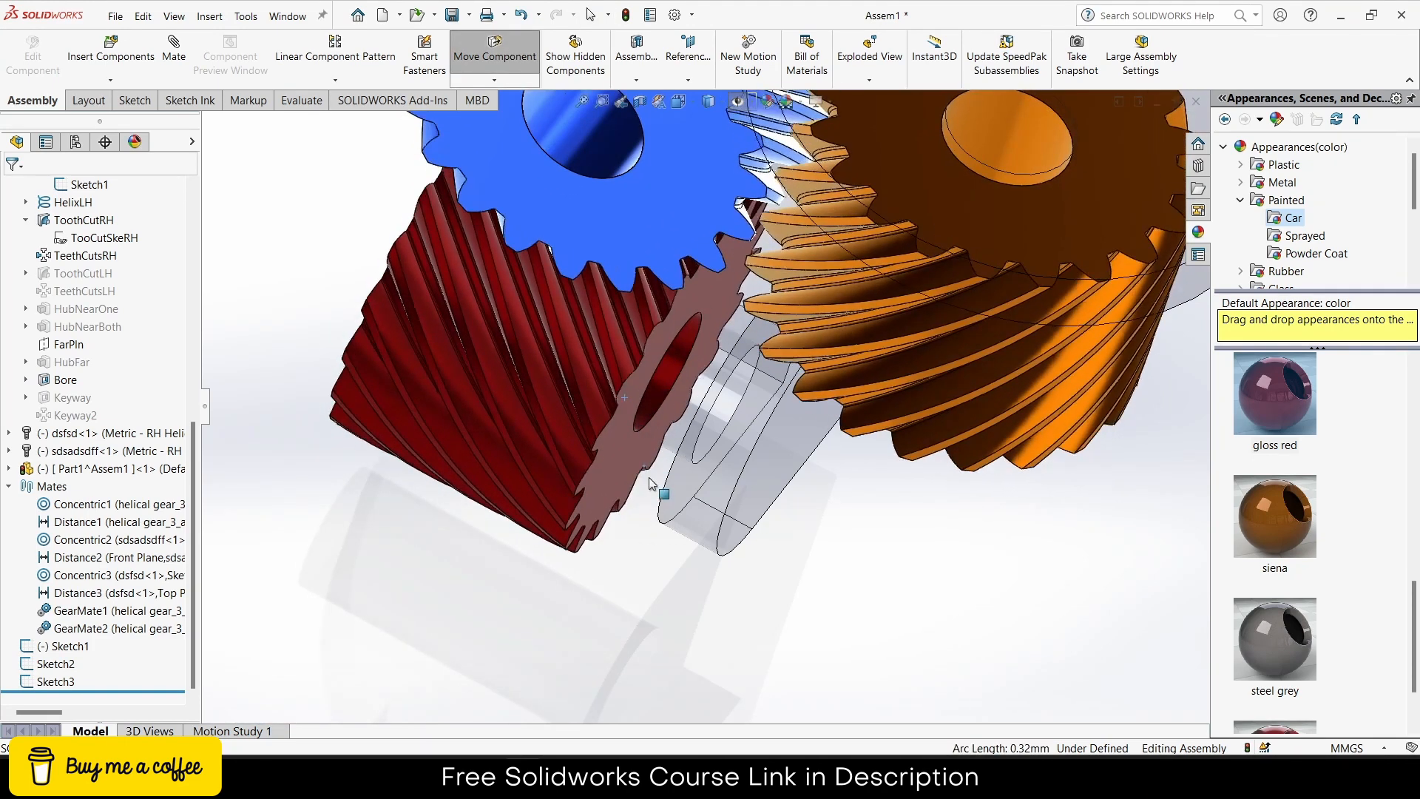
middle_drag(590, 325, 636, 365)
mouse_move(533, 300)
mouse_down()
mouse_move(543, 379)
mouse_move(526, 319)
mouse_up()
scroll(598, 331, up, 7)
middle_drag(598, 330, 493, 287)
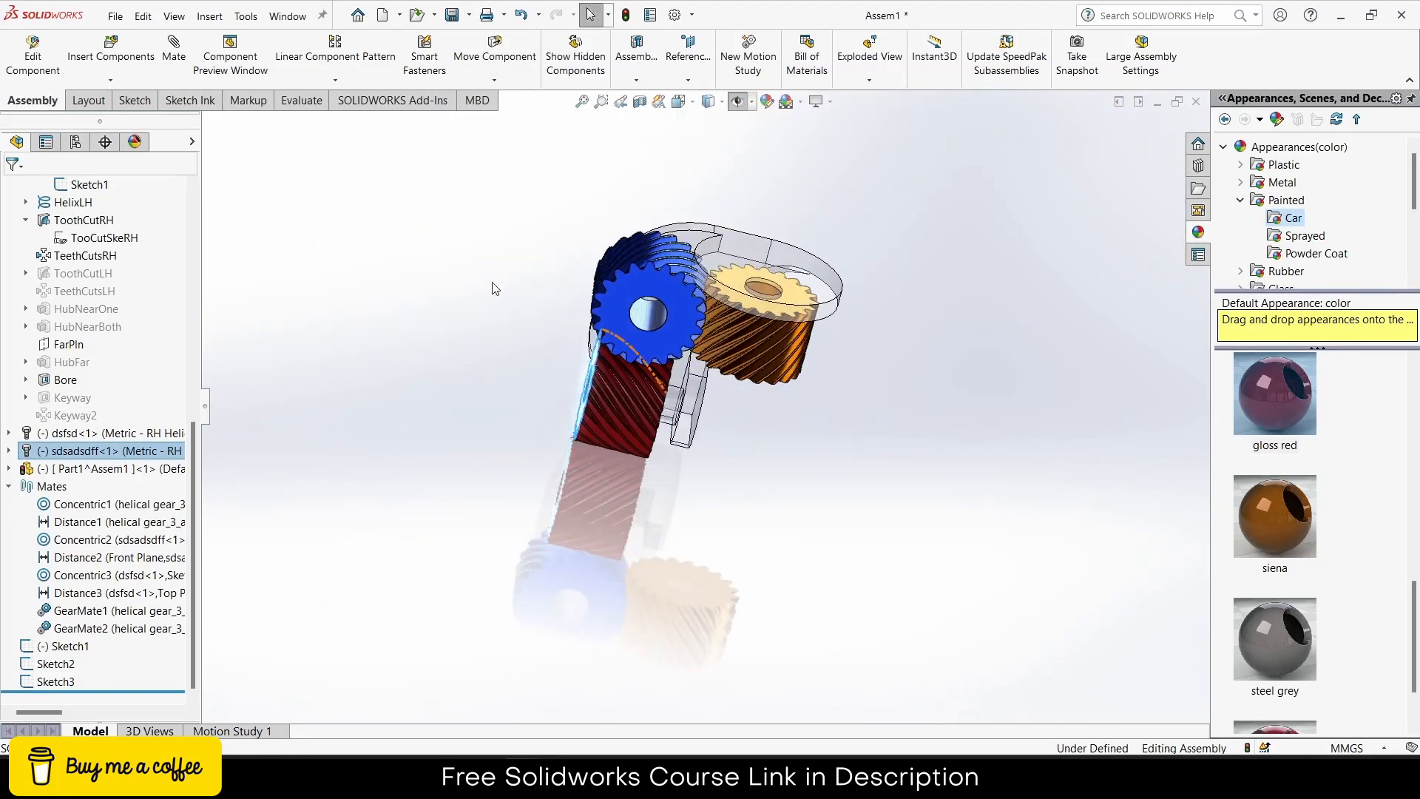
scroll(627, 363, down, 3)
middle_drag(627, 363, 668, 360)
click(525, 592)
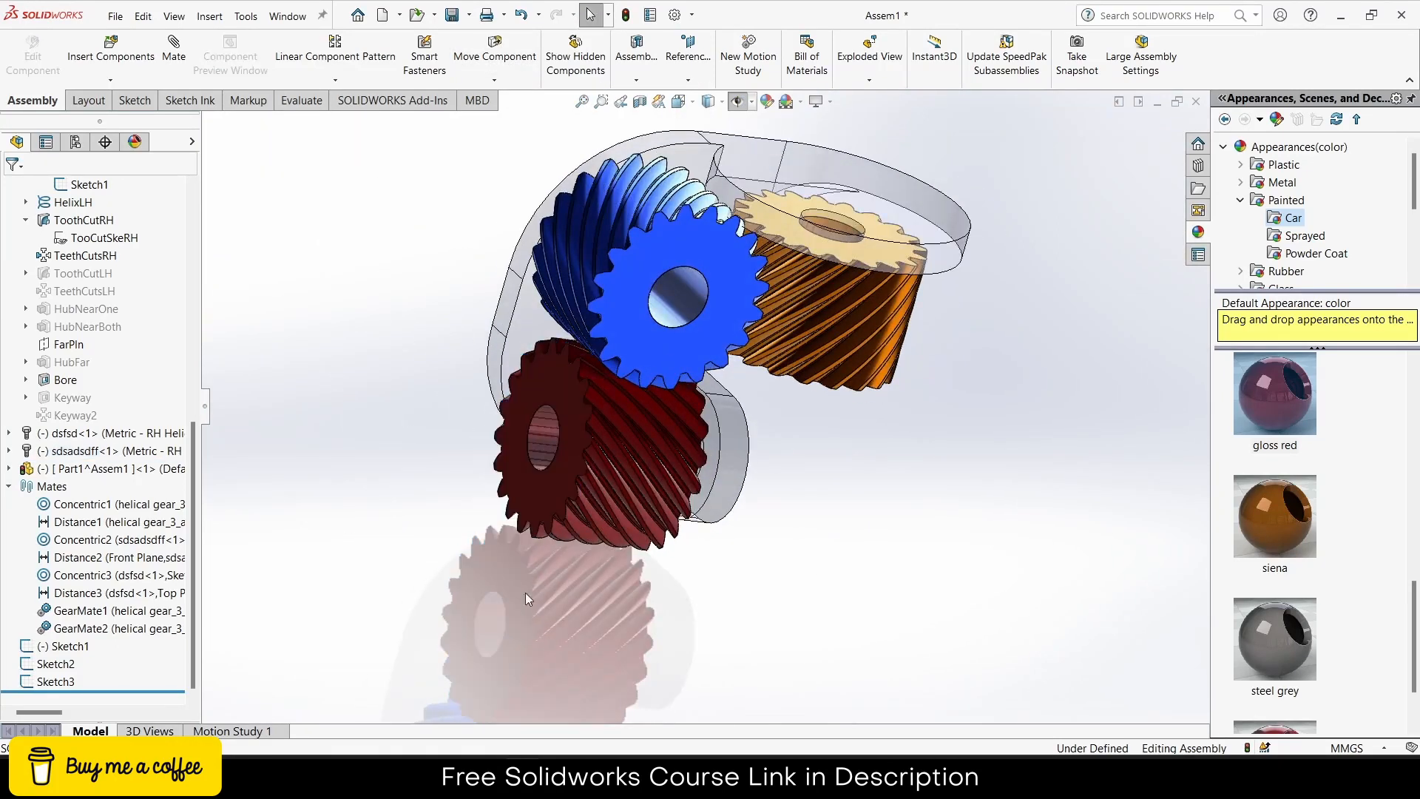
Step: In Motion Study 1, add a constant-speed rotary motor of 40 RPM to the red gear's bore face
click(232, 731)
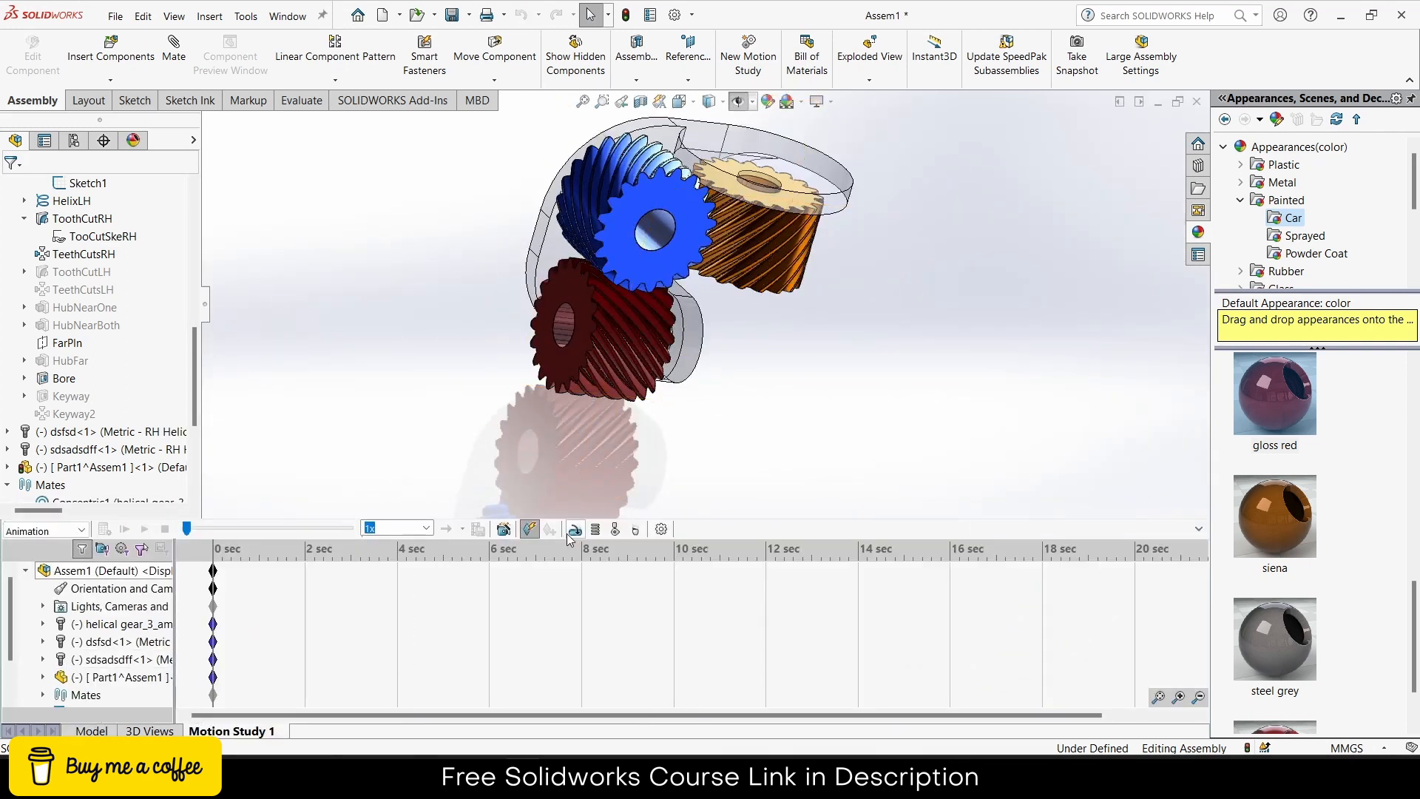
click(576, 530)
scroll(596, 327, down, 5)
click(593, 303)
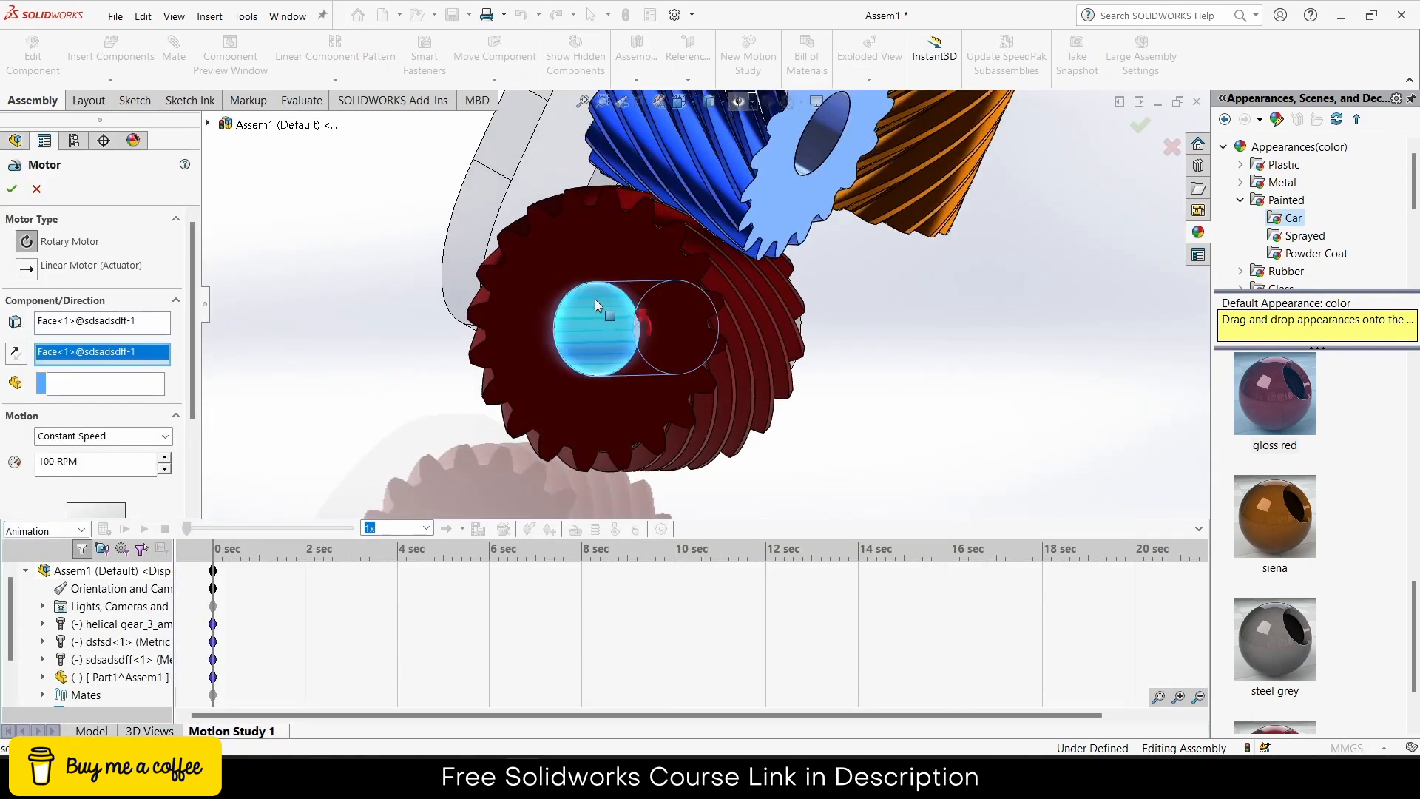
scroll(561, 453, up, 2)
middle_drag(562, 452, 469, 406)
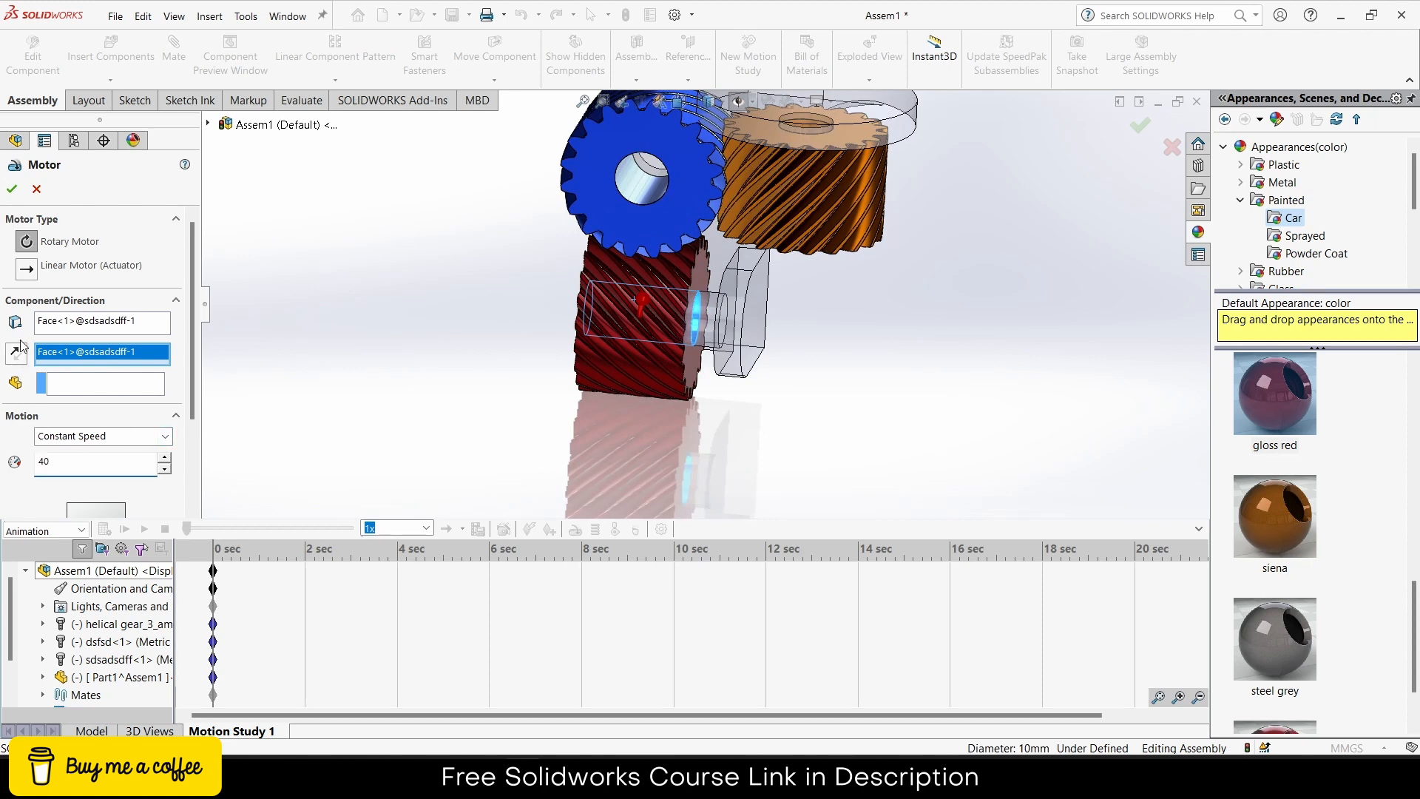
click(11, 191)
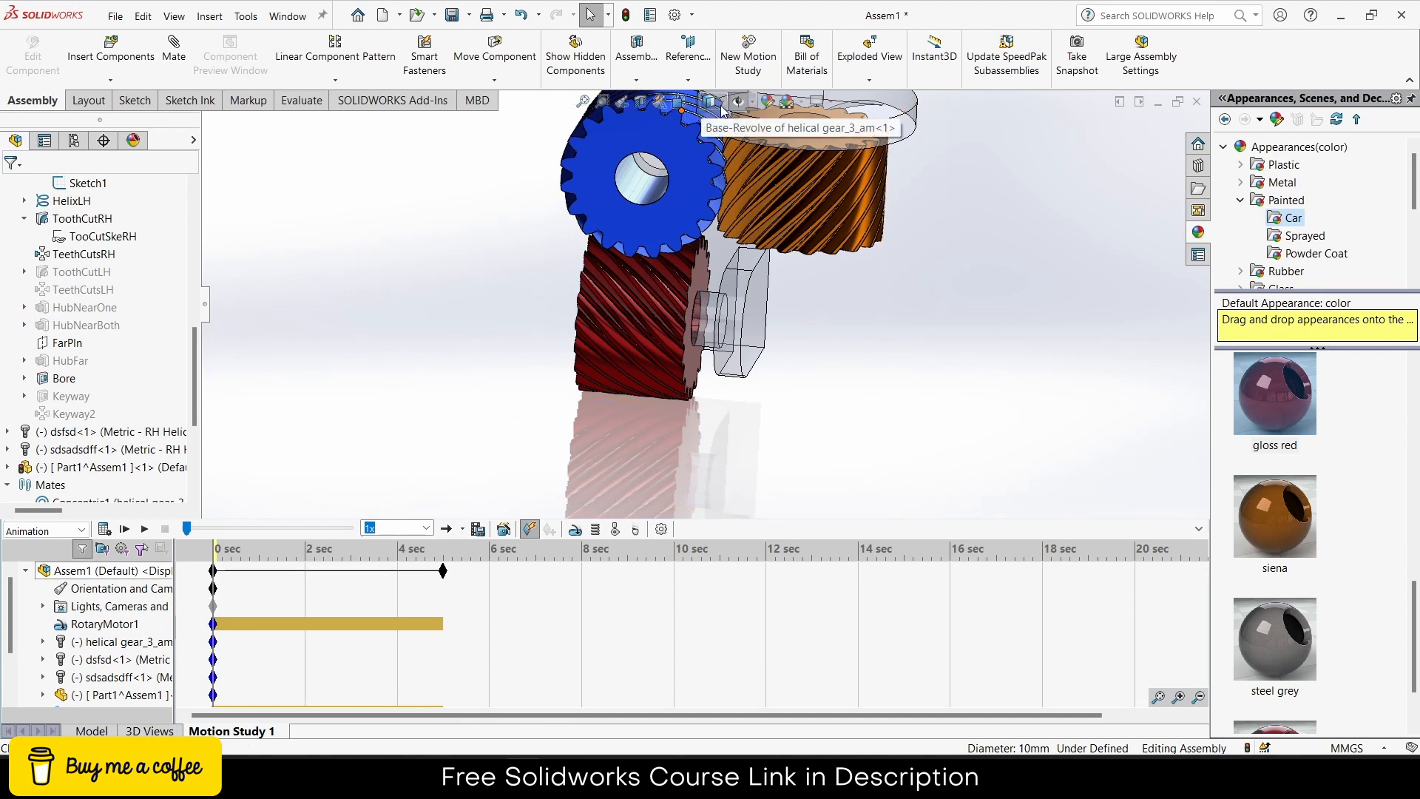
Step: Orient the assembly to isometric, apply the Plain White scene and collapse the motion study timeline
click(682, 101)
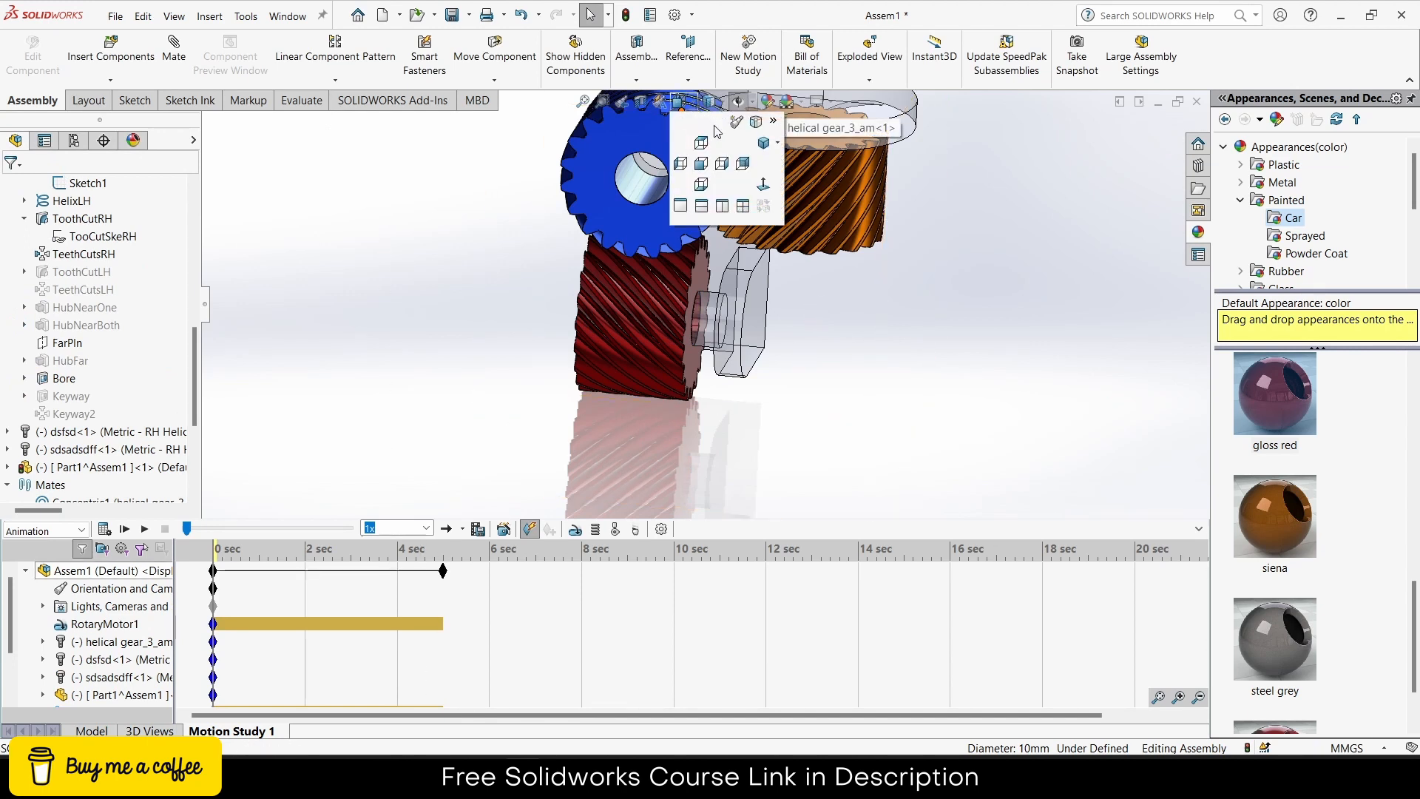
click(765, 145)
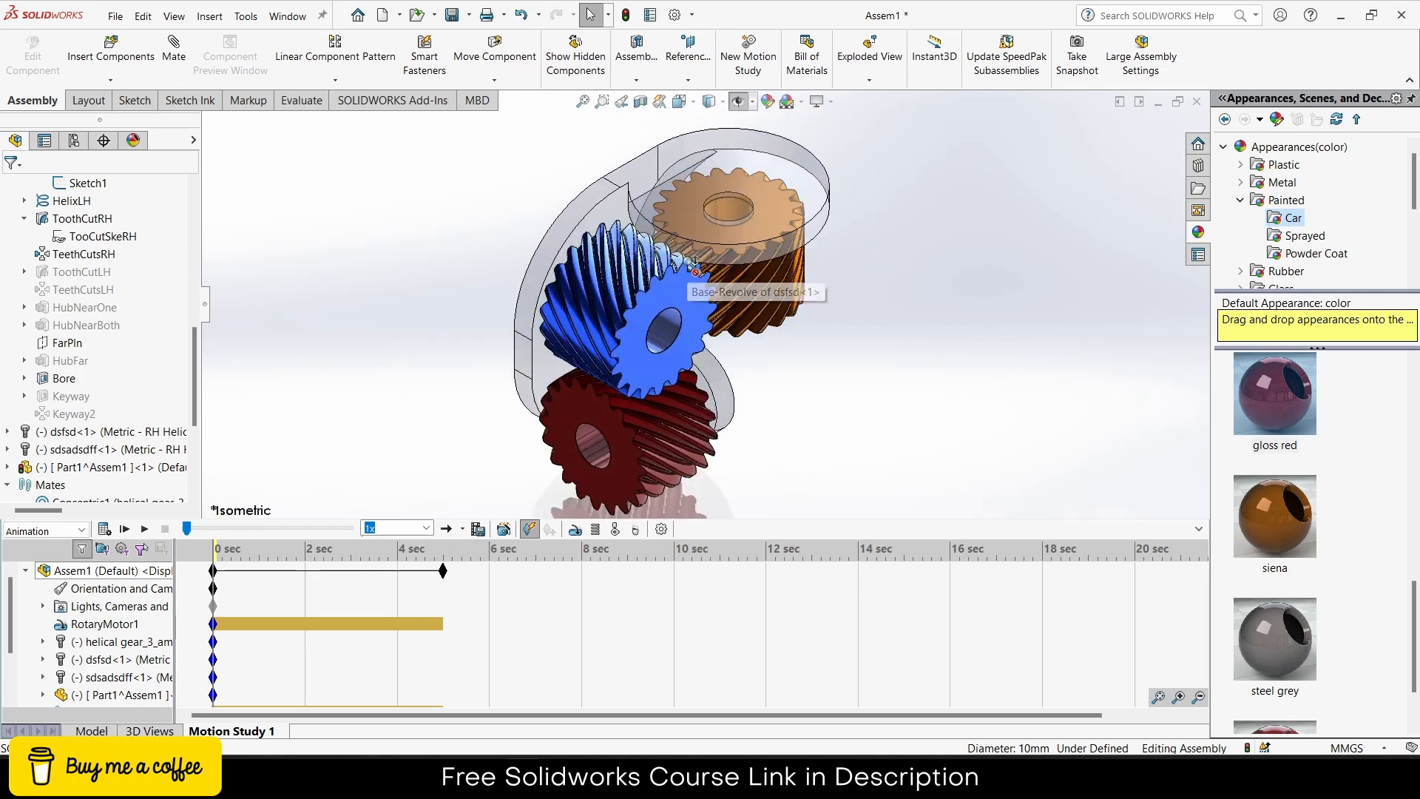
click(801, 101)
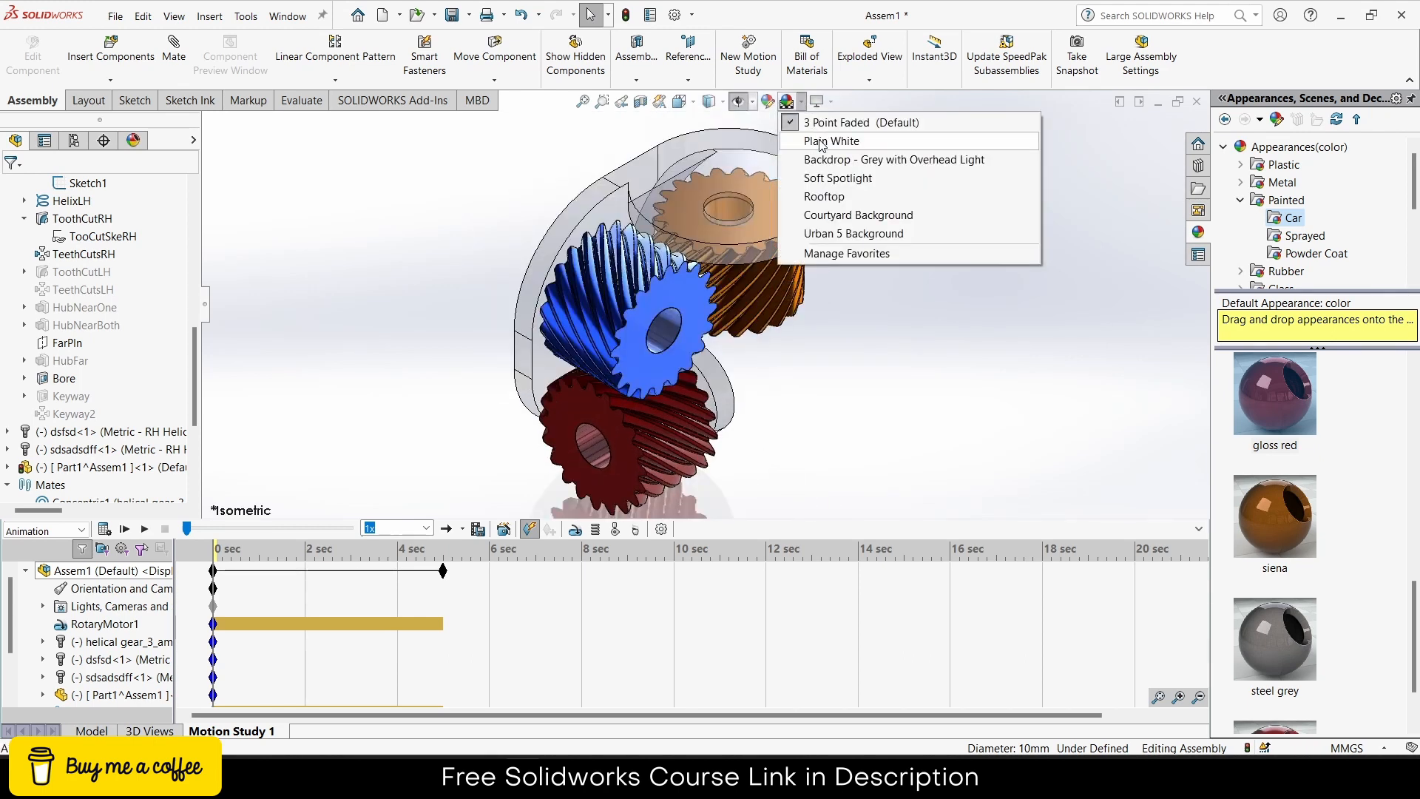
click(821, 135)
click(1199, 528)
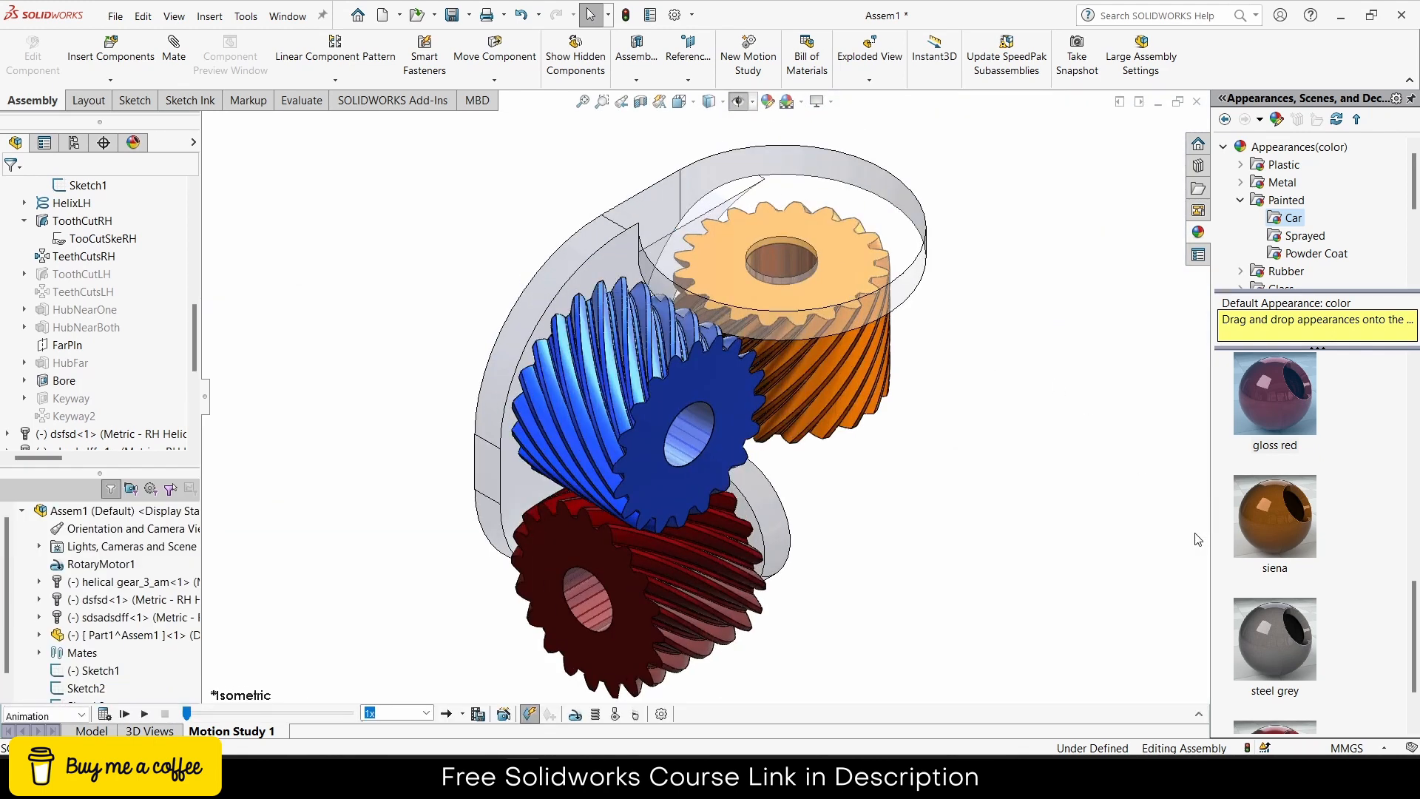
Step: Accept the motion study properties, and calculate and play the gear motion with the timeline expanded
click(660, 714)
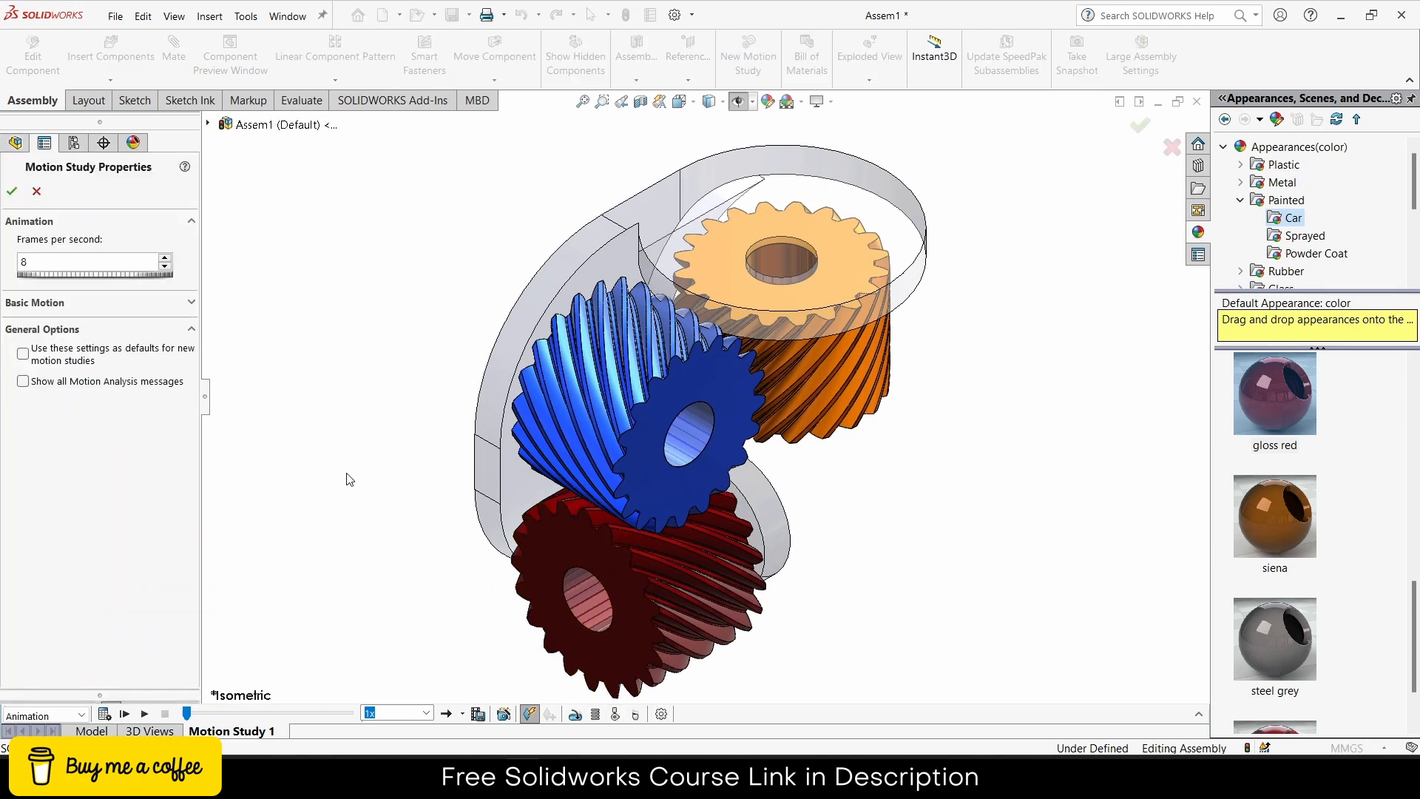
click(11, 192)
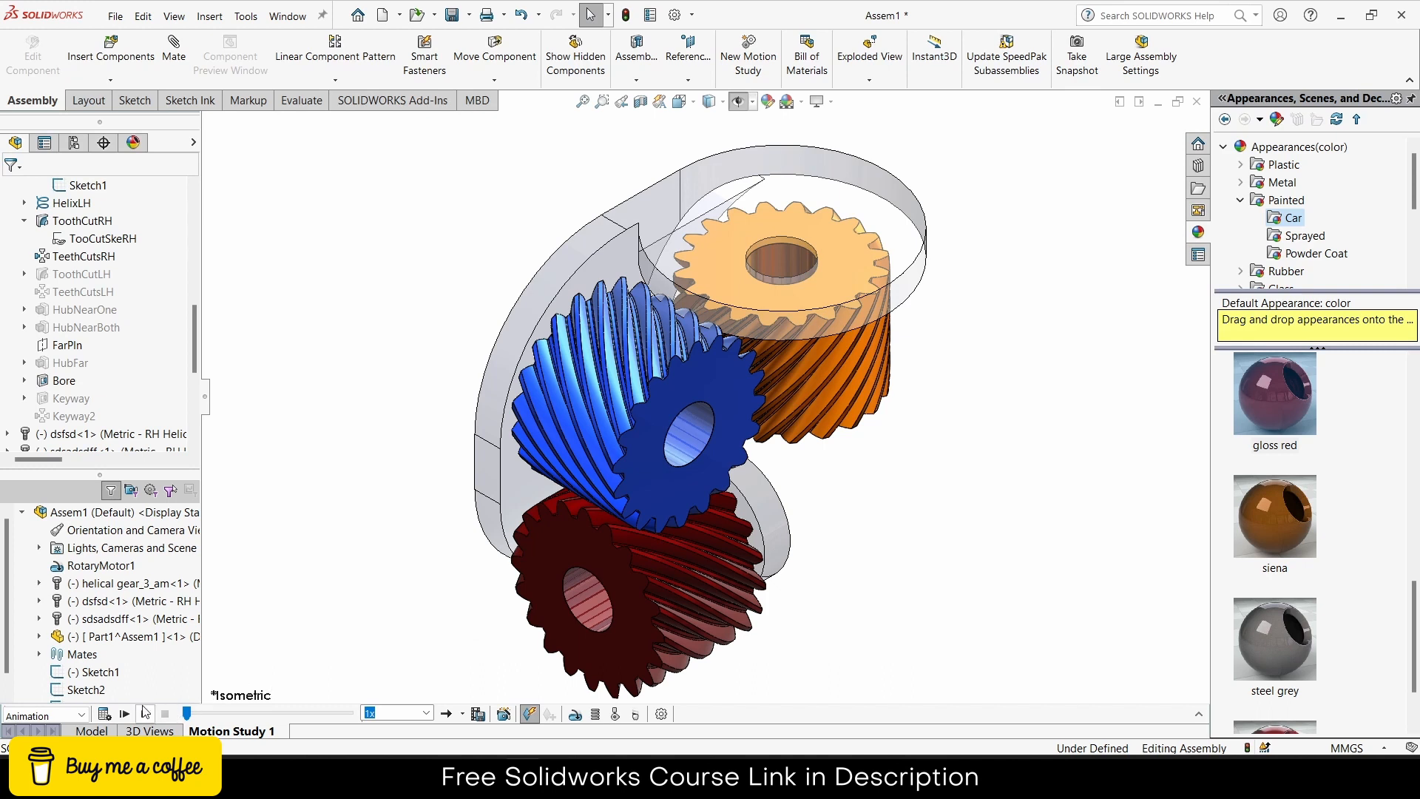
click(106, 714)
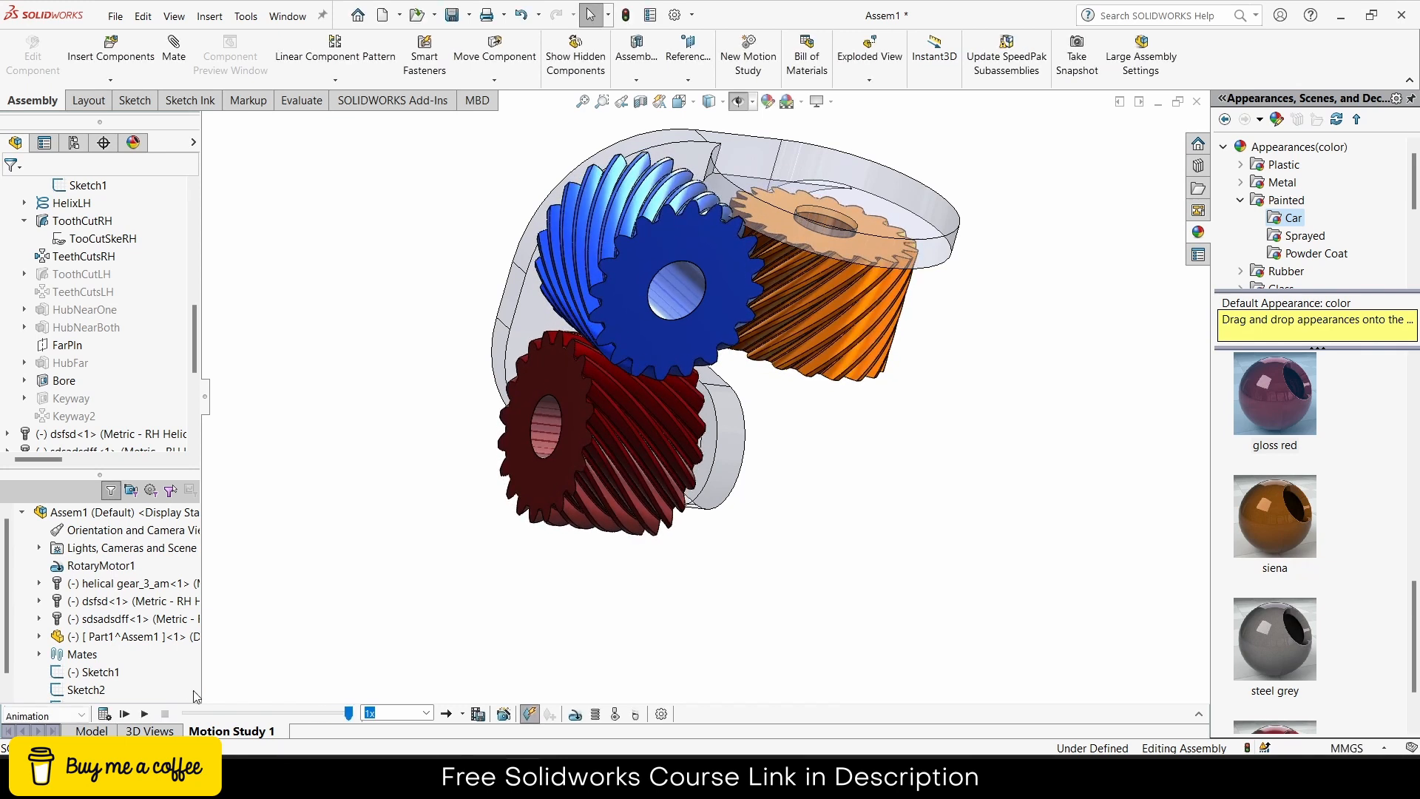
click(1199, 715)
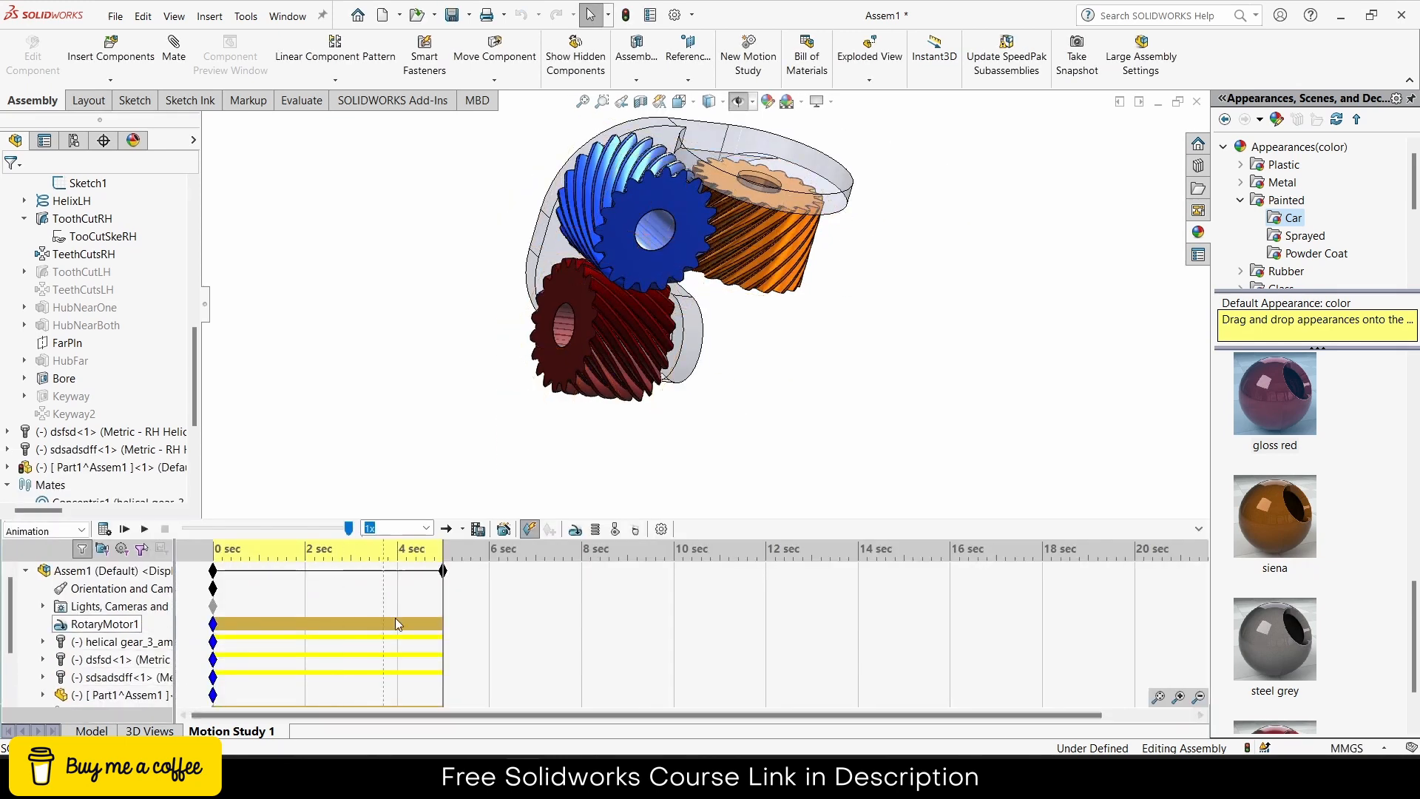
click(148, 530)
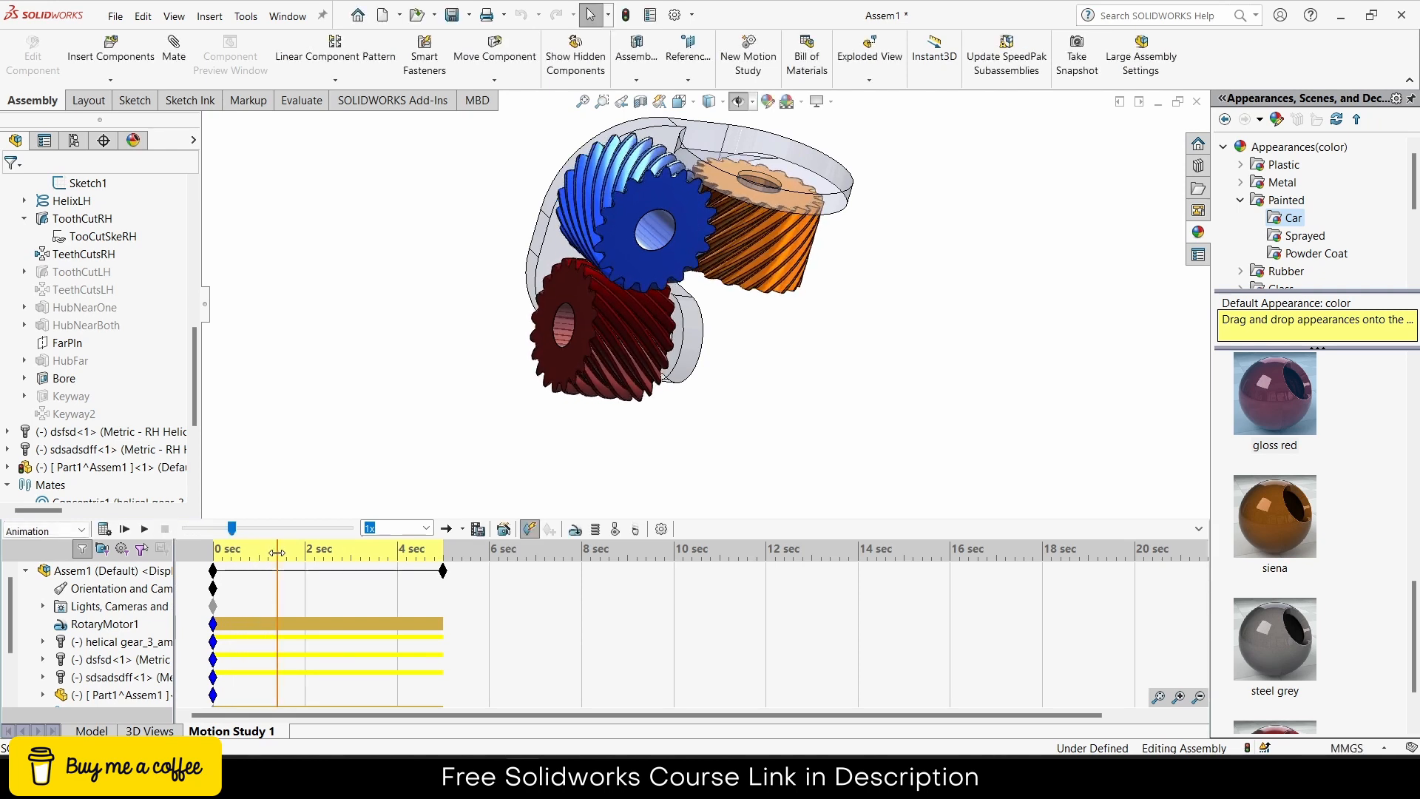
Step: Set the rotary motor's speed to 20 RPM and recalculate the motion study
right_click(105, 625)
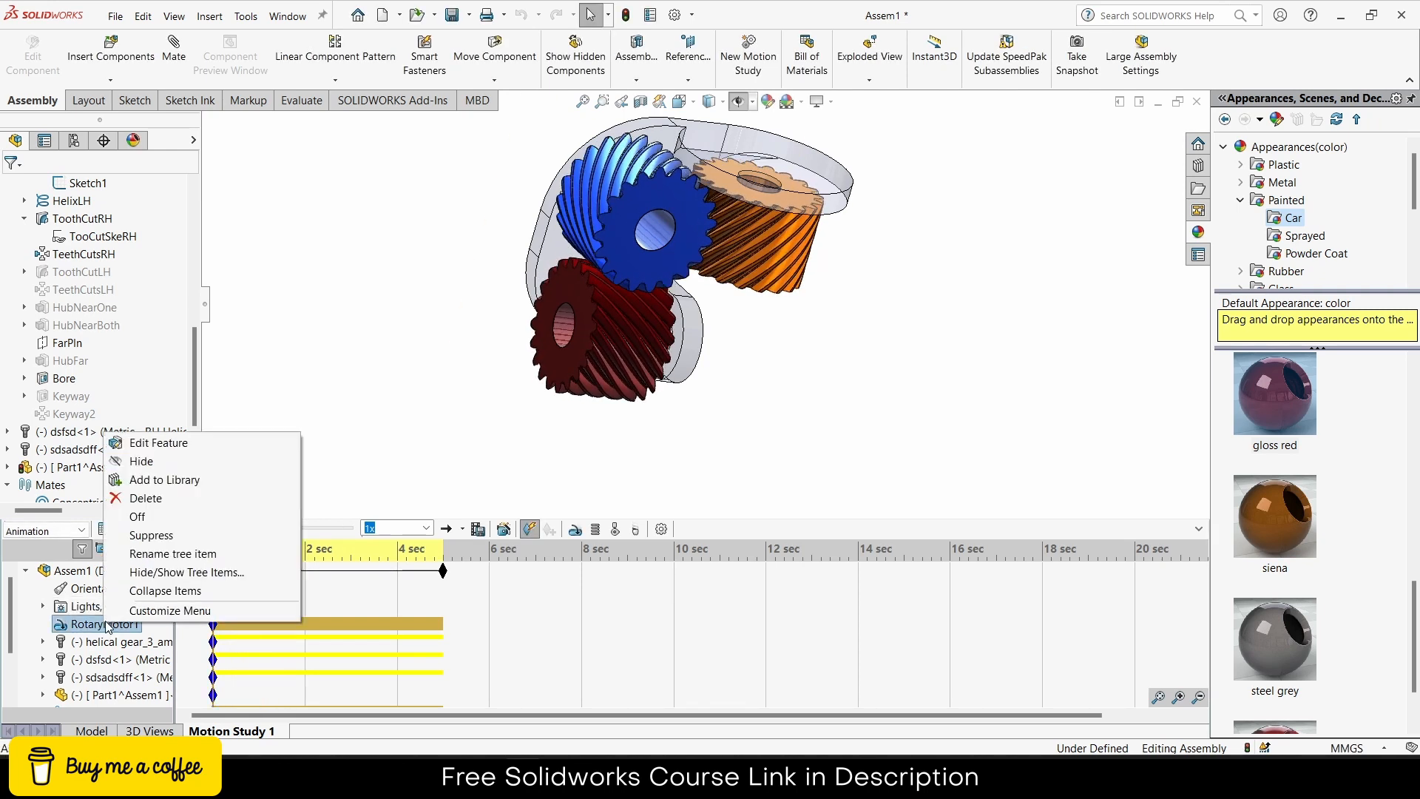
click(133, 446)
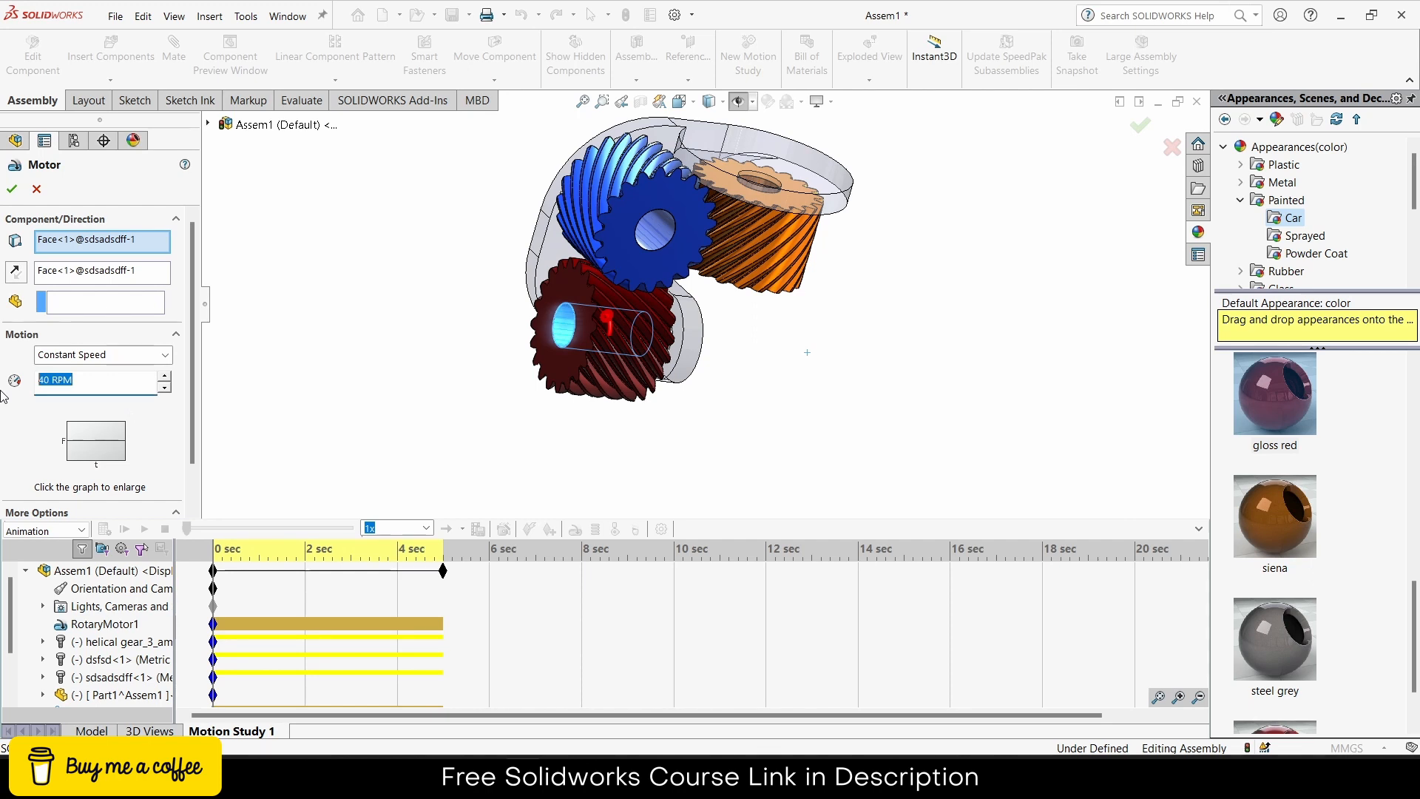
click(13, 190)
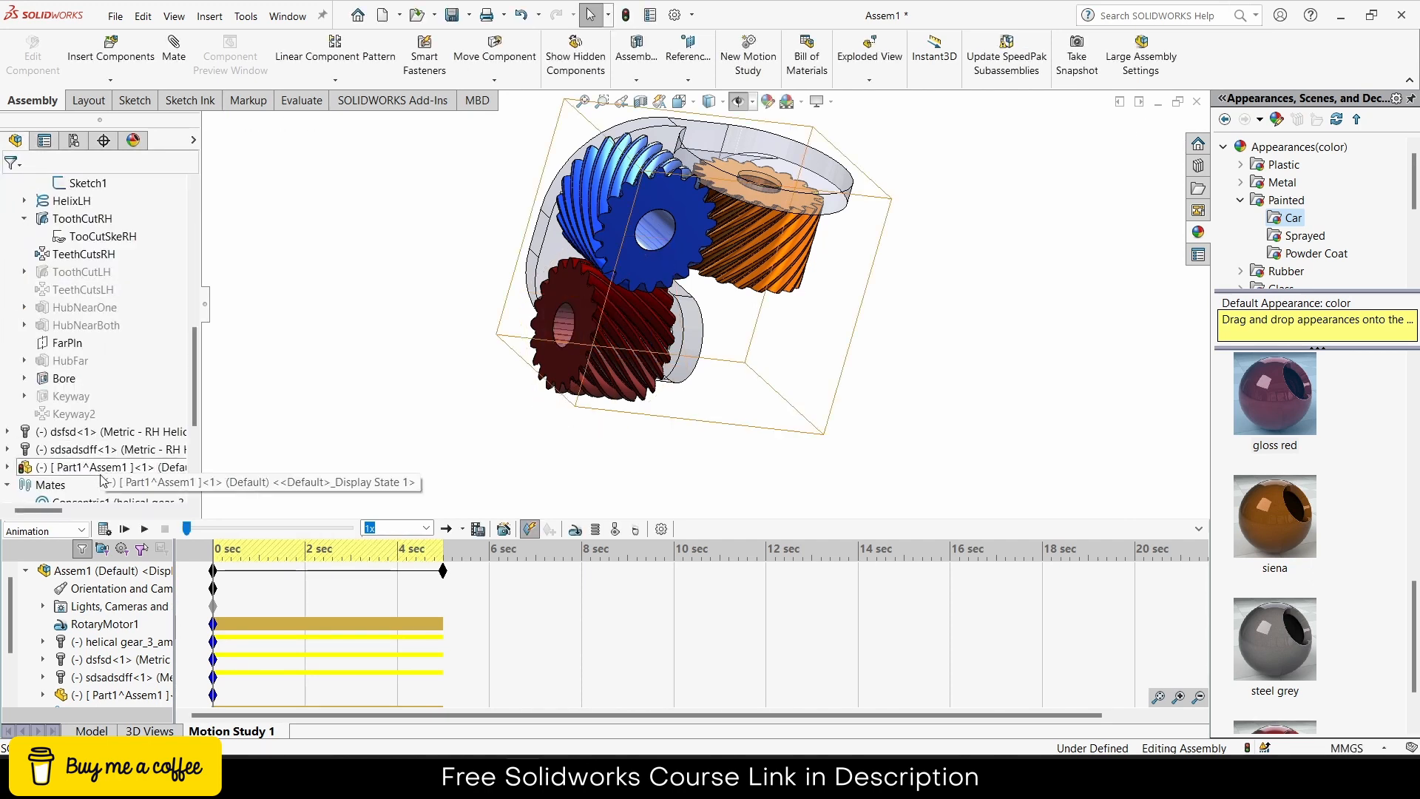
click(105, 530)
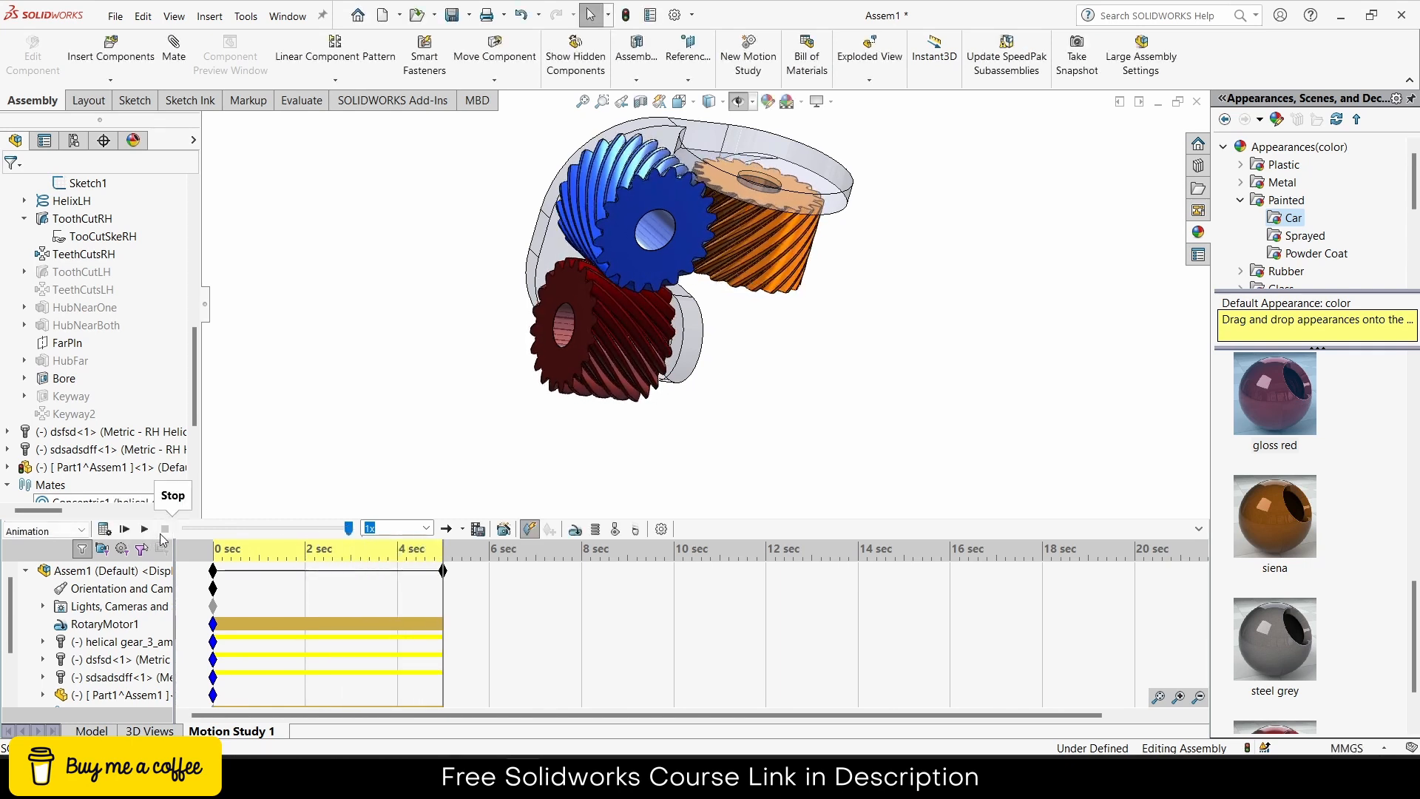
click(104, 623)
right_click(111, 620)
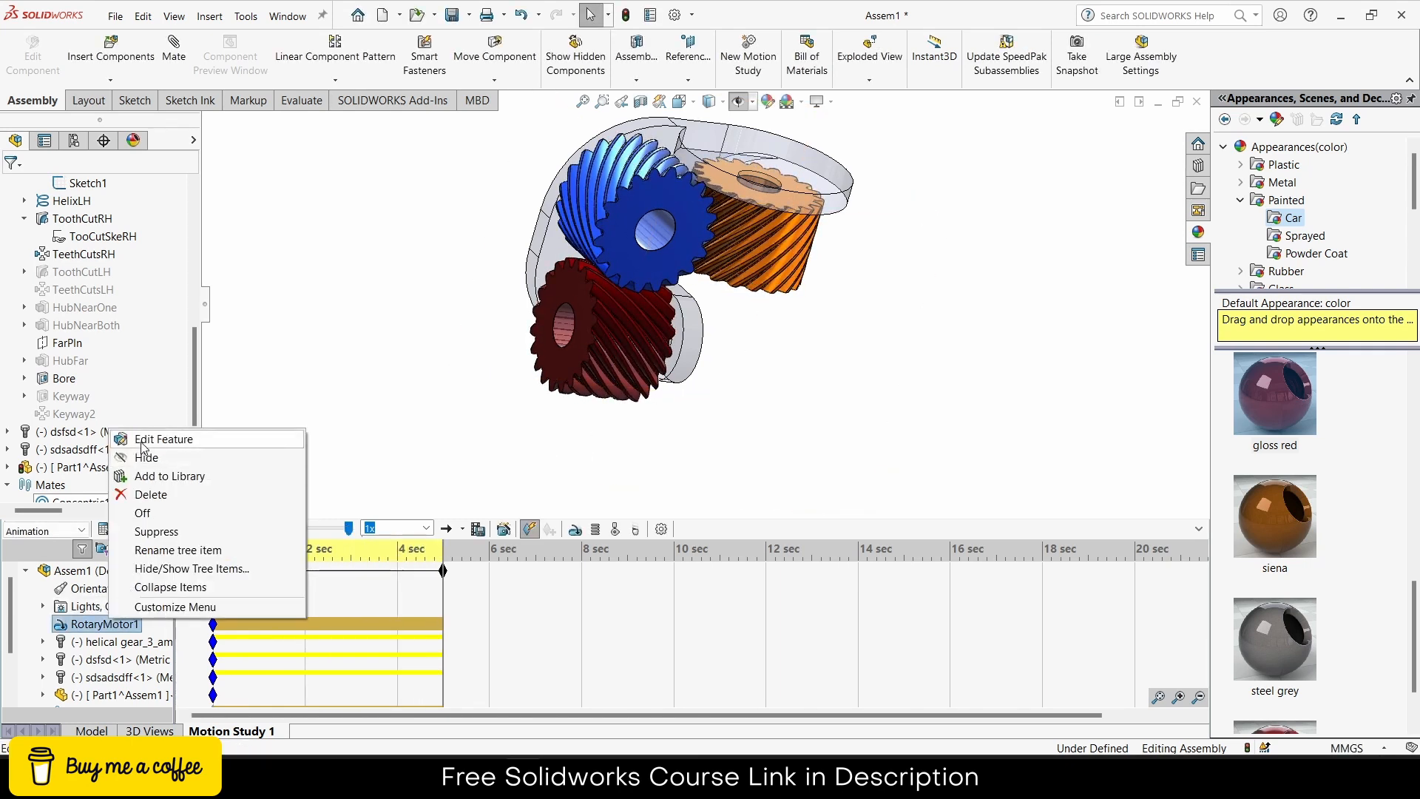
click(620, 580)
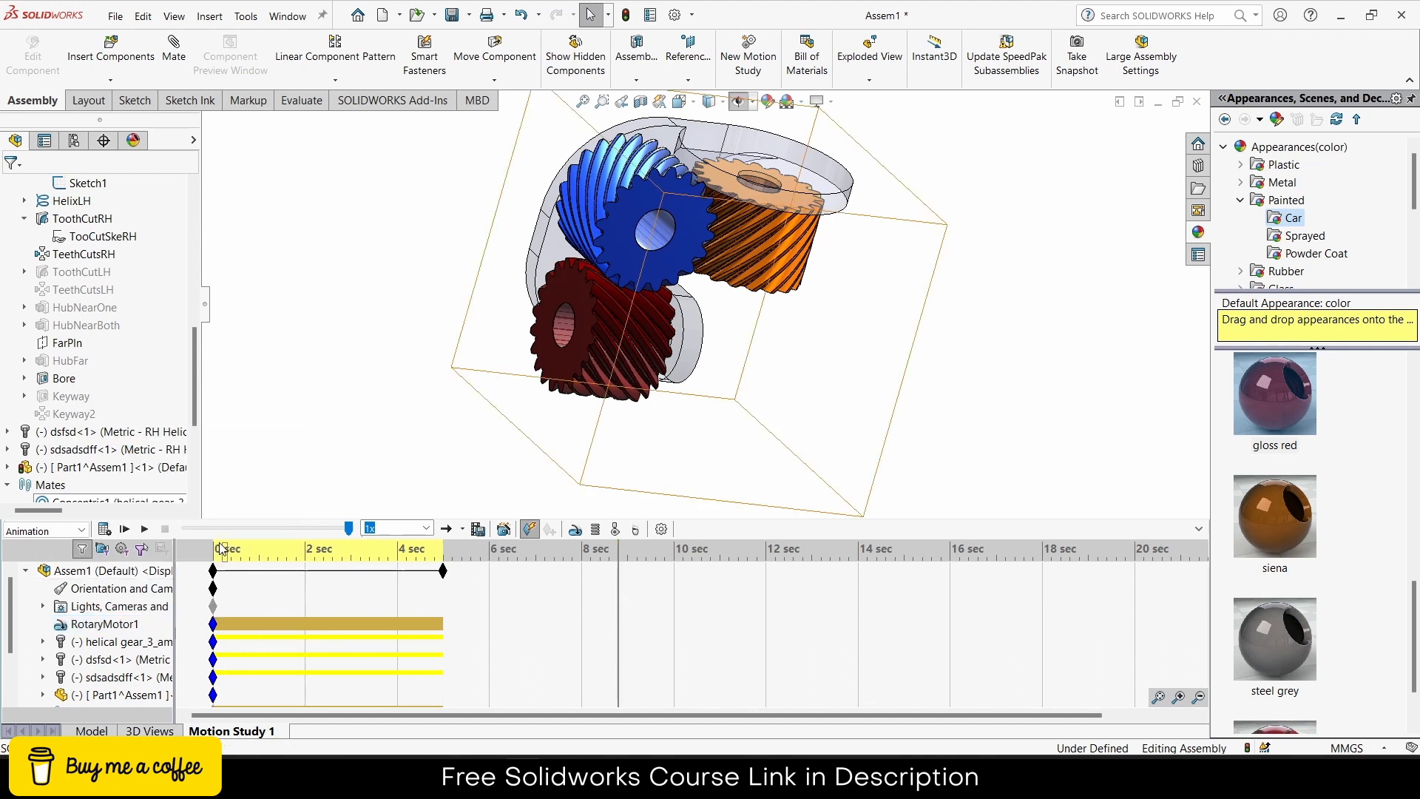
Step: Return the timeline to 0 seconds, edit the rotary motor's speed again and recalculate the motion study
click(198, 530)
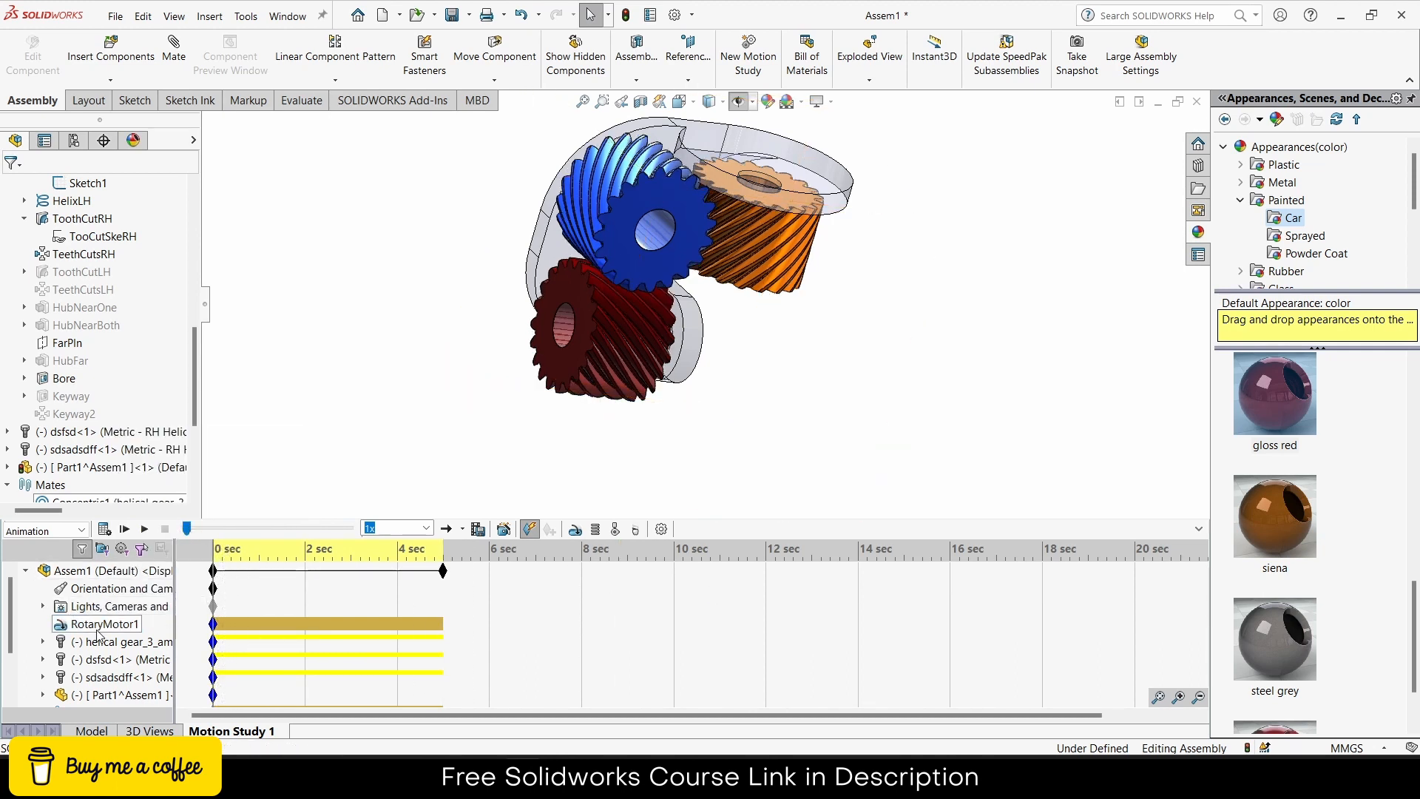
right_click(105, 626)
click(131, 449)
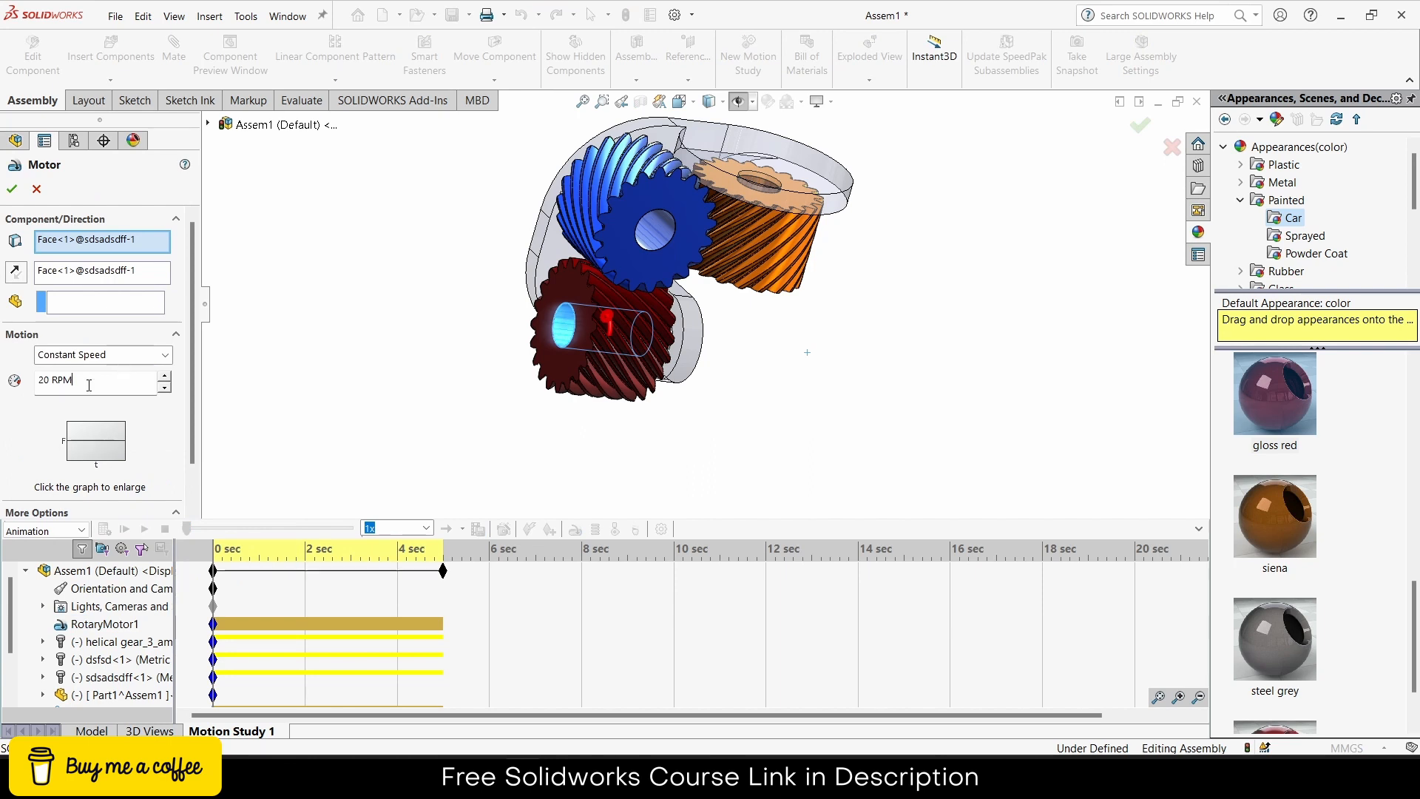
click(10, 190)
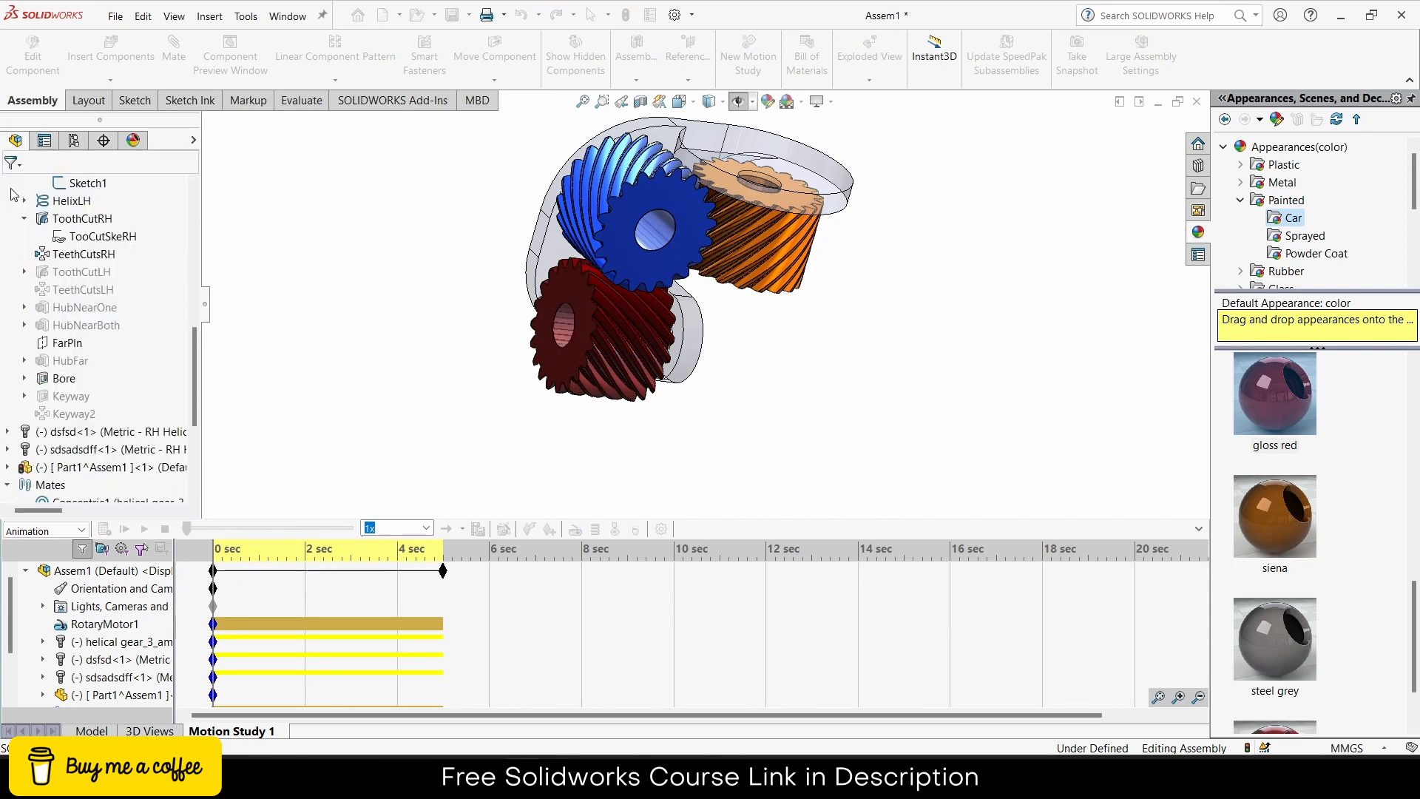
click(106, 529)
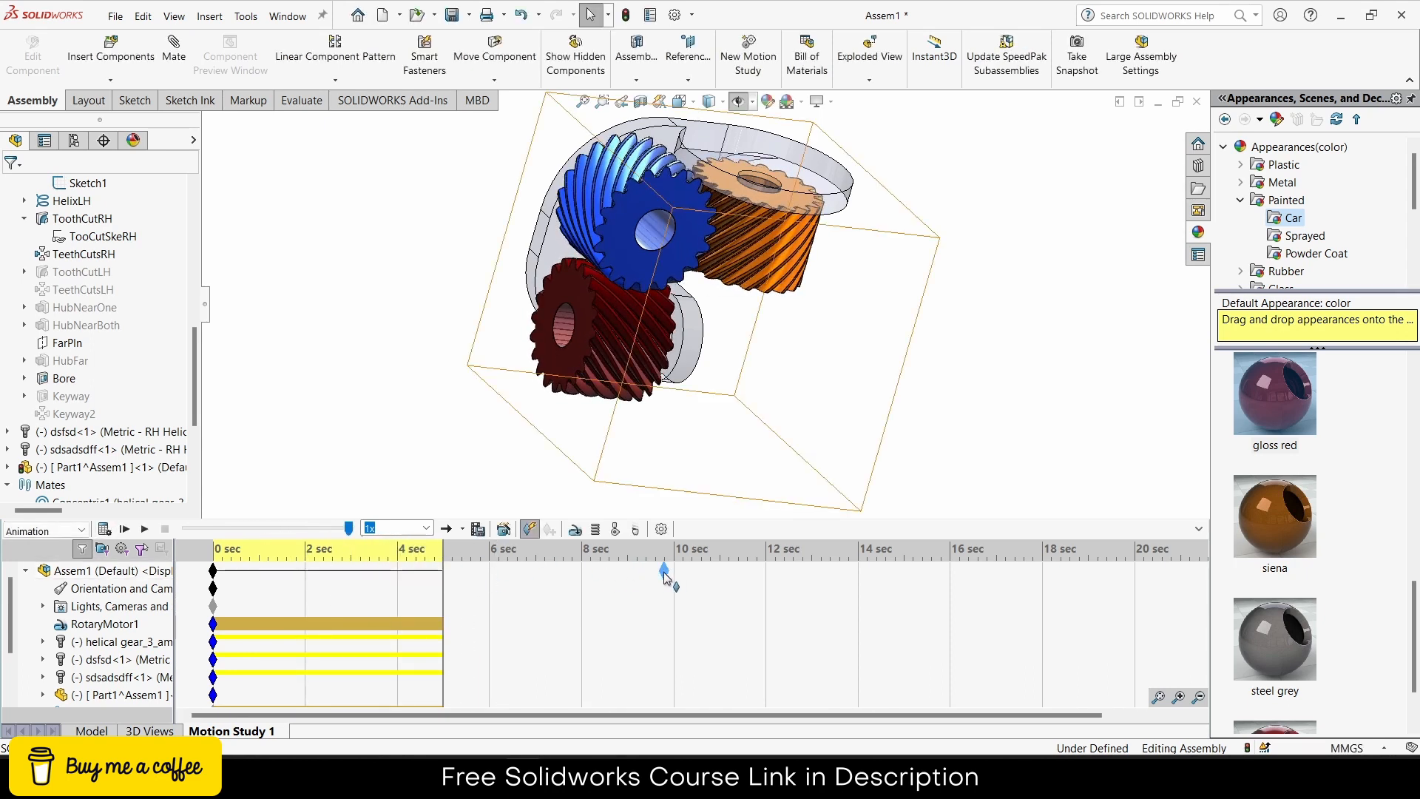
Step: Extend the motion study's duration to 10 seconds and recalculate it
drag(664, 572, 673, 576)
drag(442, 548, 673, 548)
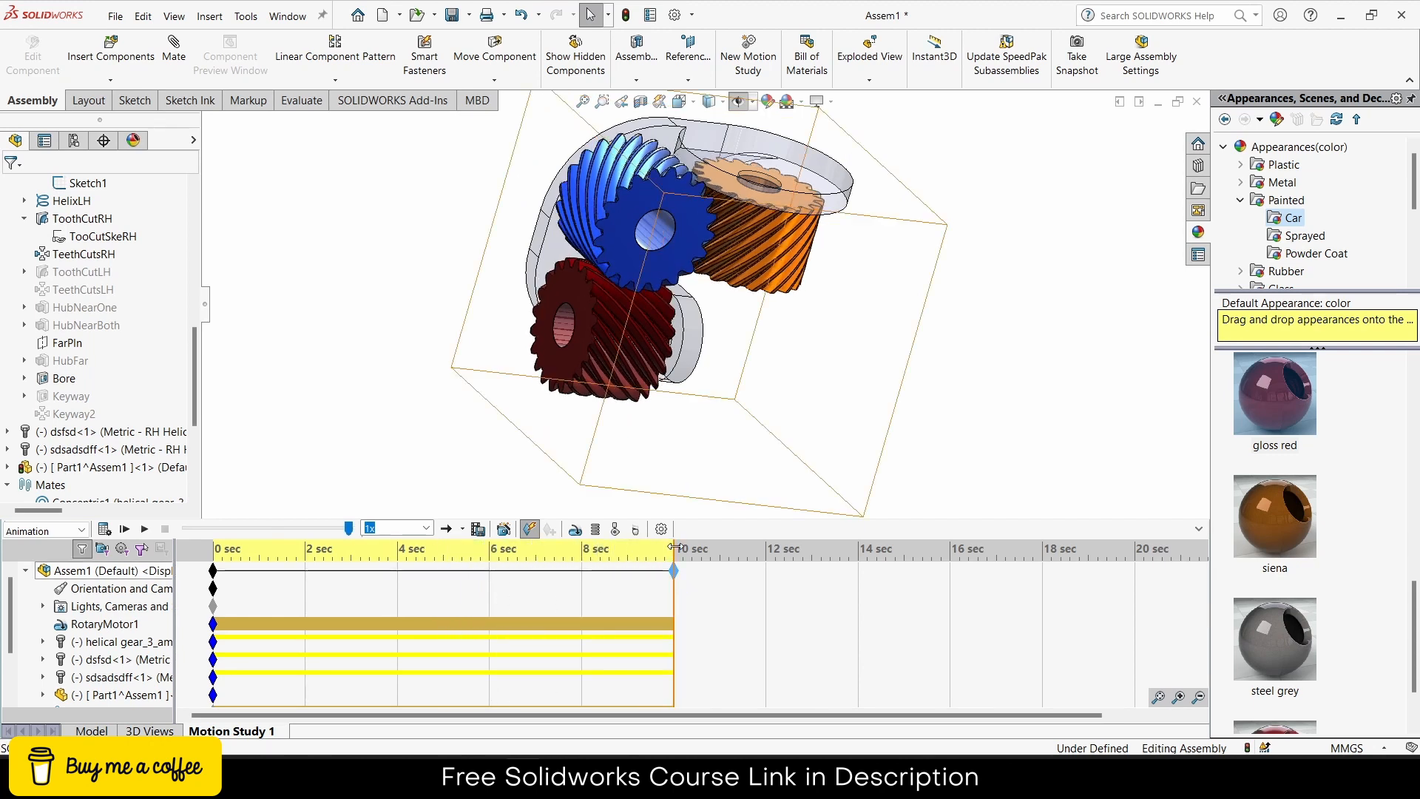
click(106, 530)
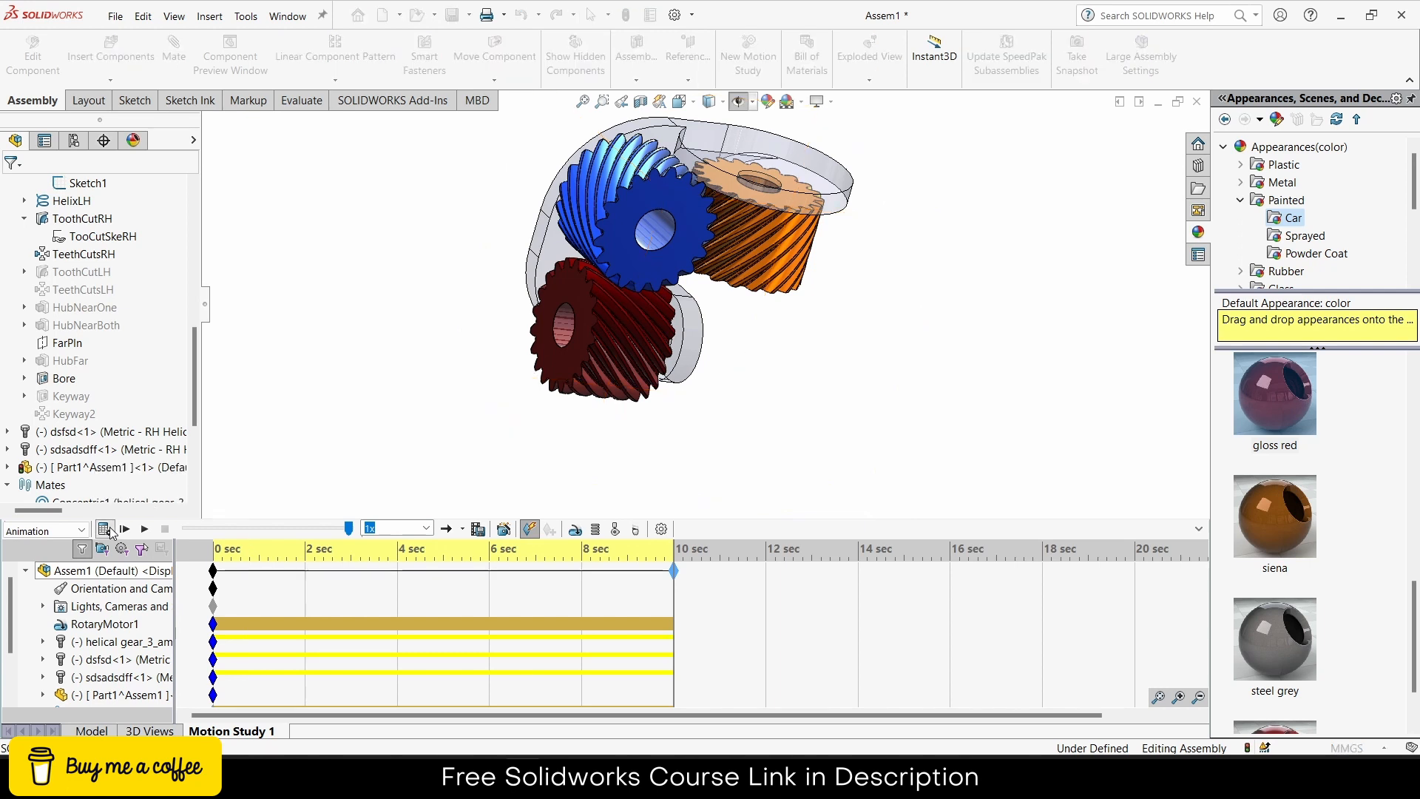
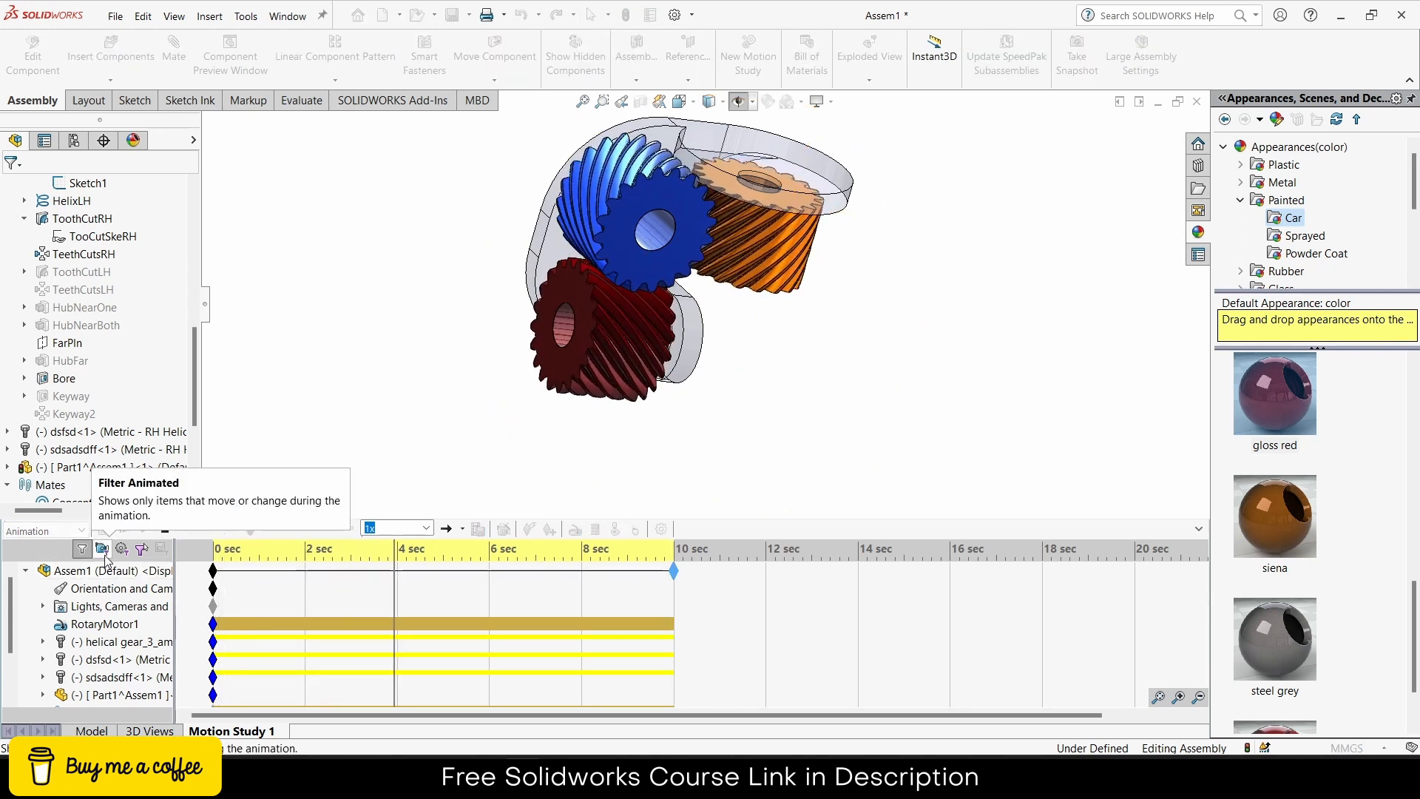
Step: Disable view key playback for Orientation and Camera Views, and play the animation in isometric view with the timeline collapsed
right_click(79, 591)
click(140, 600)
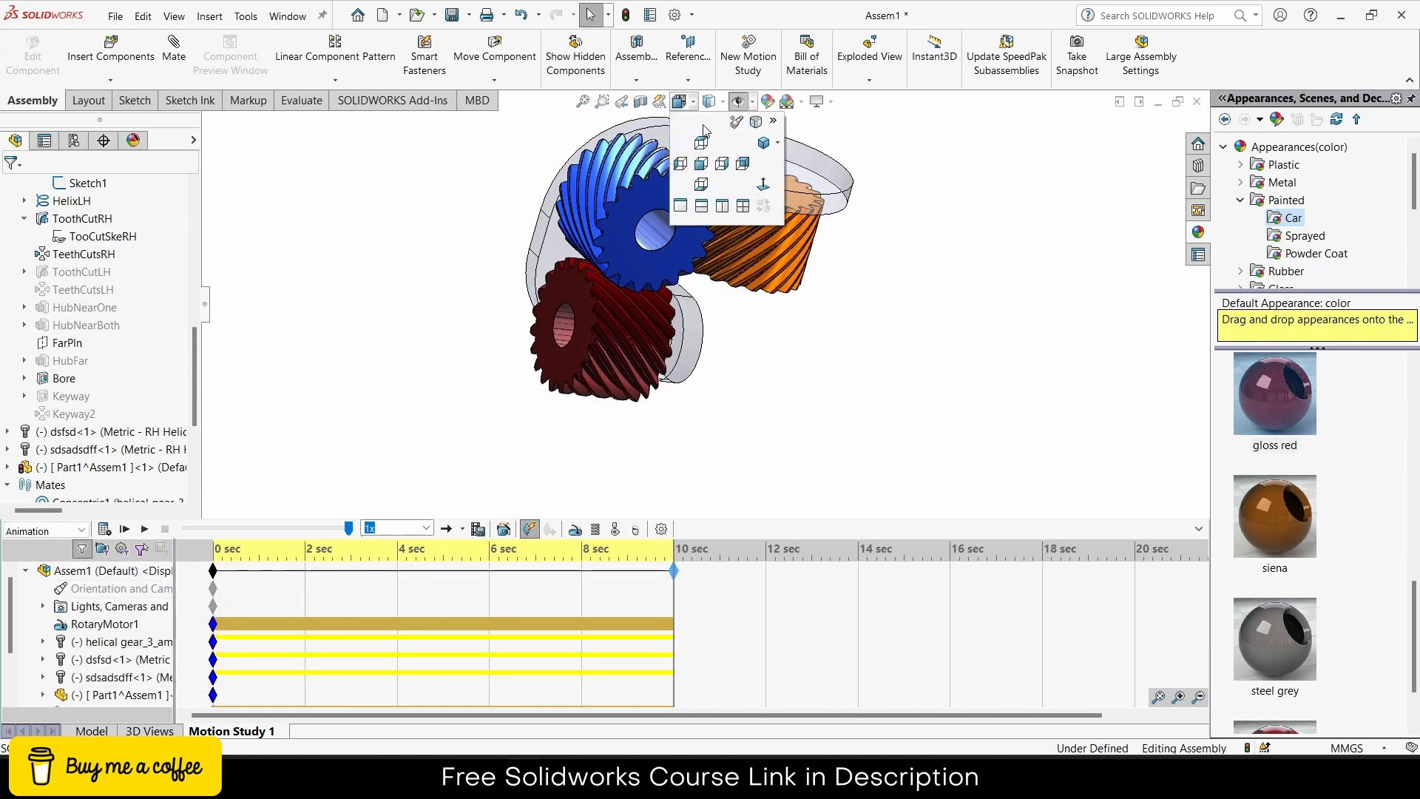
click(761, 142)
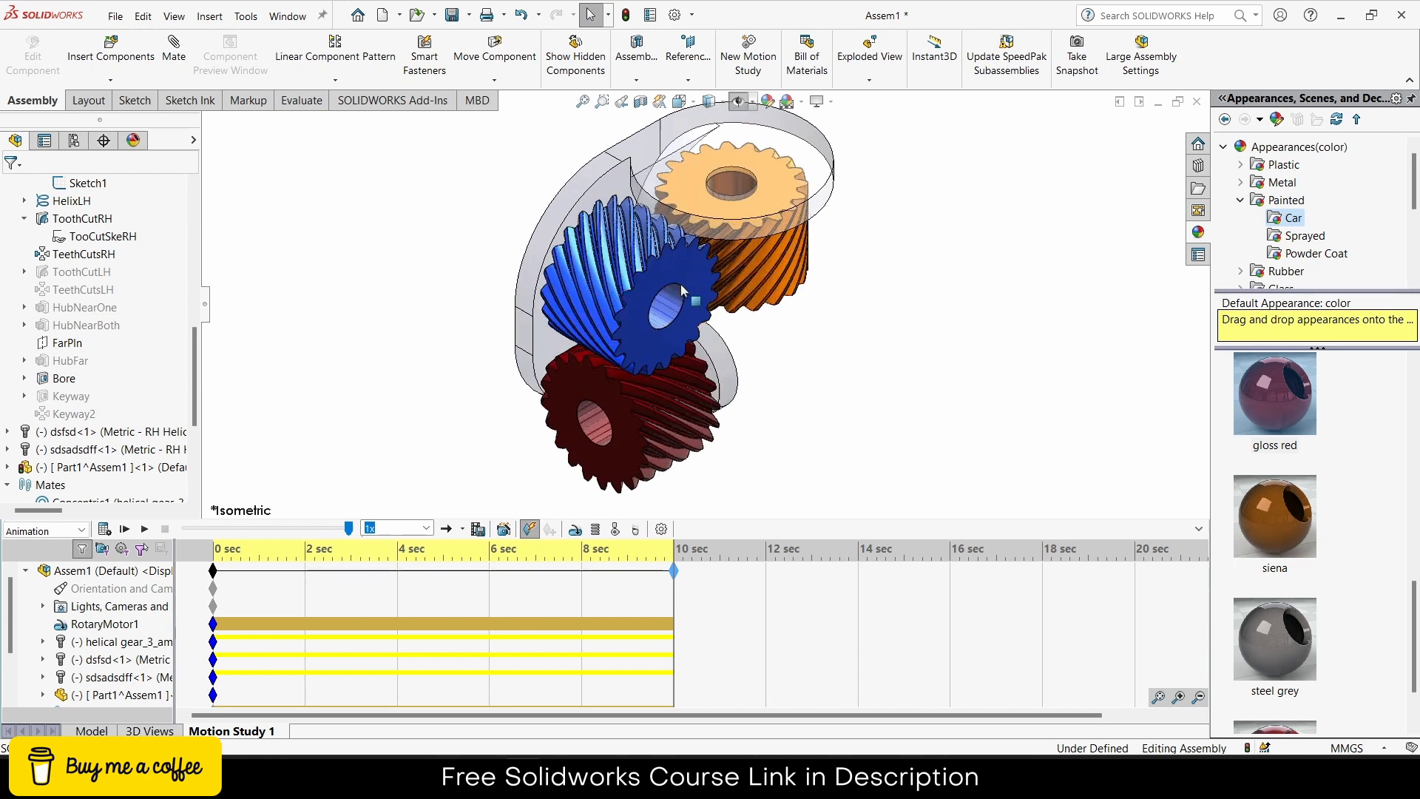
click(1199, 529)
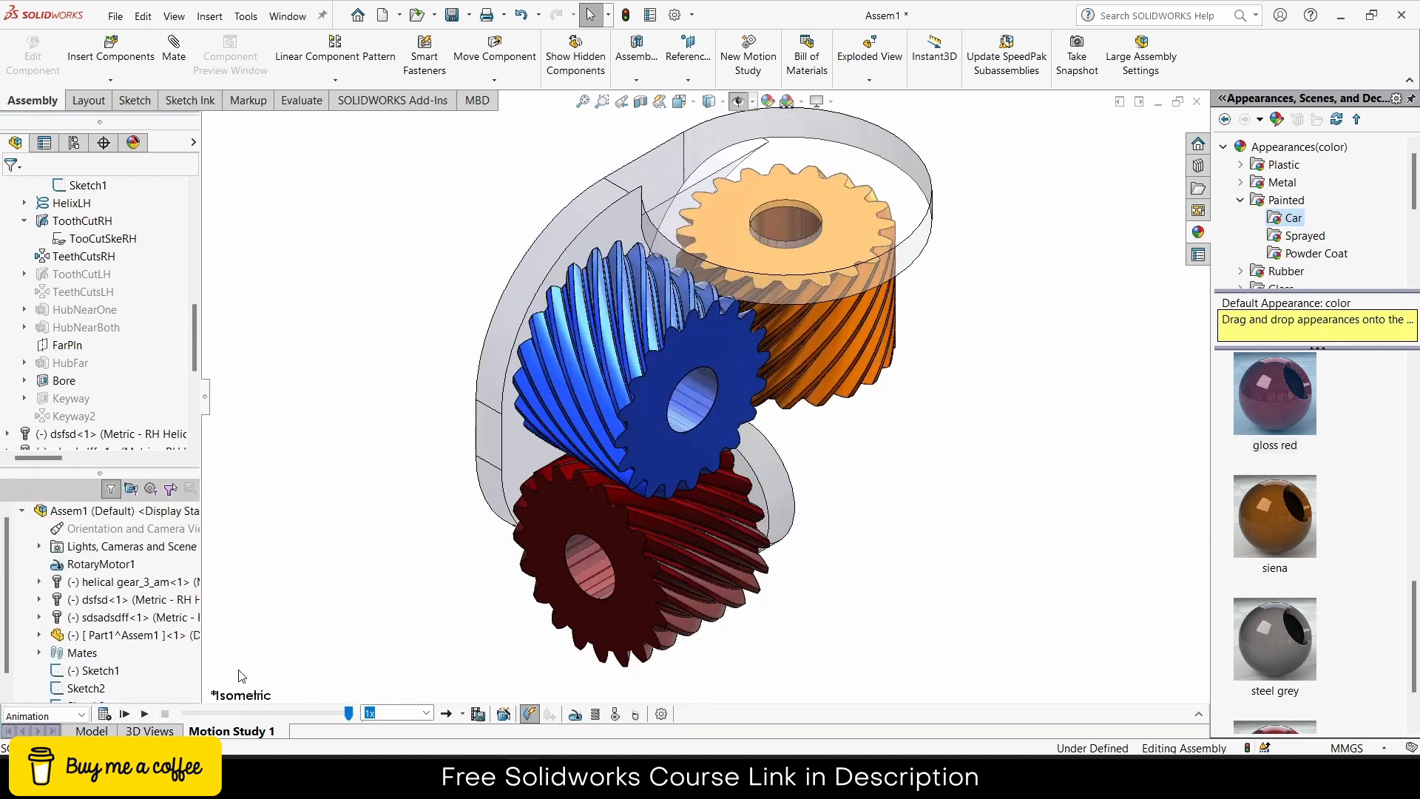
click(144, 714)
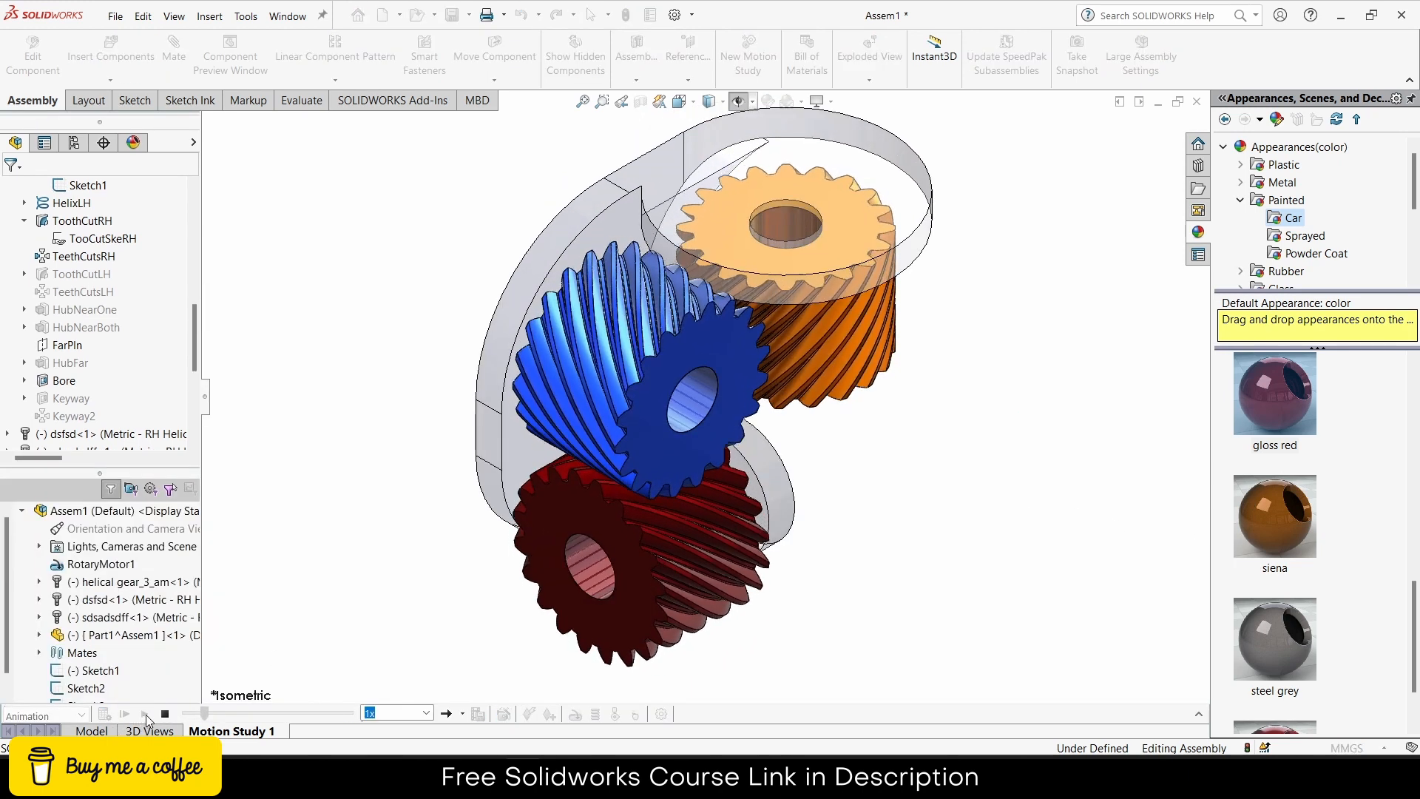